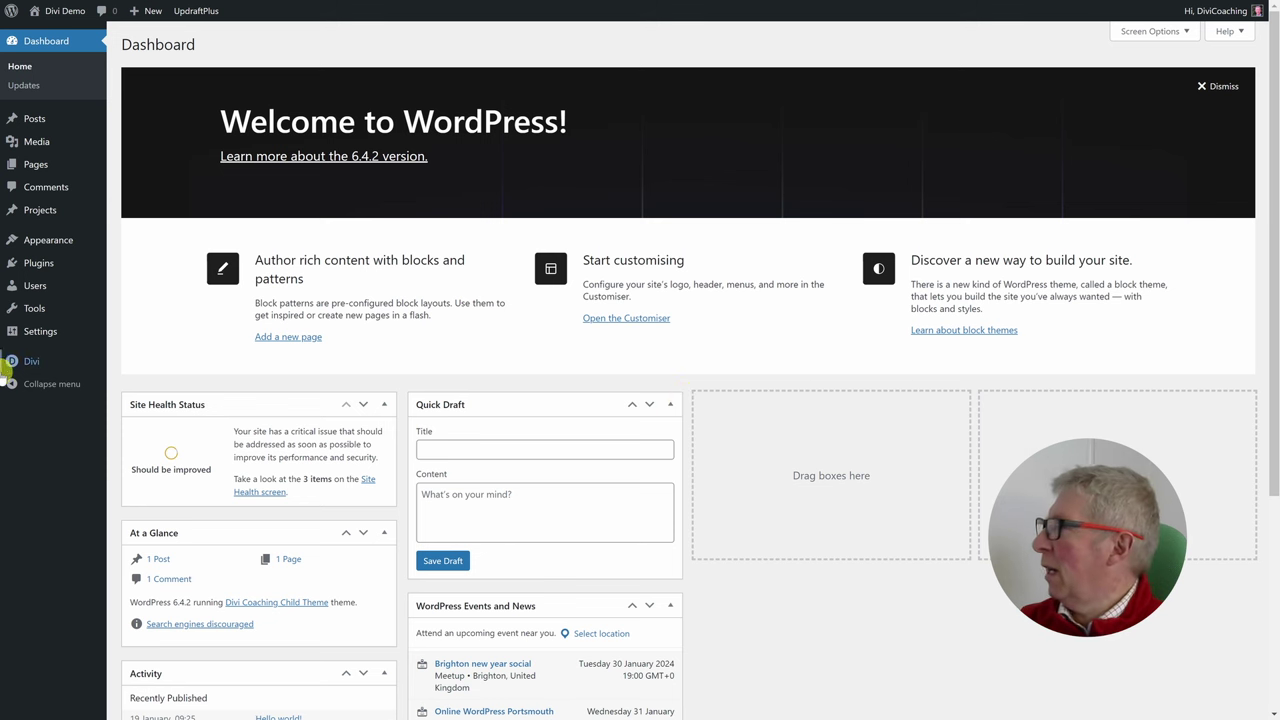
Create a new page titled Services, save it as a draft and return to the pages list.
mouse_move(56, 161)
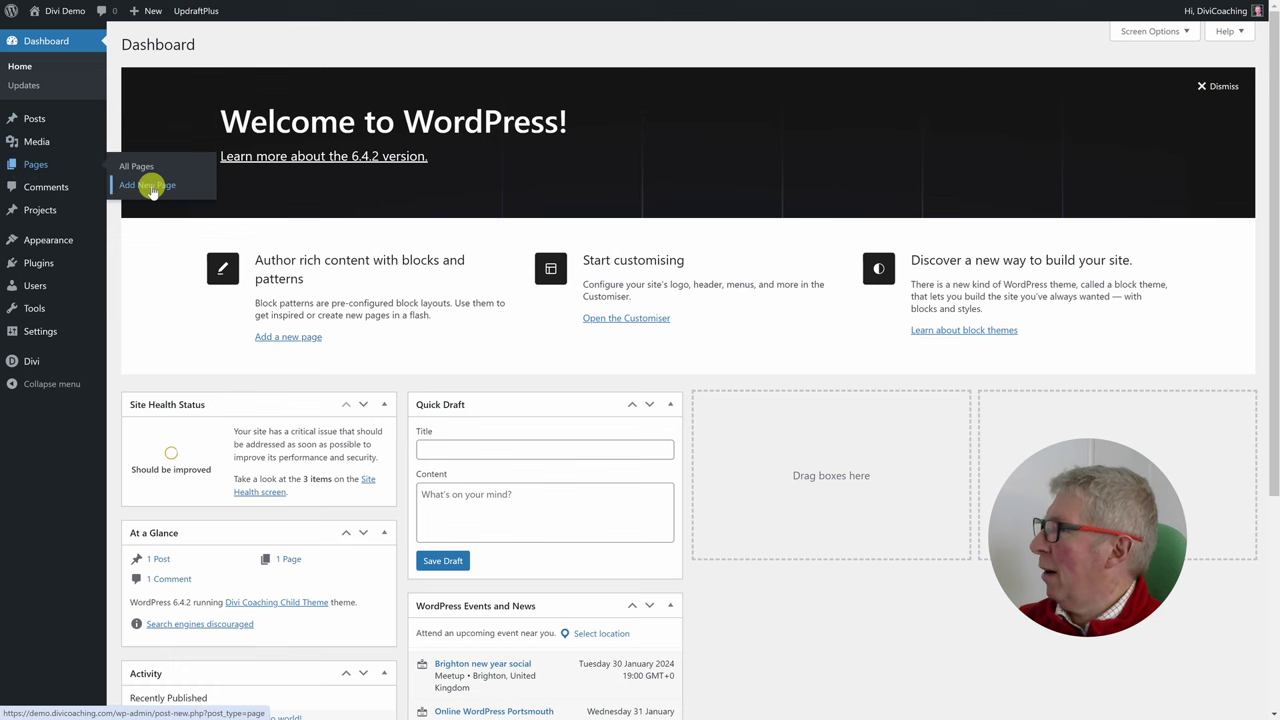
left_click(151, 189)
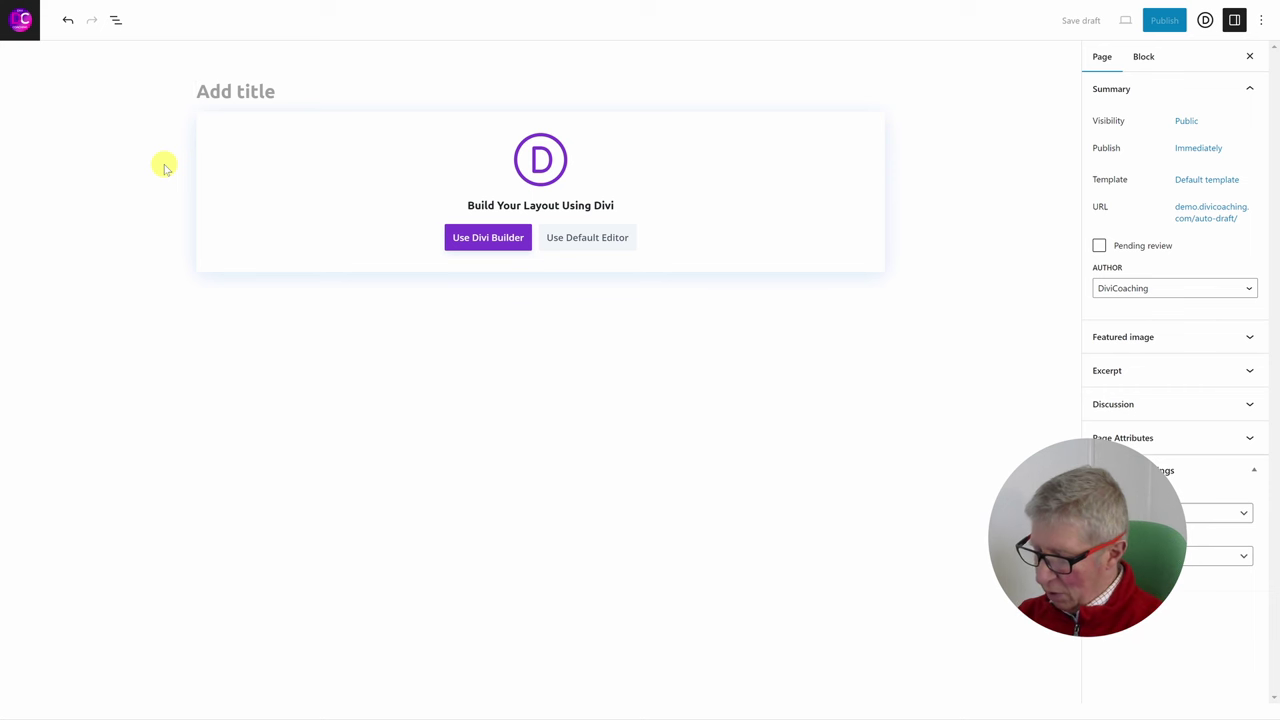
type("Services")
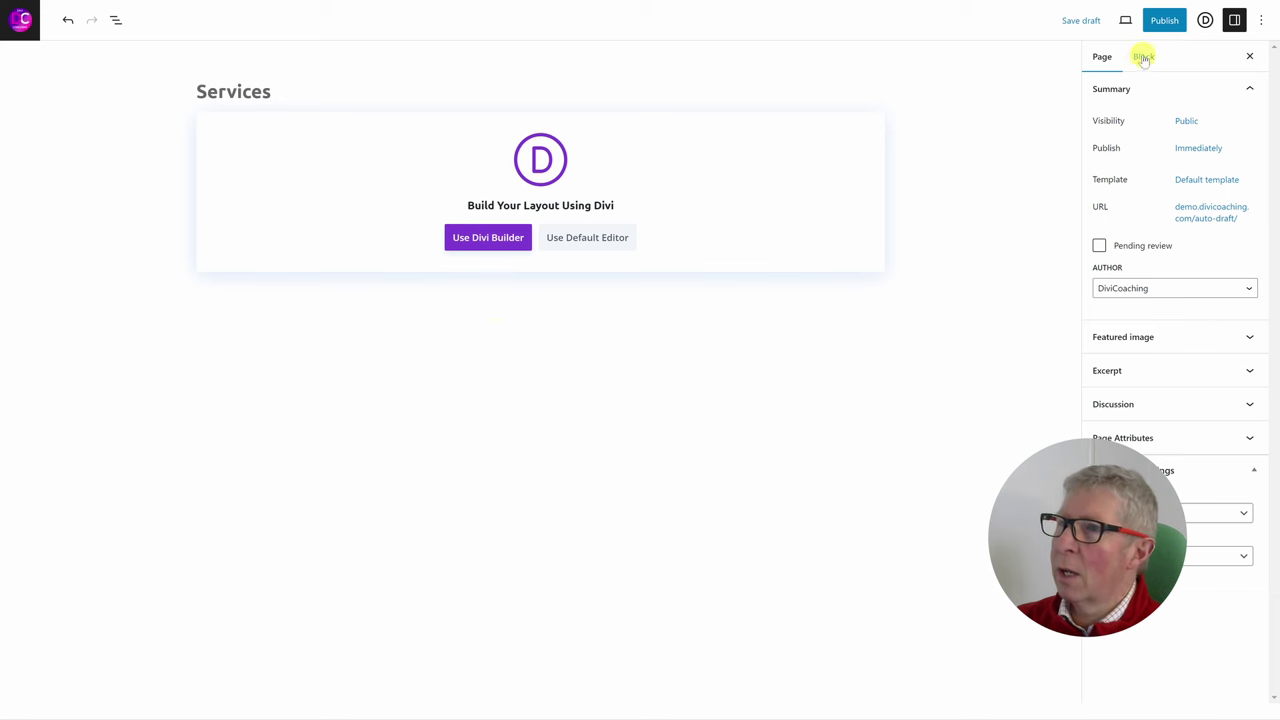
left_click(1082, 21)
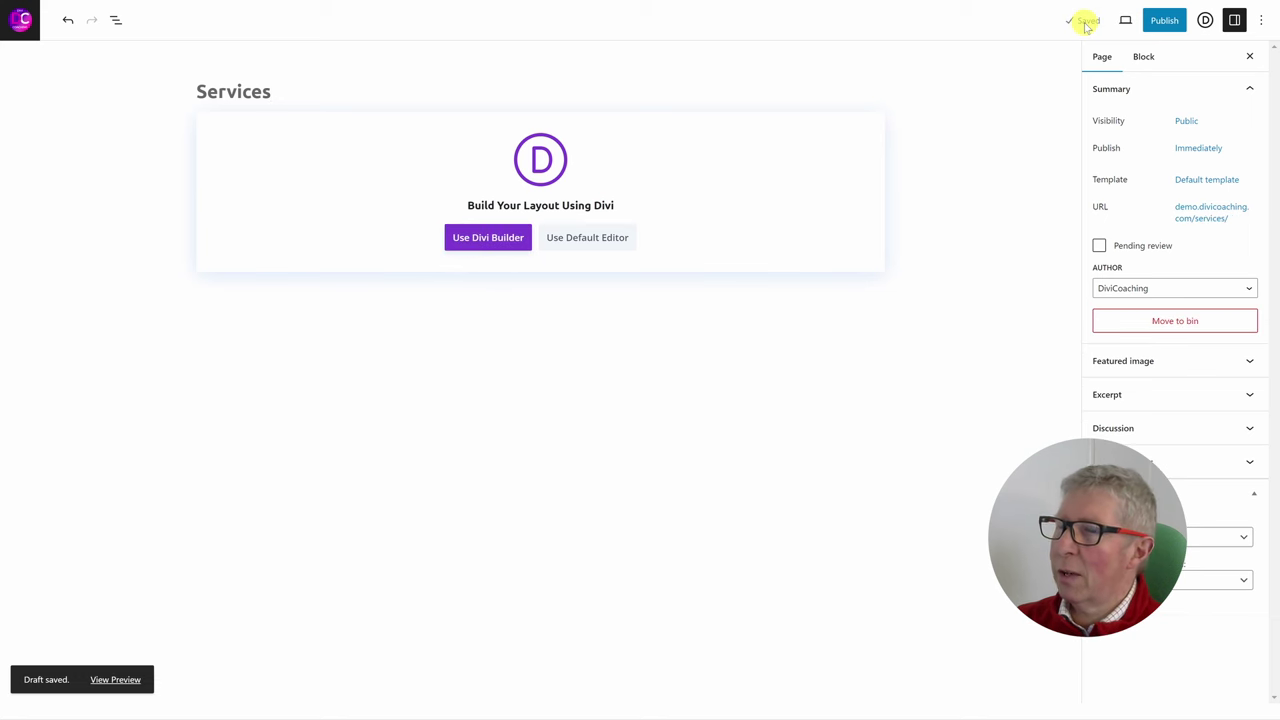
left_click(22, 22)
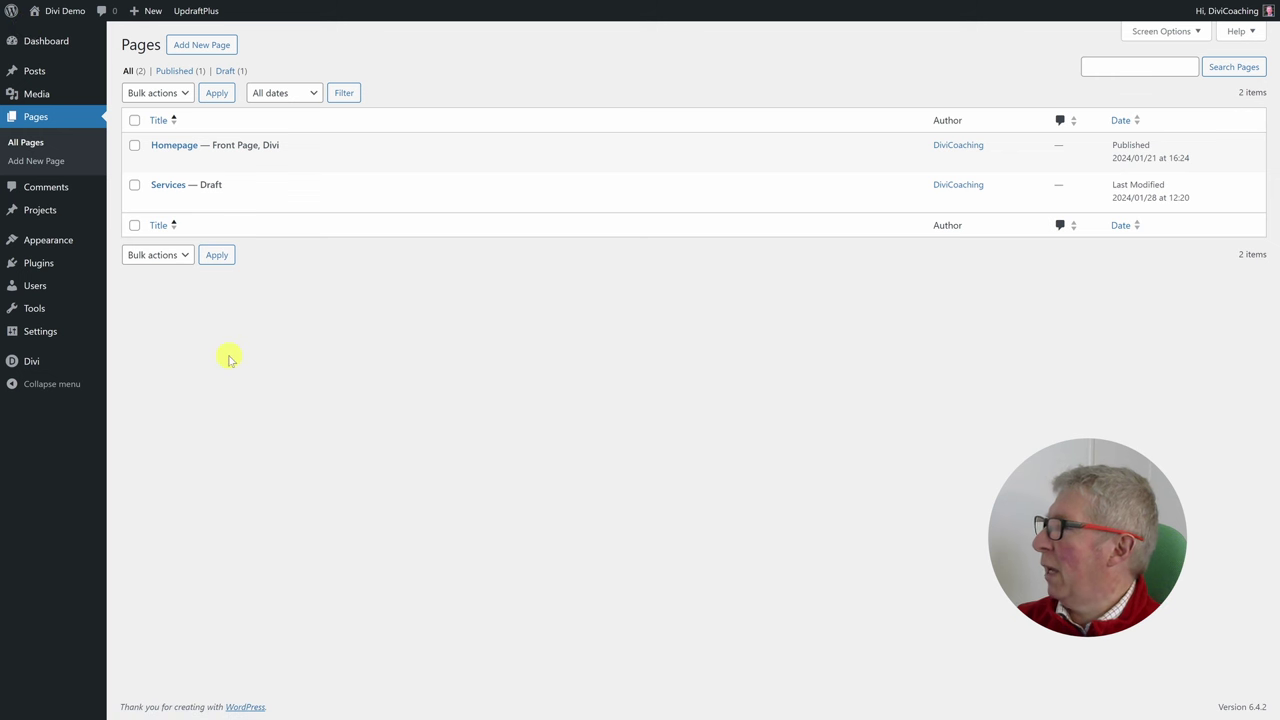
View the live site's homepage and go back to the list of all pages in the admin area.
mouse_move(151, 205)
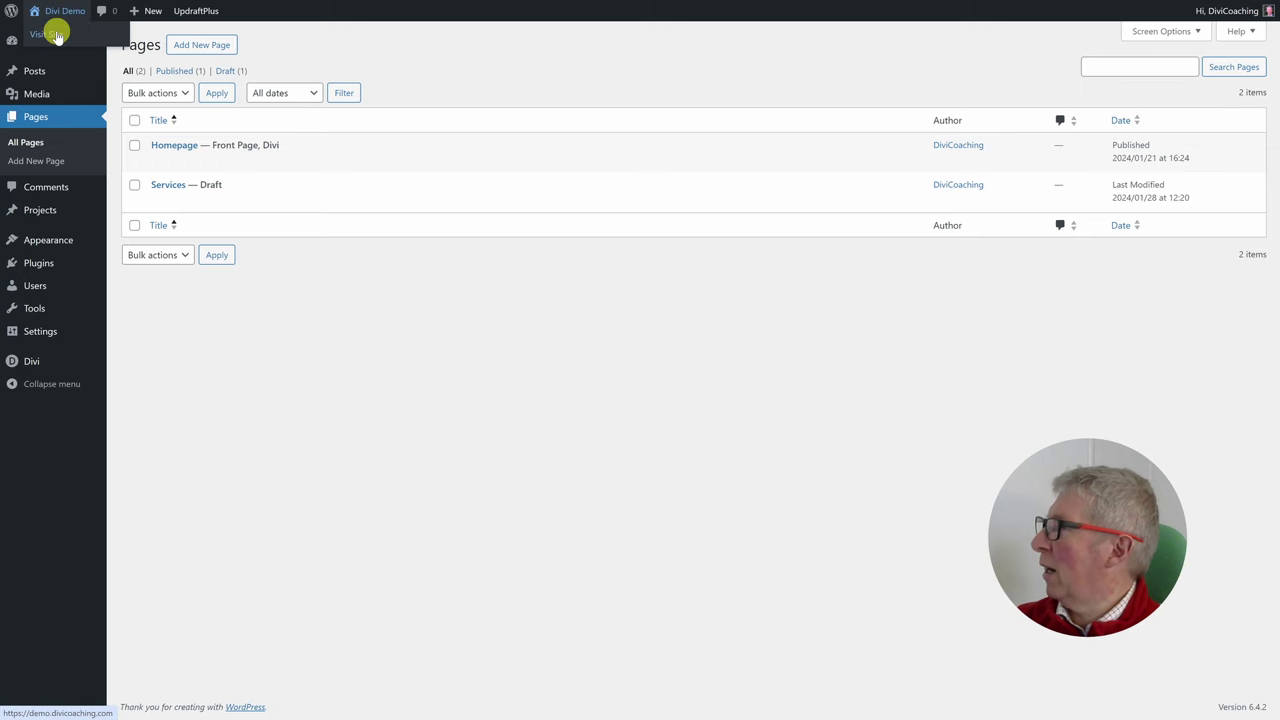
left_click(57, 36)
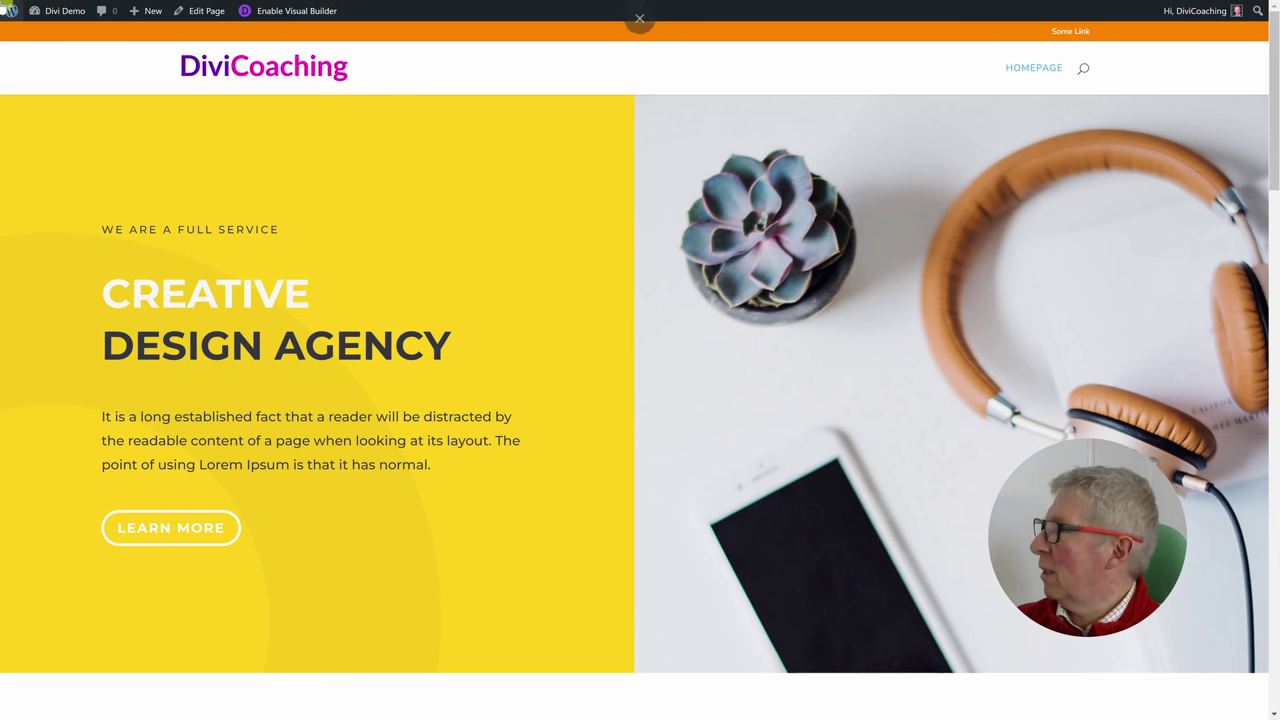
left_click(50, 32)
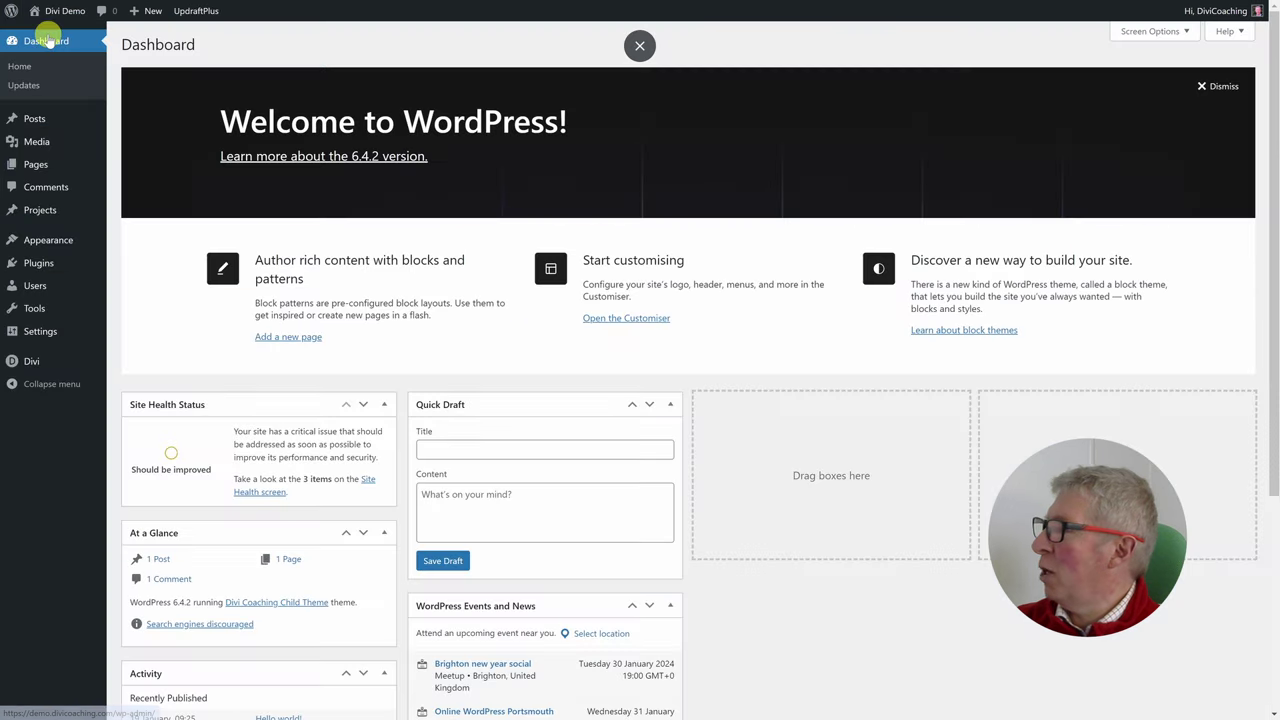
mouse_move(37, 167)
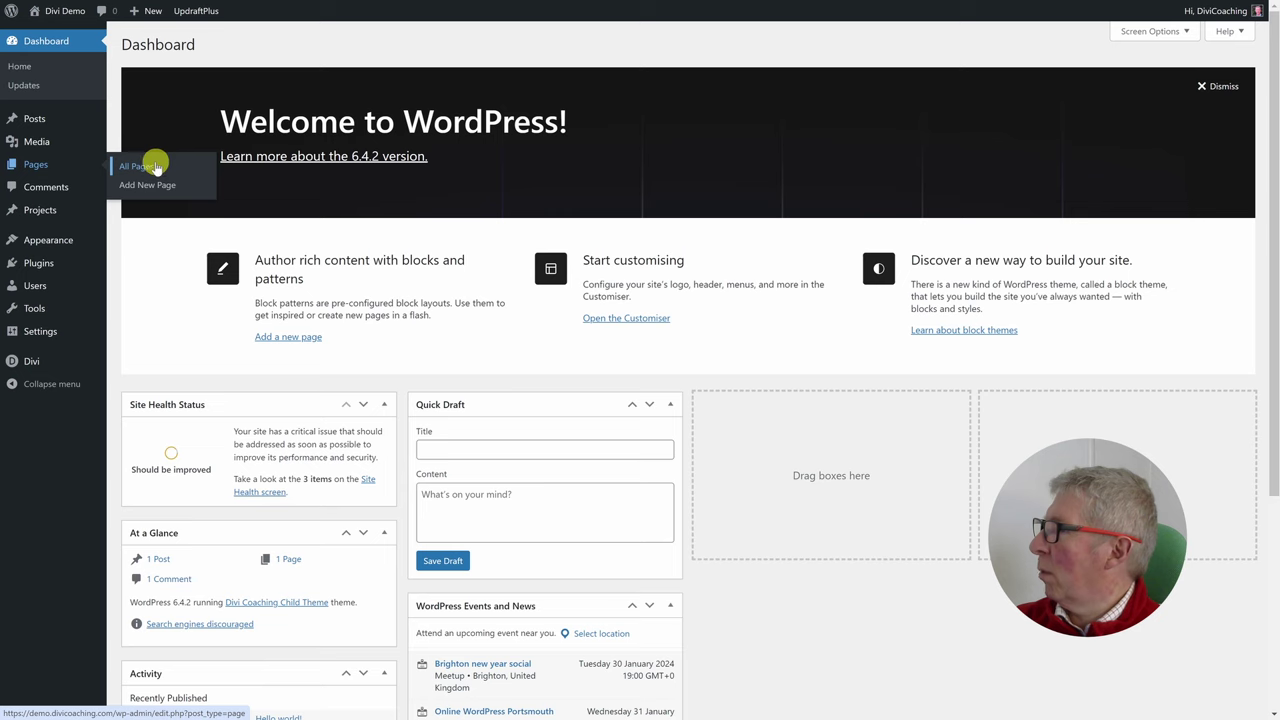
left_click(138, 167)
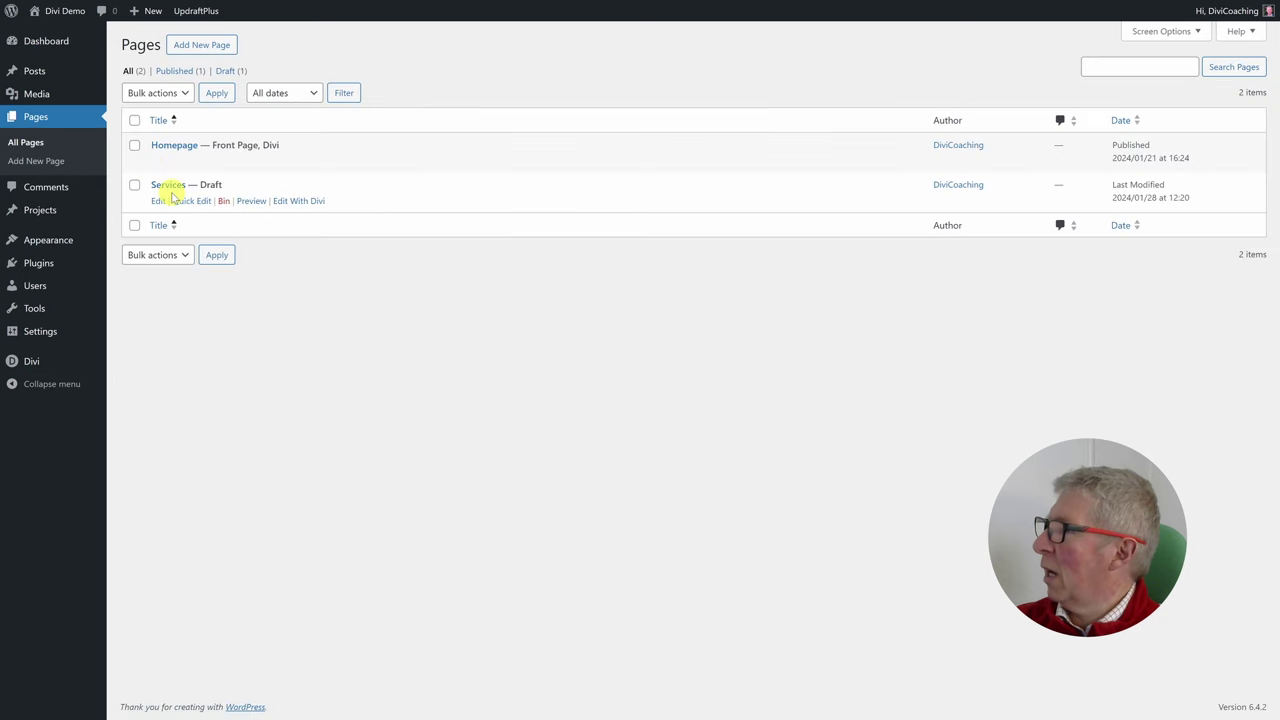
Open the Services draft in Divi, start building from scratch and dismiss the row layout chooser.
left_click(297, 201)
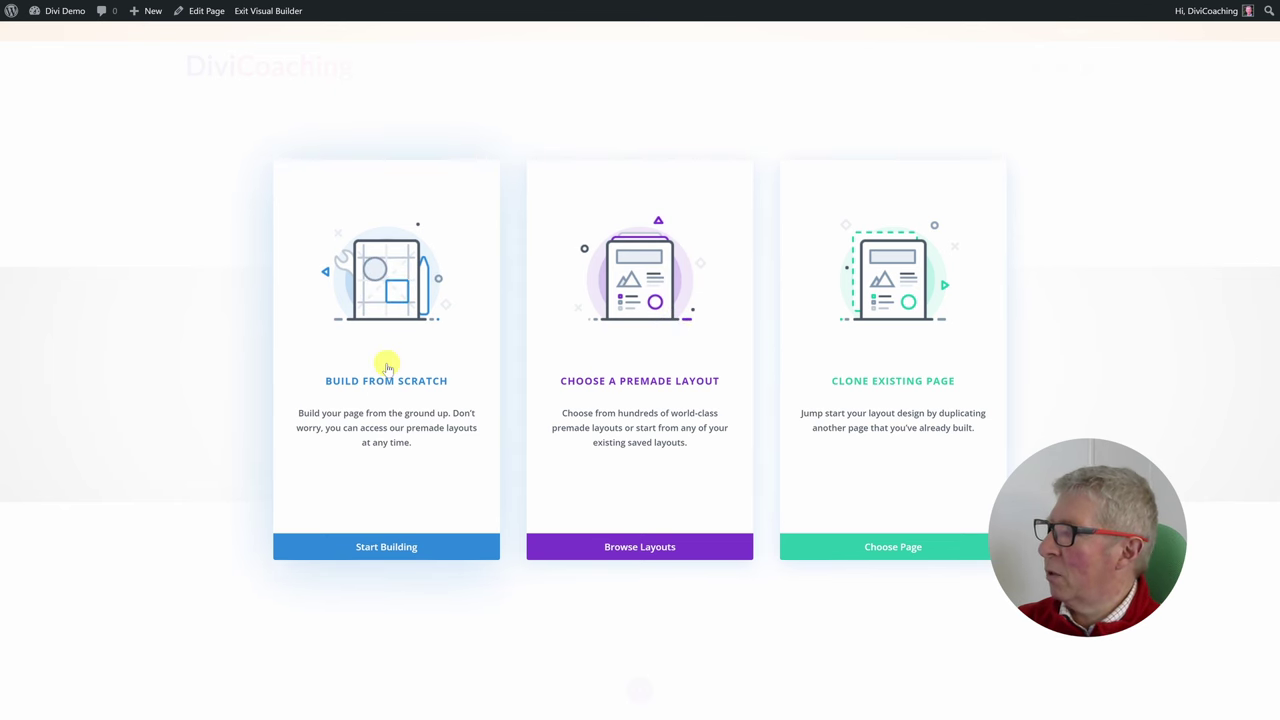
left_click(387, 366)
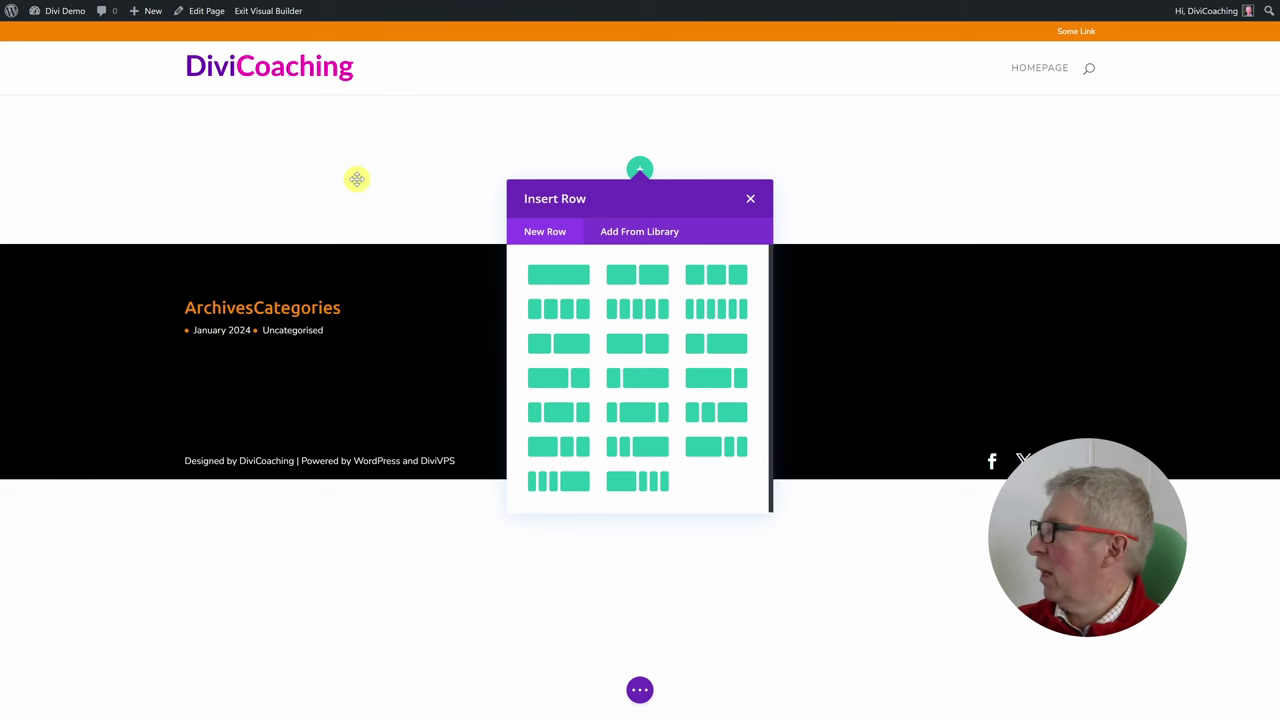
mouse_move(62, 14)
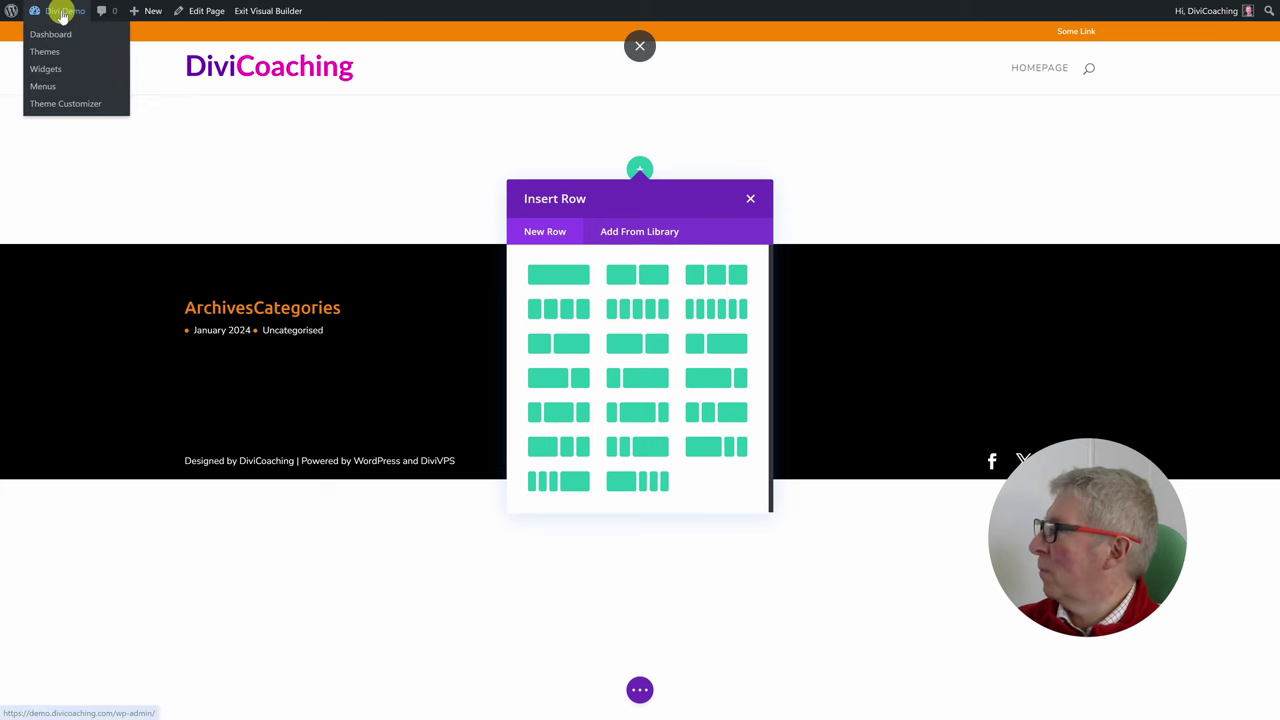
key("Escape")
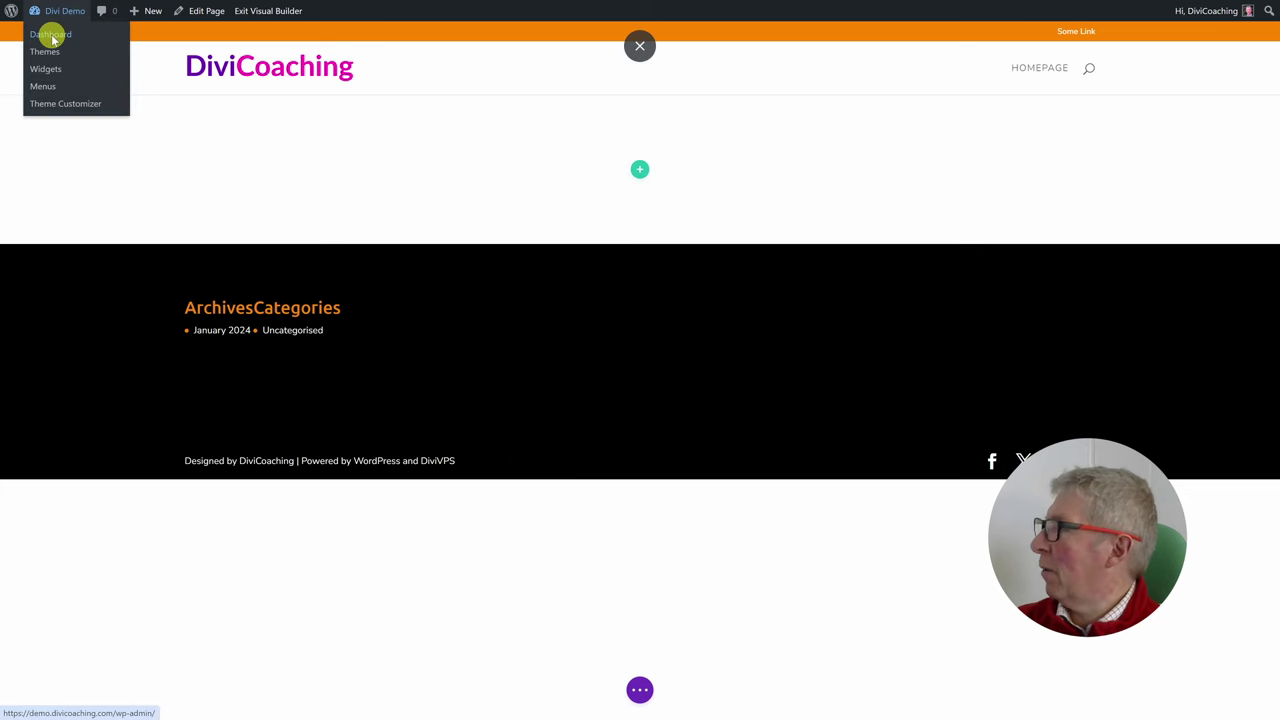
Return to the list of all pages and reopen the Services draft with Divi.
left_click(52, 38)
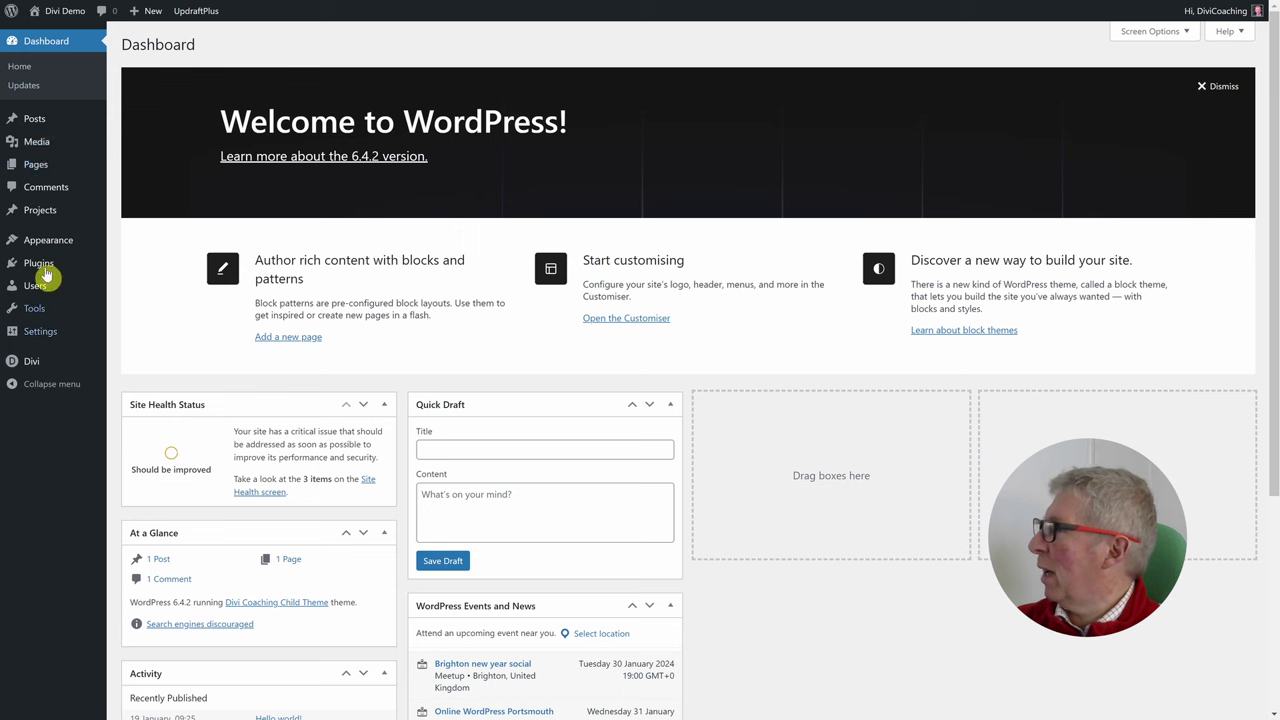
mouse_move(44, 167)
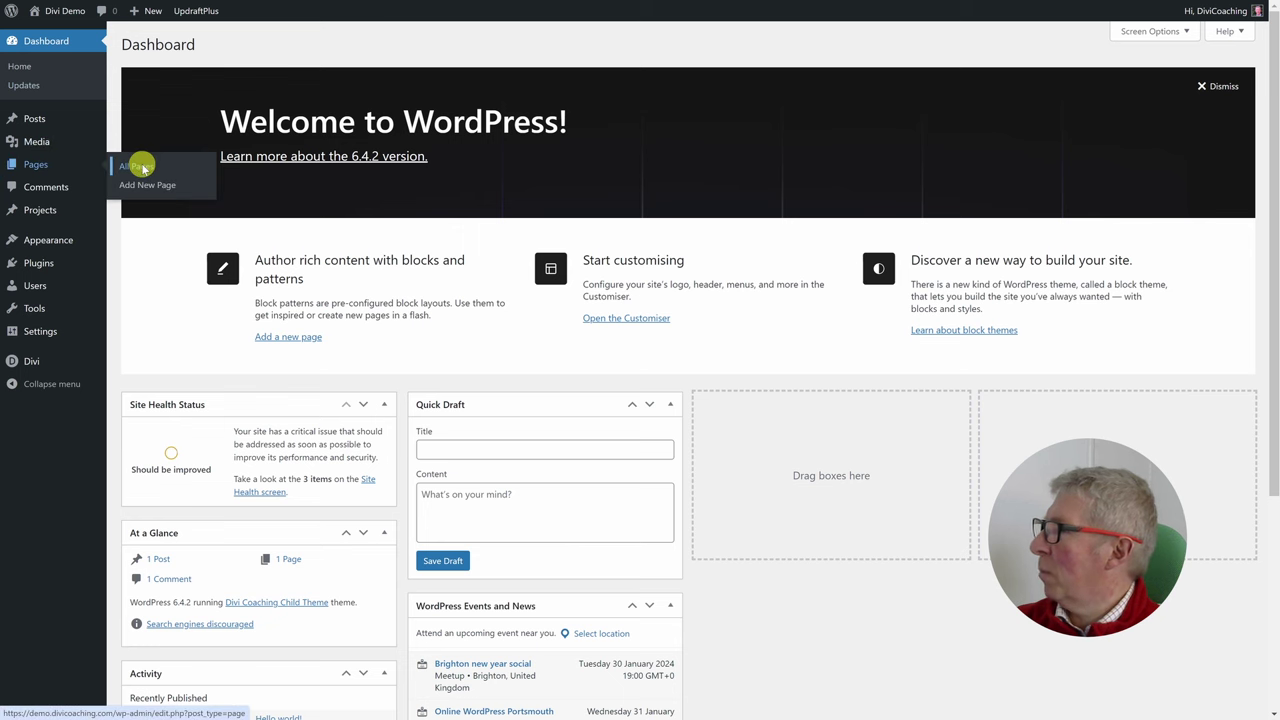
left_click(138, 166)
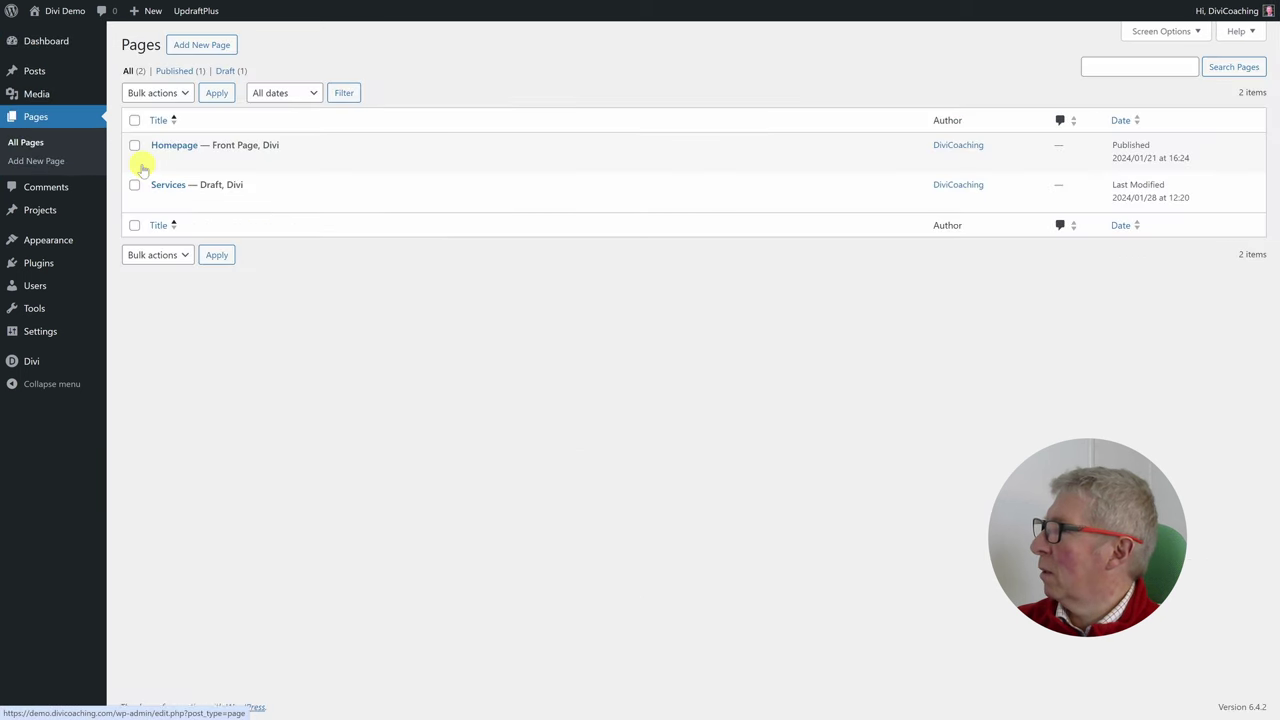
mouse_move(200, 198)
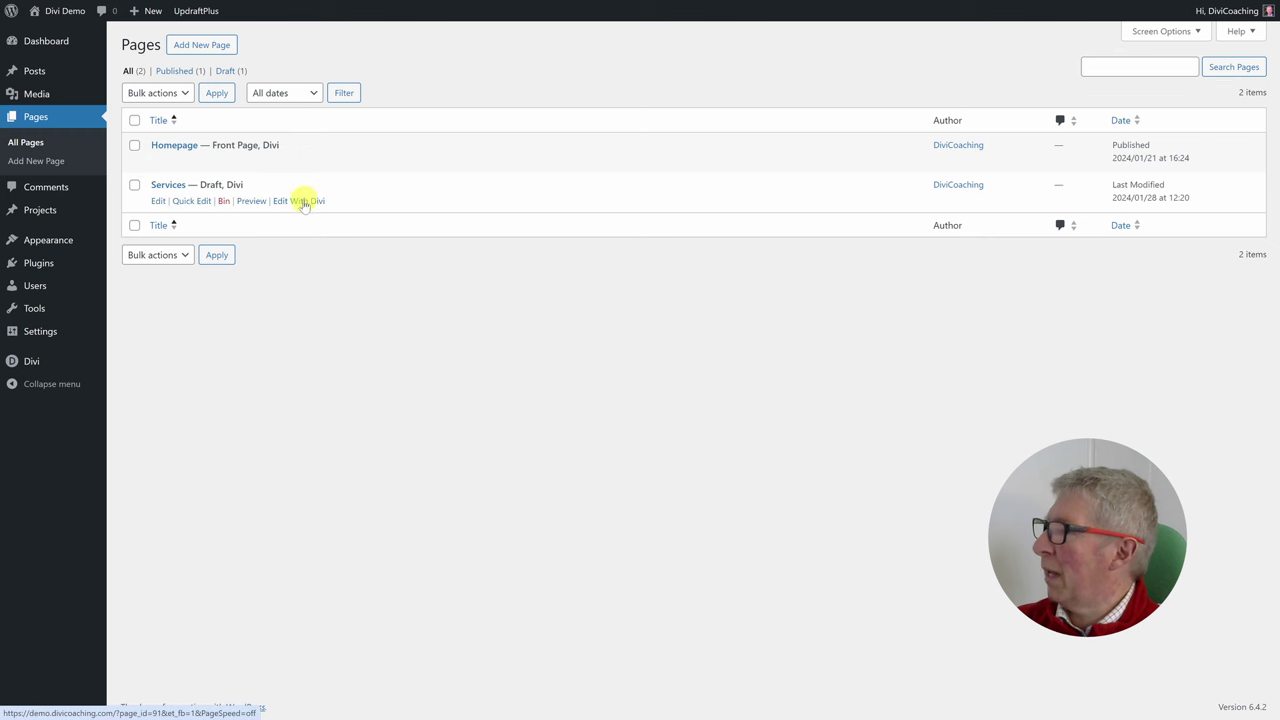
left_click(290, 203)
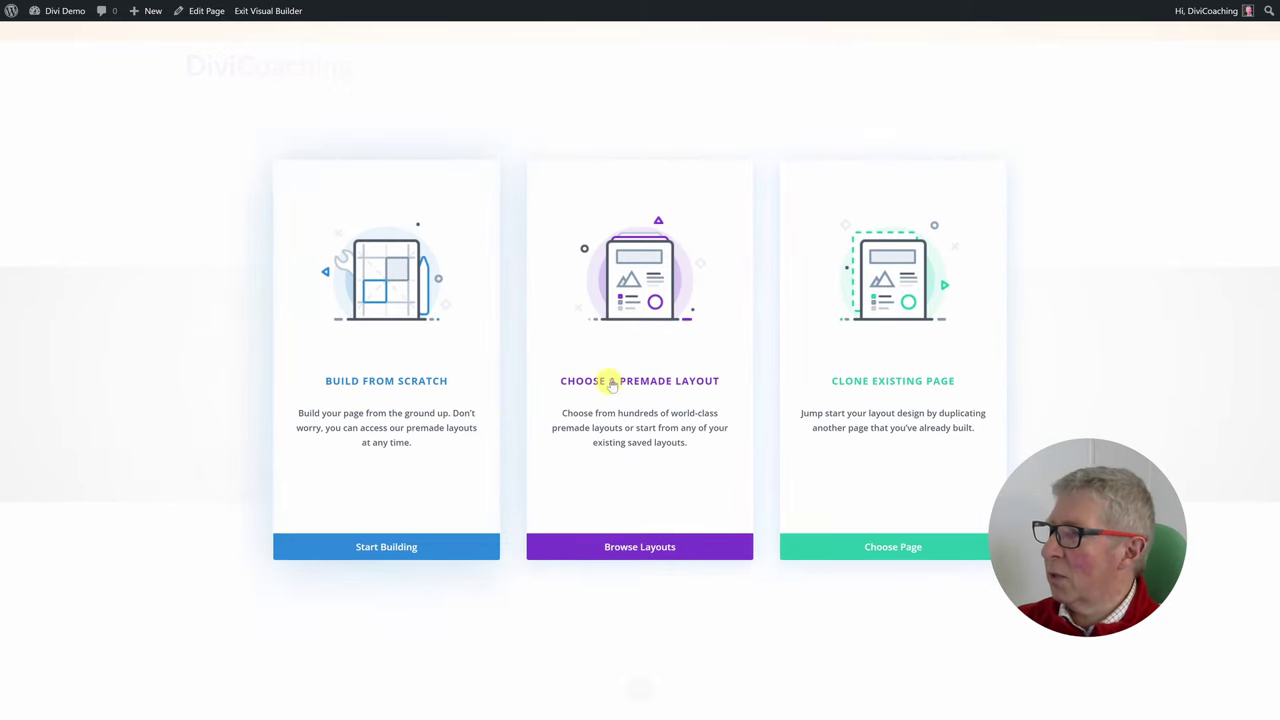
Browse the premade layout packs, inspect the Tattoo Shop pack with its About layout, and return to the library.
left_click(650, 333)
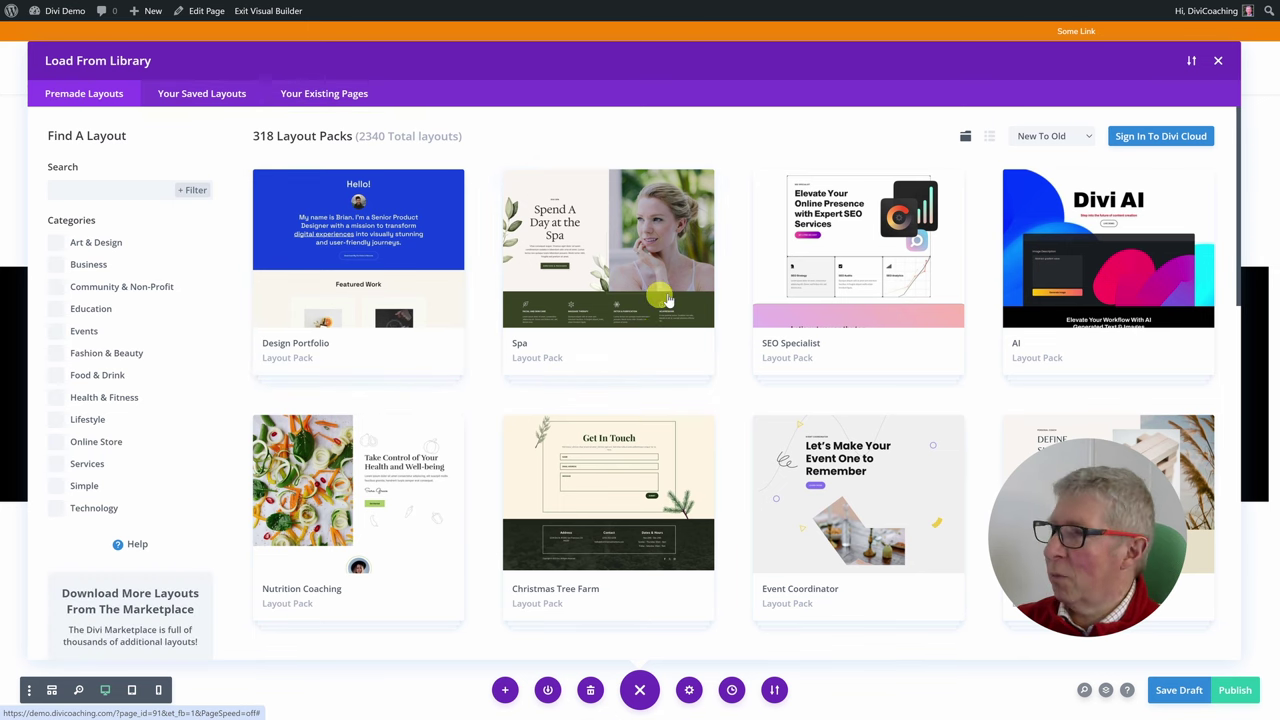
scroll(690, 305, "down", 5)
scroll(697, 303, "down", 3)
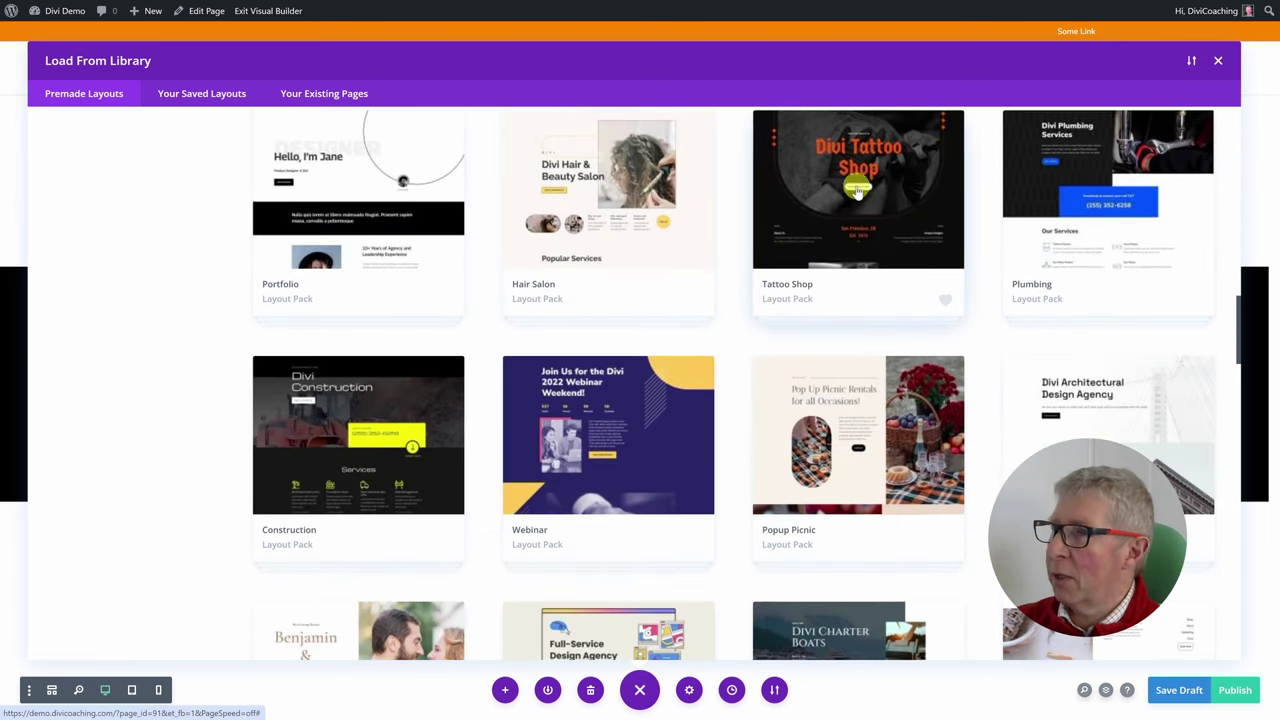
left_click(866, 180)
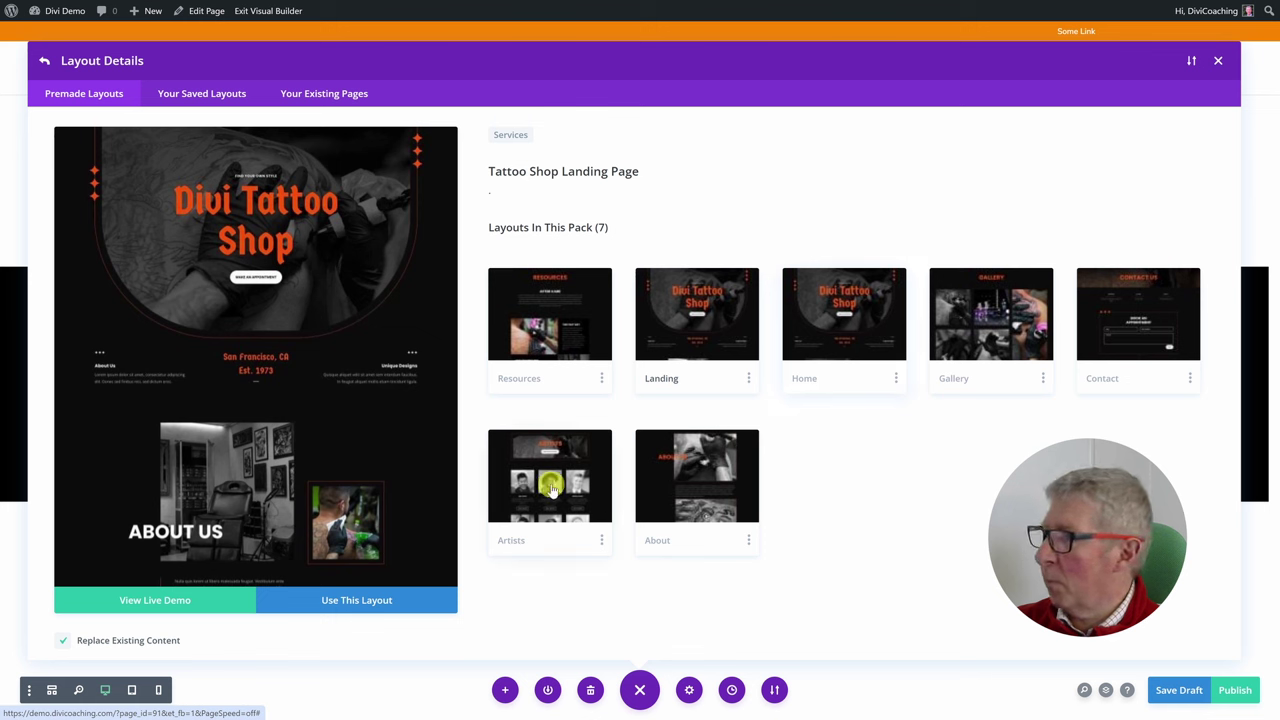
left_click(695, 486)
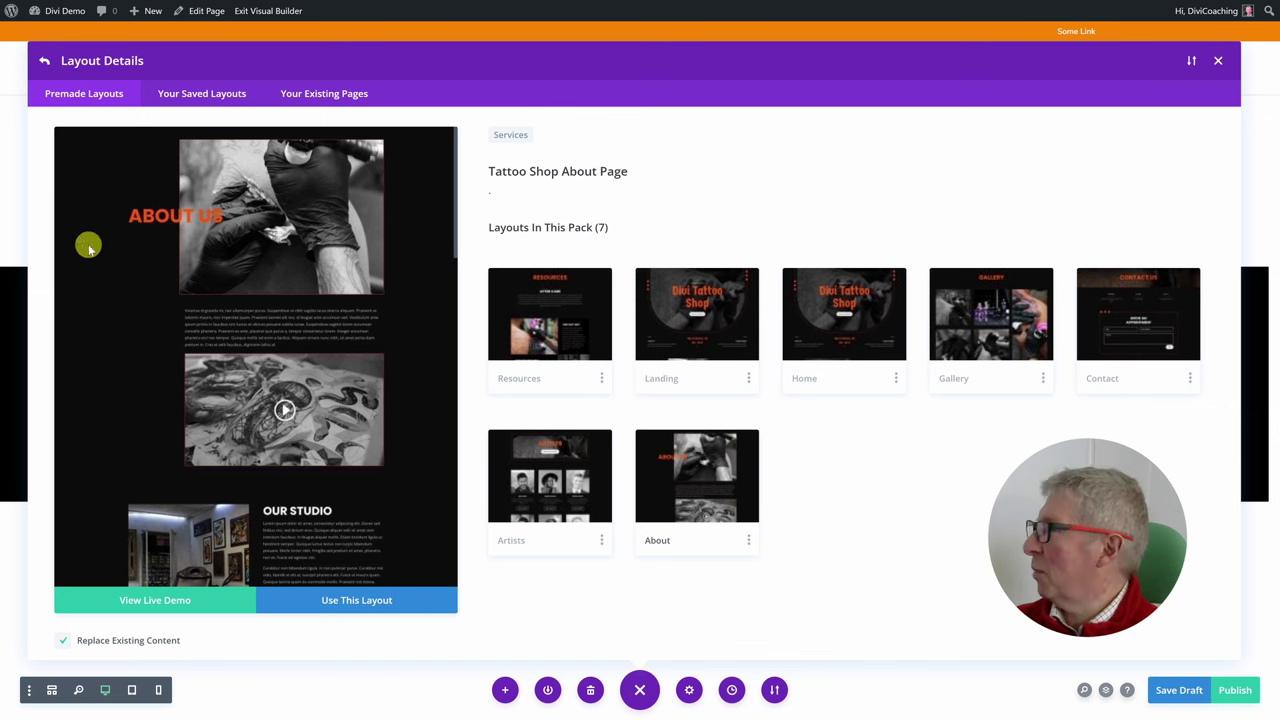
left_click(1218, 63)
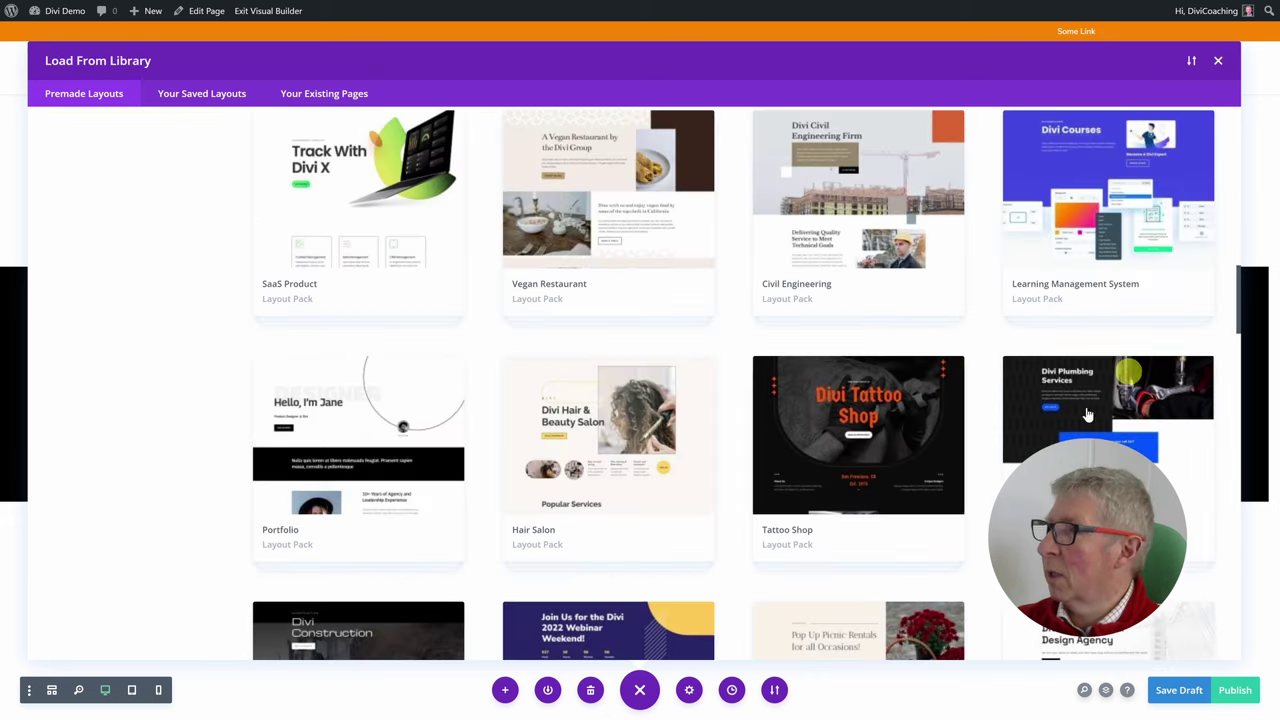
scroll(320, 339, "up", 10)
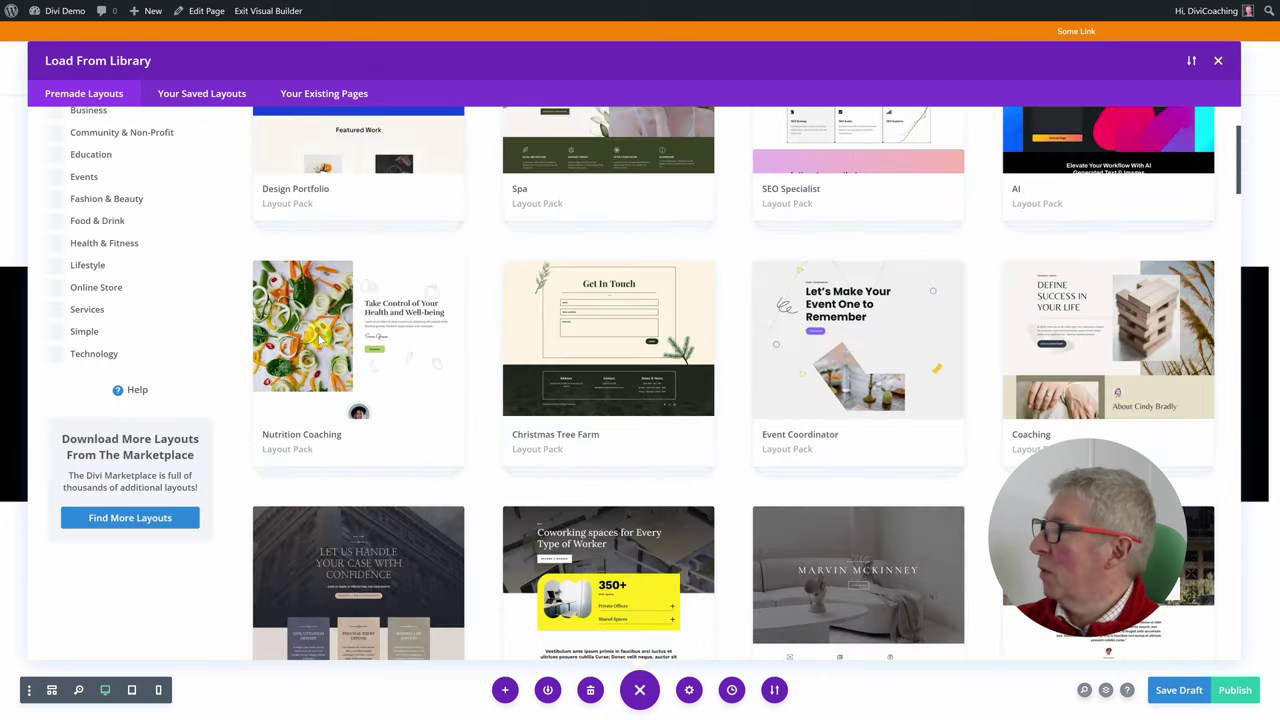
Check the library's saved layouts and existing pages, and view the layout import options without importing anything.
left_click(197, 100)
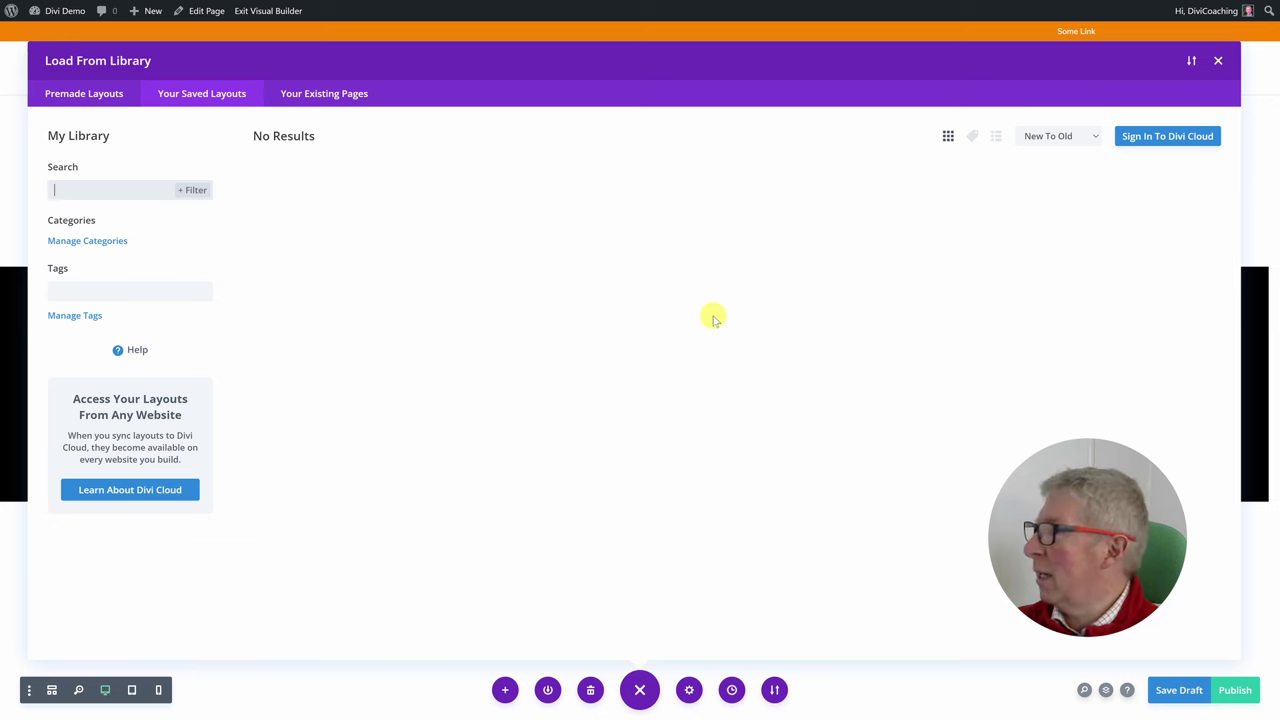
left_click(305, 93)
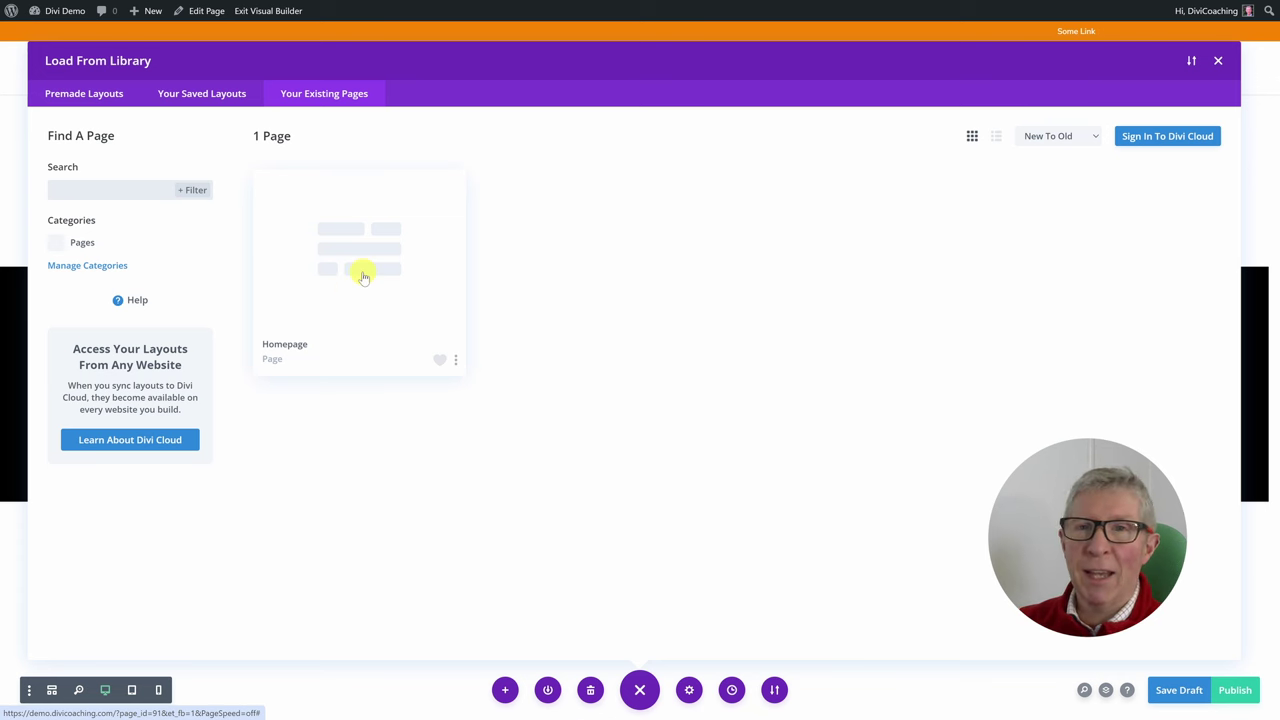
left_click(1192, 63)
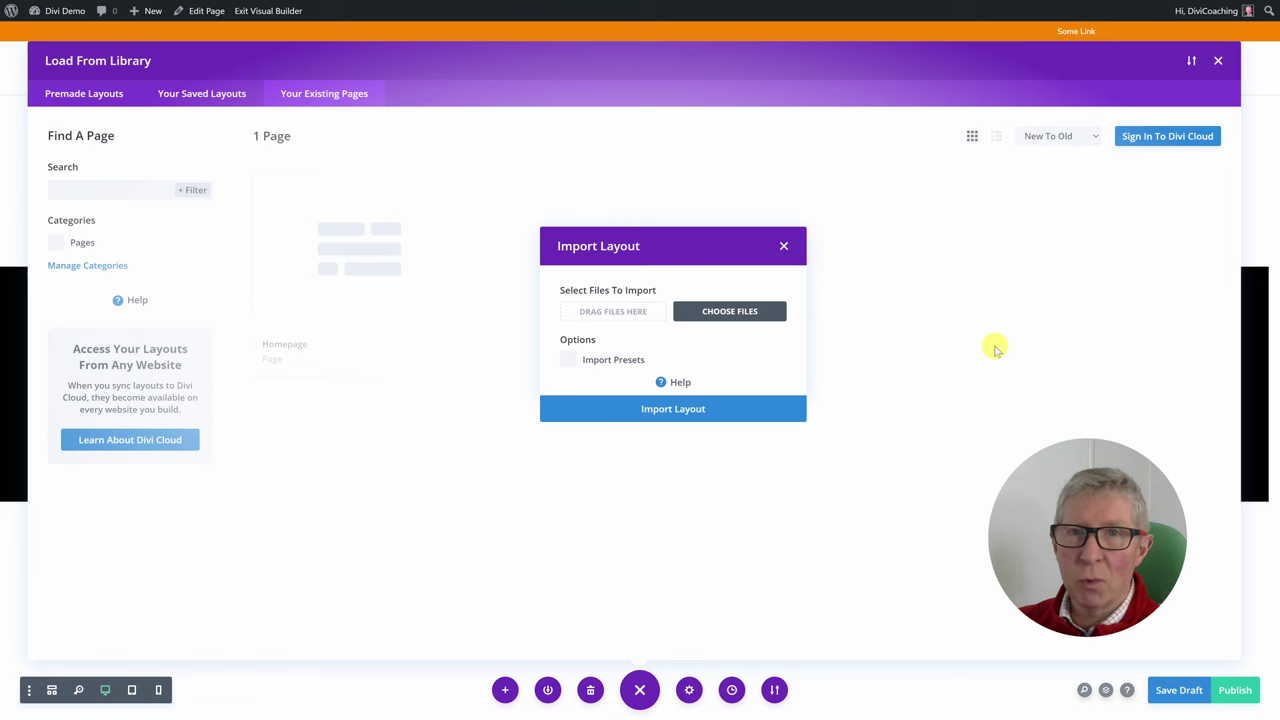
left_click(583, 162)
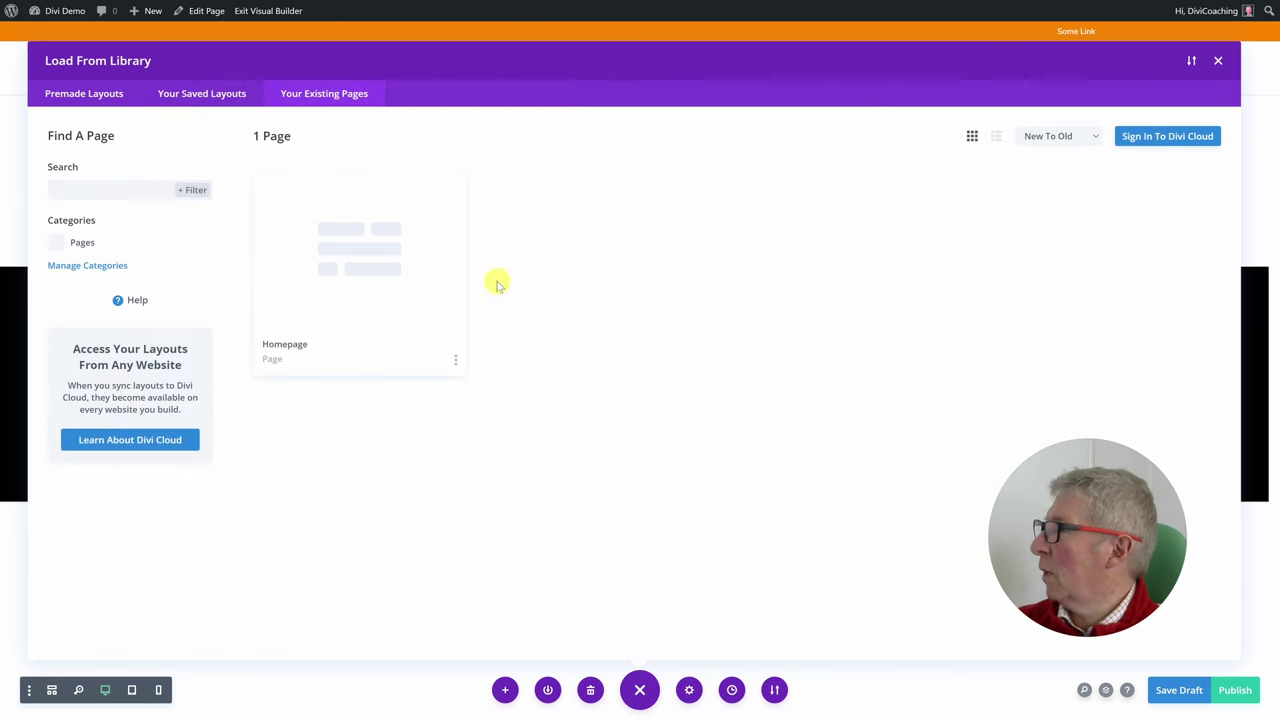
Review the premade, saved and existing-page layout sources once more and close the layout library.
left_click(75, 98)
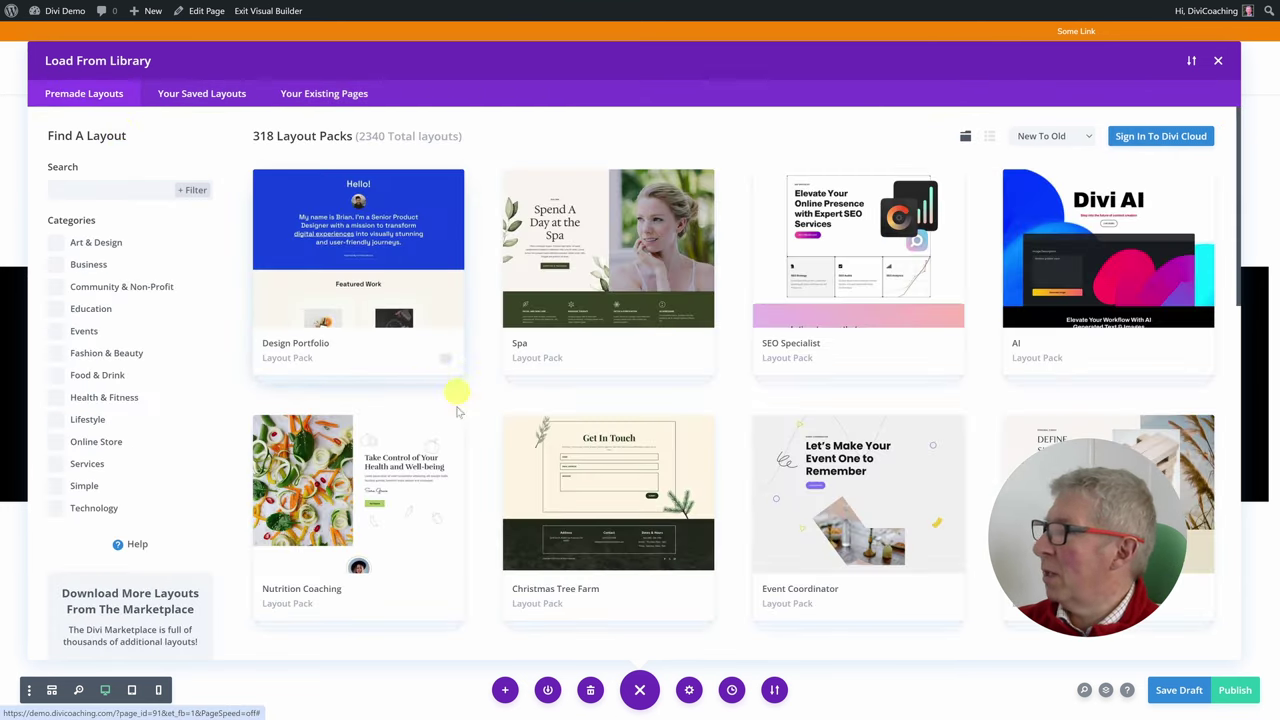
left_click(183, 98)
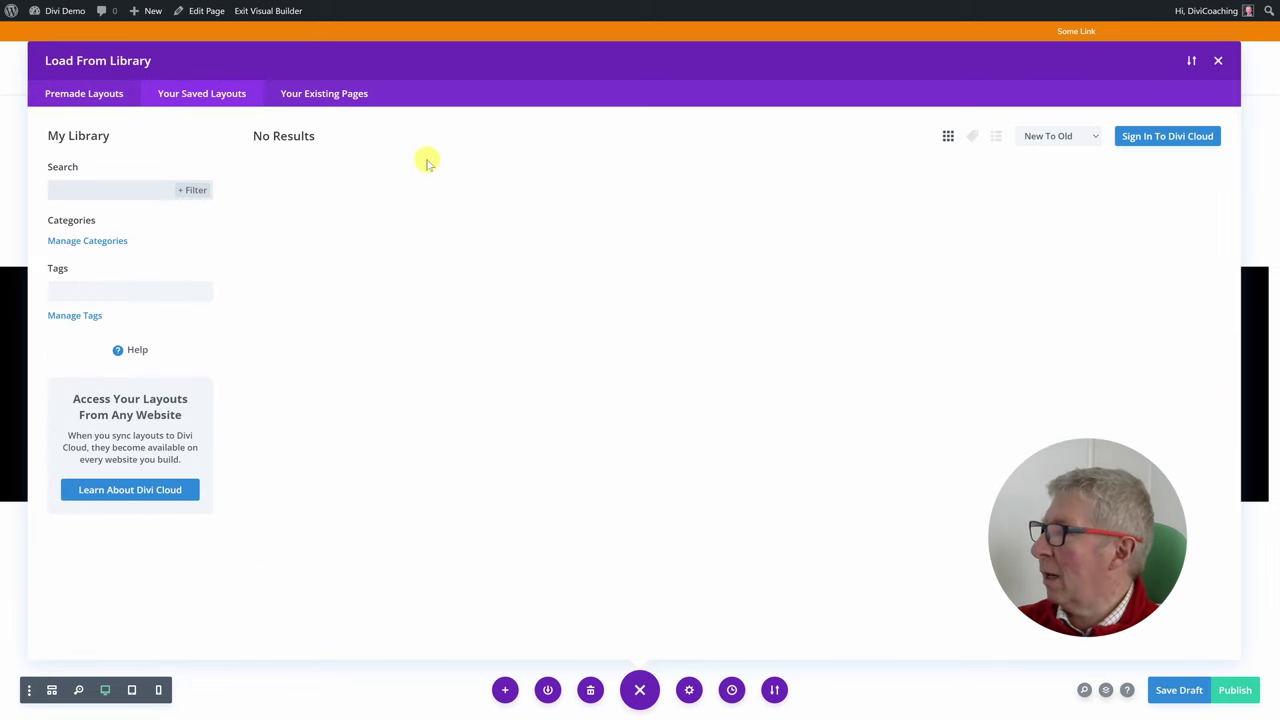
left_click(326, 93)
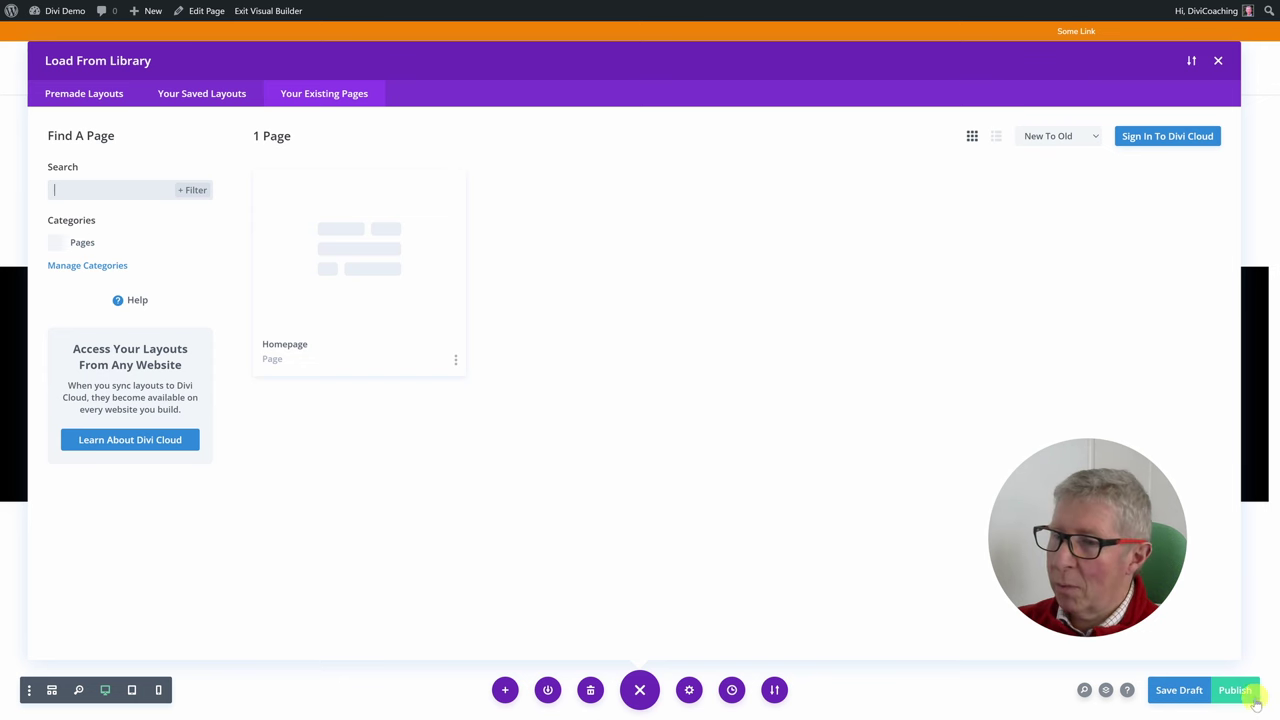
left_click(1218, 62)
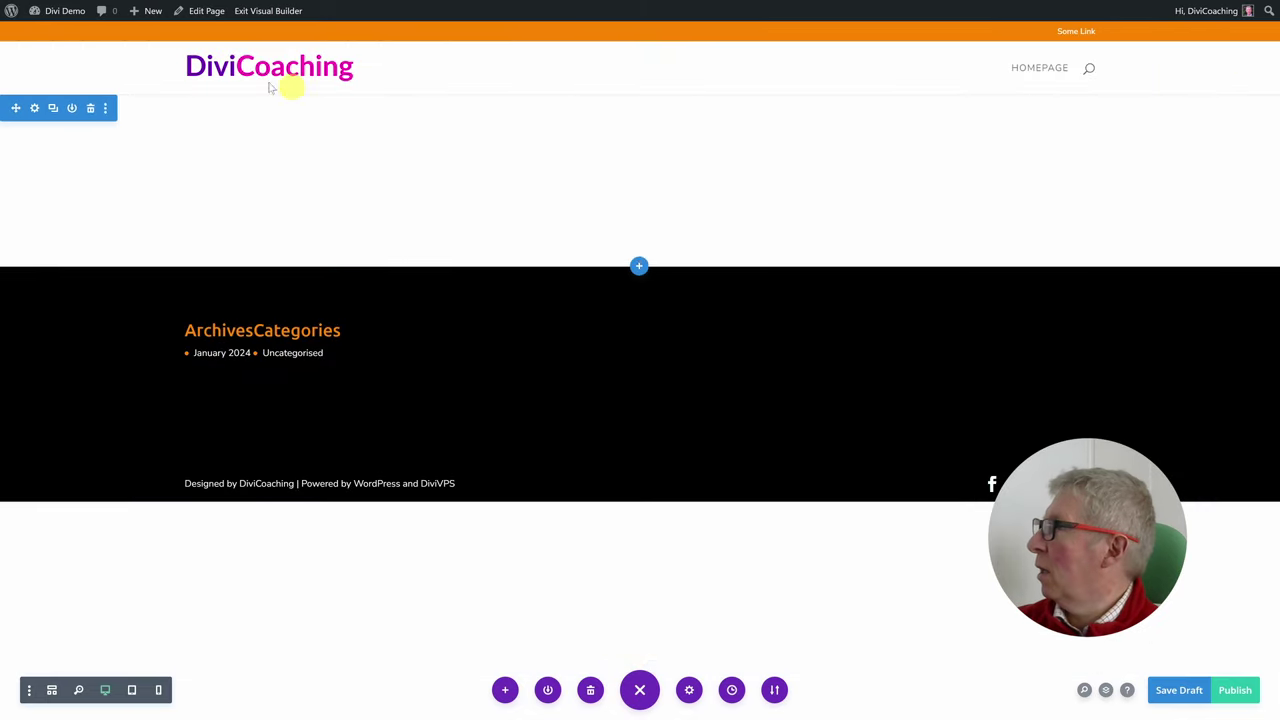
Reopen the Services draft with Divi from the page list and view the existing pages available for cloning, without choosing one.
mouse_move(55, 10)
left_click(43, 33)
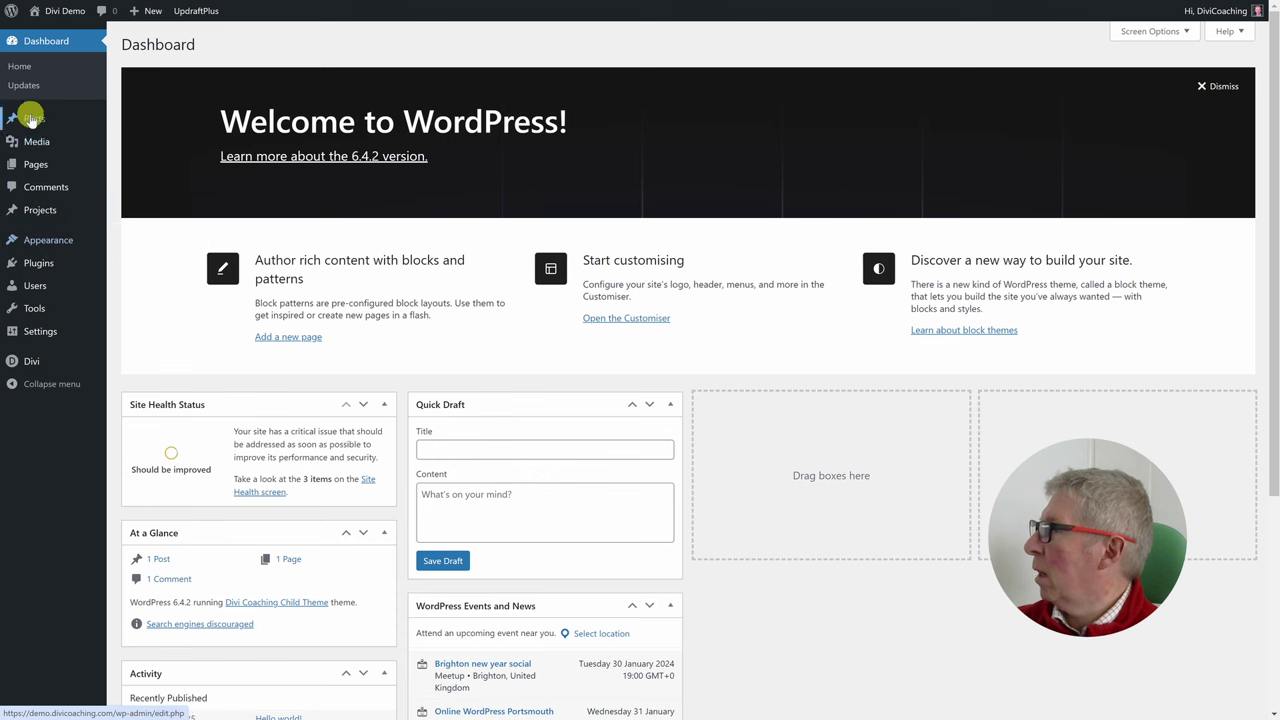
mouse_move(40, 164)
left_click(142, 168)
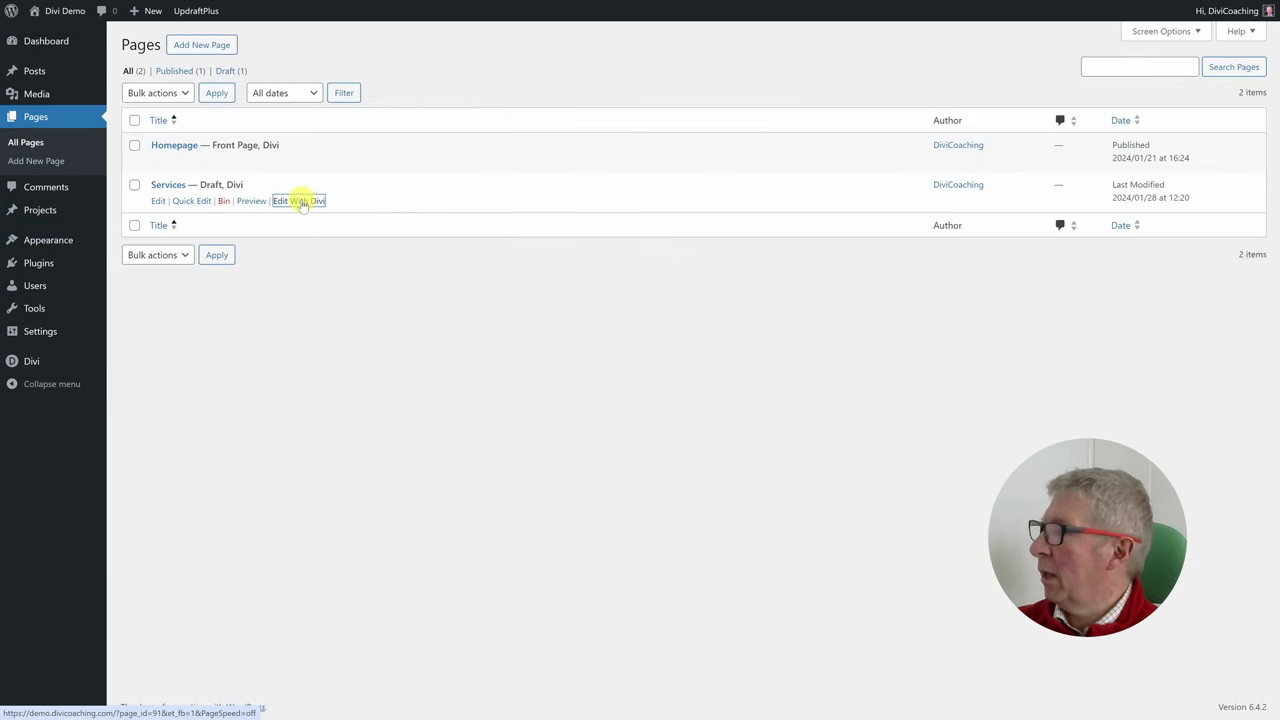
left_click(302, 201)
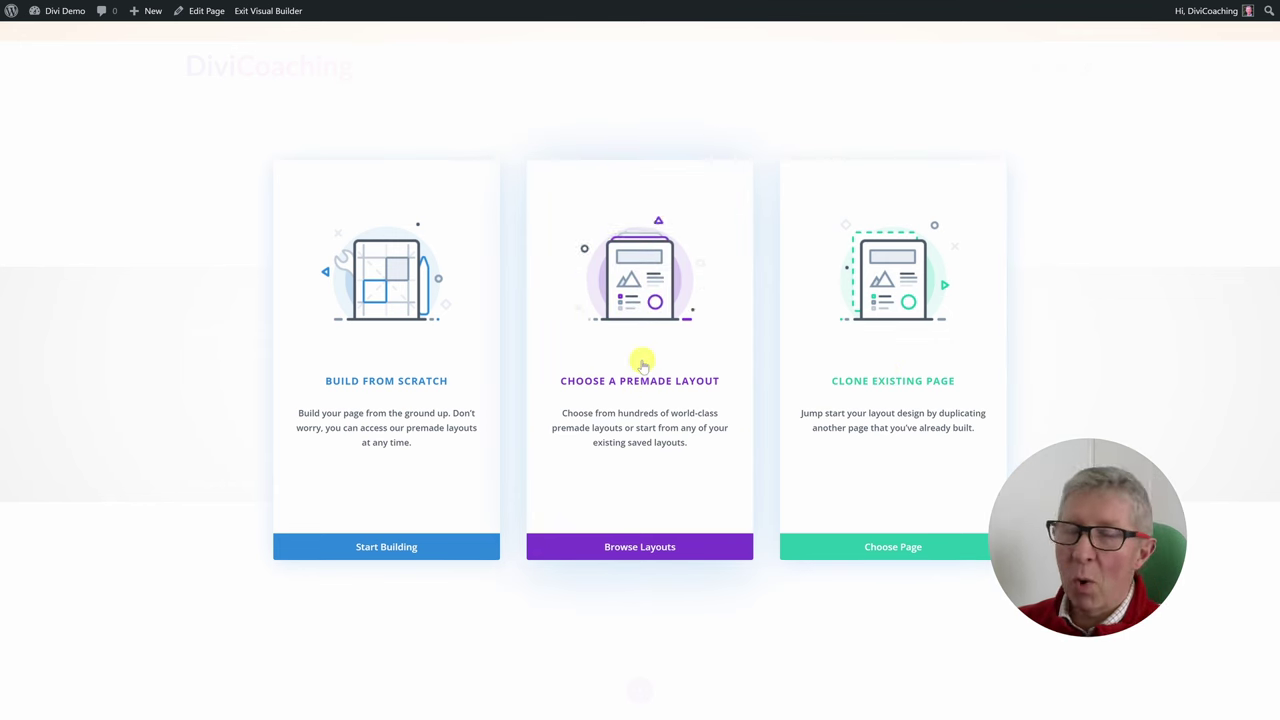
left_click(902, 376)
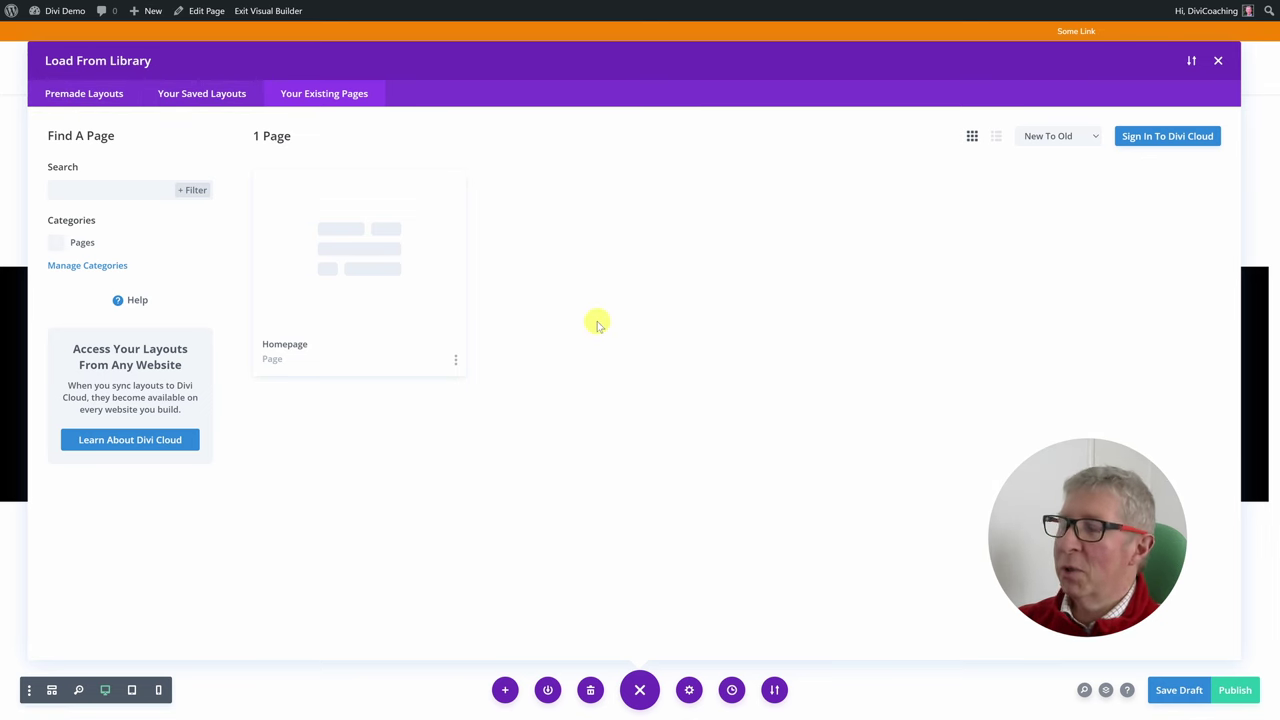
left_click(1221, 63)
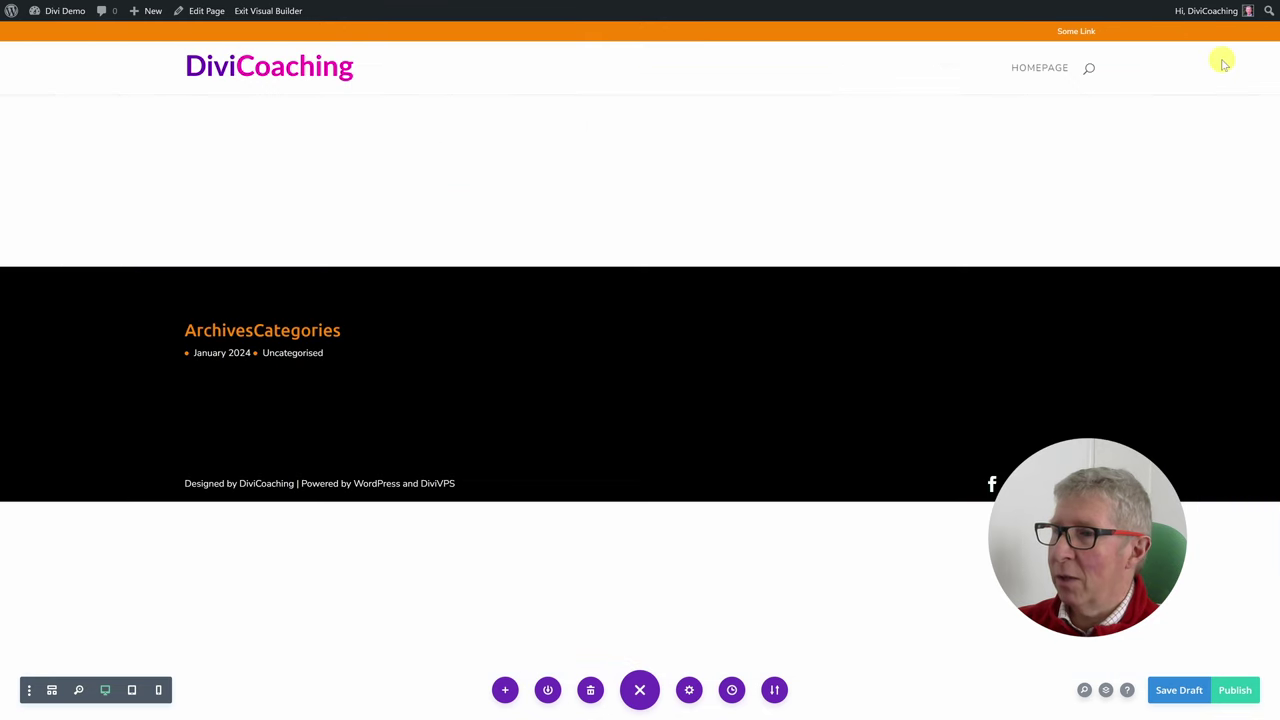
Reopen the Services draft with Divi and start building from scratch with a row of two equal columns.
mouse_move(60, 11)
left_click(50, 35)
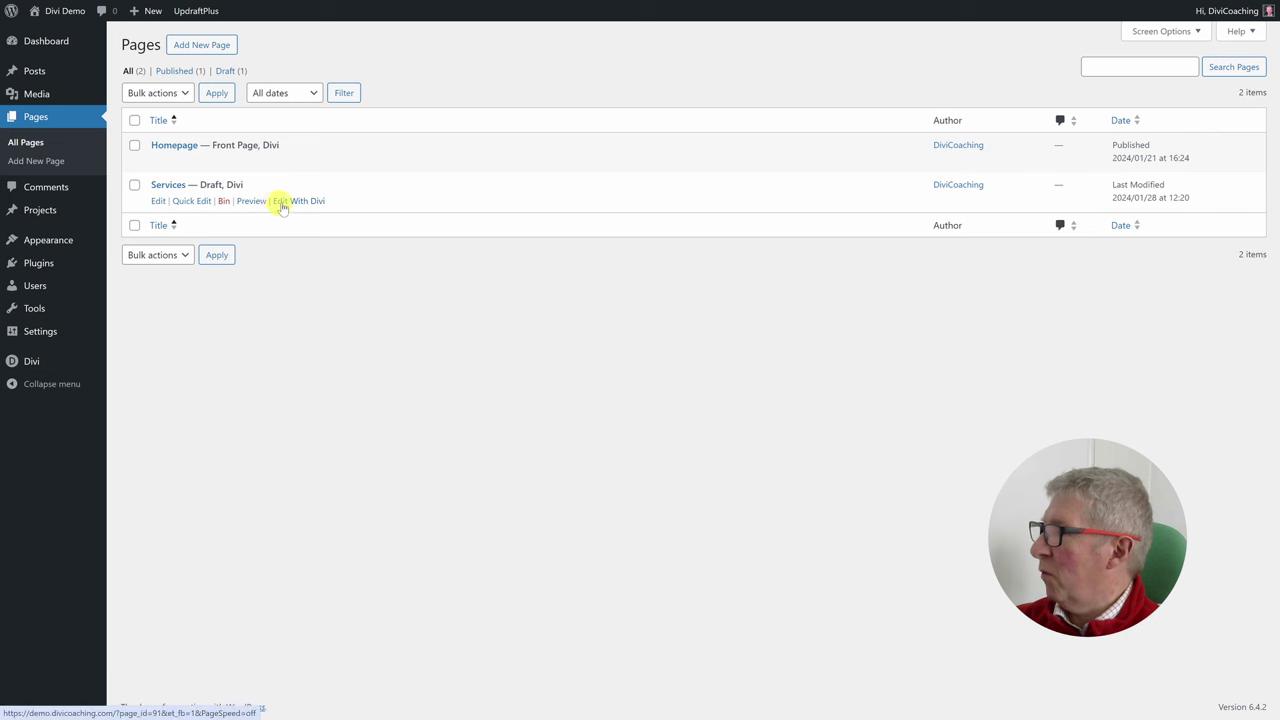
left_click(300, 201)
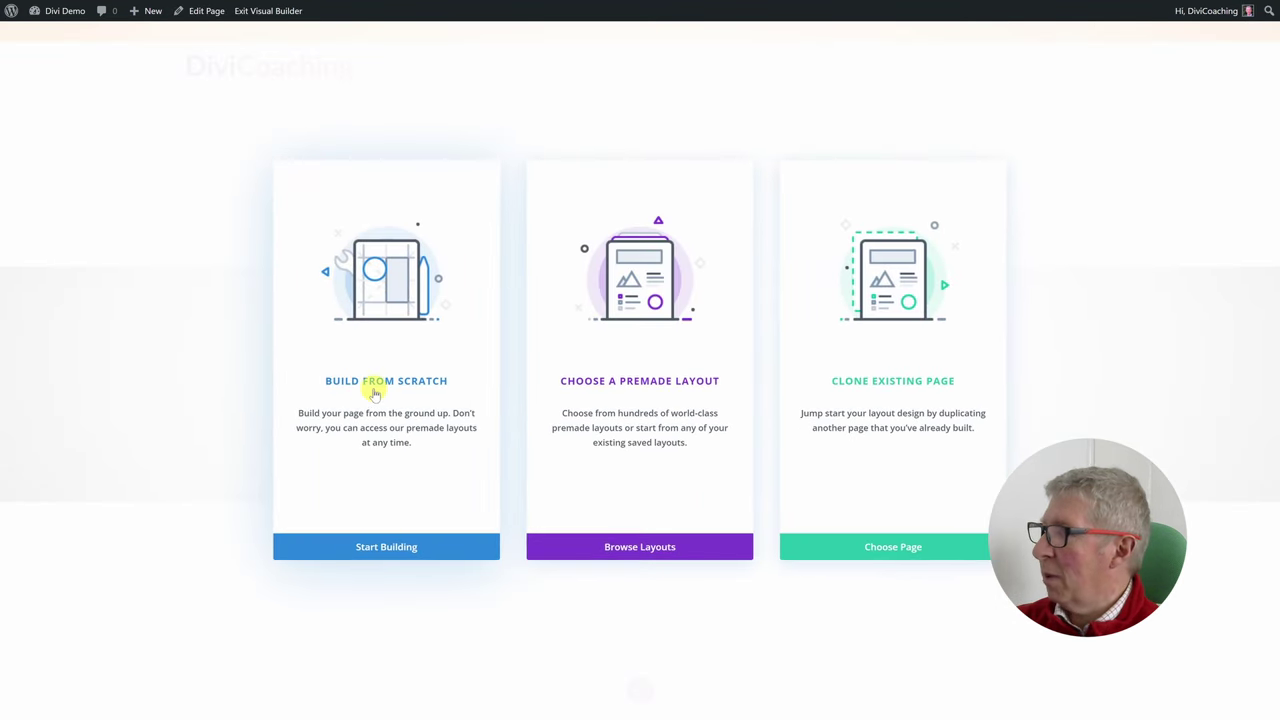
left_click(388, 385)
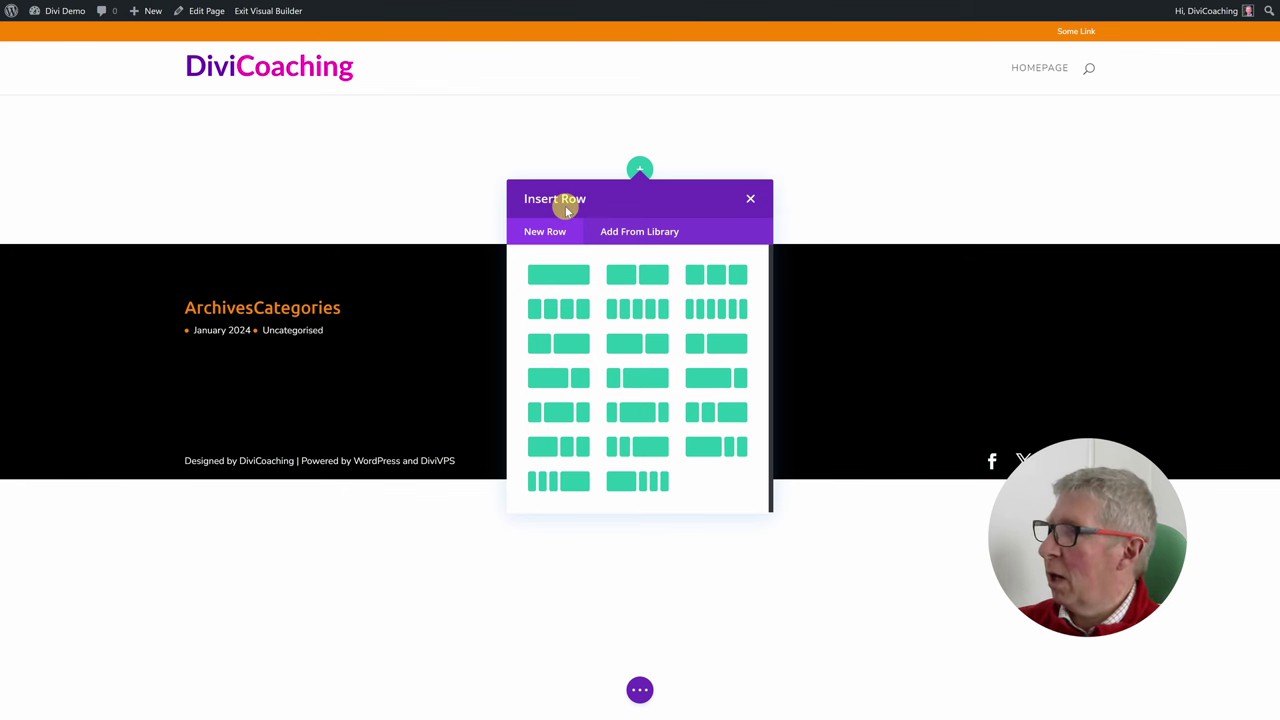
left_click(624, 275)
Add a Text module to the first column of the row.
left_click(305, 280)
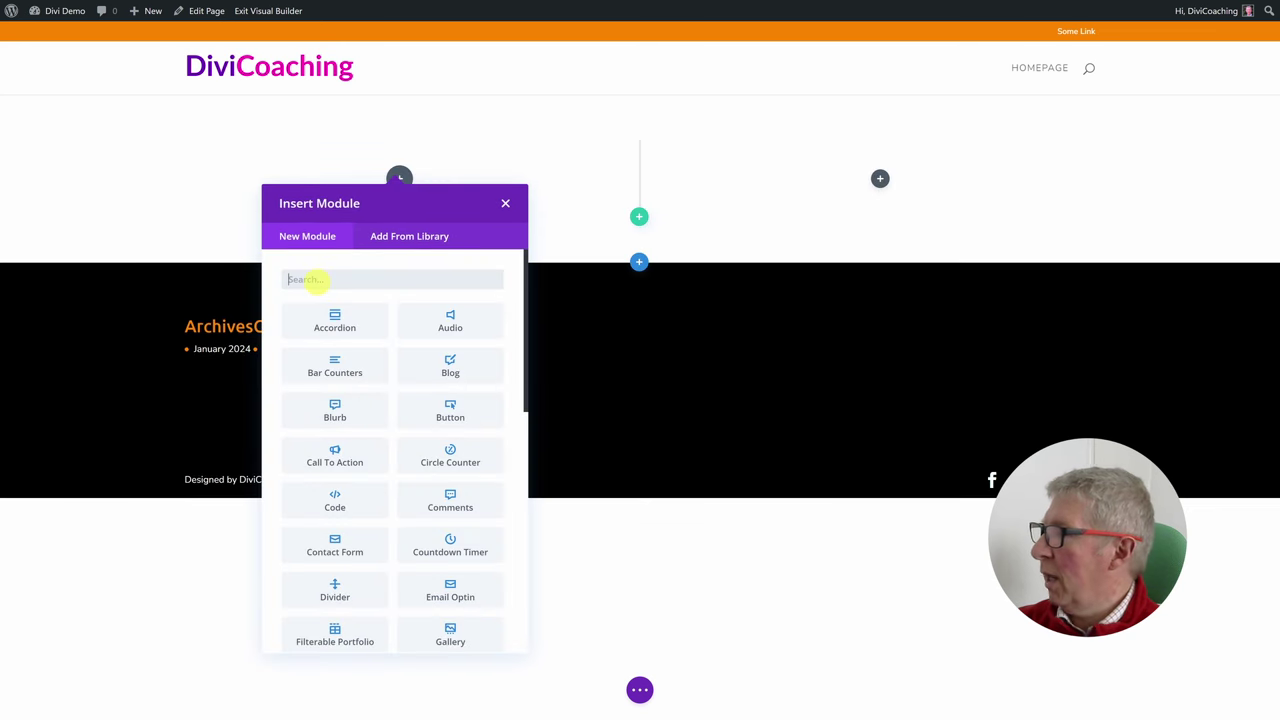
type("text")
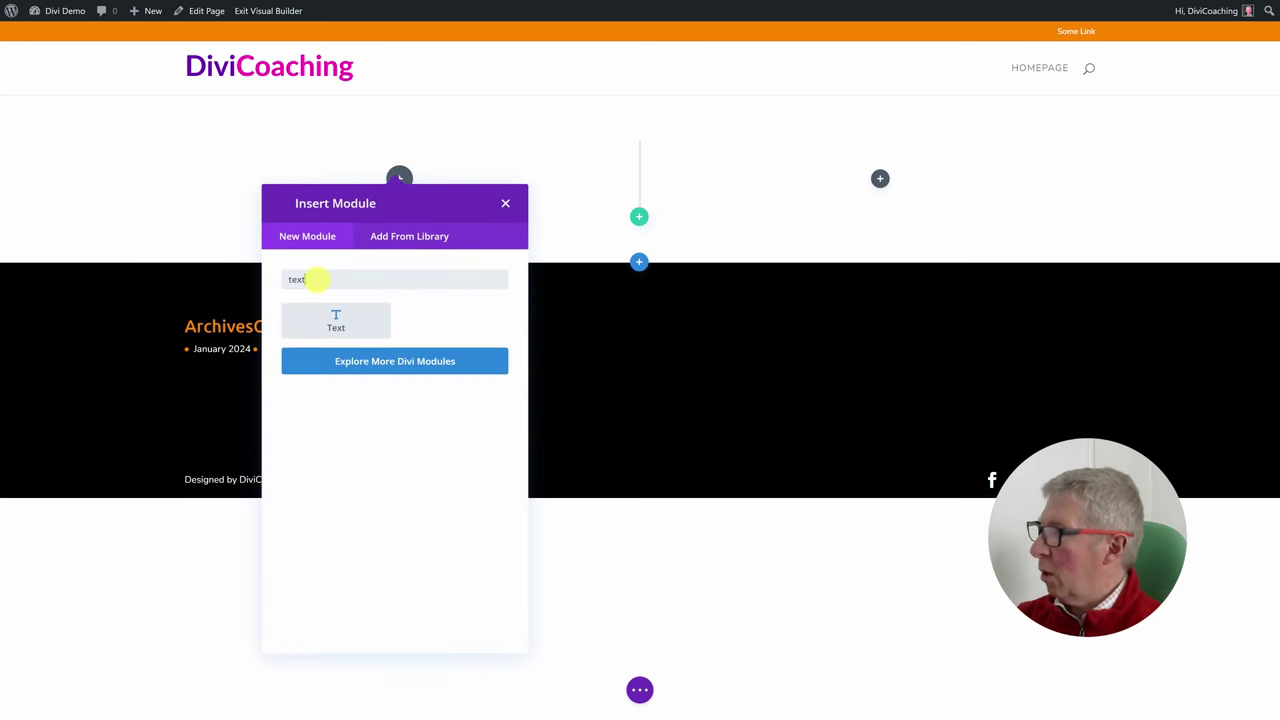
left_click(335, 320)
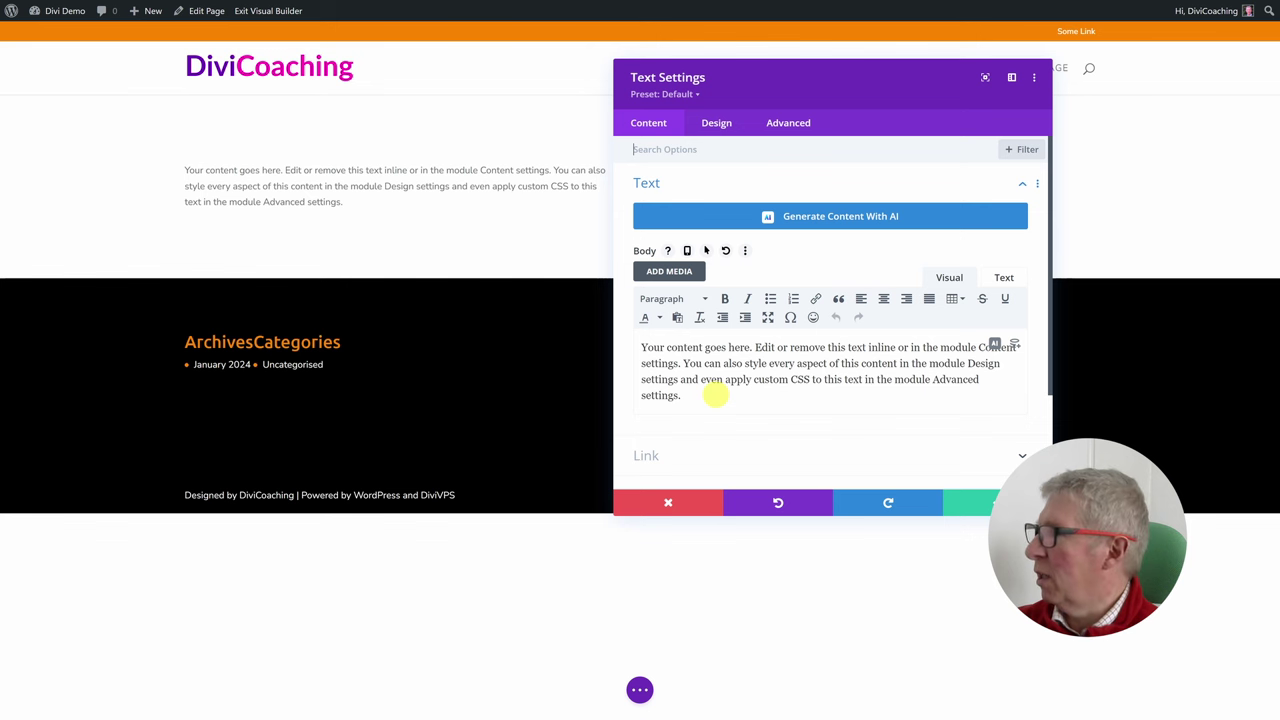
Repeat the Text module's placeholder paragraph two more times as separate paragraphs in its body and save the module.
left_click_drag(684, 396, 632, 350)
key("ctrl+c")
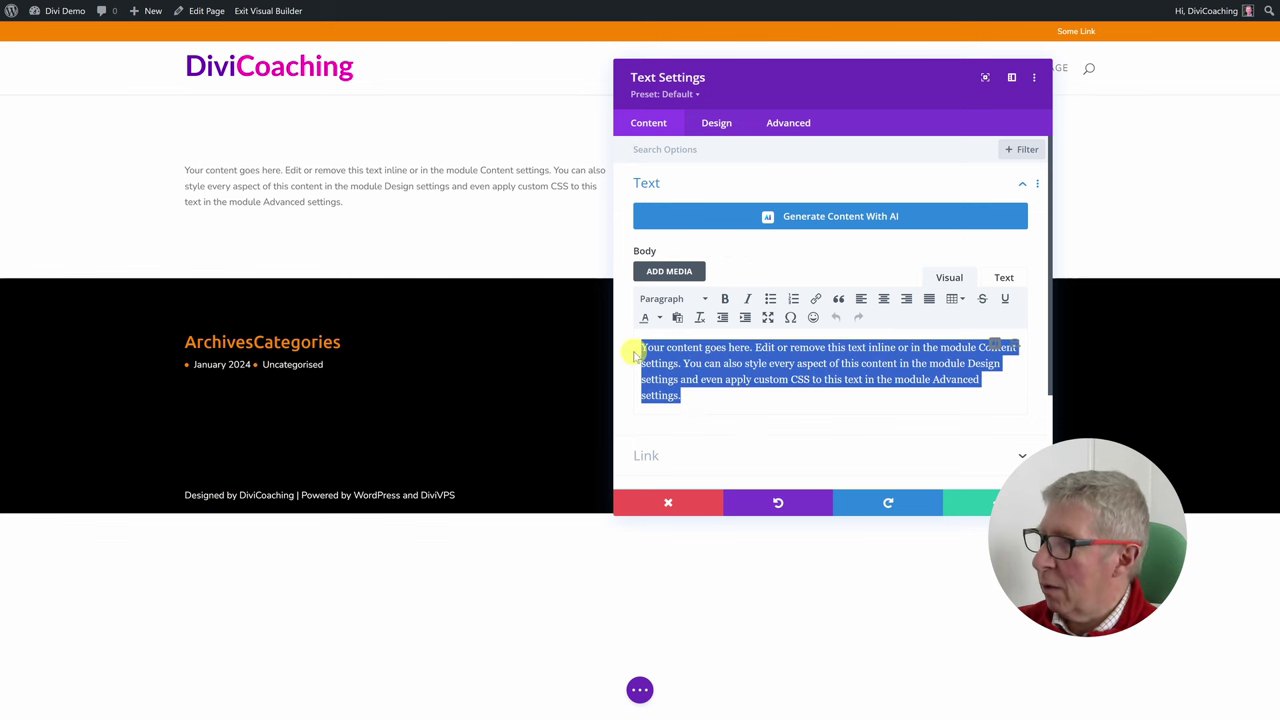
left_click(688, 397)
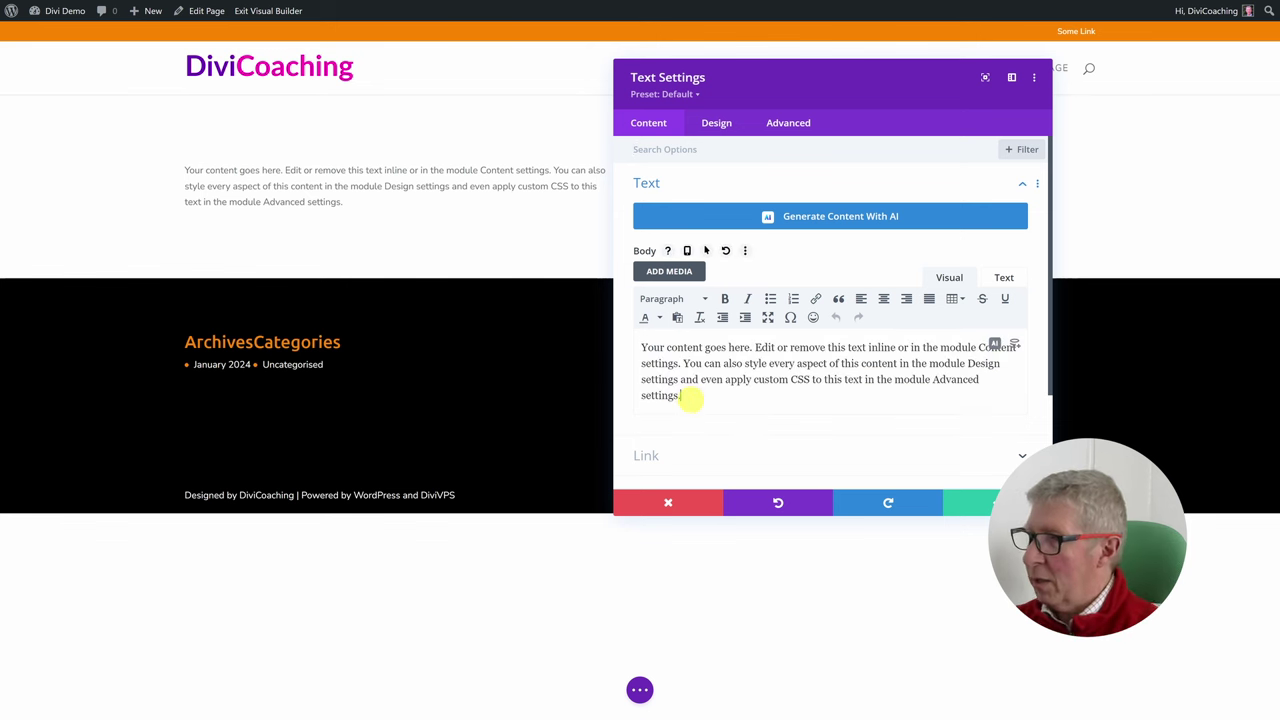
key("Return")
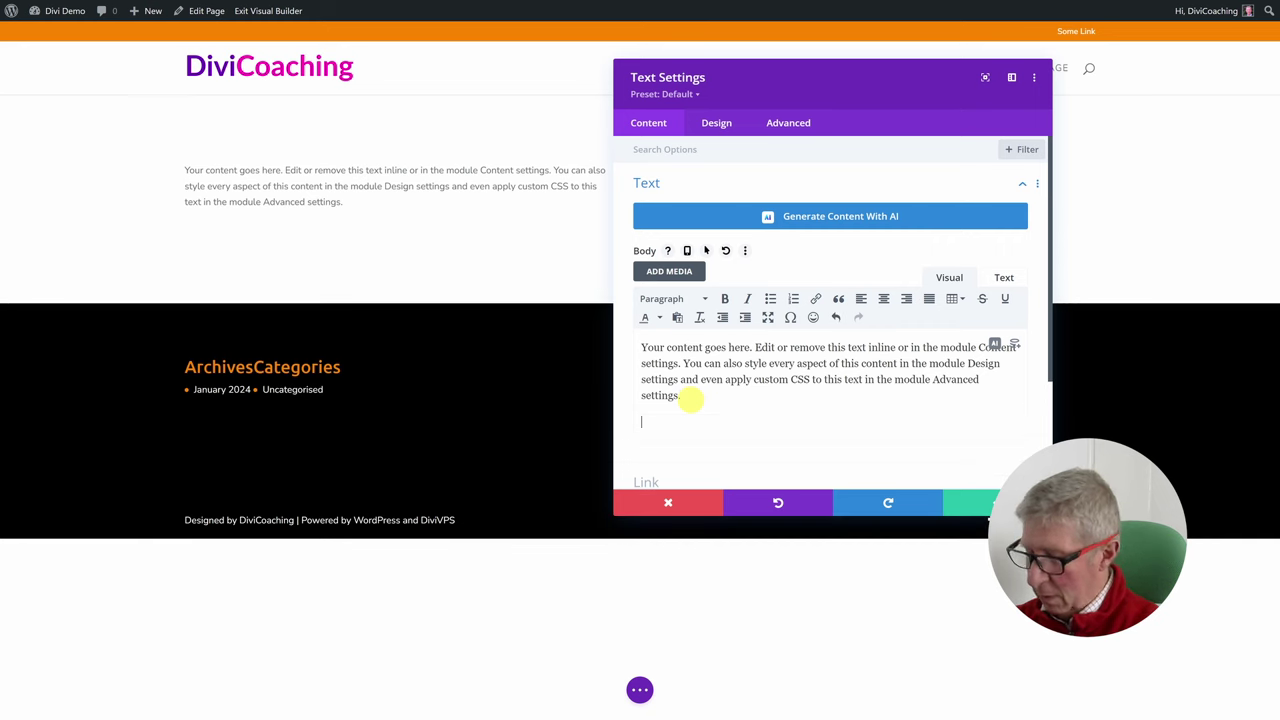
key("ctrl+v")
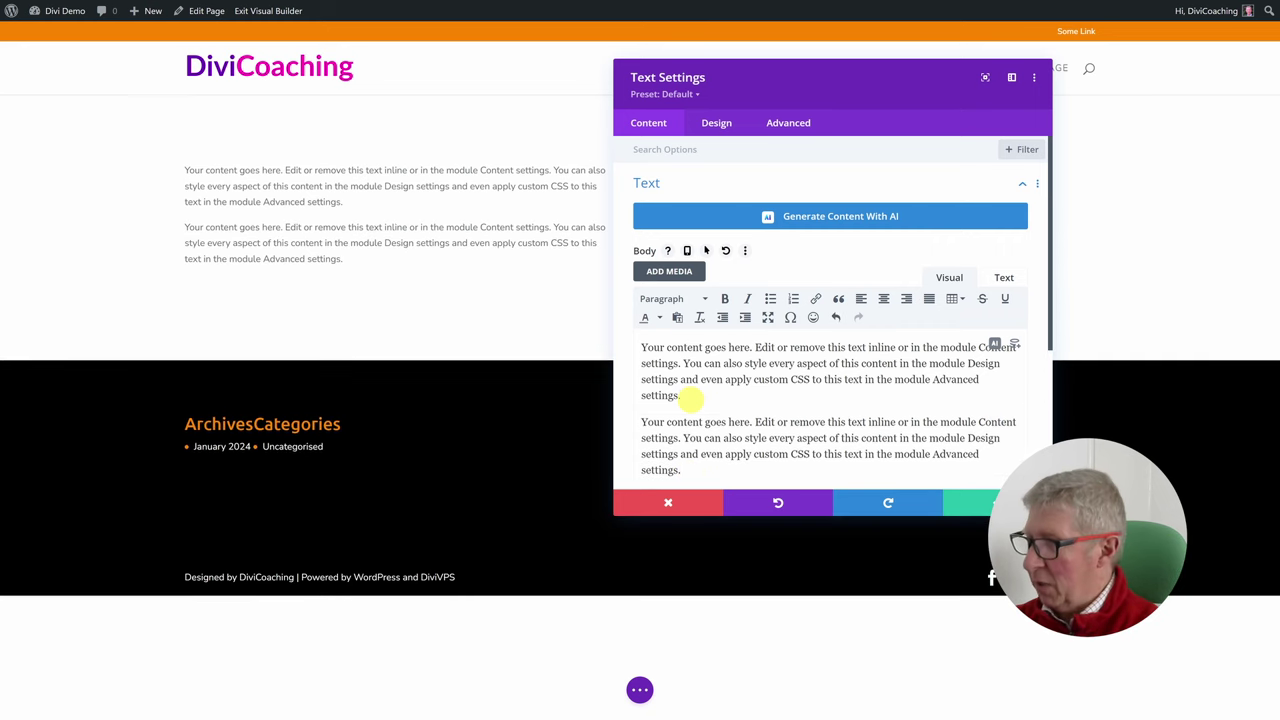
key("ctrl+v")
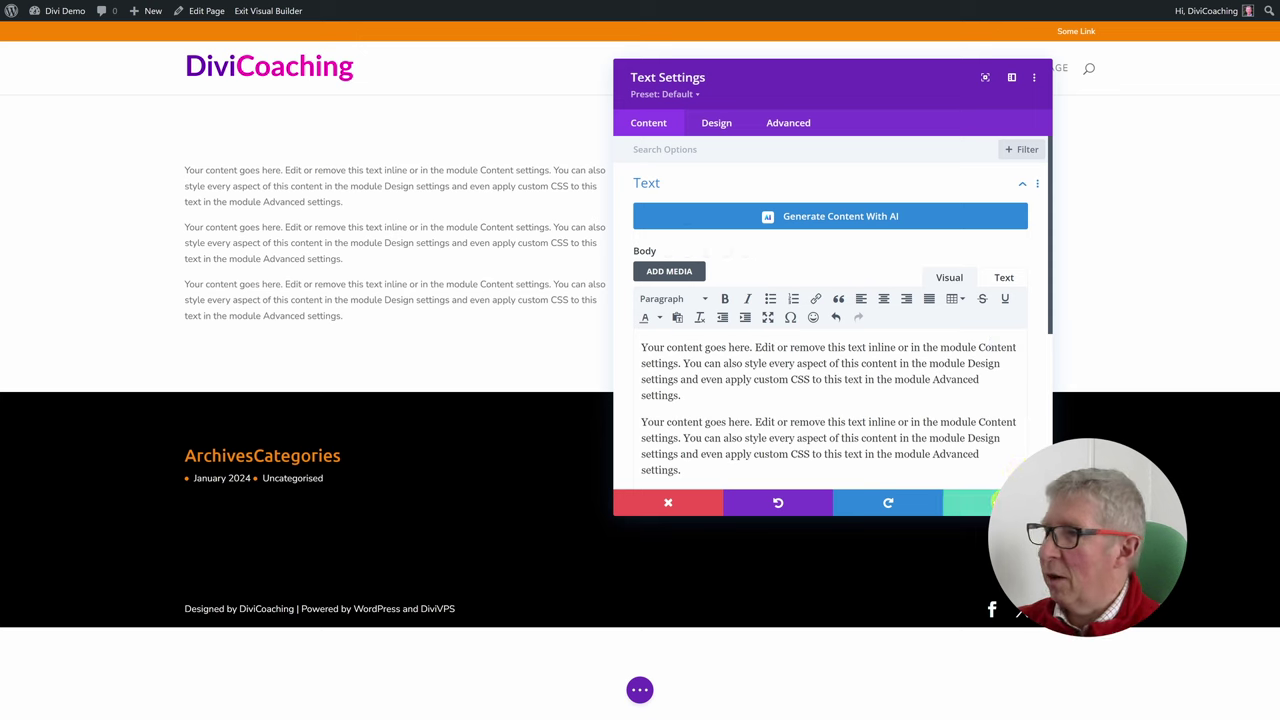
left_click(995, 500)
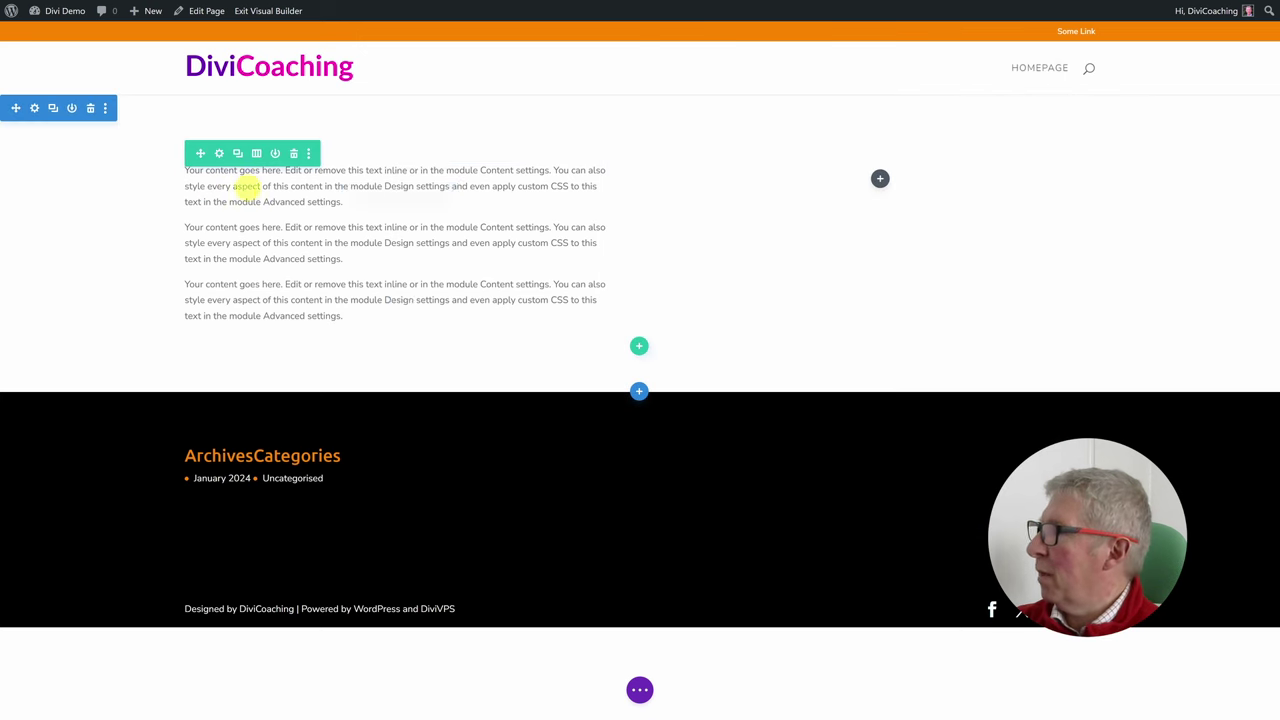
Add a second Text module below the paragraphs and shorten its body to "Your content goes here.".
left_click(398, 302)
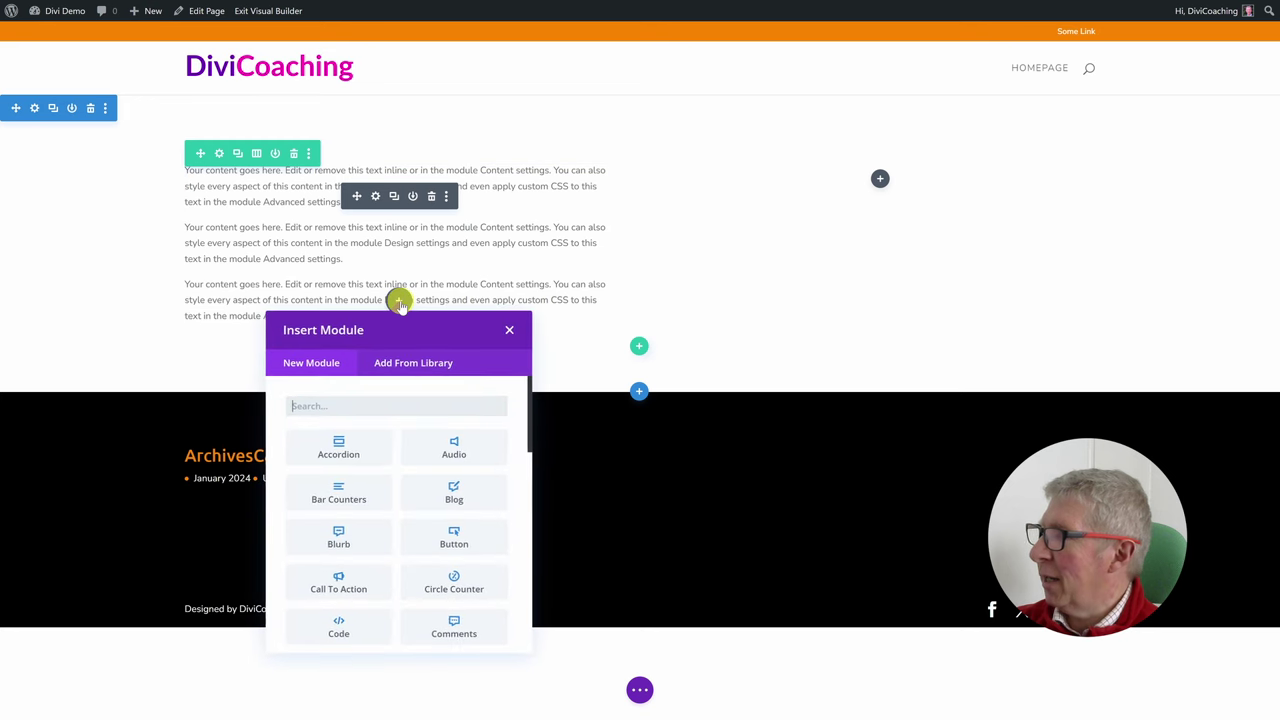
left_click(337, 400)
type("text")
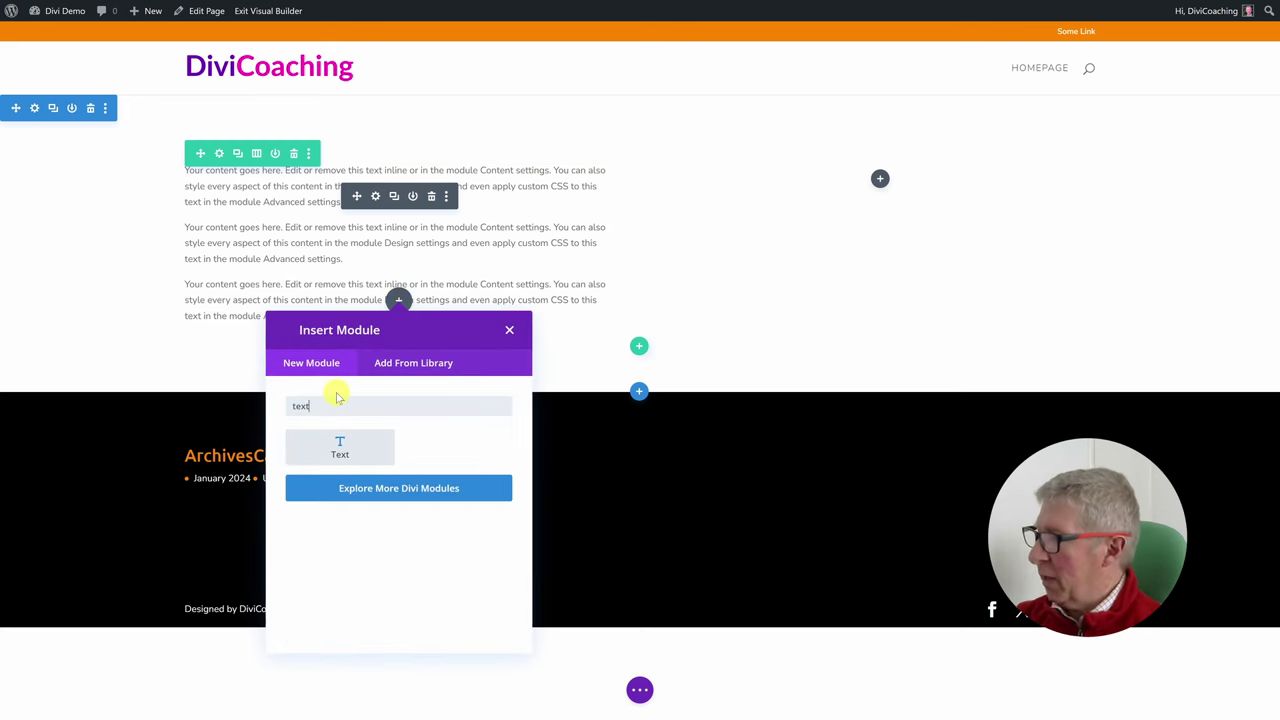
left_click(356, 444)
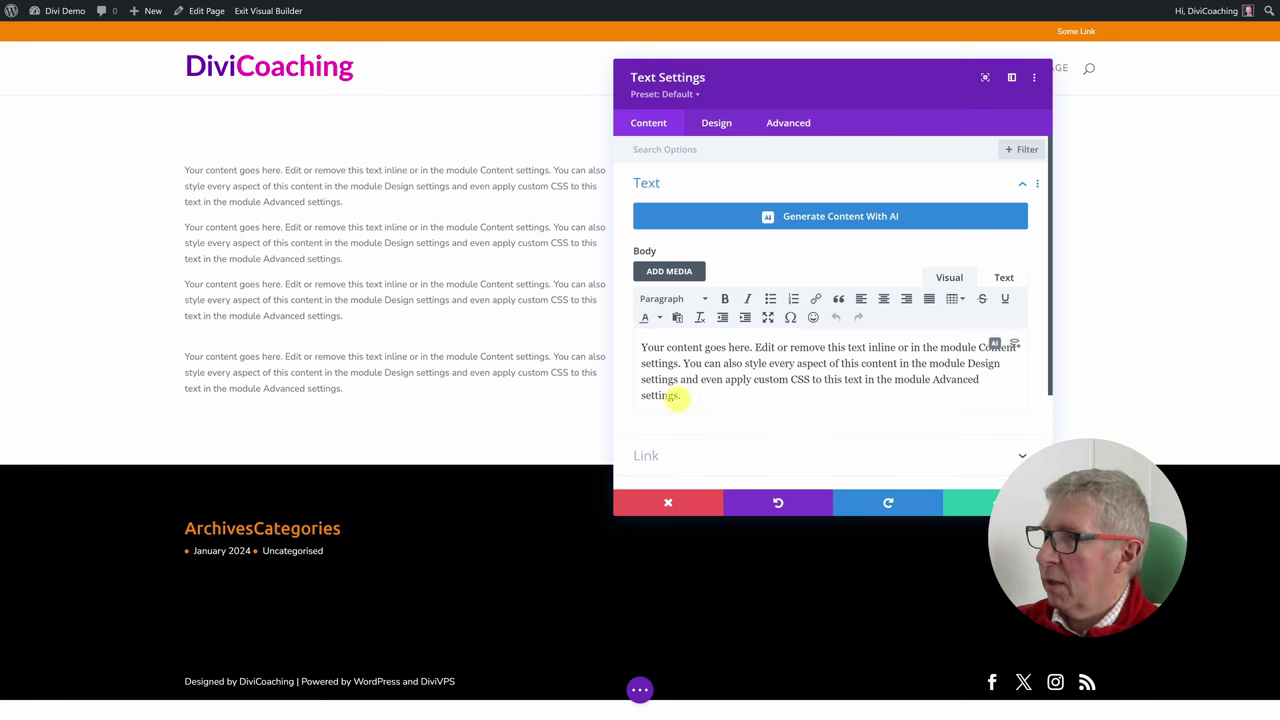
left_click_drag(681, 395, 752, 347)
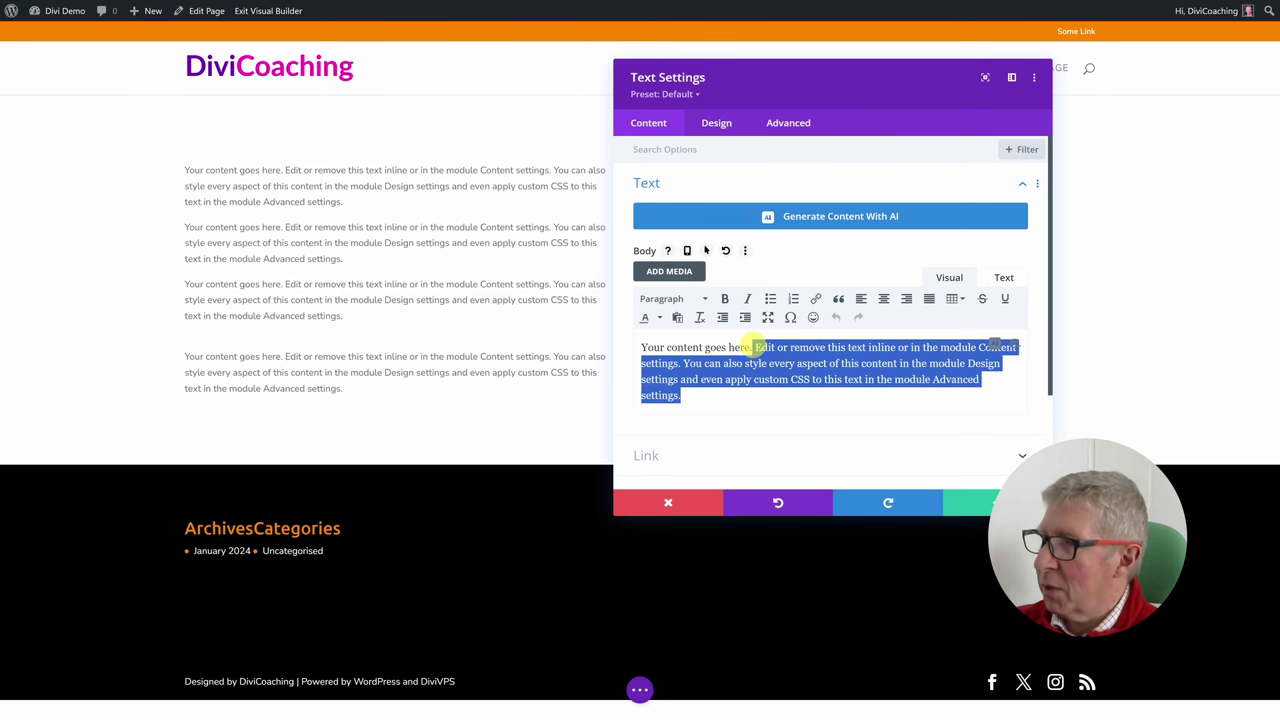
key("BackSpace")
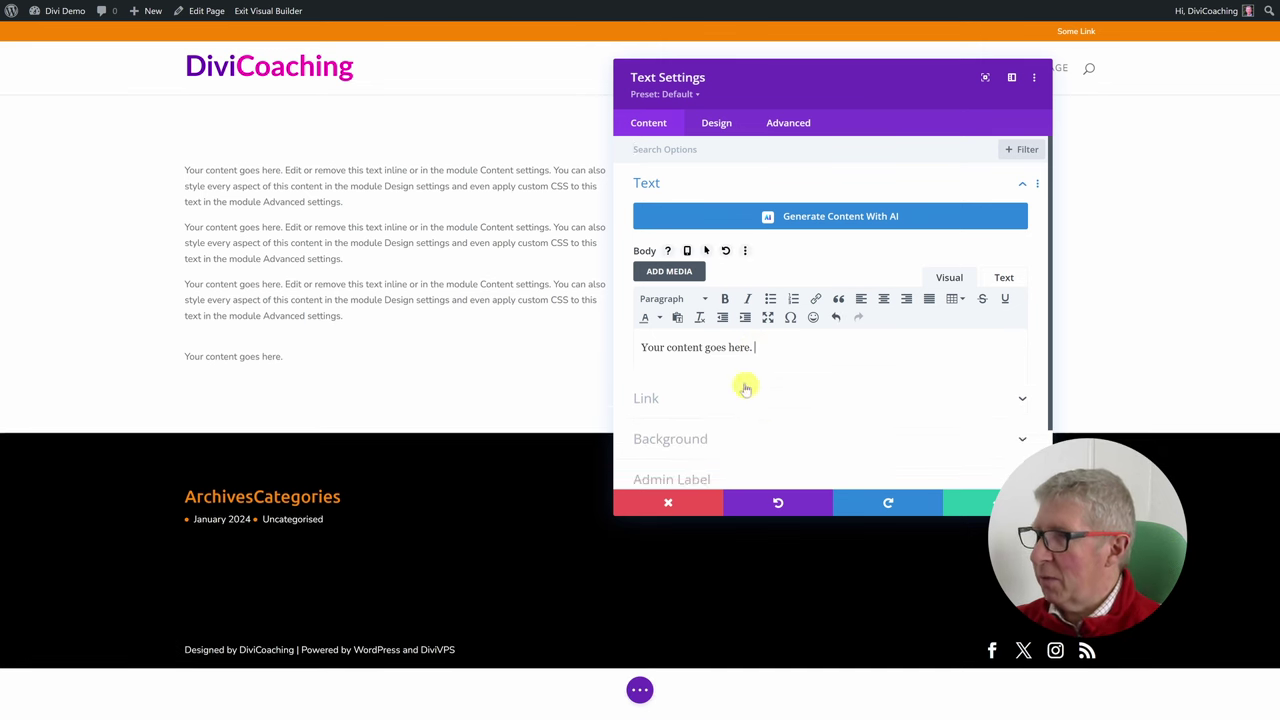
Format the short text as Heading 1 without its full stop, and move its saved module above the paragraphs.
left_click_drag(757, 346, 634, 346)
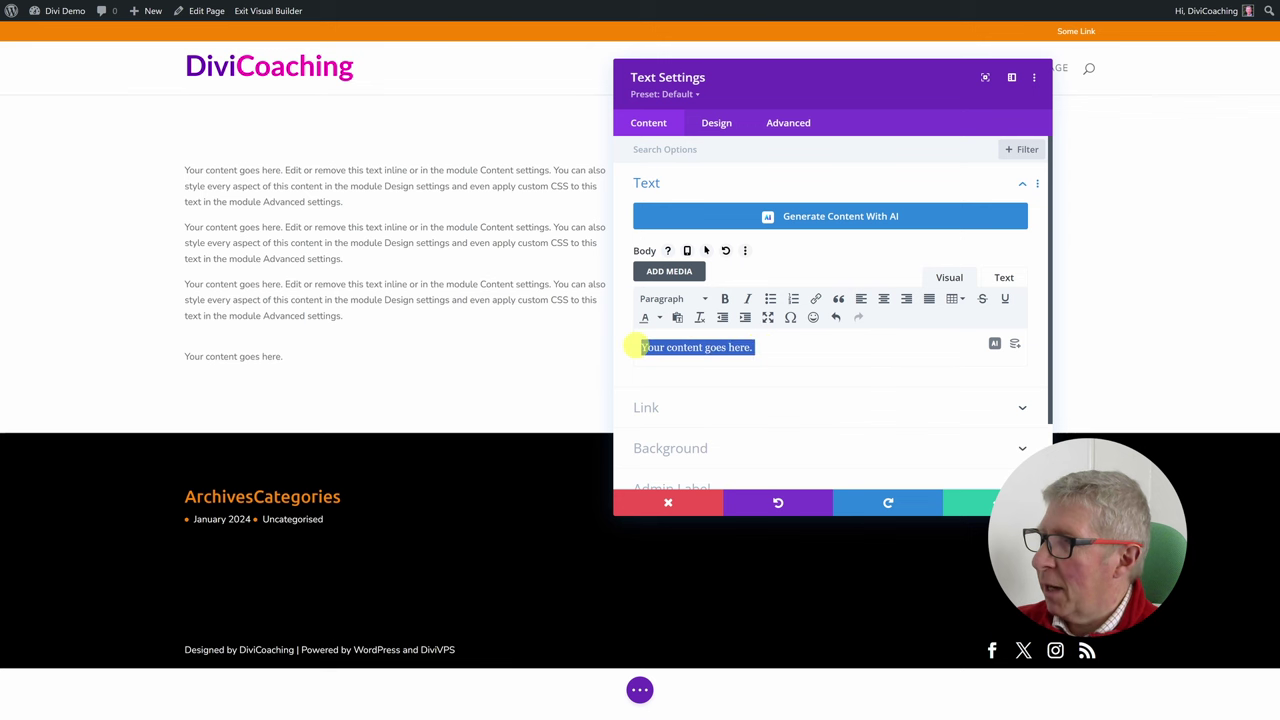
left_click(703, 298)
left_click(686, 347)
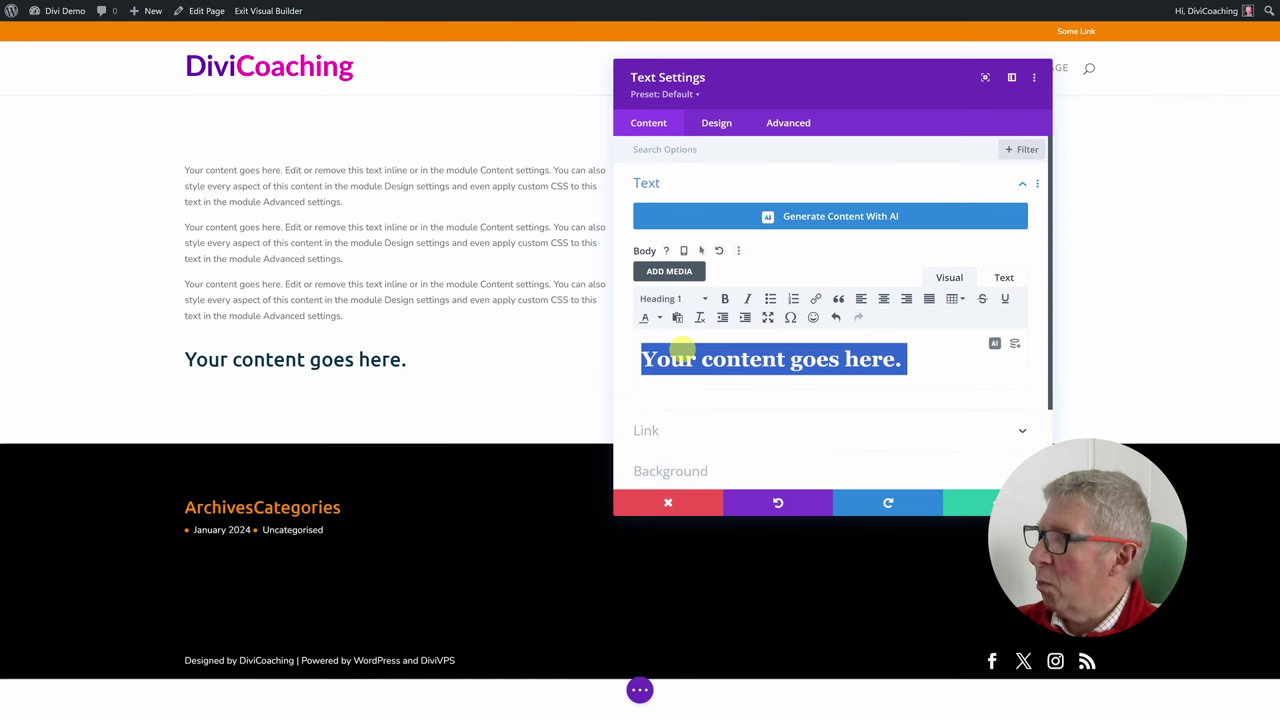
left_click(906, 373)
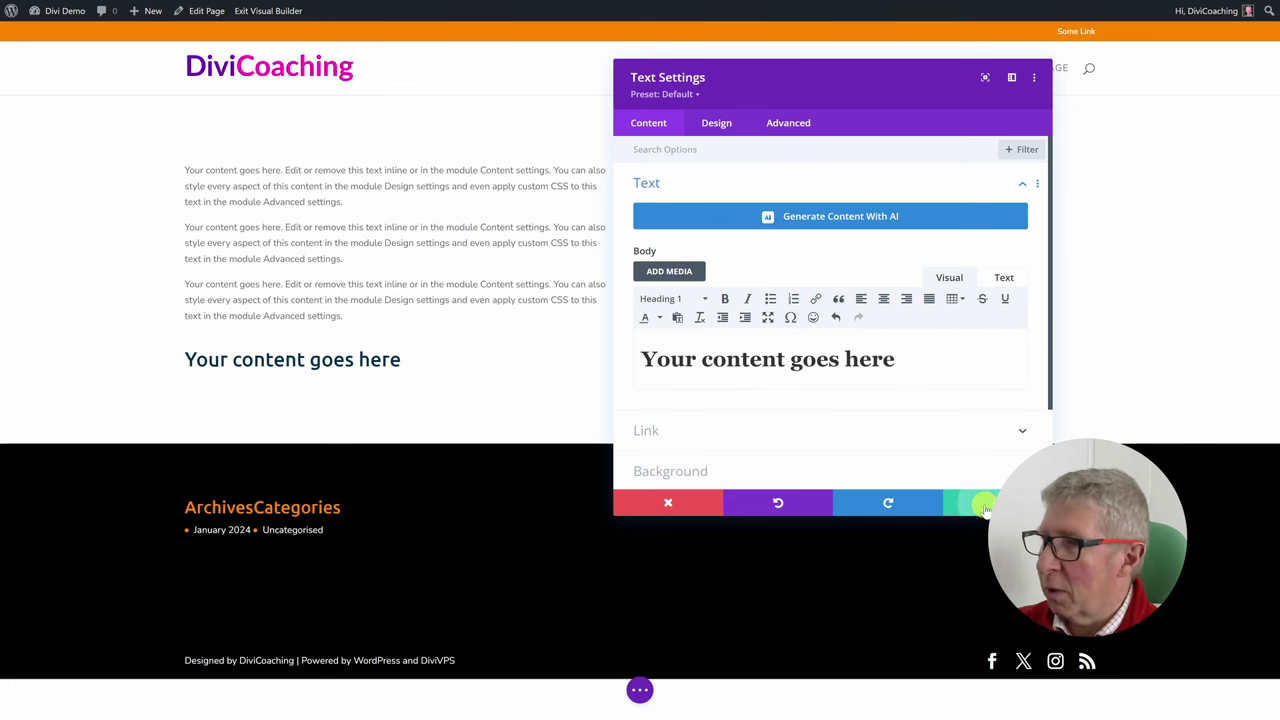
left_click(500, 376)
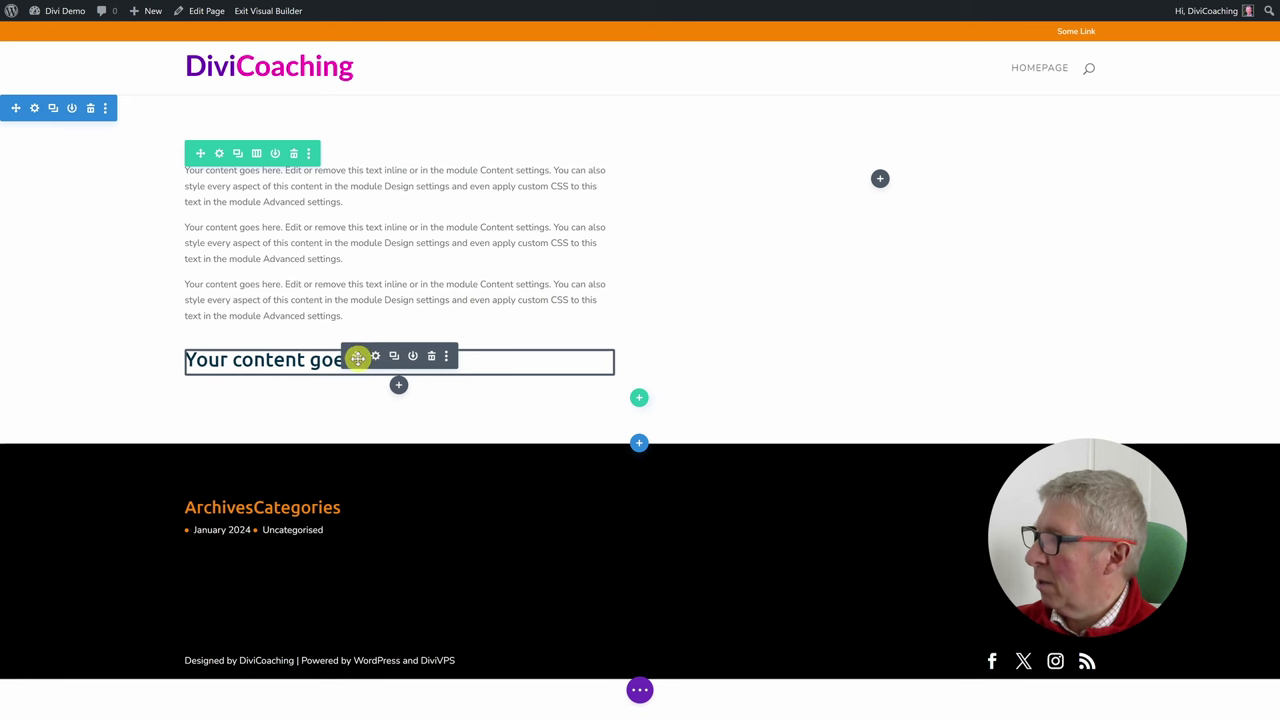
left_click_drag(357, 358, 352, 178)
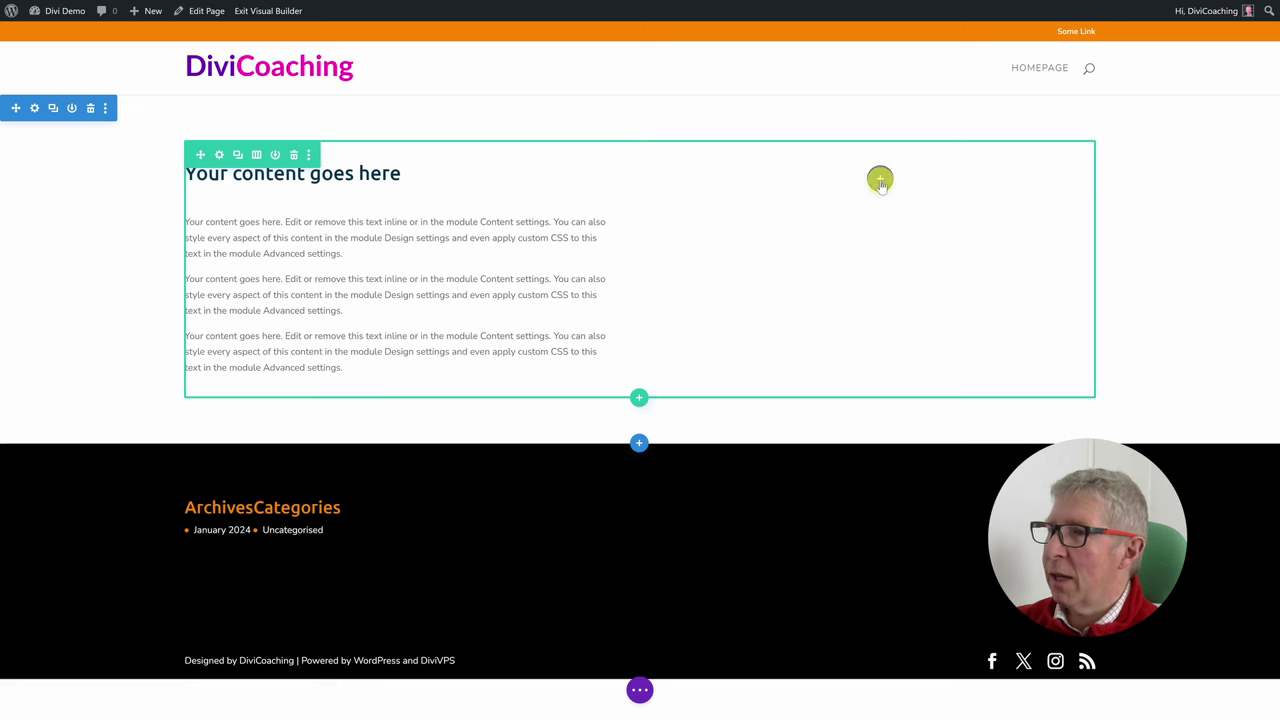
Add an Image module to the second column using the laptop picture home-office-12.jpg from the Media Library, and save it.
left_click(880, 179)
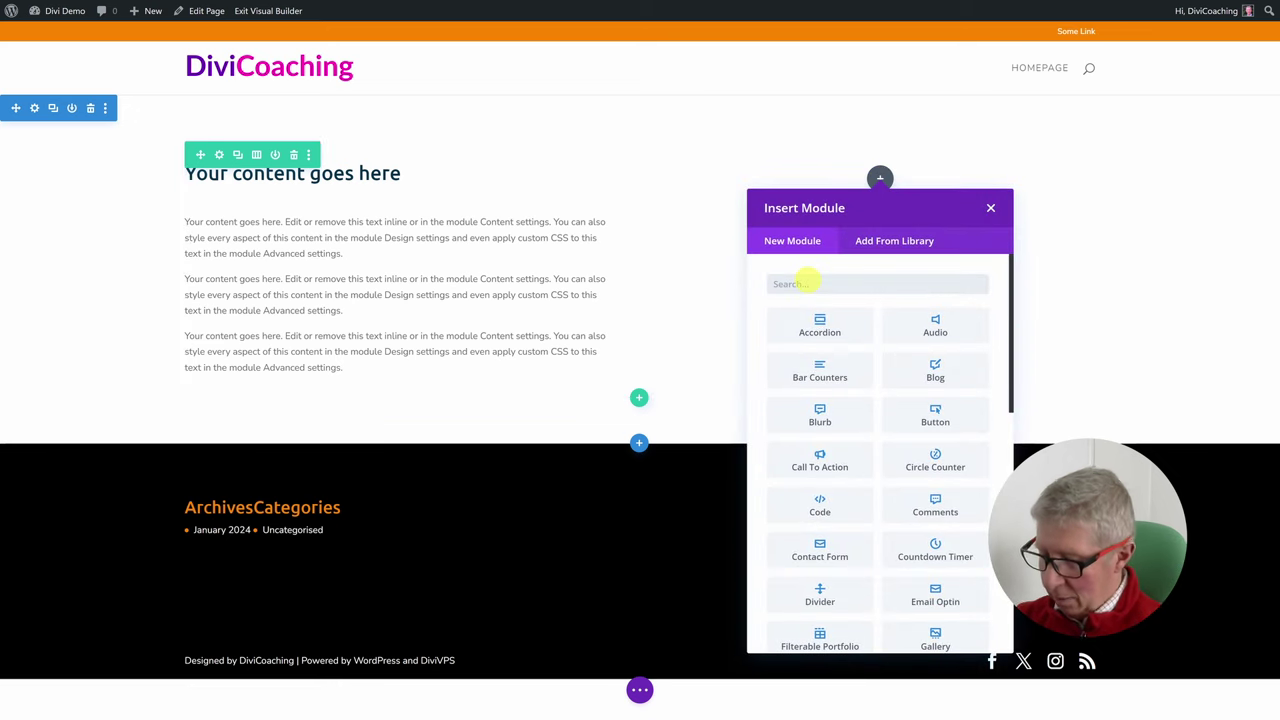
type("image")
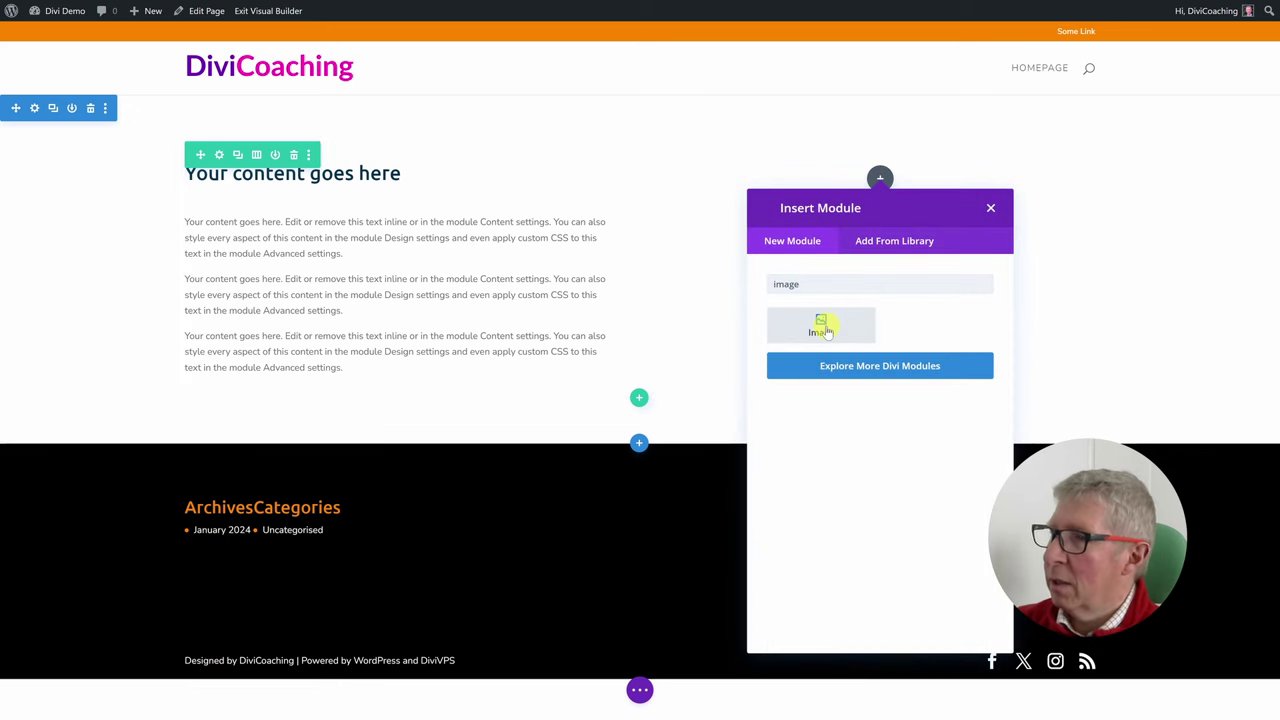
left_click(826, 332)
left_click(834, 306)
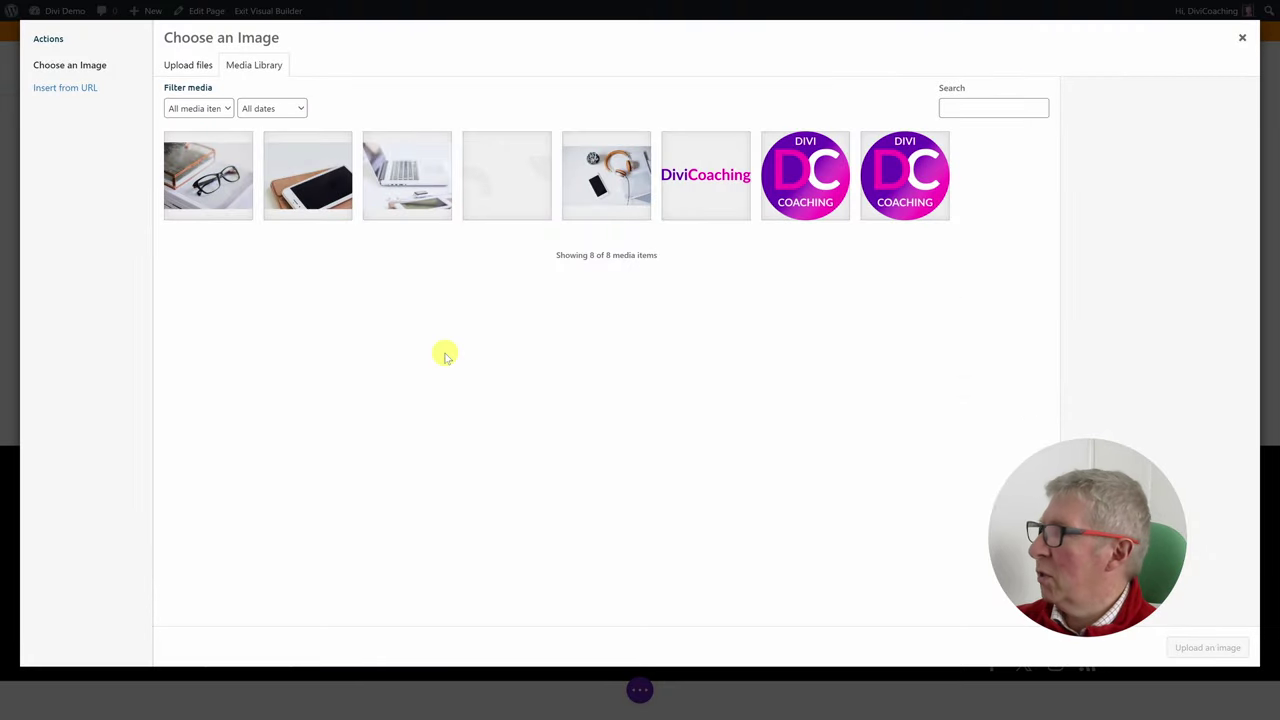
left_click(395, 190)
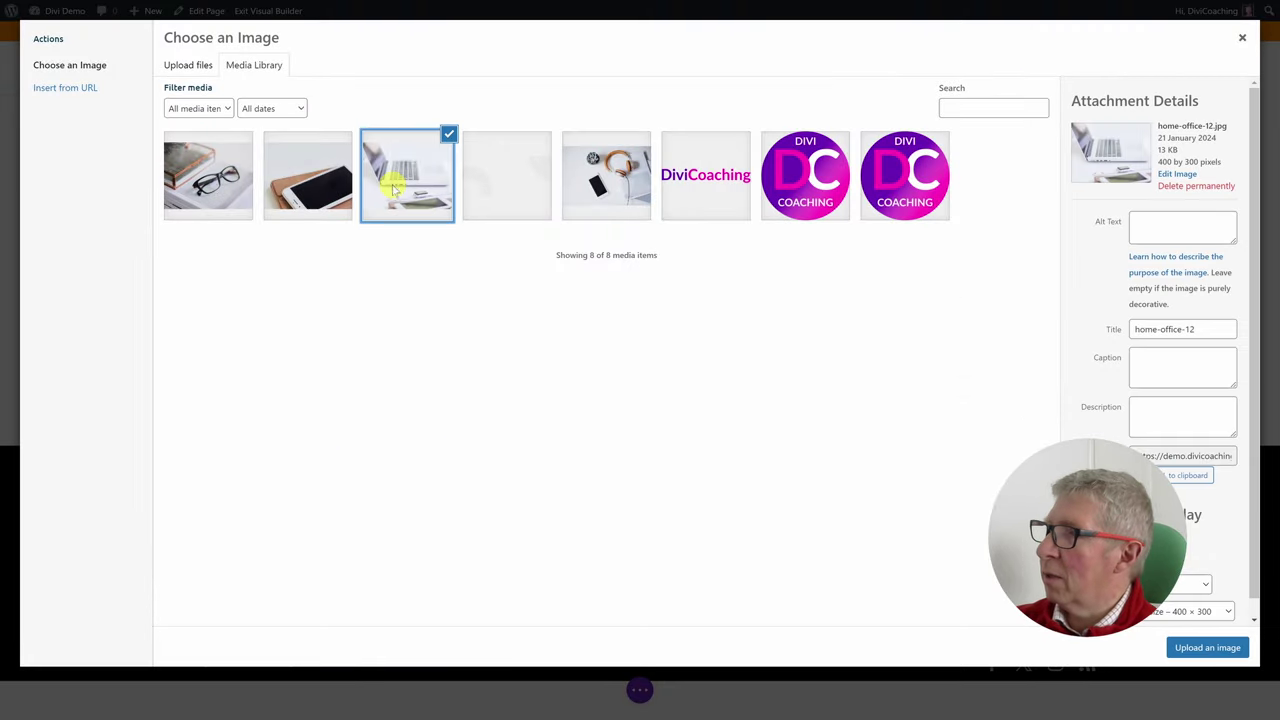
left_click(1192, 651)
left_click(985, 503)
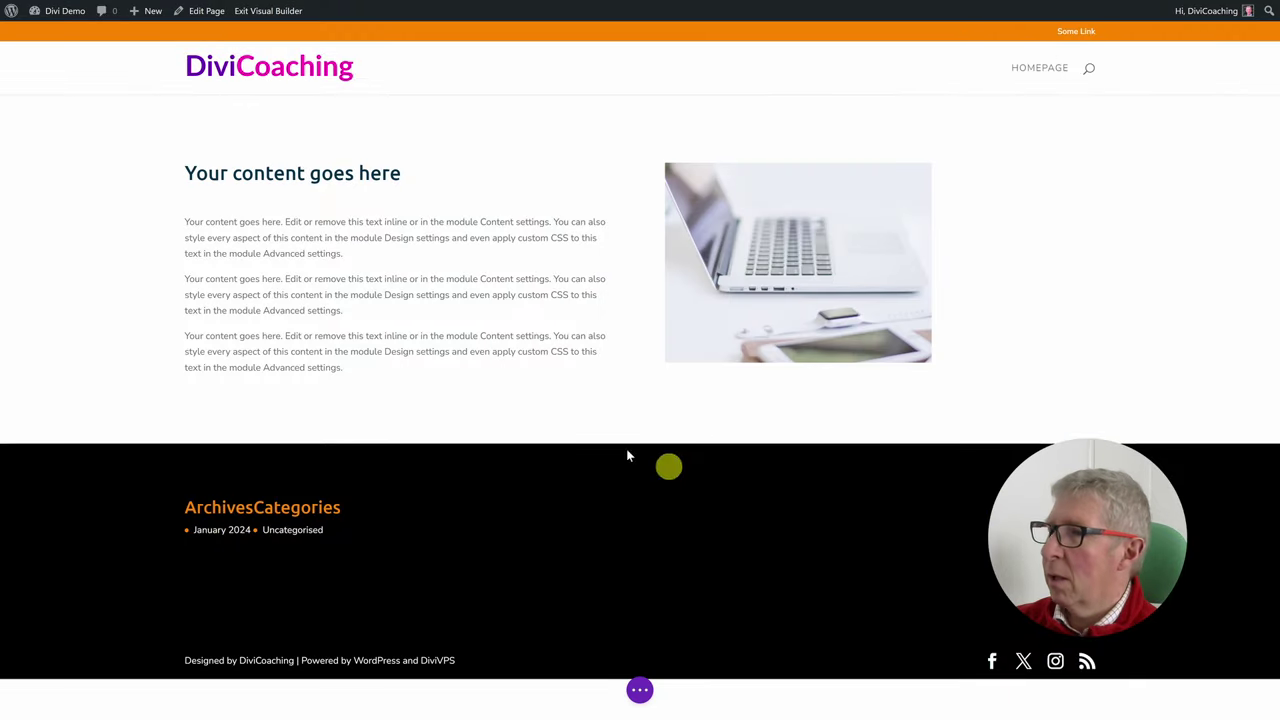
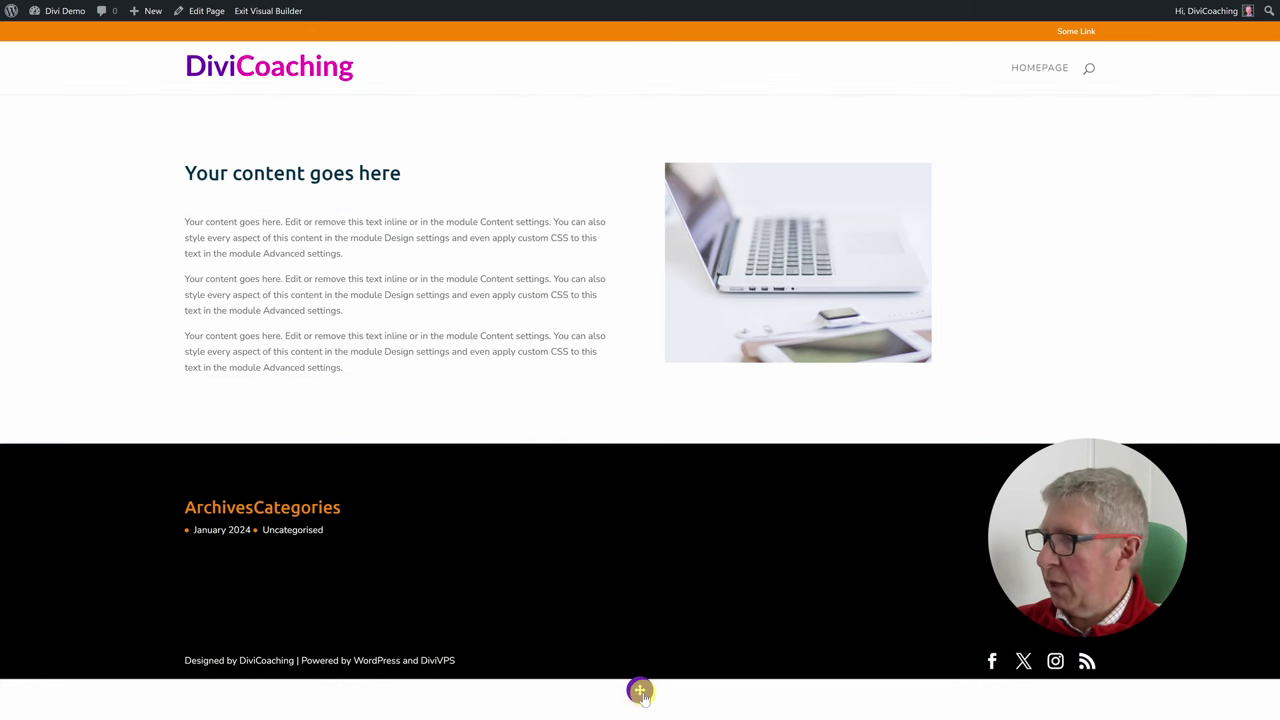
Show the builder's page-level controls for view modes, page settings, saving and publishing.
left_click(640, 692)
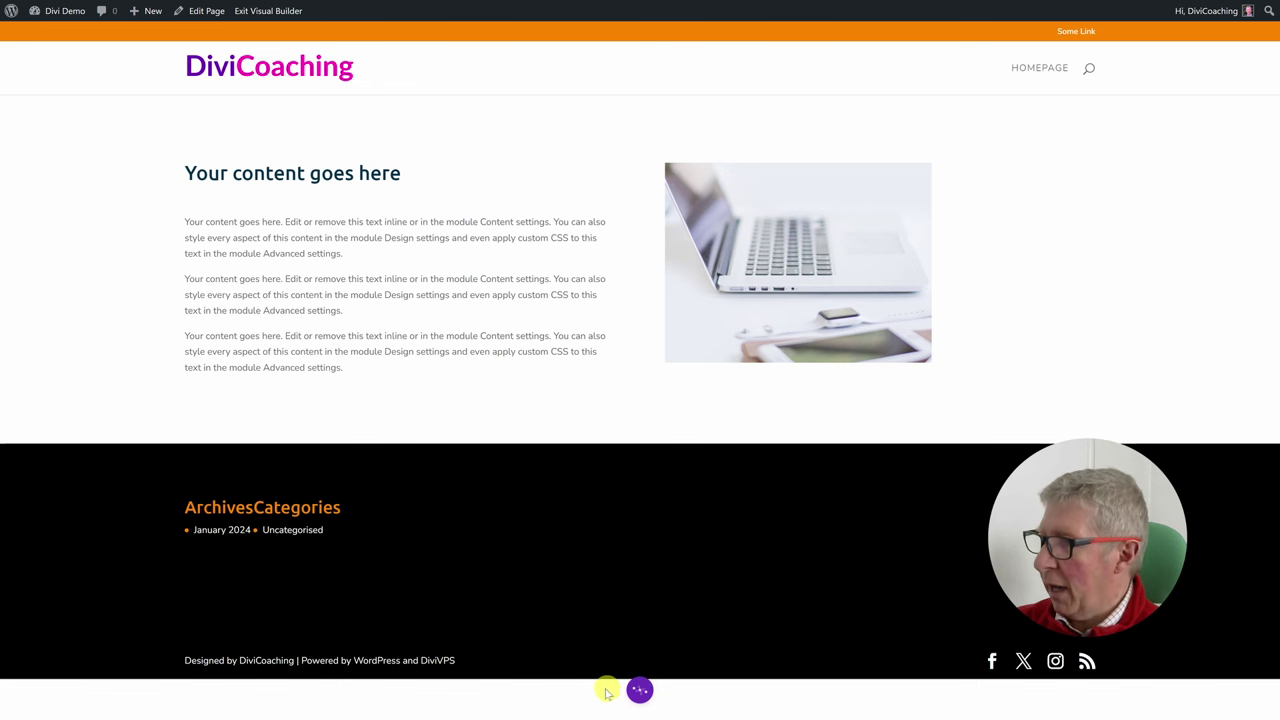
left_click(640, 691)
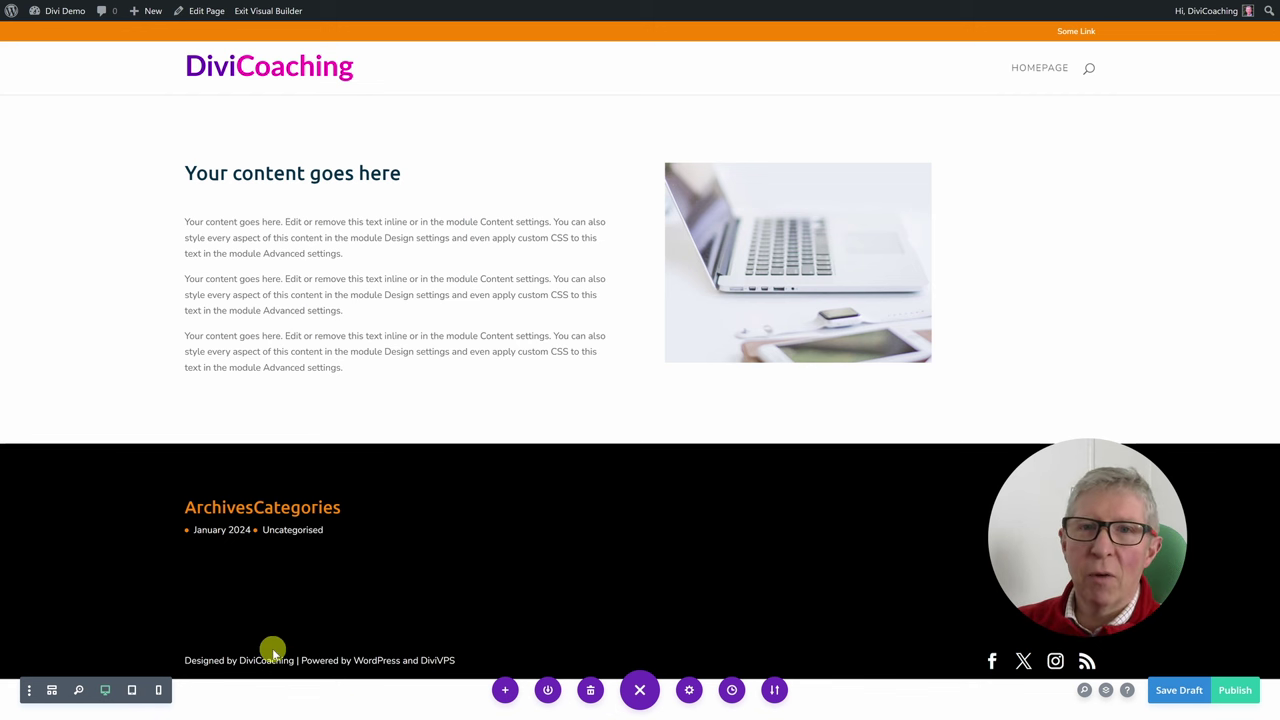
Resize the phone preview of the page to 320px, widen it to 450px, and make that width the default phone view.
left_click(133, 690)
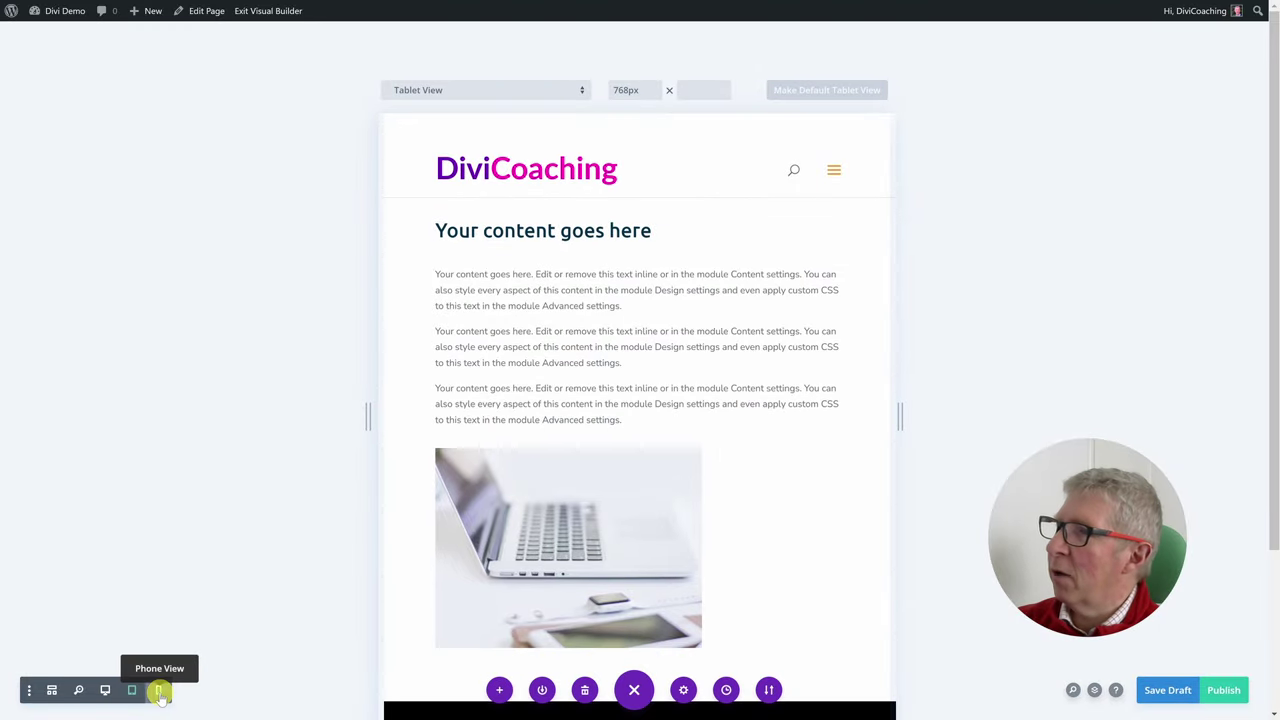
left_click(159, 690)
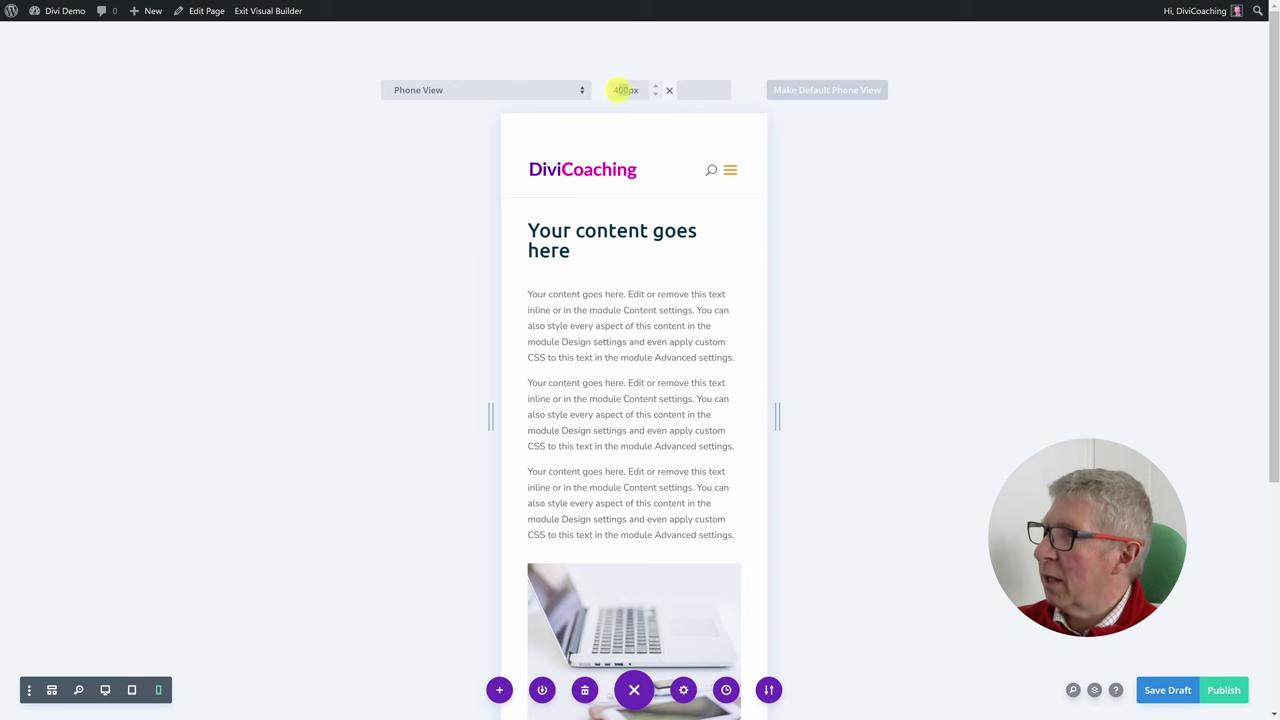
left_click_drag(600, 89, 637, 92)
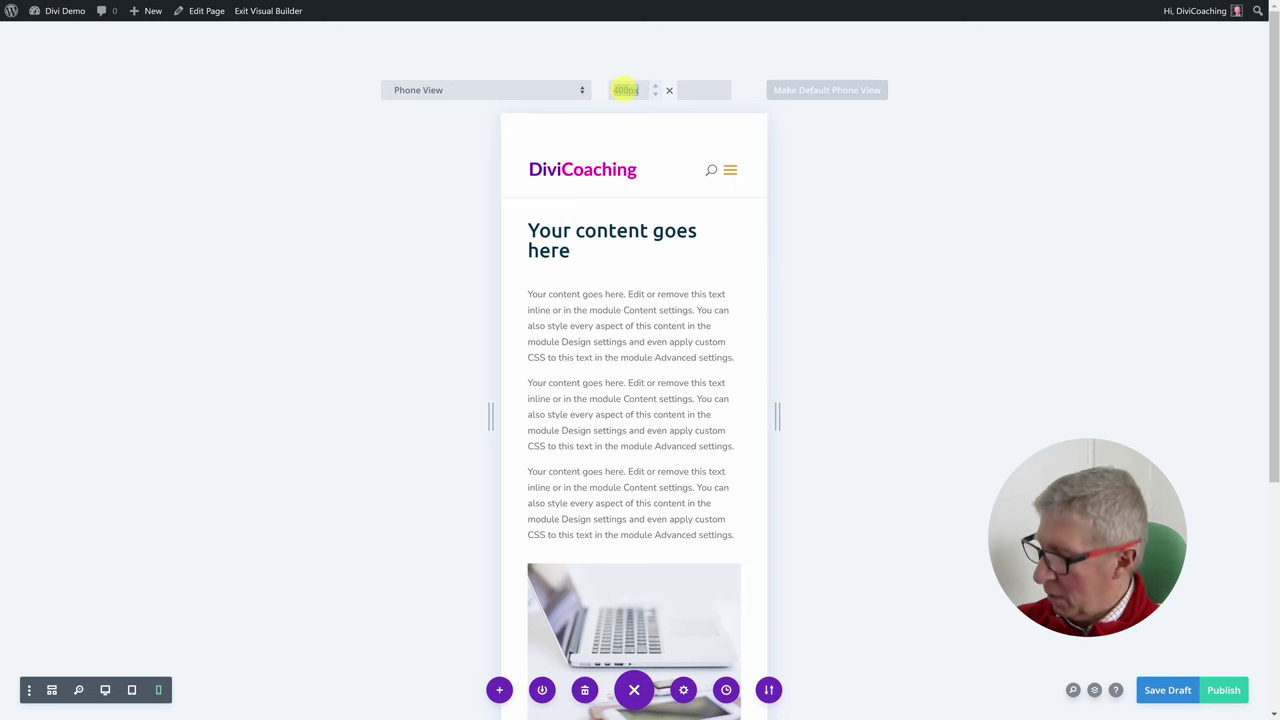
type("320")
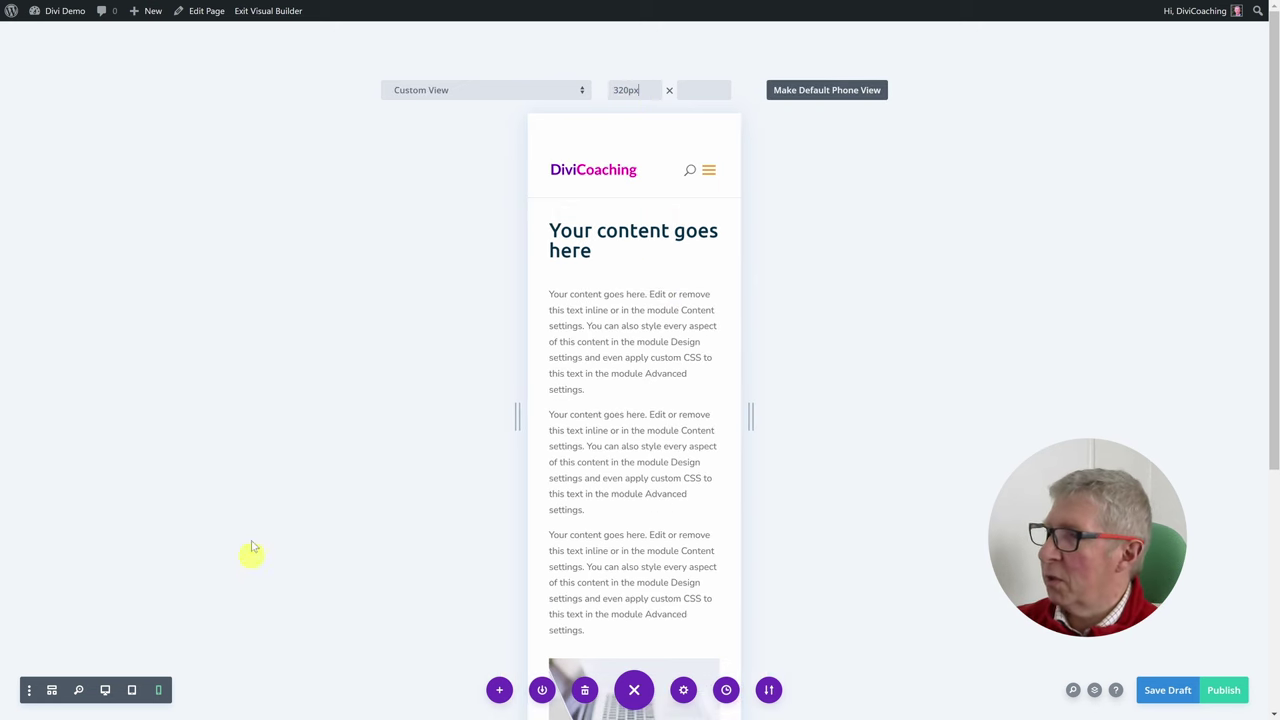
left_click_drag(513, 419, 484, 464)
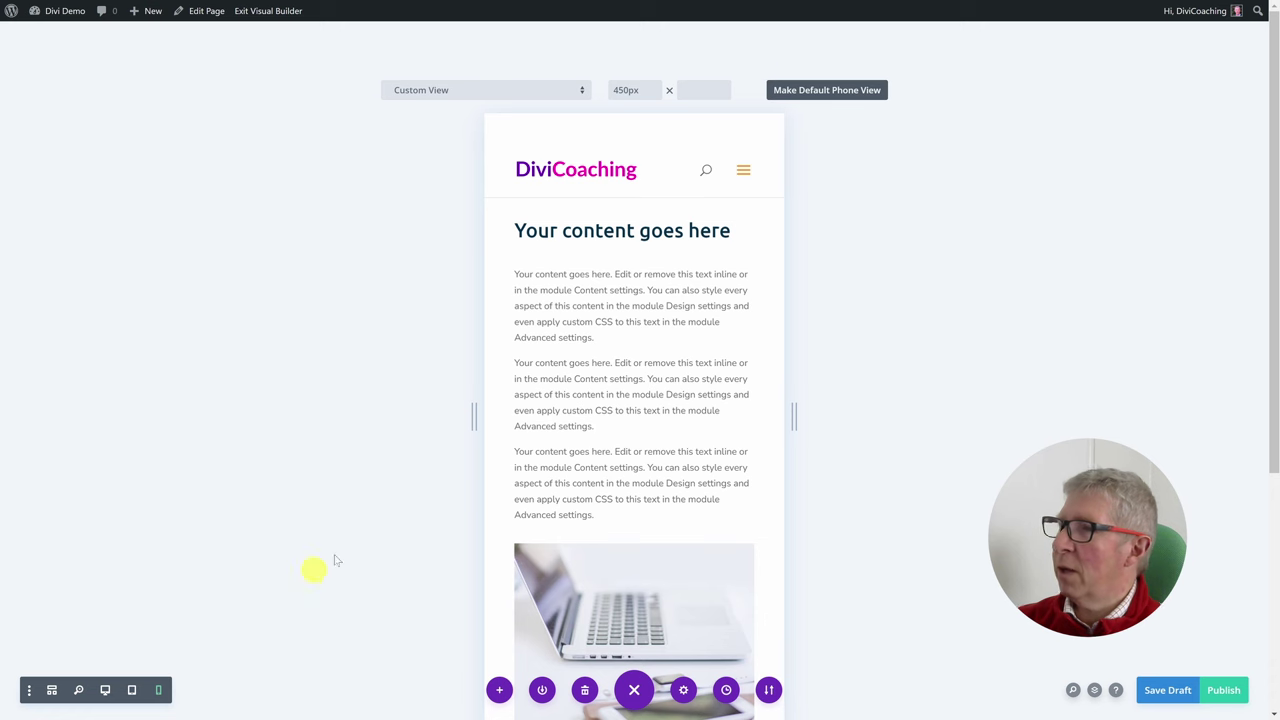
left_click(815, 89)
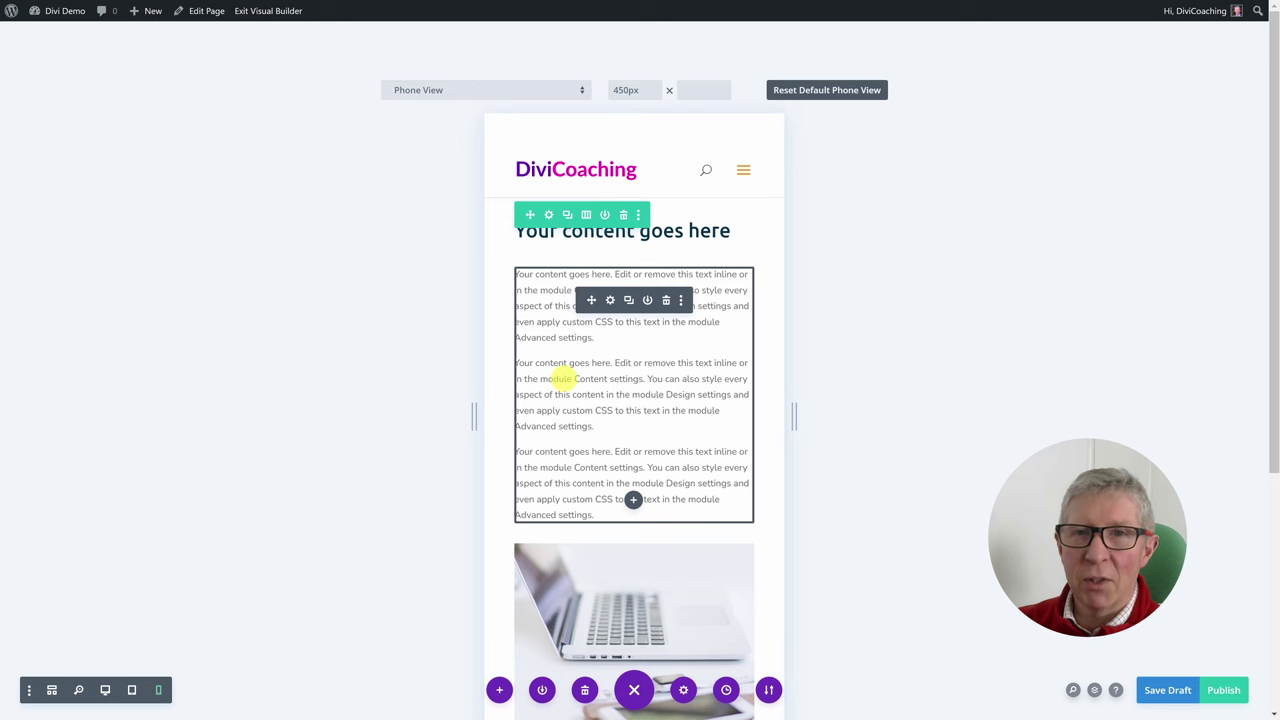
Compare the page layout in tablet, desktop, phone and zoomed-out views, and return to the normal desktop view.
left_click(131, 690)
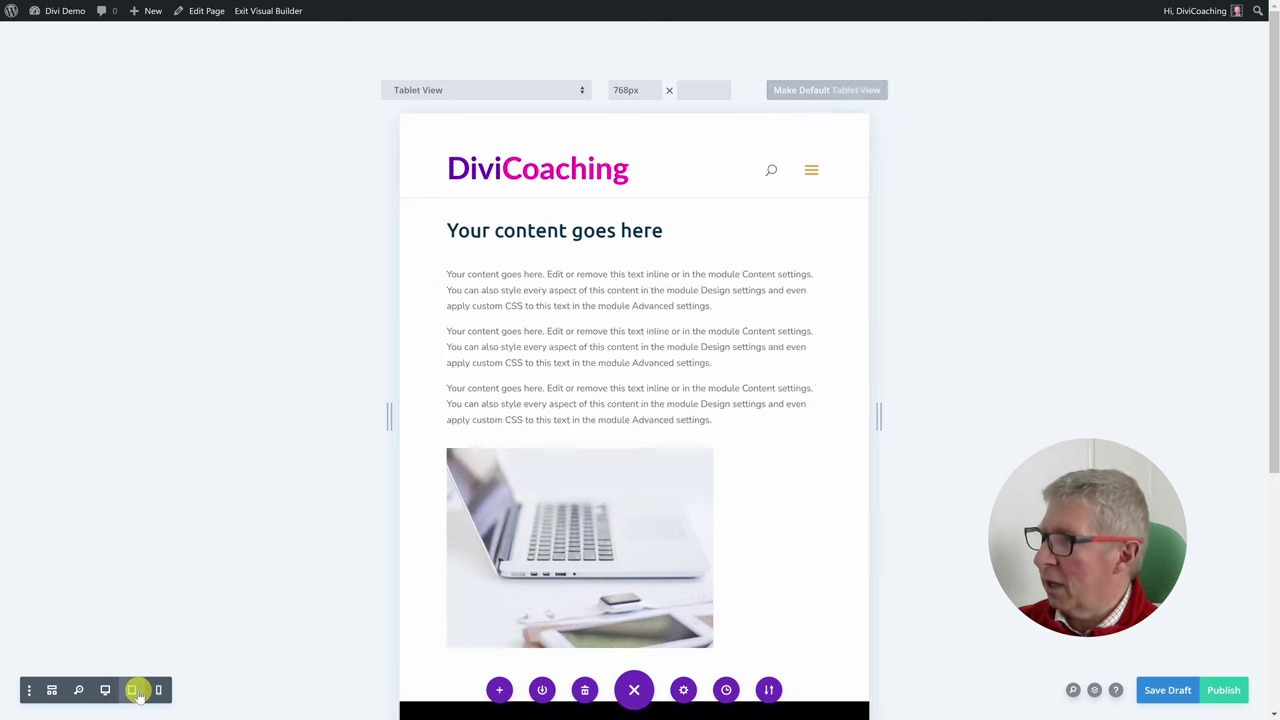
left_click(104, 690)
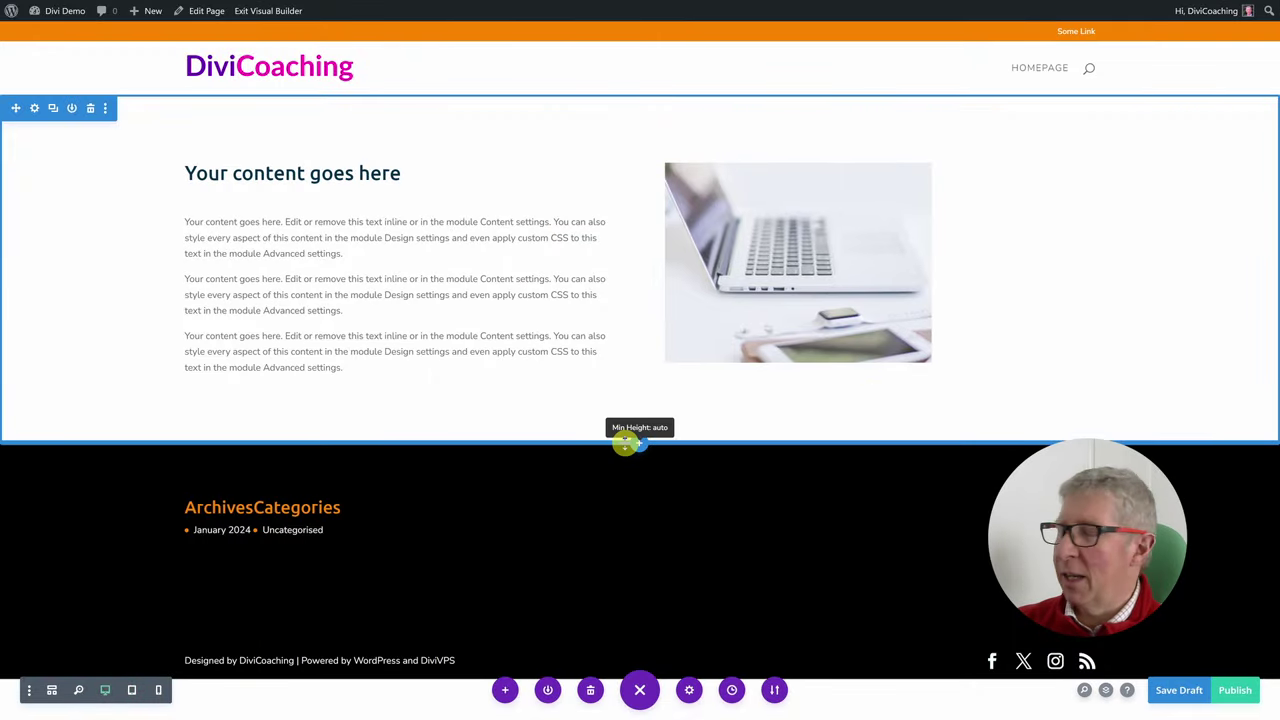
left_click(131, 690)
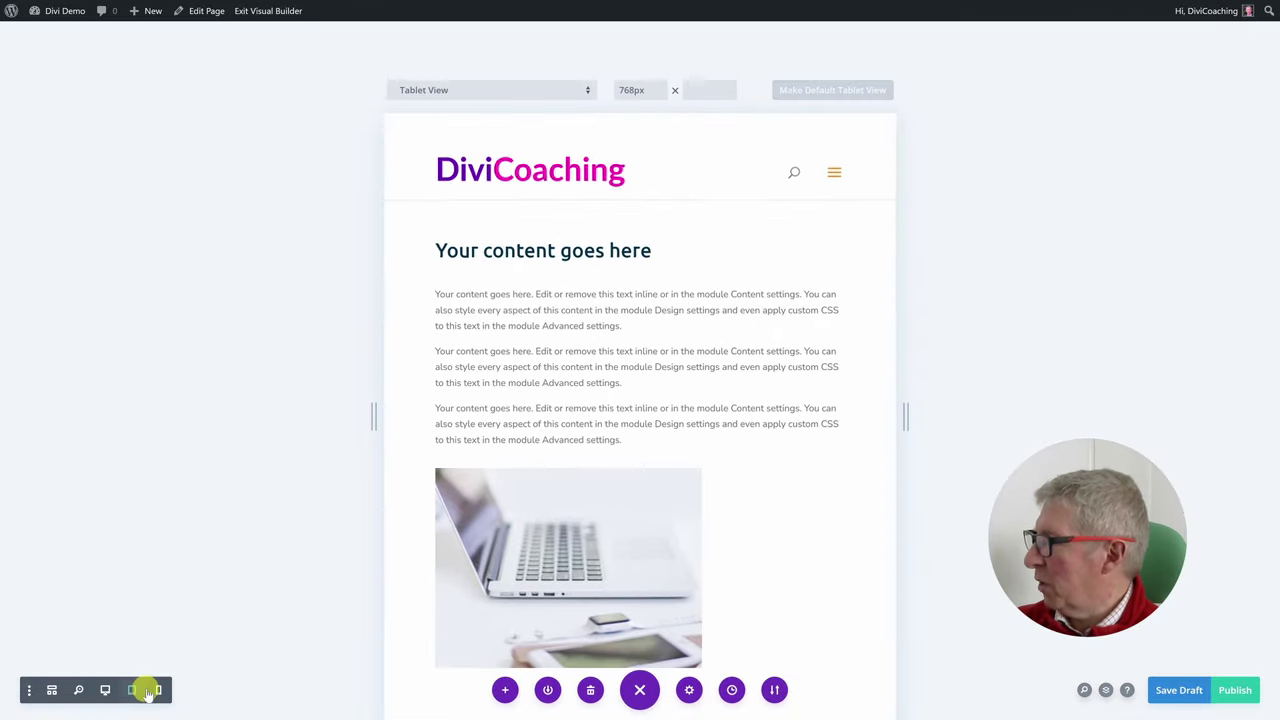
left_click(158, 690)
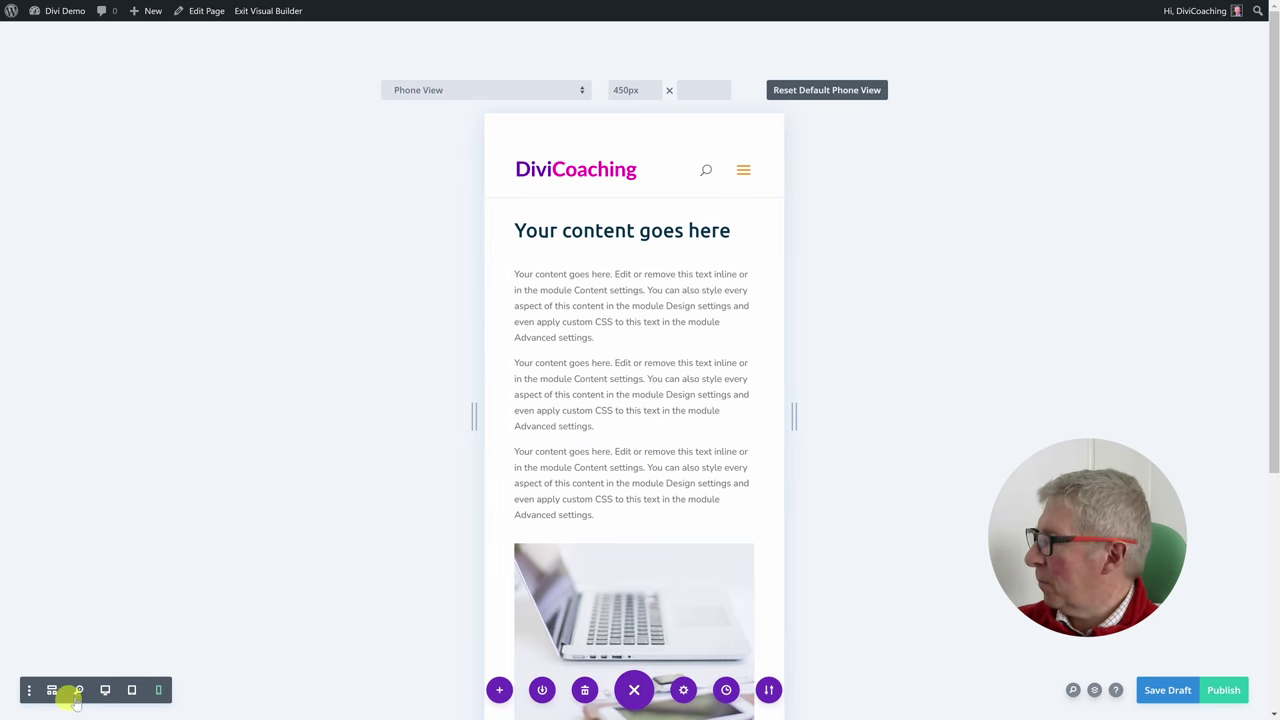
left_click(105, 690)
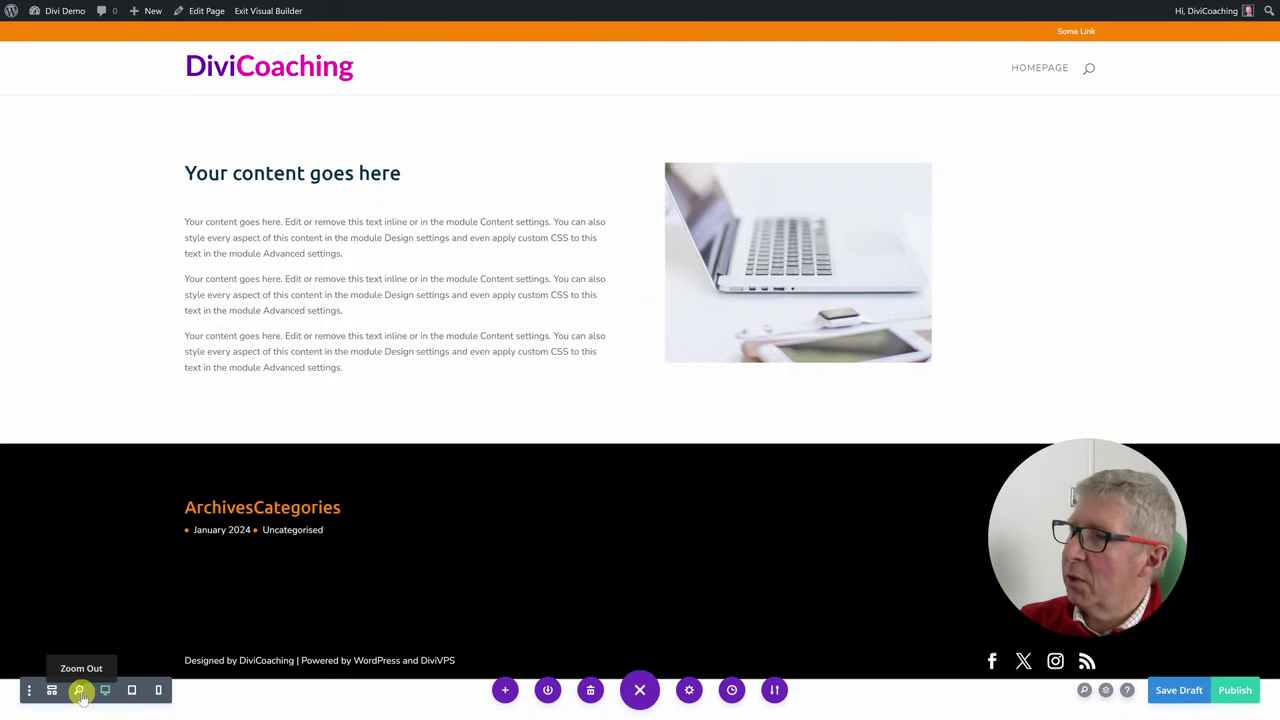
left_click(79, 690)
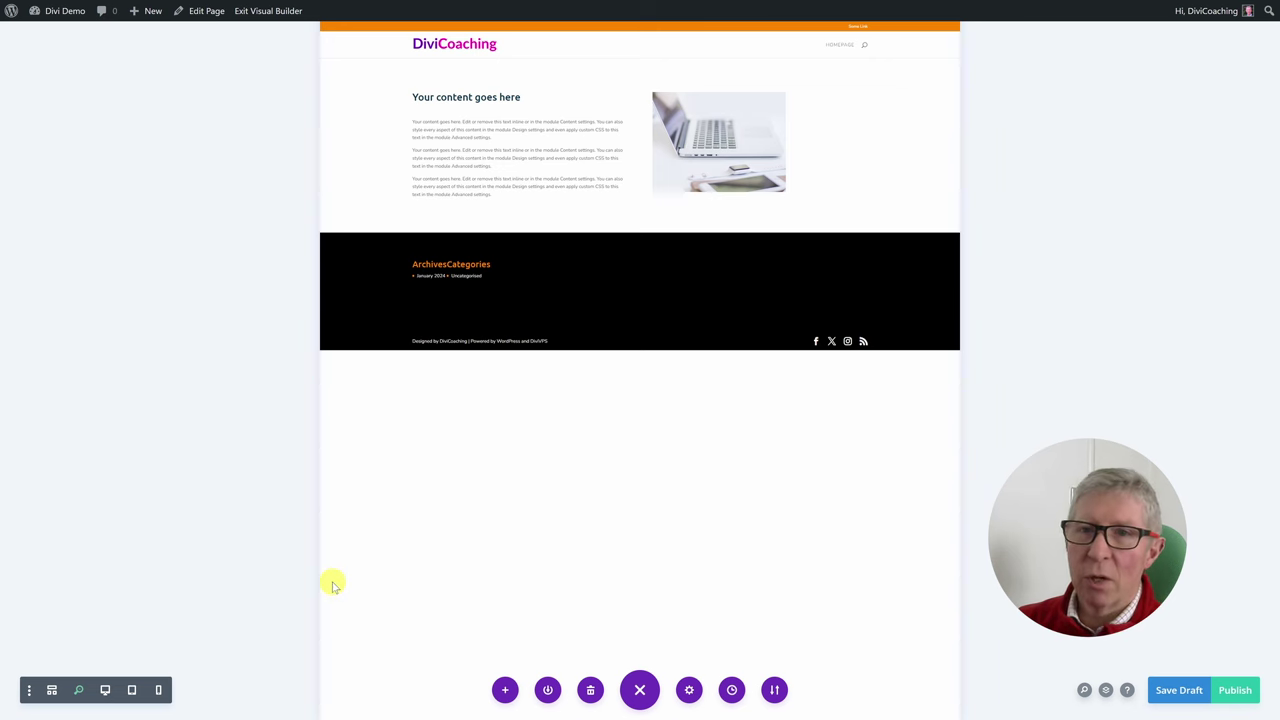
left_click(79, 691)
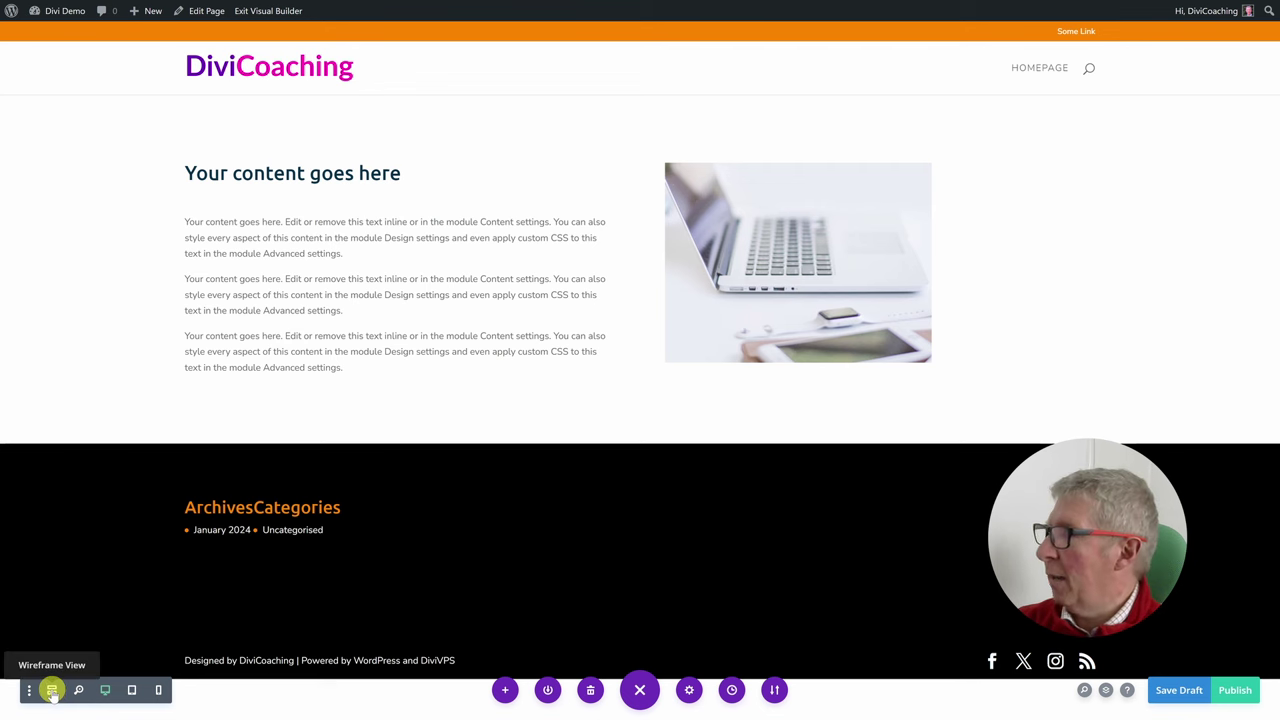
In wireframe view, add a Button module below the two Text modules and save it without a button text.
left_click(52, 691)
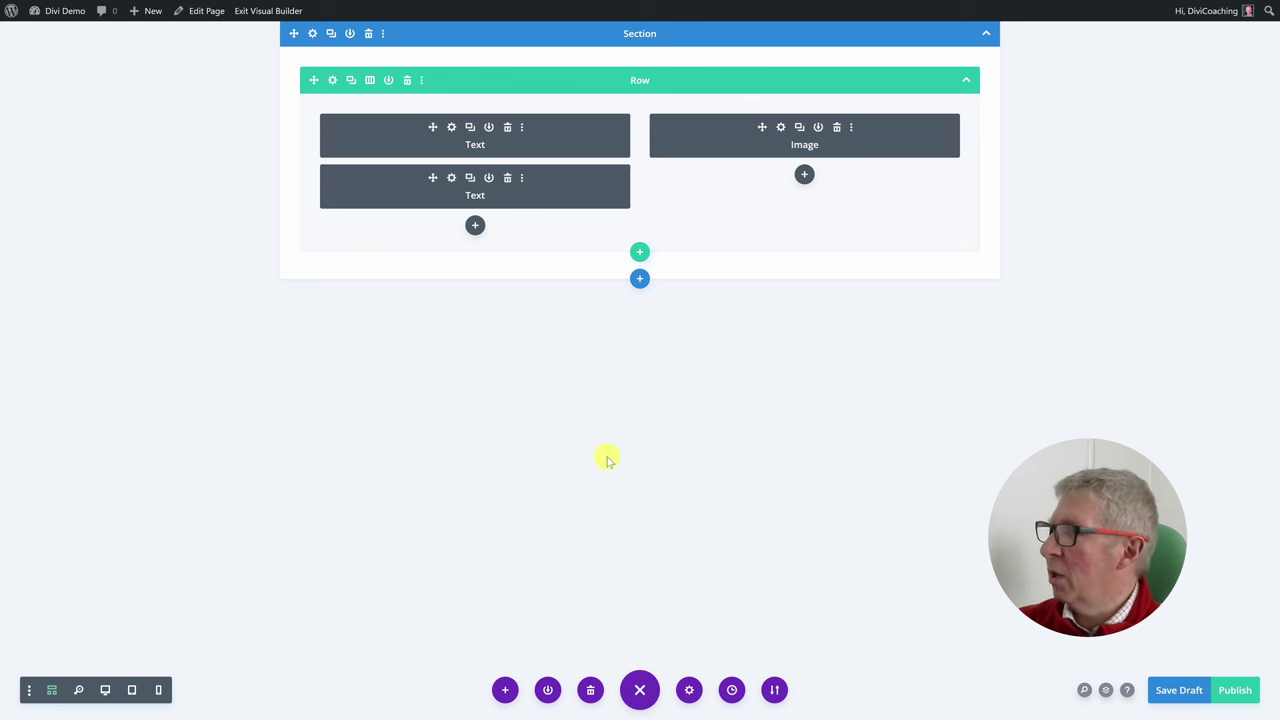
left_click(475, 225)
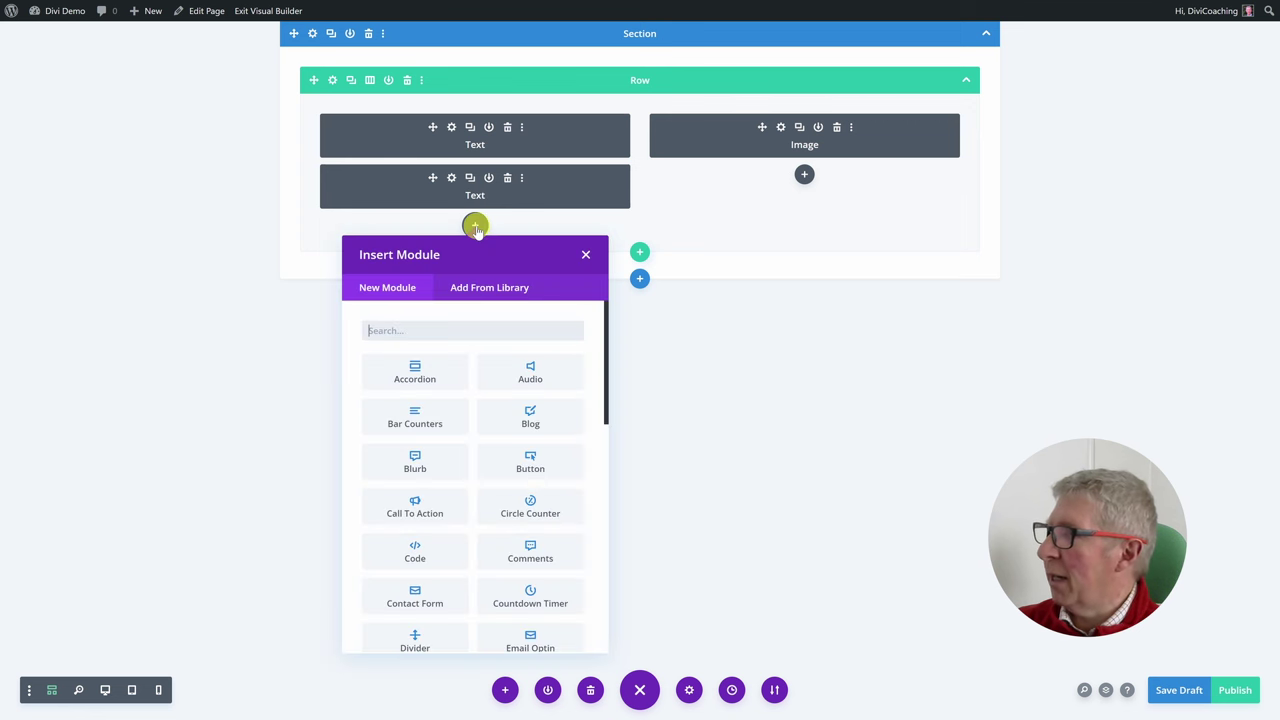
type("buttn")
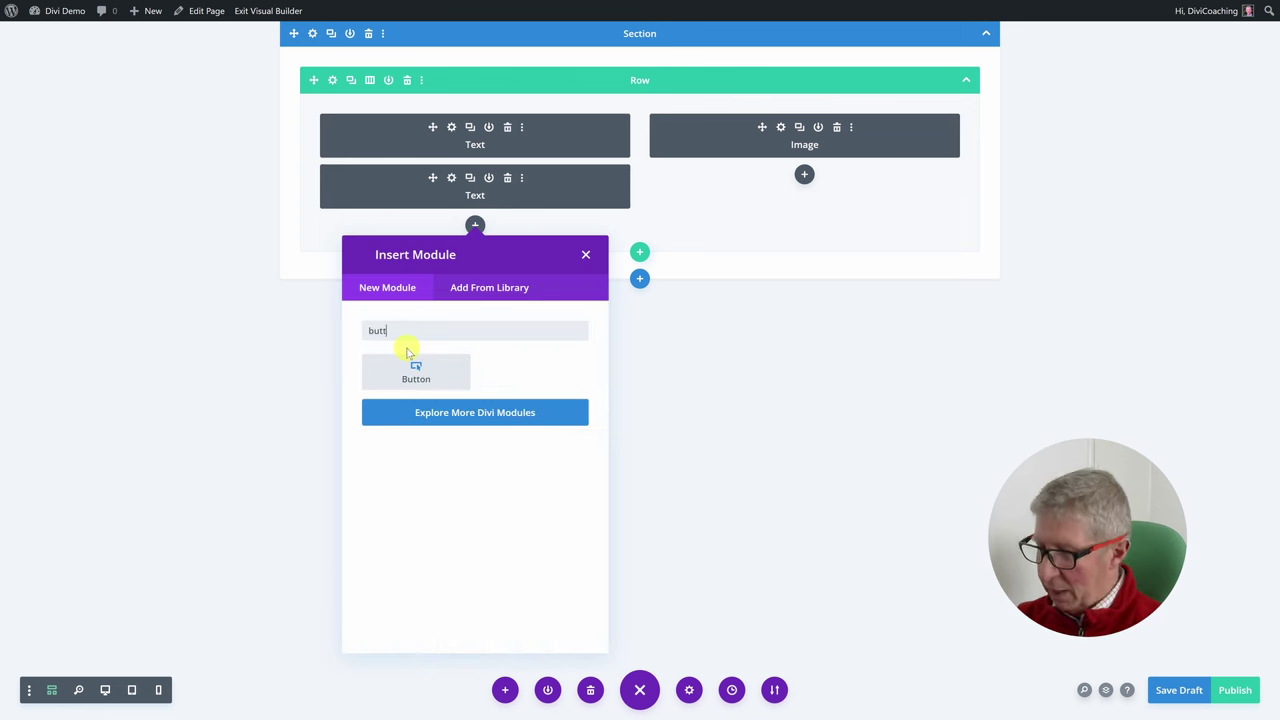
left_click(420, 383)
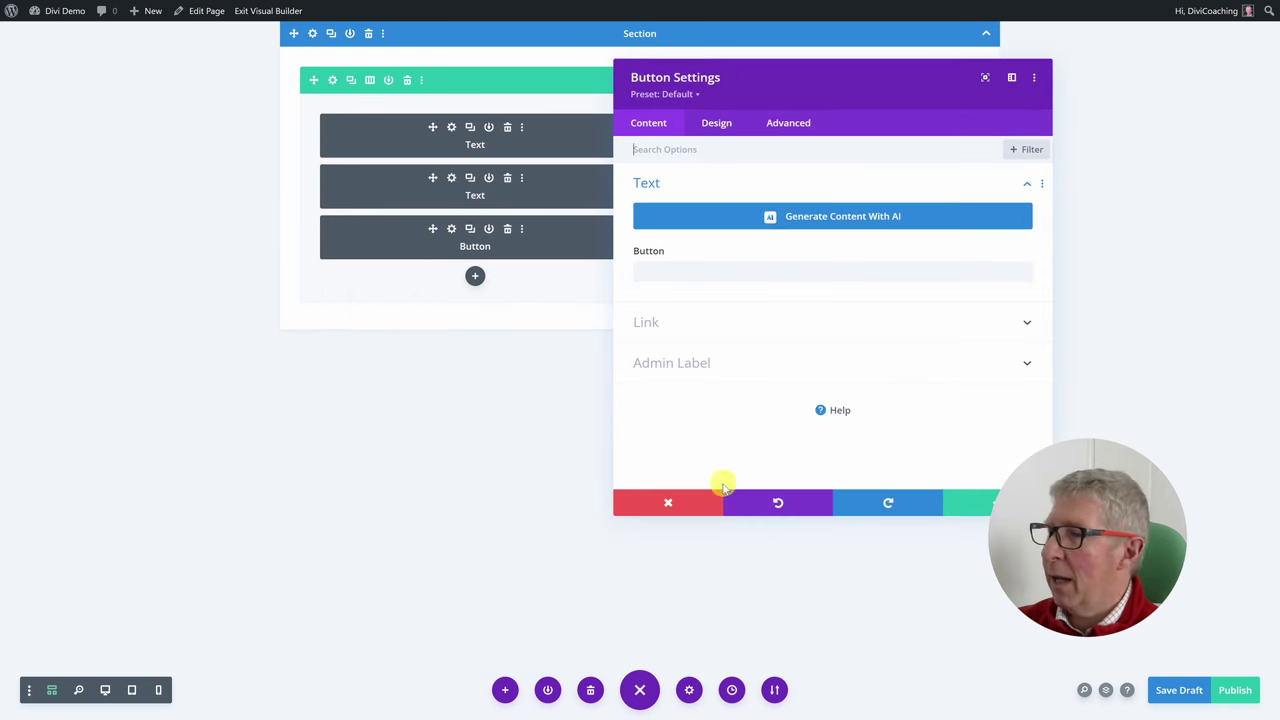
left_click(995, 502)
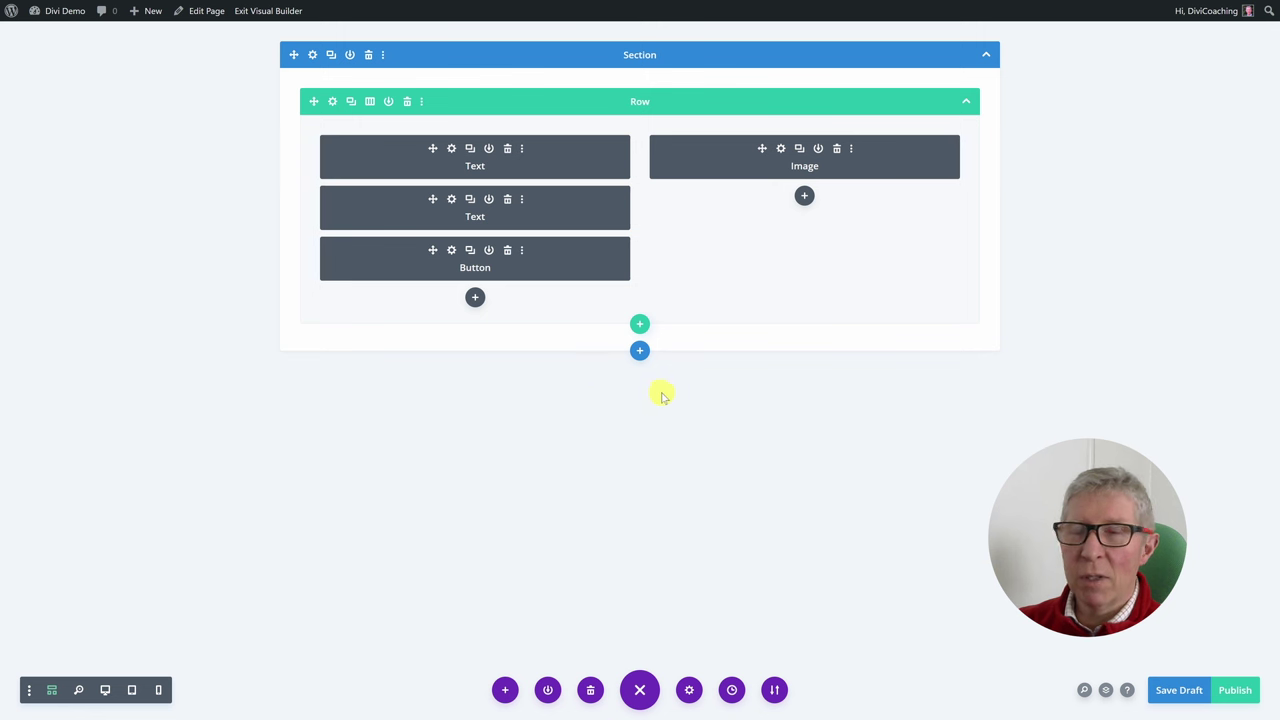
Label the section "Intro" and its row "Intro Row" in the wireframe.
double_click(640, 55)
type("Intro")
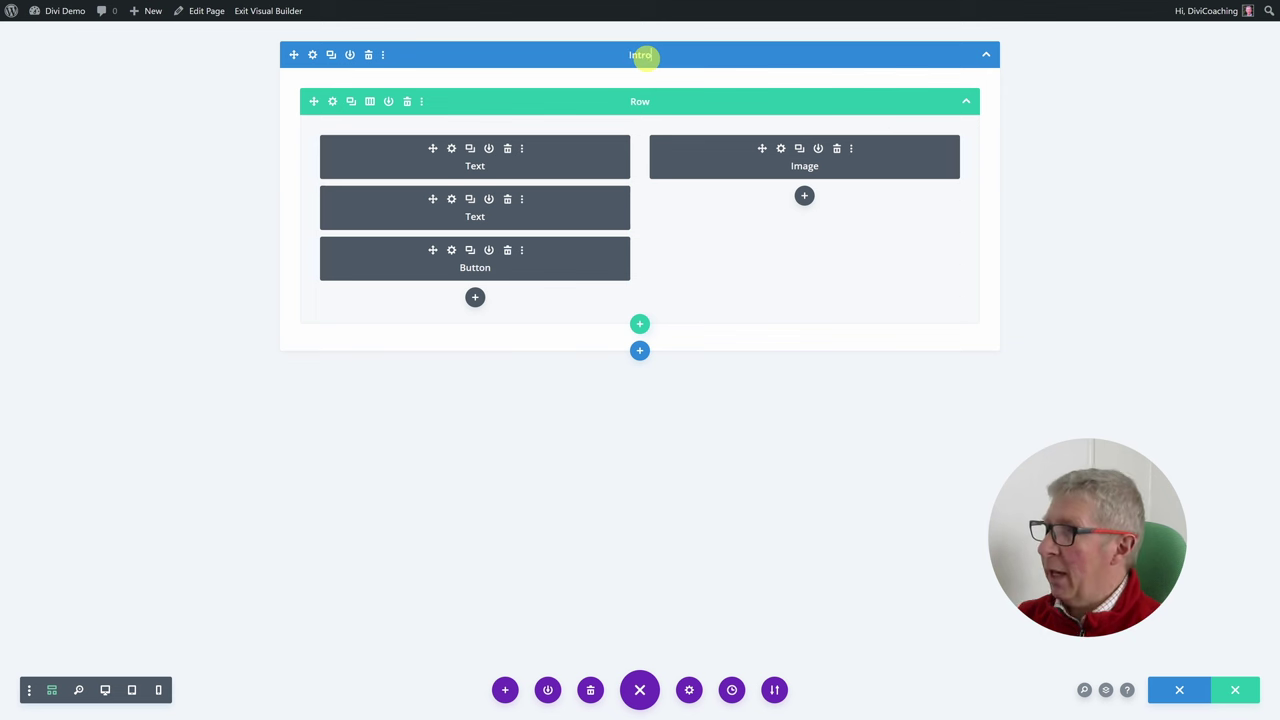
key("Return")
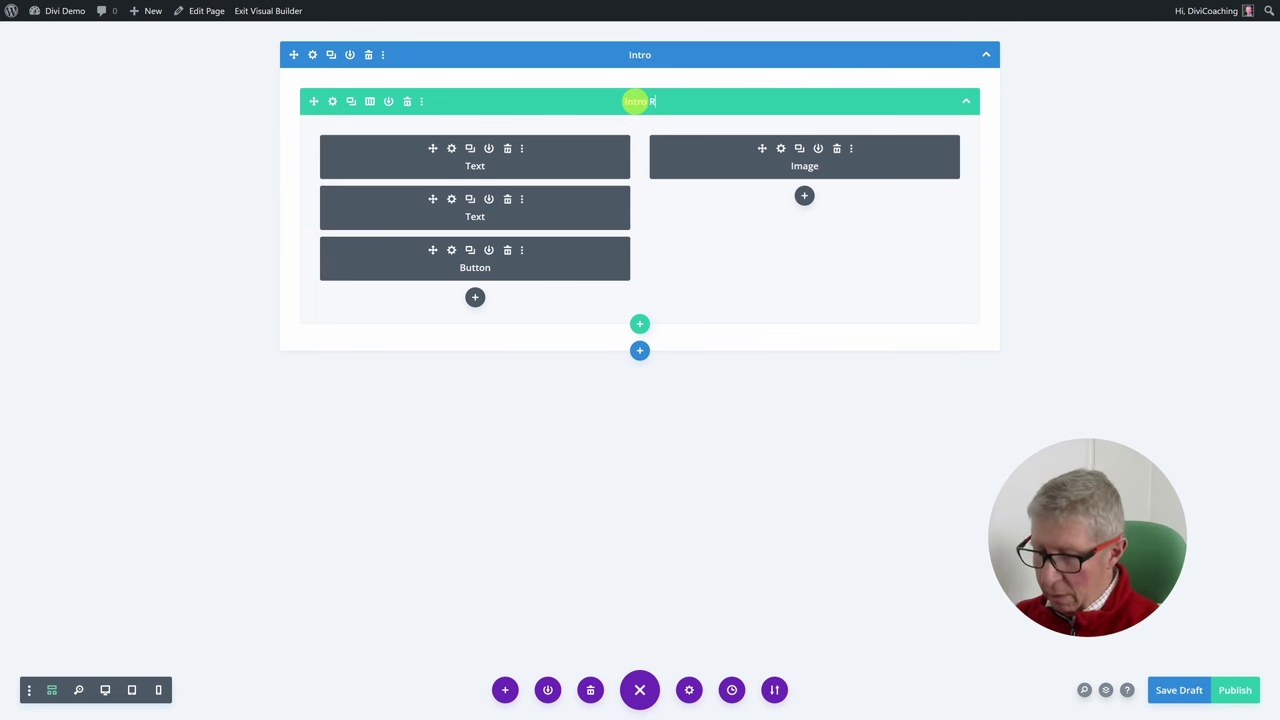
Label the three modules in the first column "Heading H1", "Copy" and "CTA Button".
left_click(475, 166)
type("Heading H1")
left_click(478, 216)
type("Copy")
left_click(475, 267)
type("C")
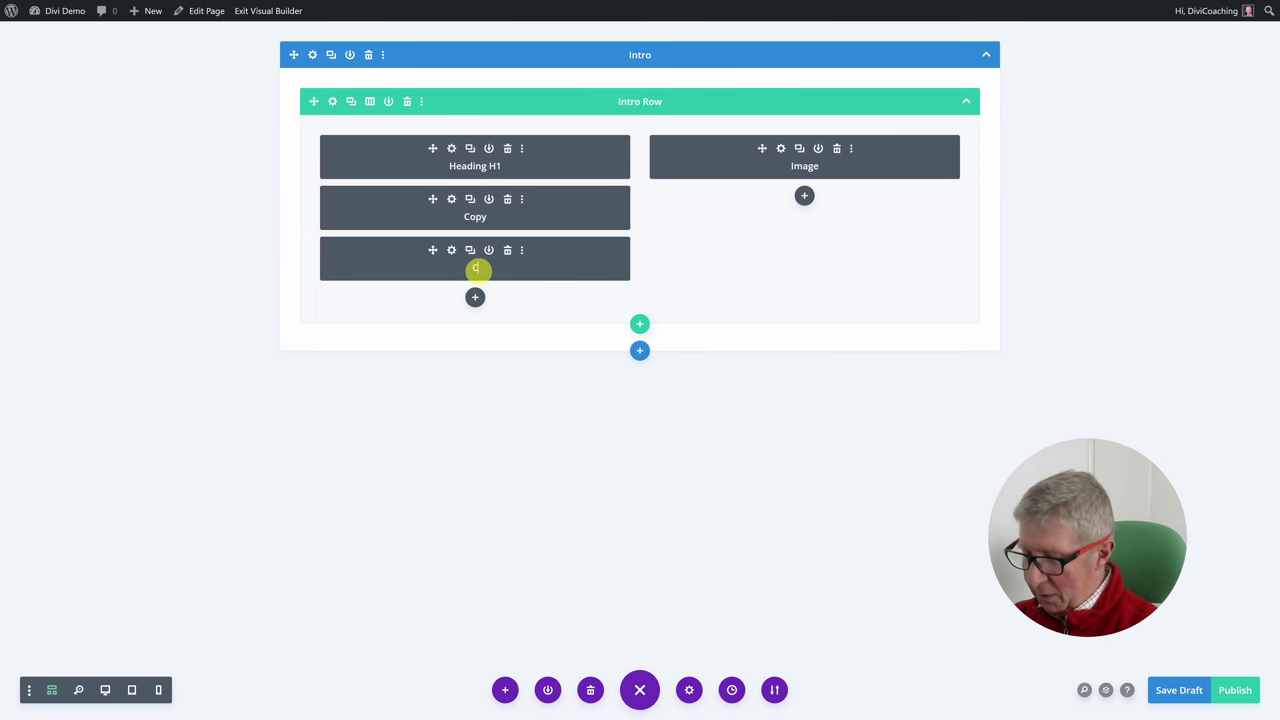
type("TA Button")
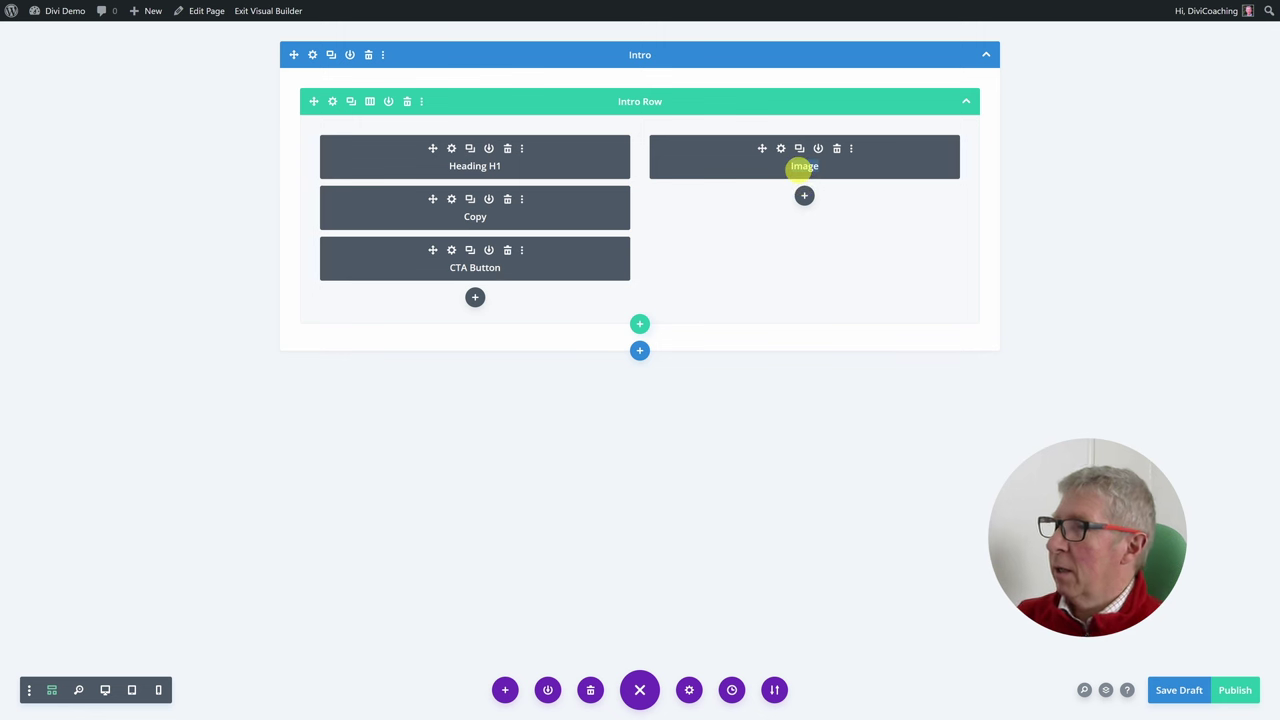
Label the Image module in the second column "Intro Image".
key("BackSpace")
type("Intro Image")
key("Return")
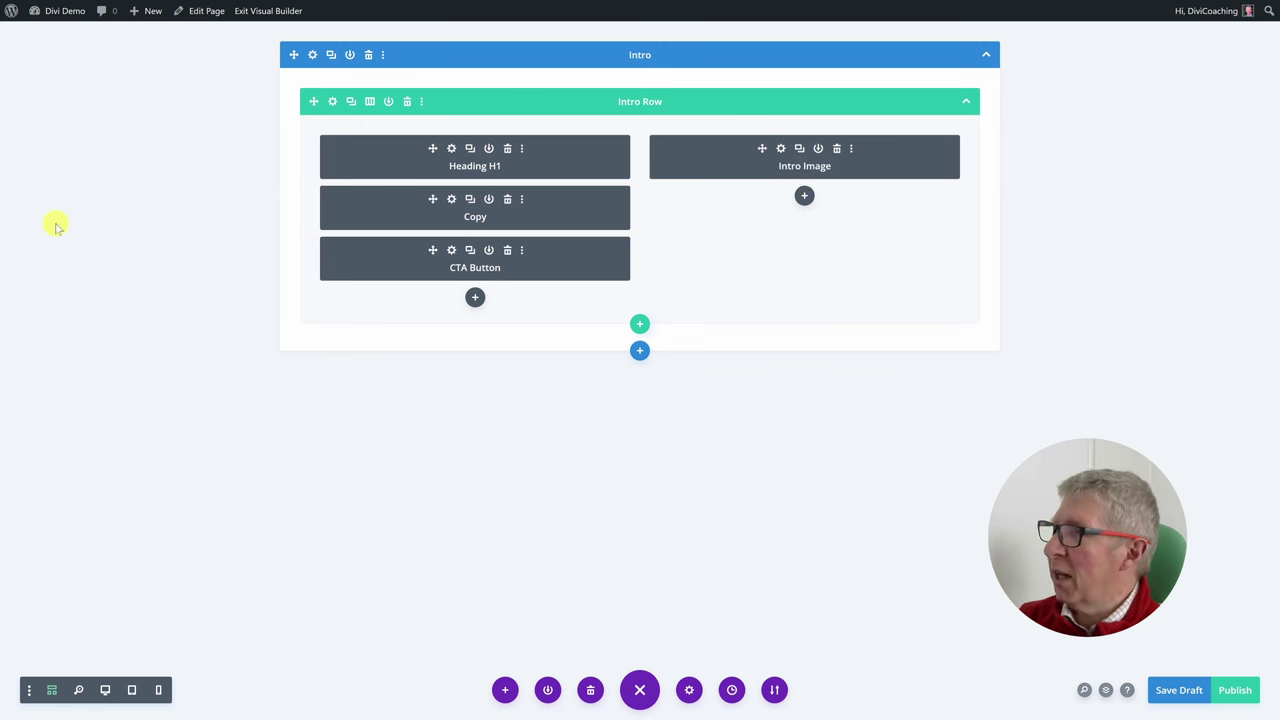
Compare the desktop and wireframe views, save the page, and return to desktop view.
left_click(105, 690)
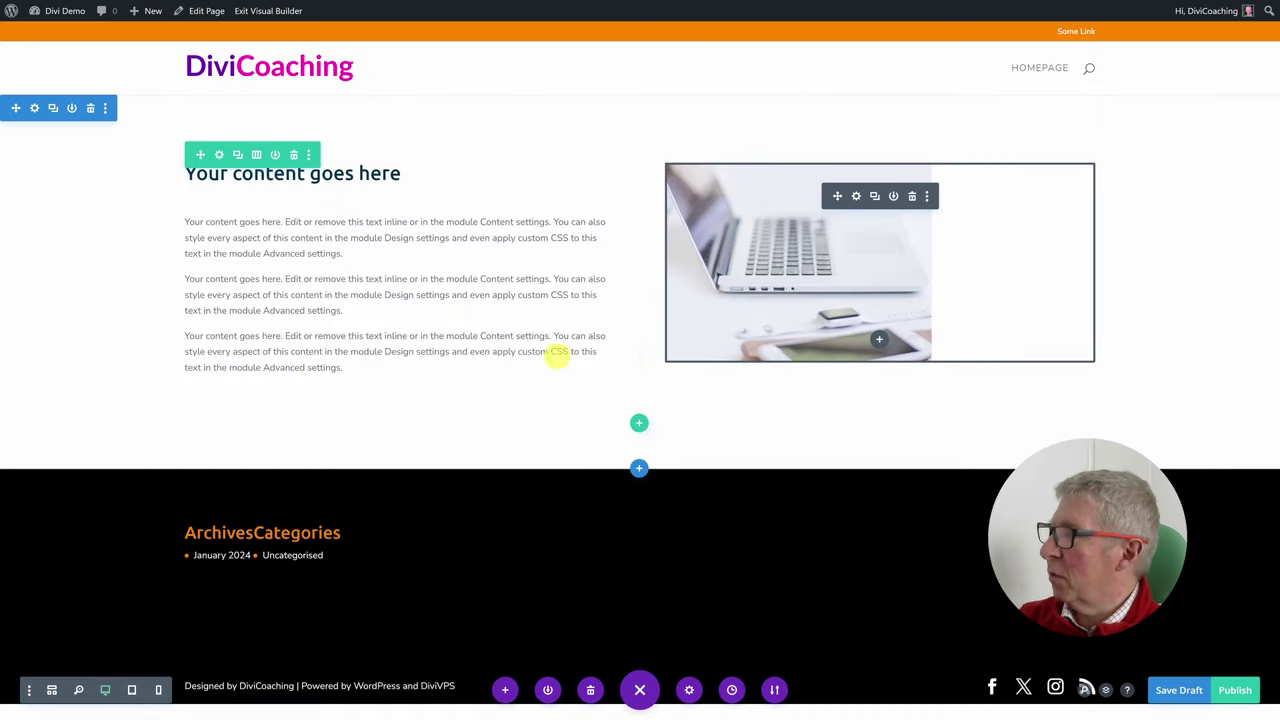
left_click(52, 690)
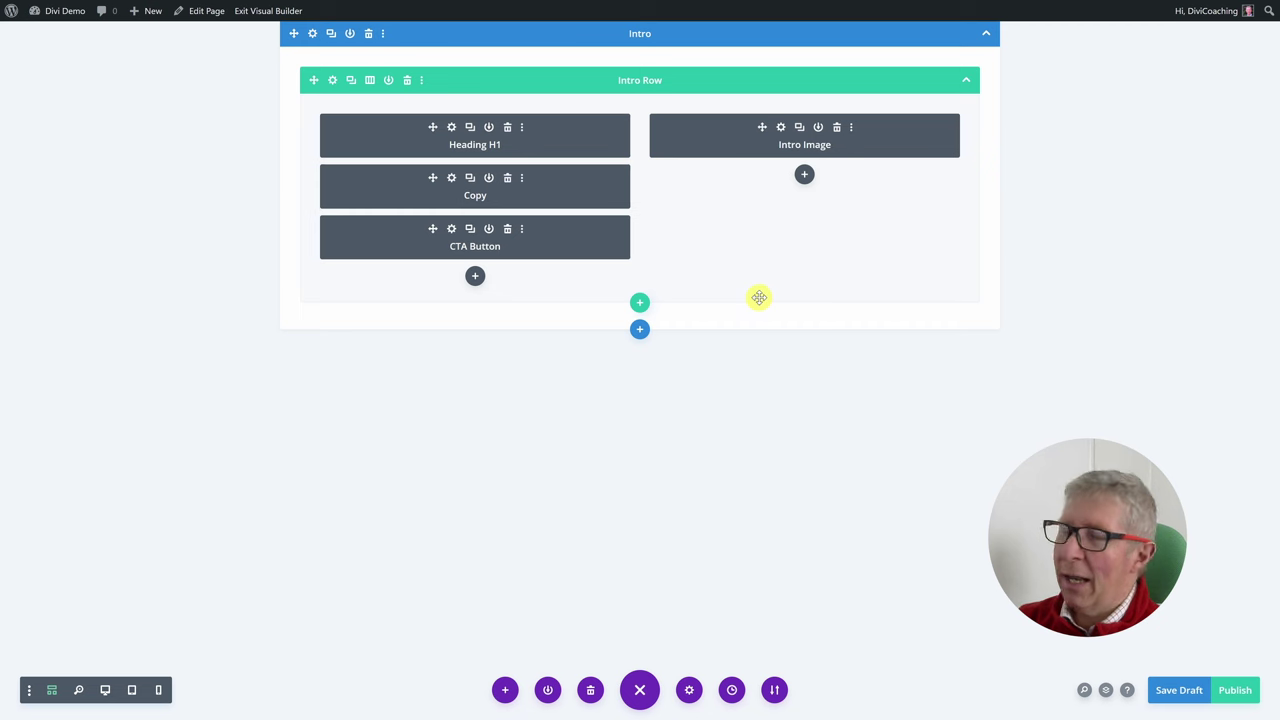
key("ctrl+s")
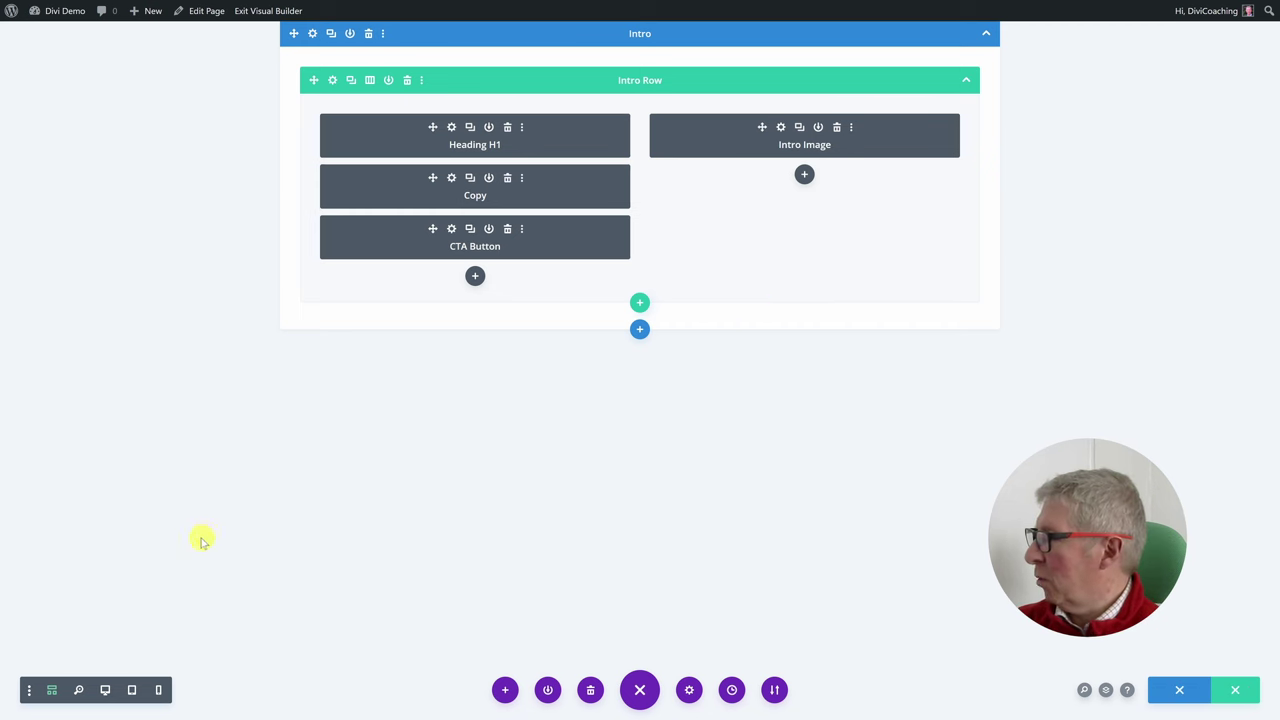
left_click(105, 690)
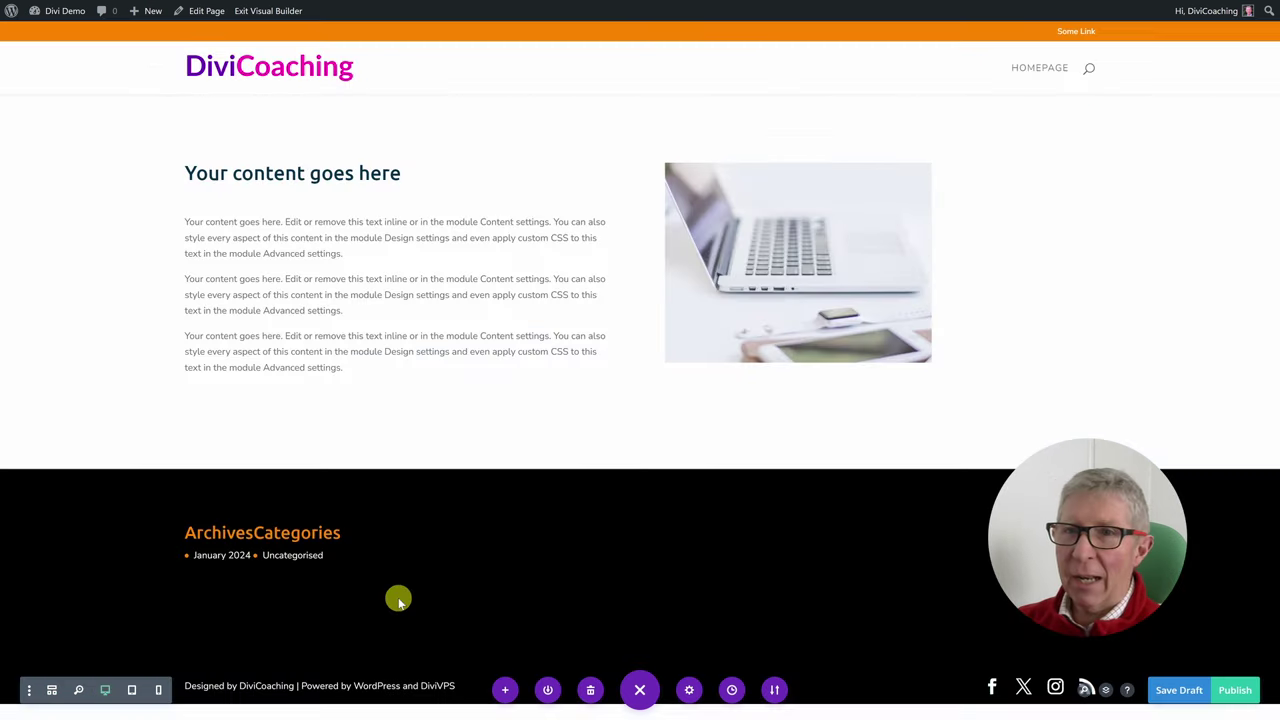
Add the hover, click and grid mode controls to the toolbar through the Builder Settings.
left_click(29, 692)
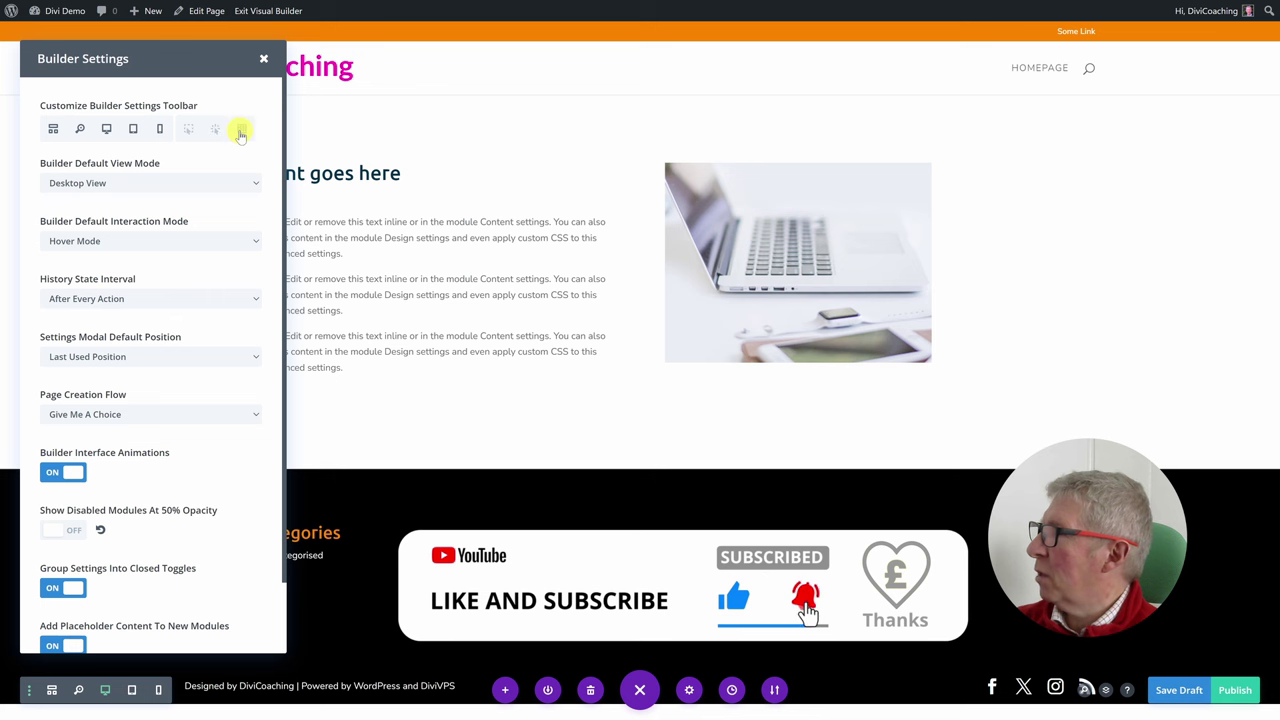
left_click(188, 130)
left_click(215, 130)
left_click(243, 131)
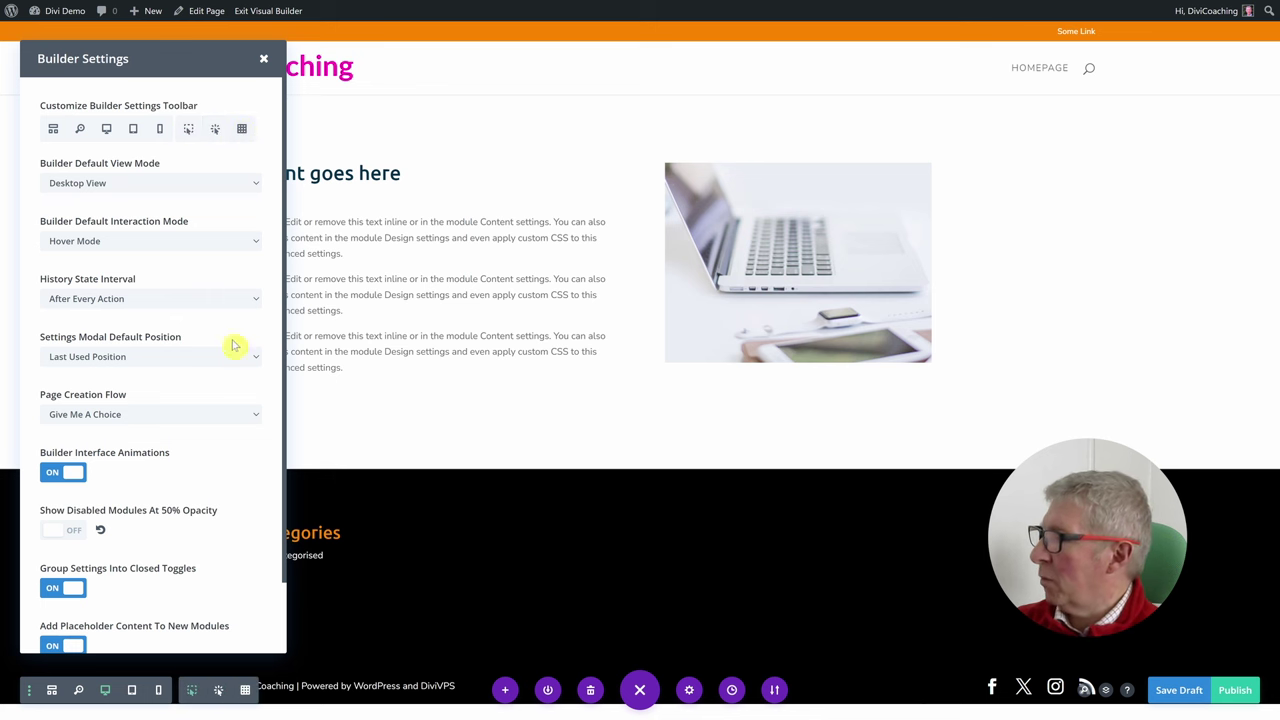
Try Wireframe View as the builder's default view mode, restore Desktop View, and keep Hover Mode as the default interaction mode.
left_click(142, 184)
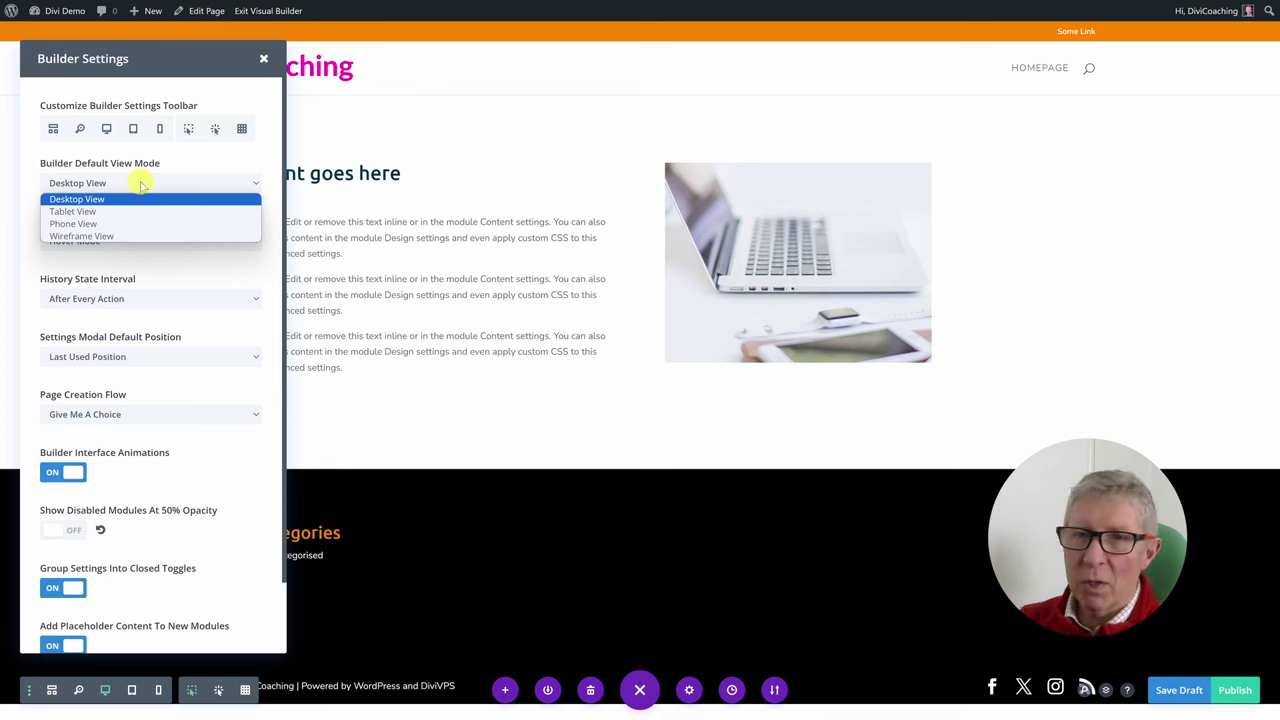
left_click(100, 236)
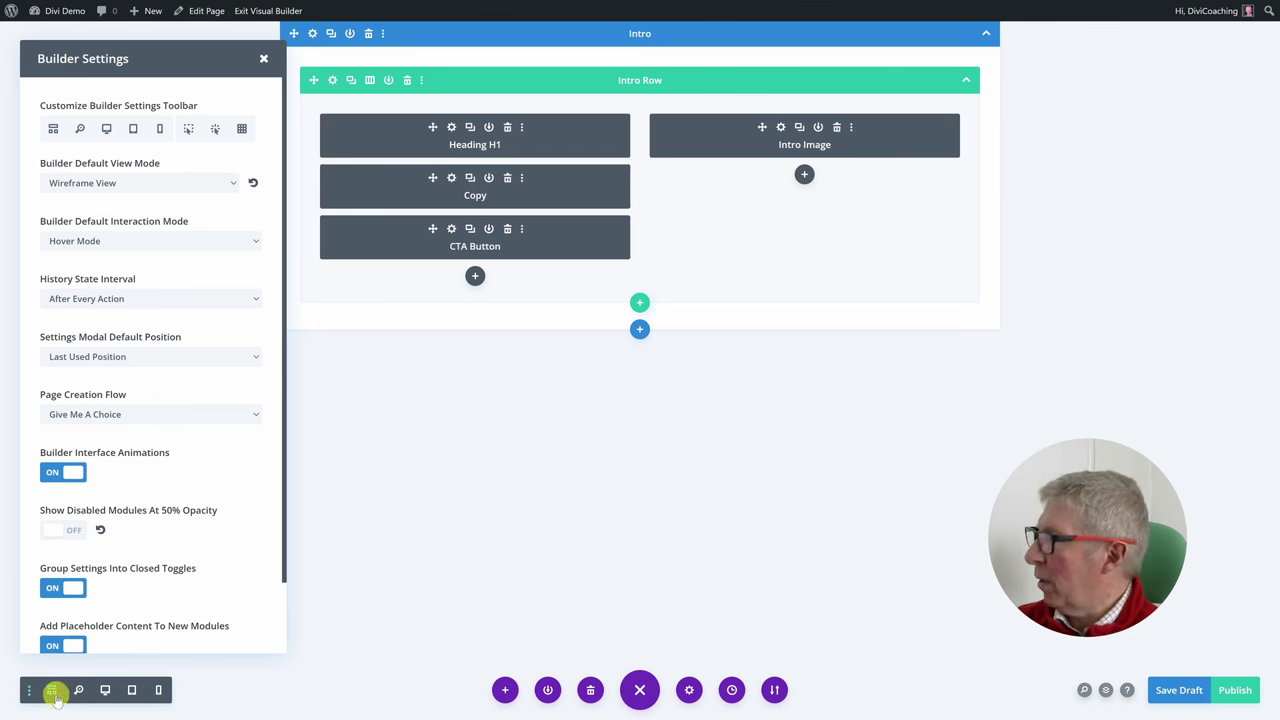
left_click(130, 188)
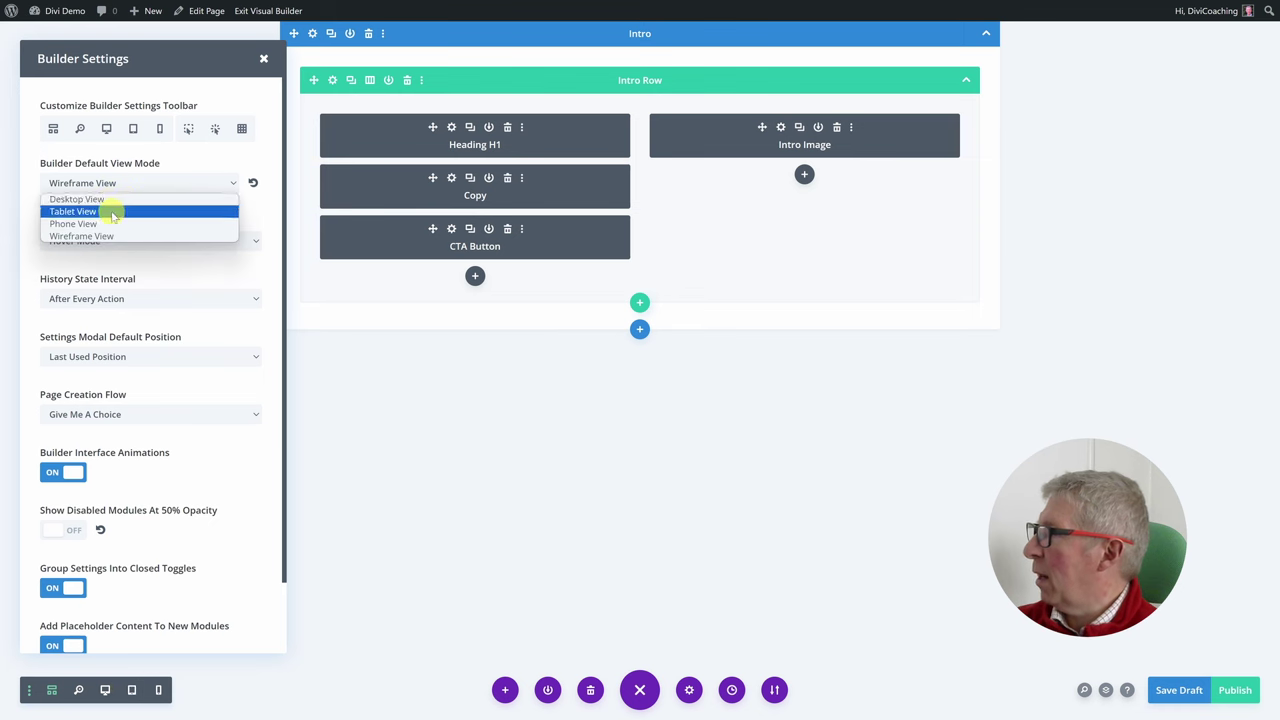
left_click(108, 201)
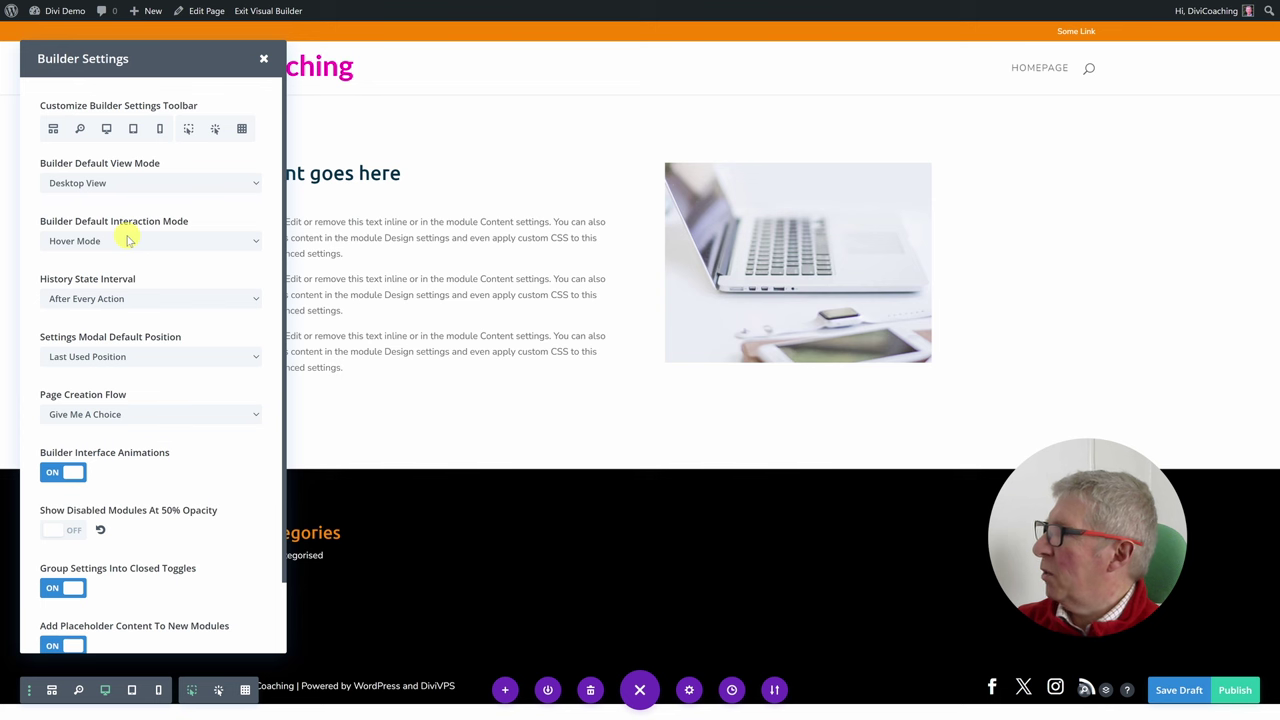
left_click(127, 240)
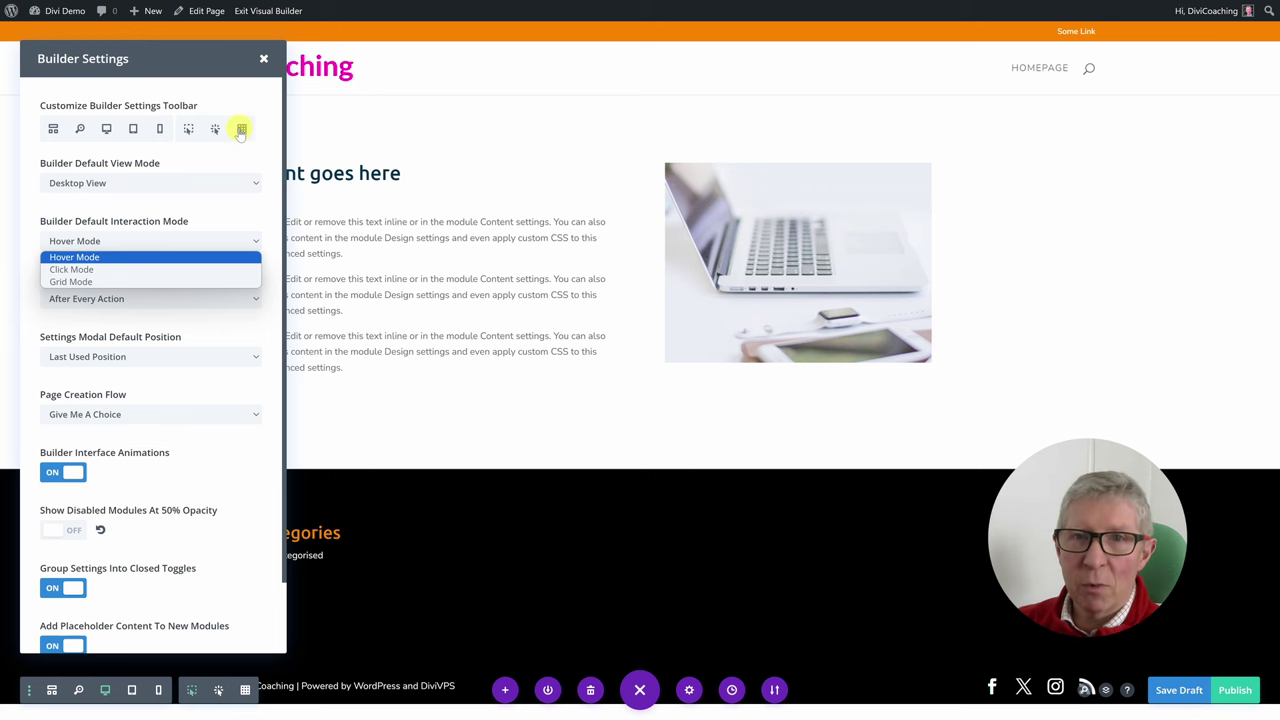
left_click(108, 257)
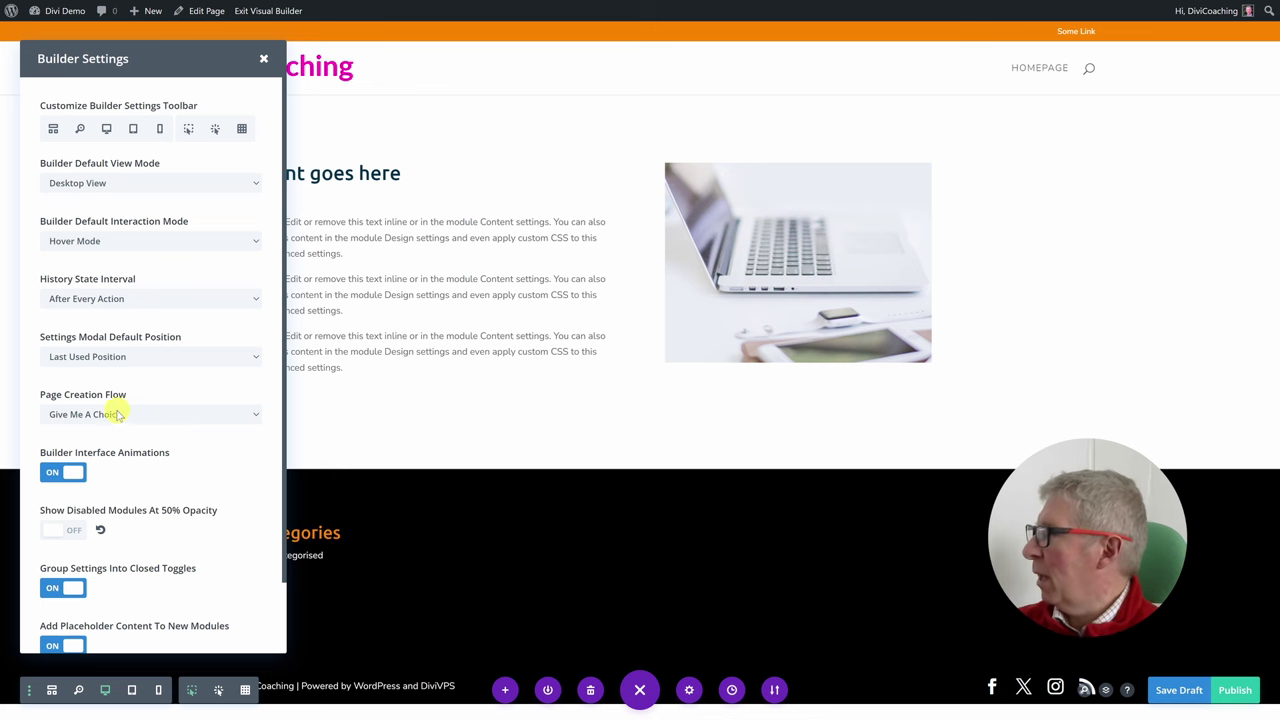
Review the History State Interval options in the Builder Settings, keeping After Every Action, and close the settings.
left_click(118, 300)
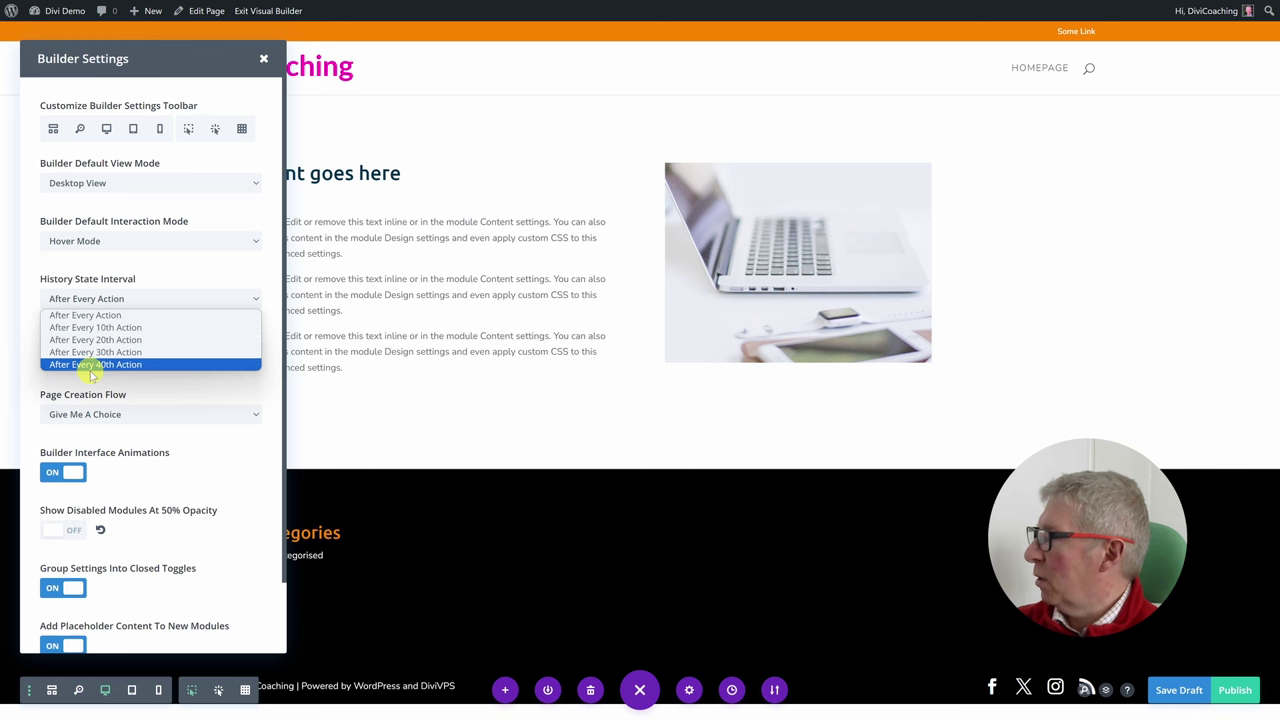
left_click(111, 301)
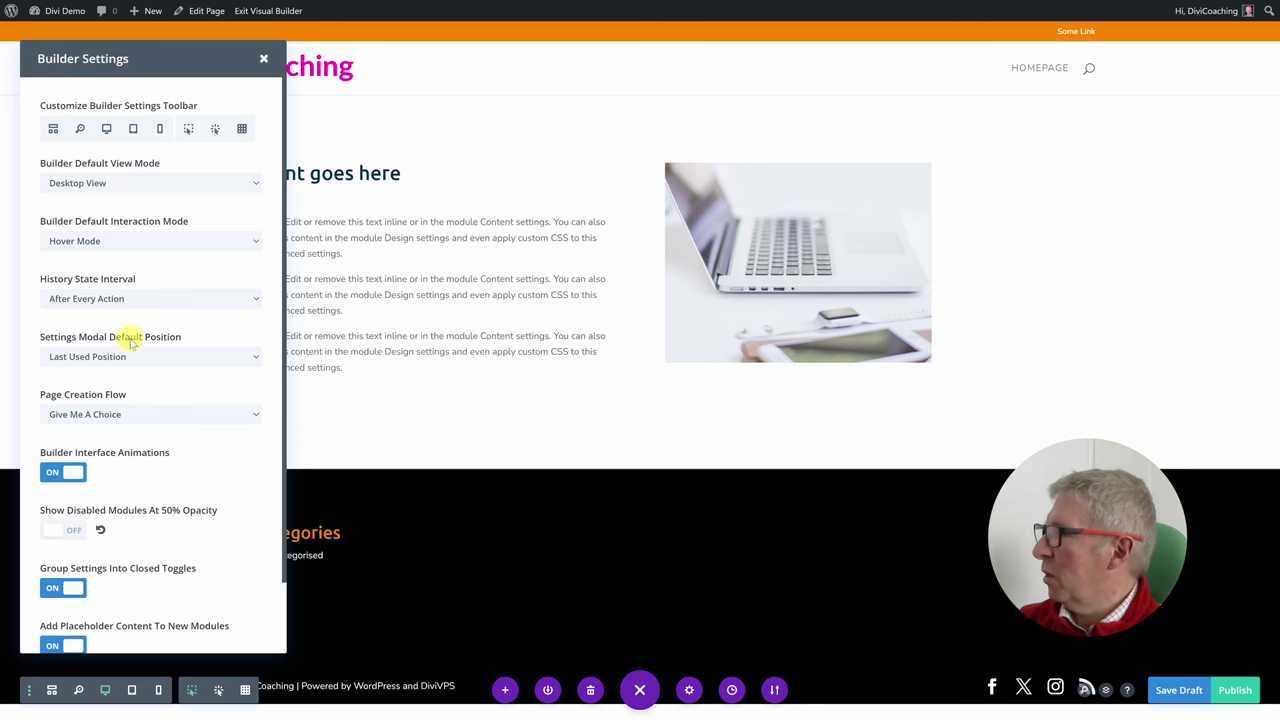
left_click(263, 58)
Open the heading Text module's settings, move the settings window lower, shrink it slightly, and close it without changing the module.
mouse_move(277, 171)
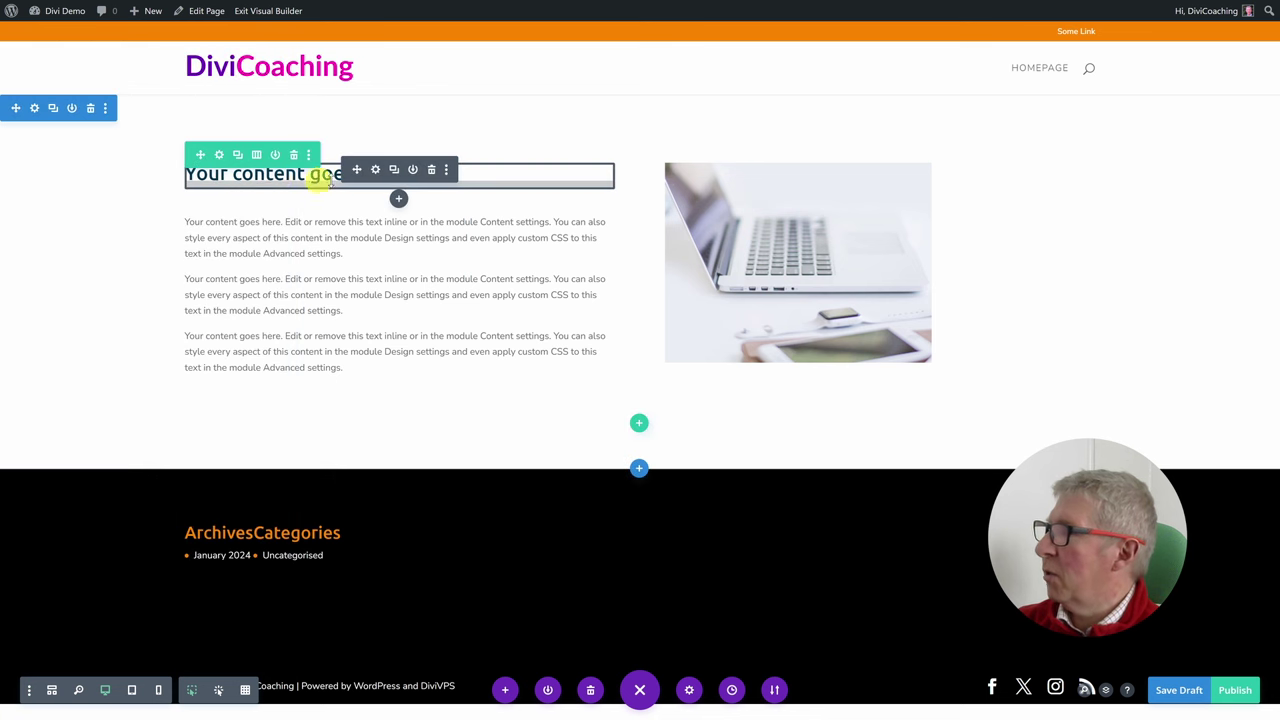
left_click(375, 170)
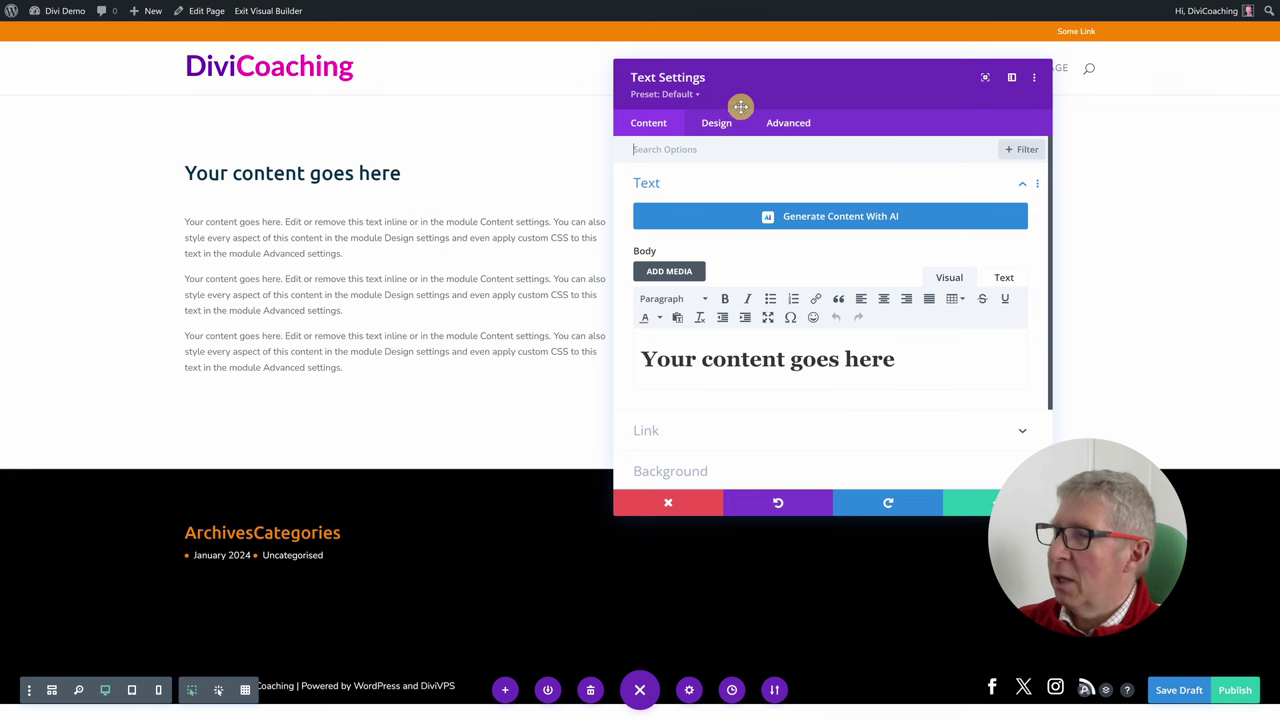
left_click_drag(765, 75, 812, 140)
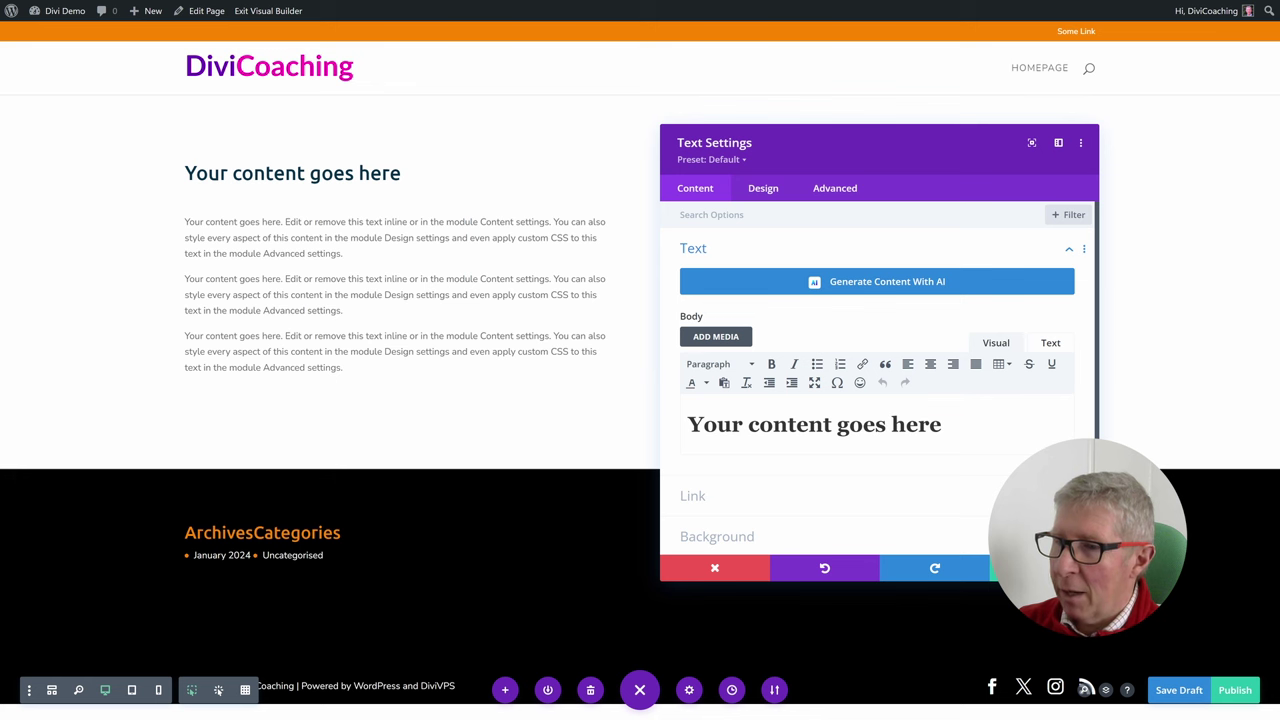
left_click_drag(1098, 580, 1038, 543)
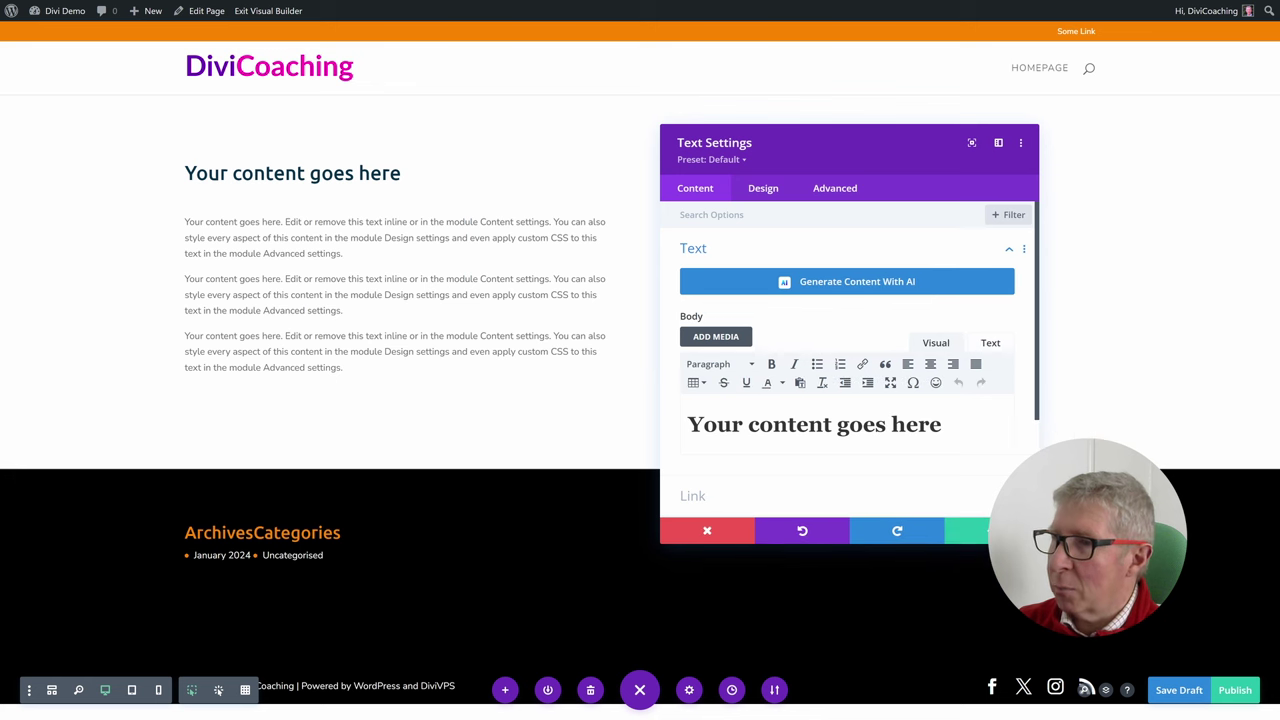
left_click(703, 535)
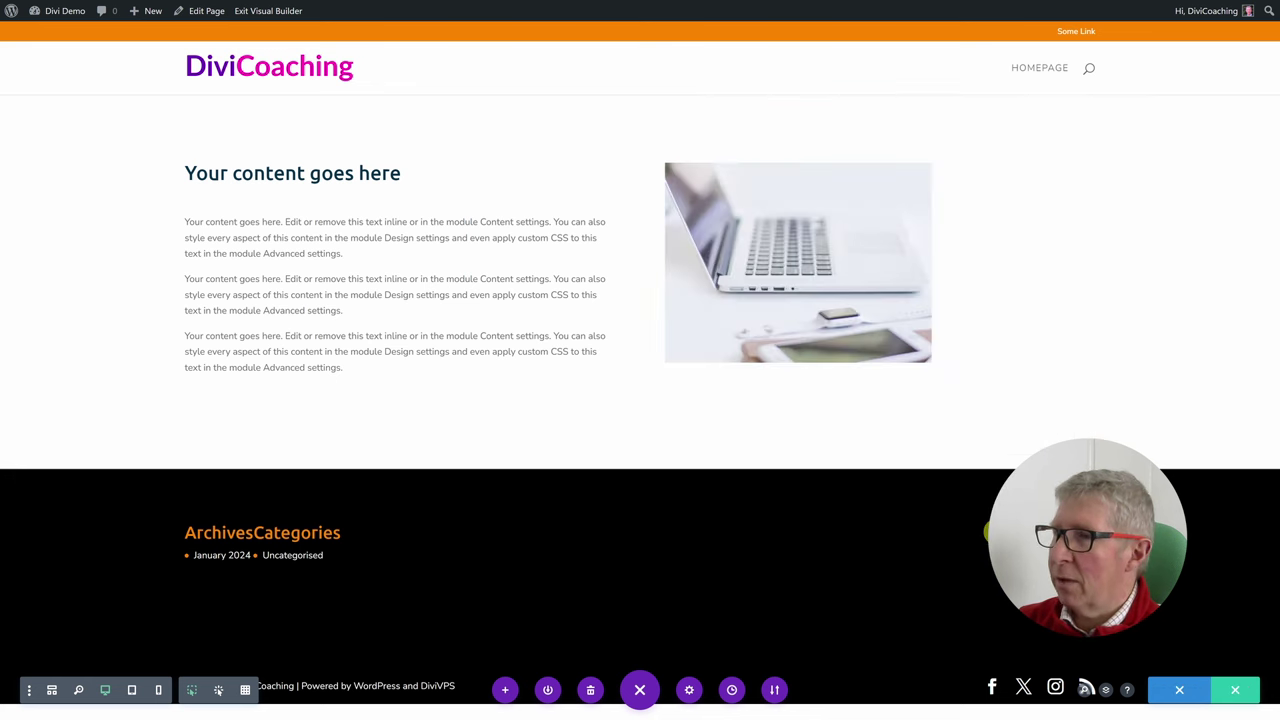
Check the Settings Modal Default Position in the Builder Settings, and open the row's settings to see where they appear.
left_click(29, 690)
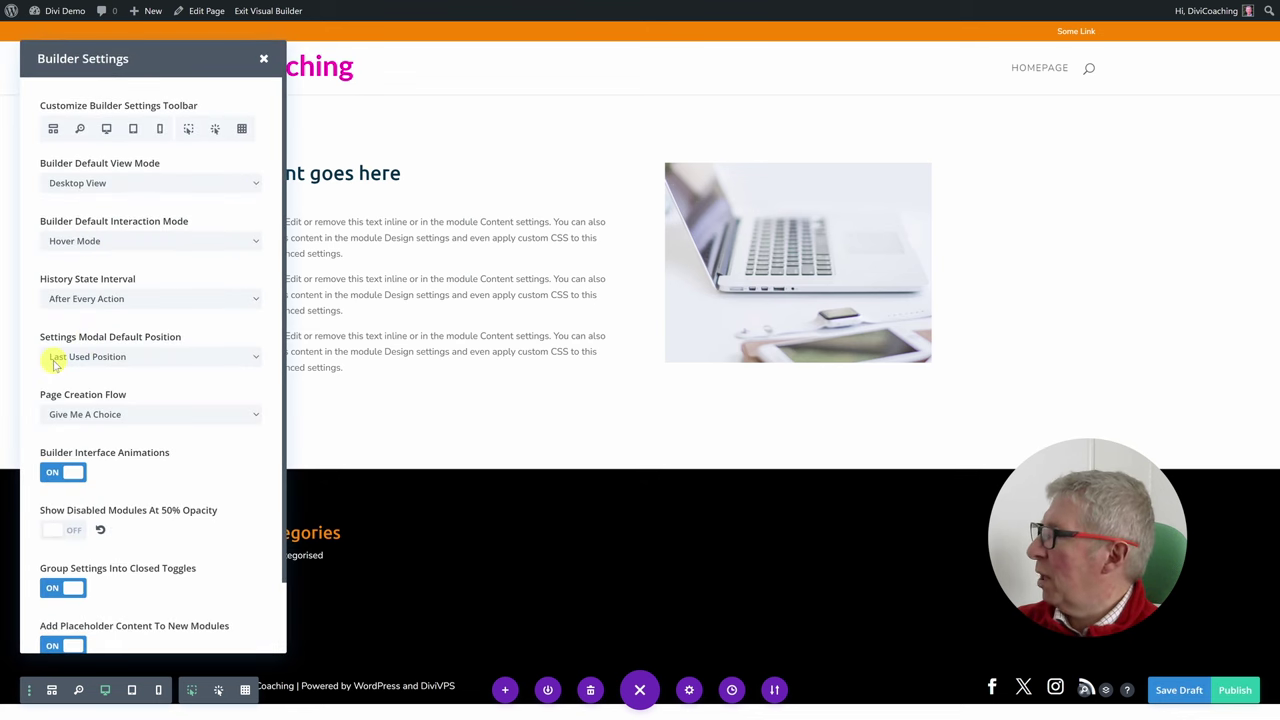
left_click(264, 58)
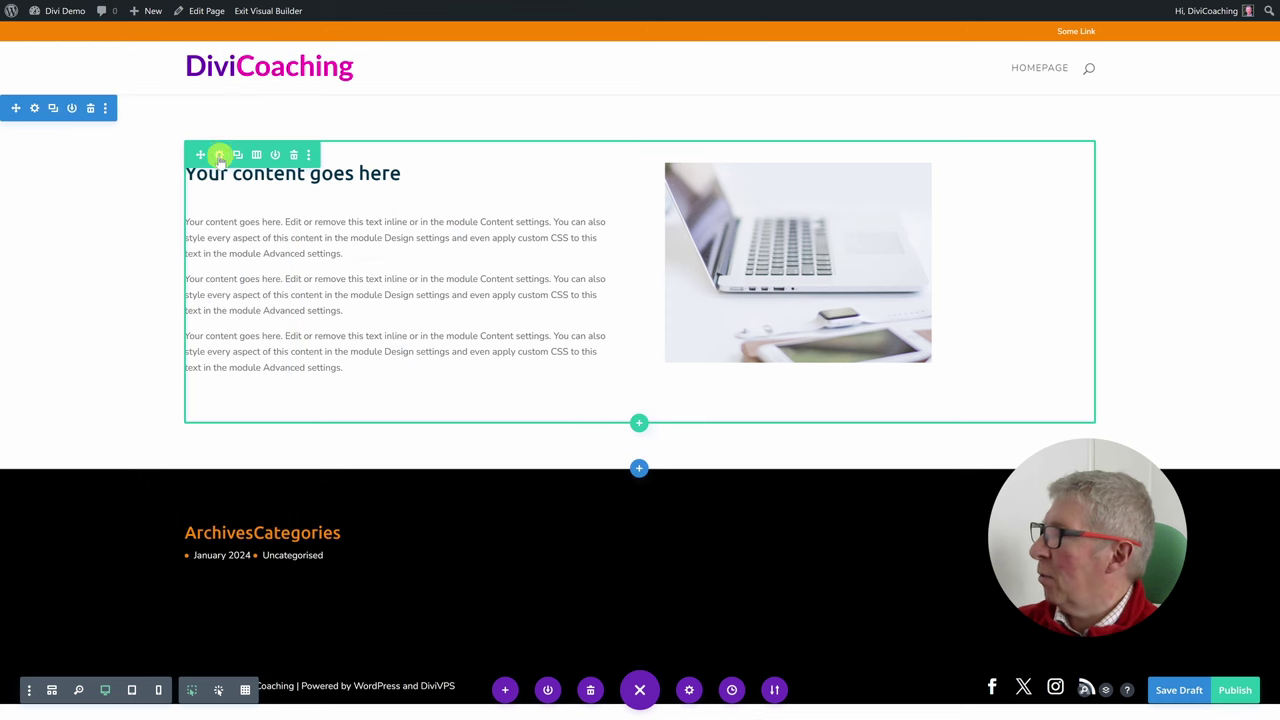
left_click(219, 155)
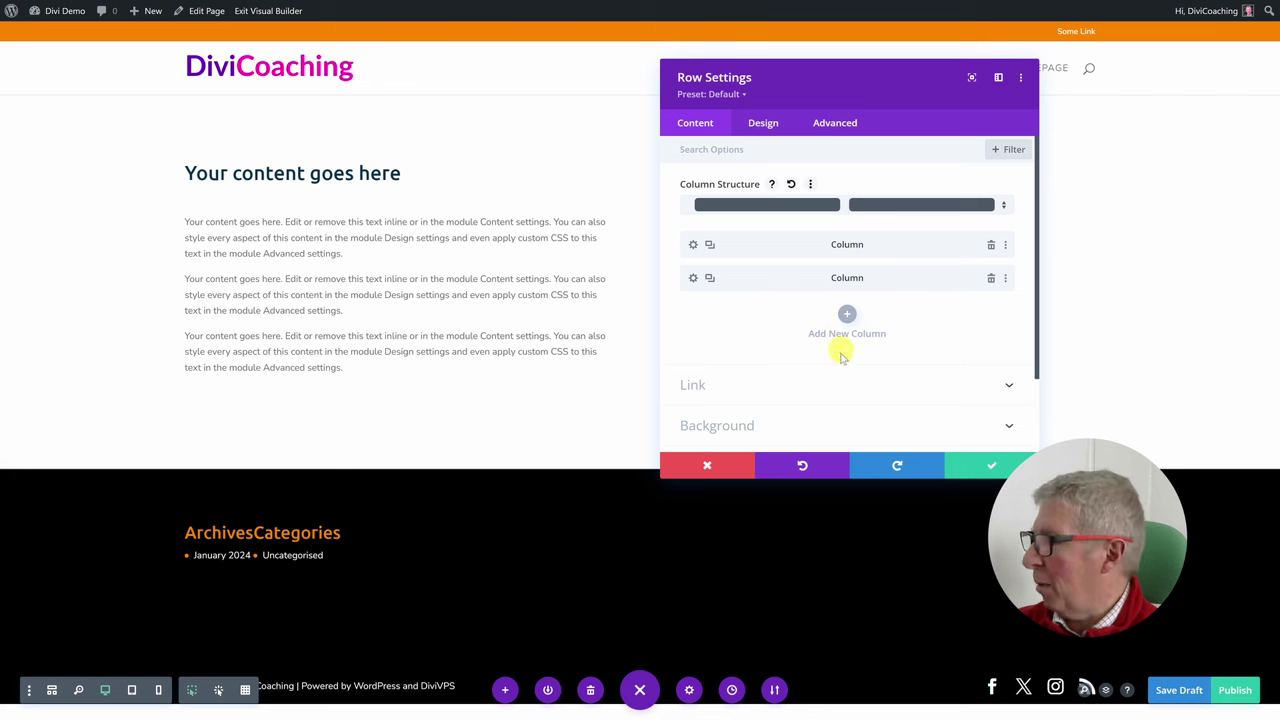
left_click(707, 465)
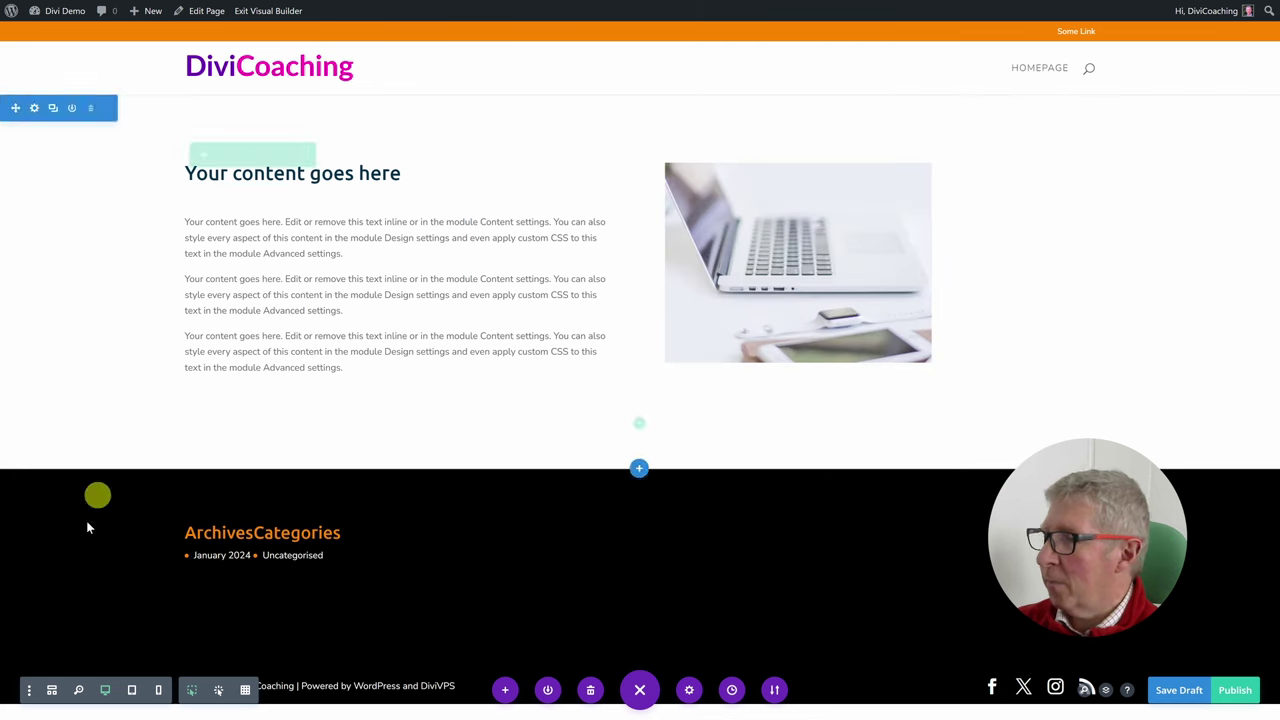
Try Fixed Left Sidebar as the Settings Modal Default Position and check it by opening the row's settings.
left_click(150, 357)
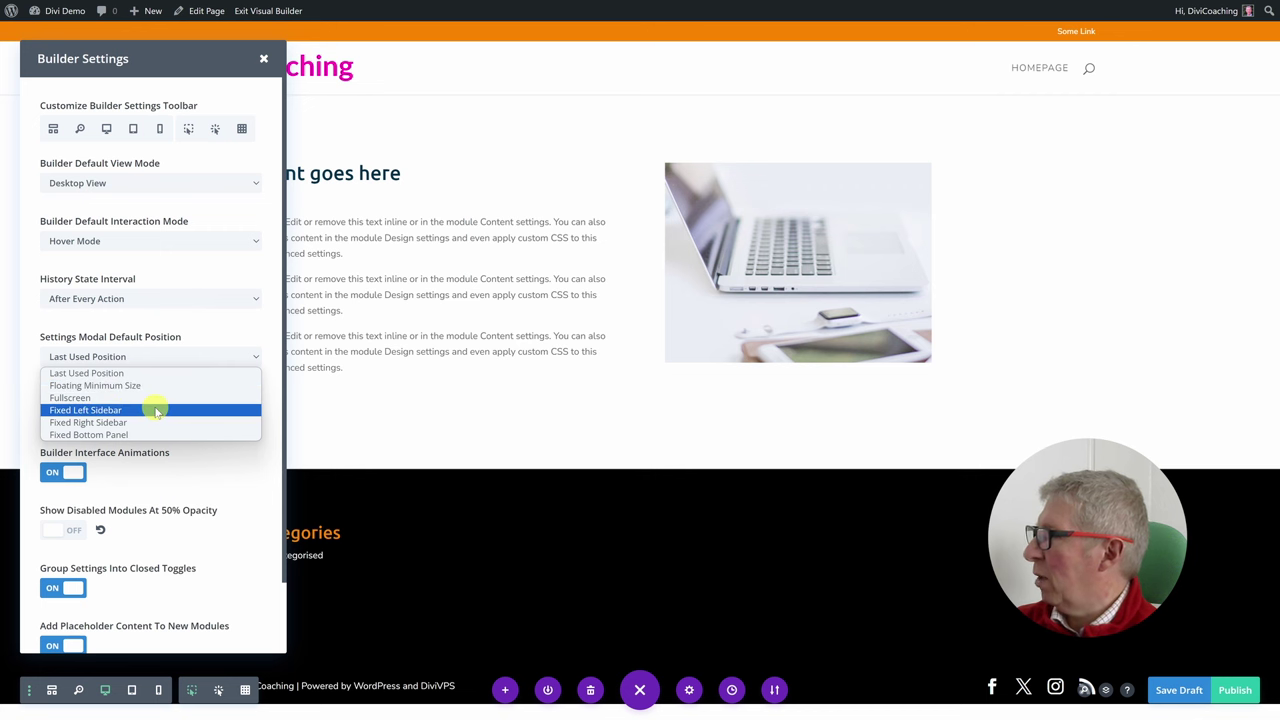
left_click(157, 411)
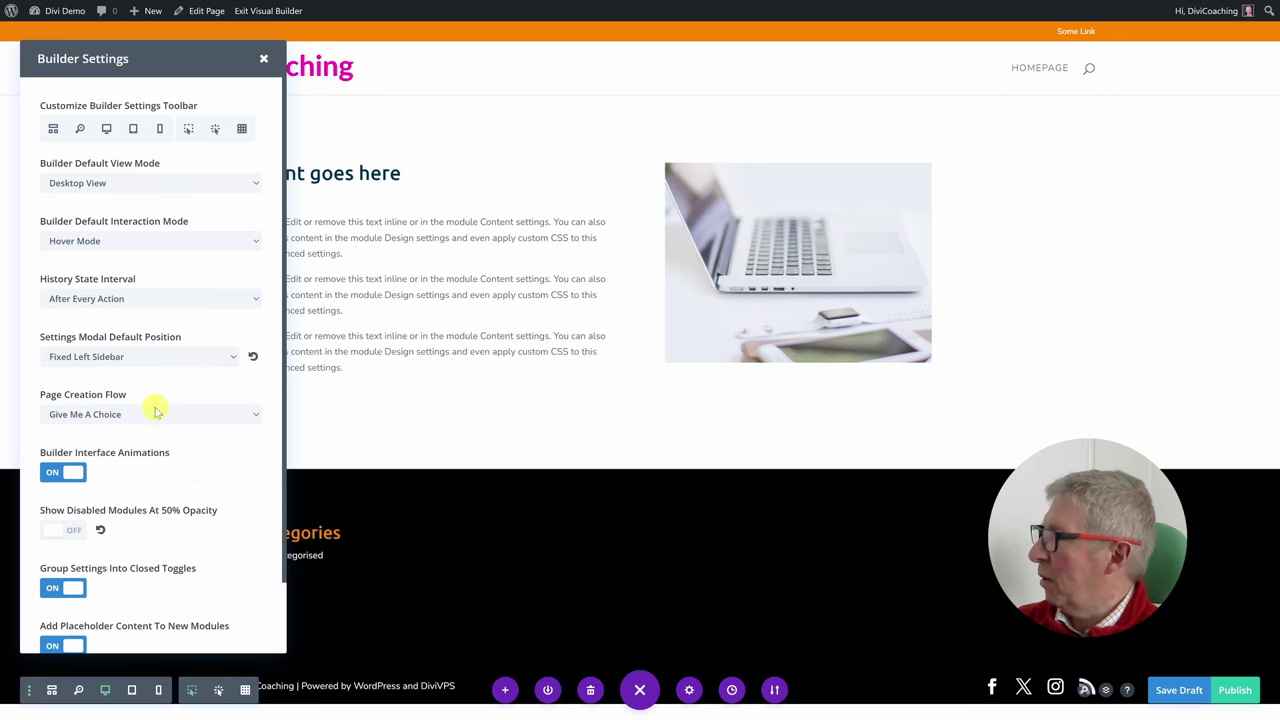
left_click(265, 61)
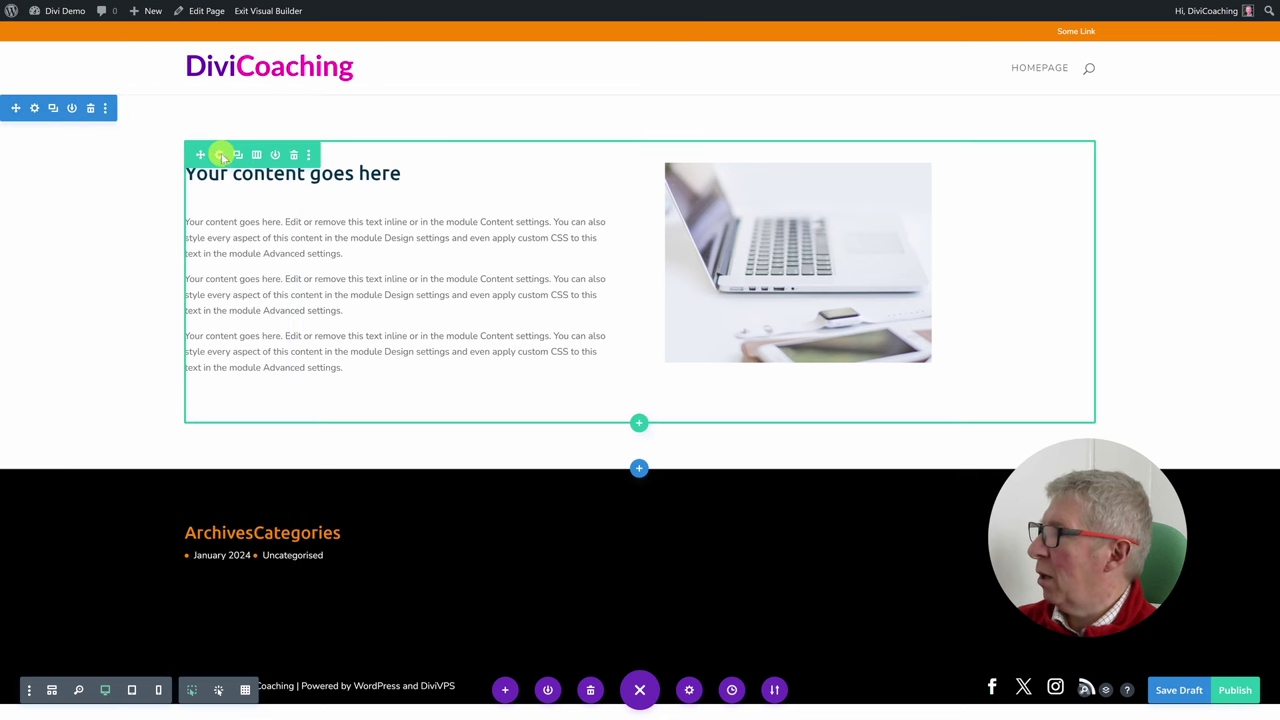
left_click(220, 156)
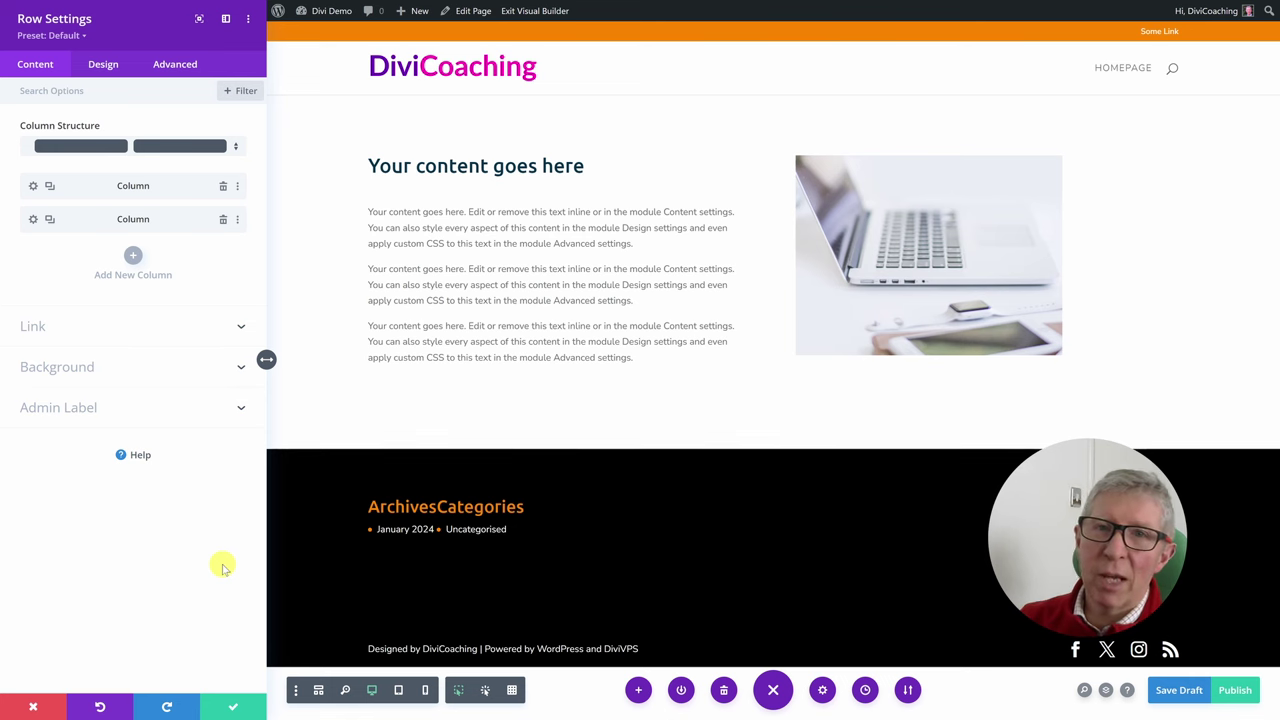
Try Fixed Bottom Panel as the Settings Modal Default Position, check it with the row's settings, and restore Last Used Position.
left_click(107, 357)
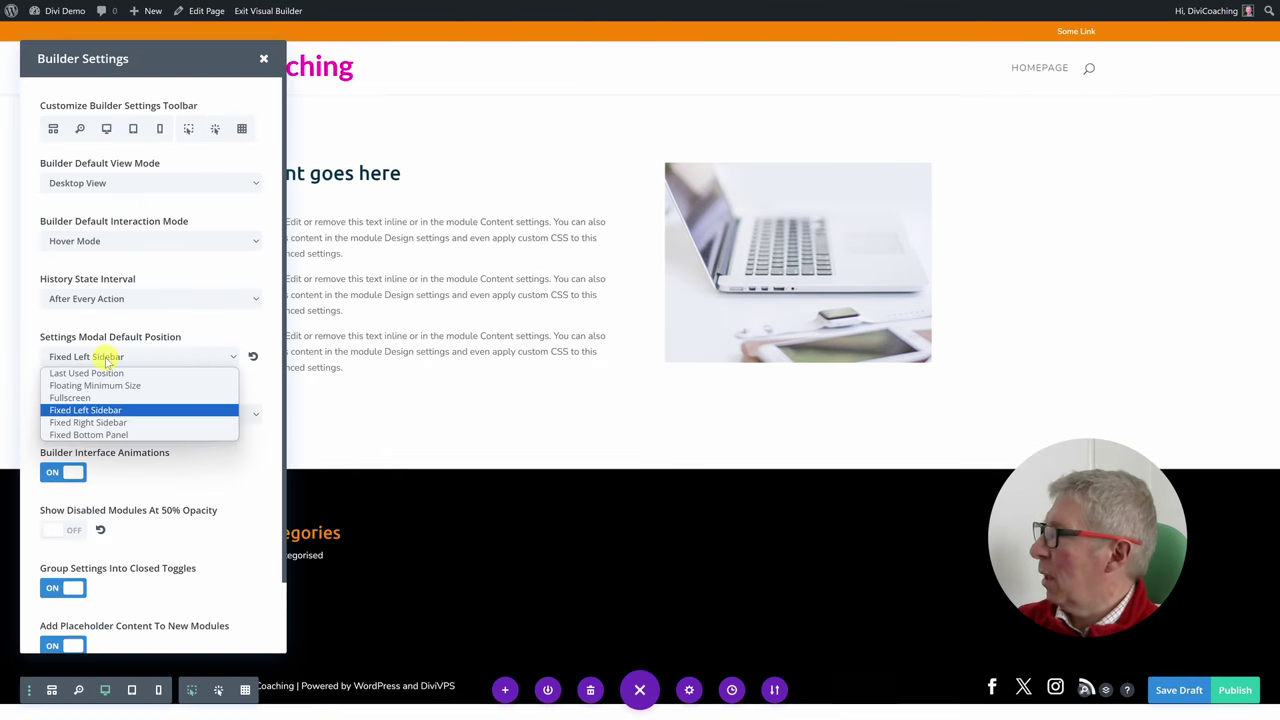
left_click(127, 434)
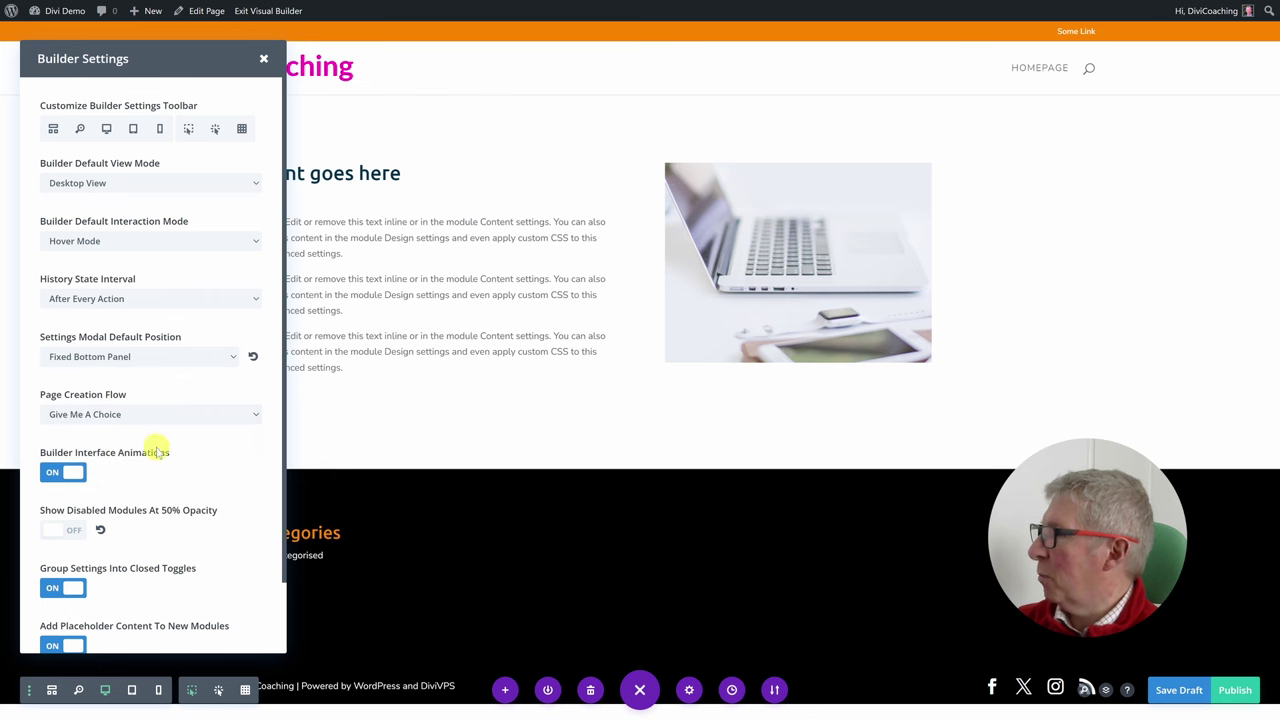
left_click(263, 57)
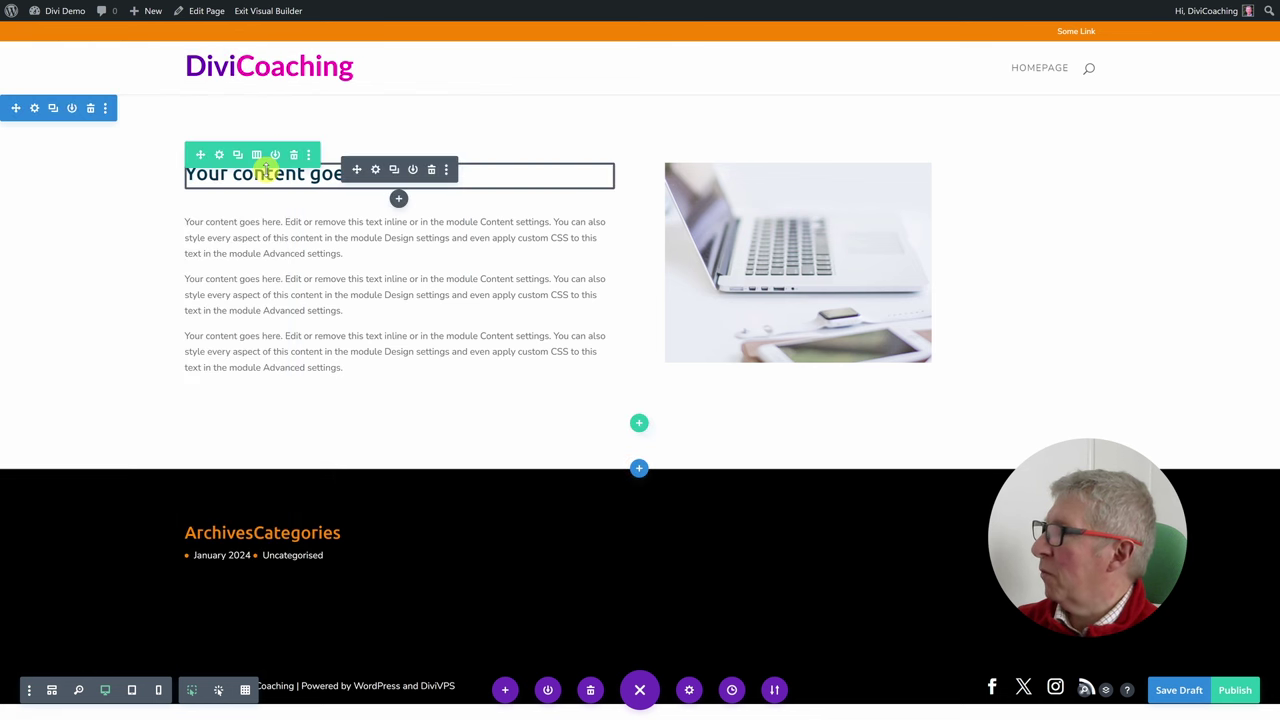
left_click(219, 155)
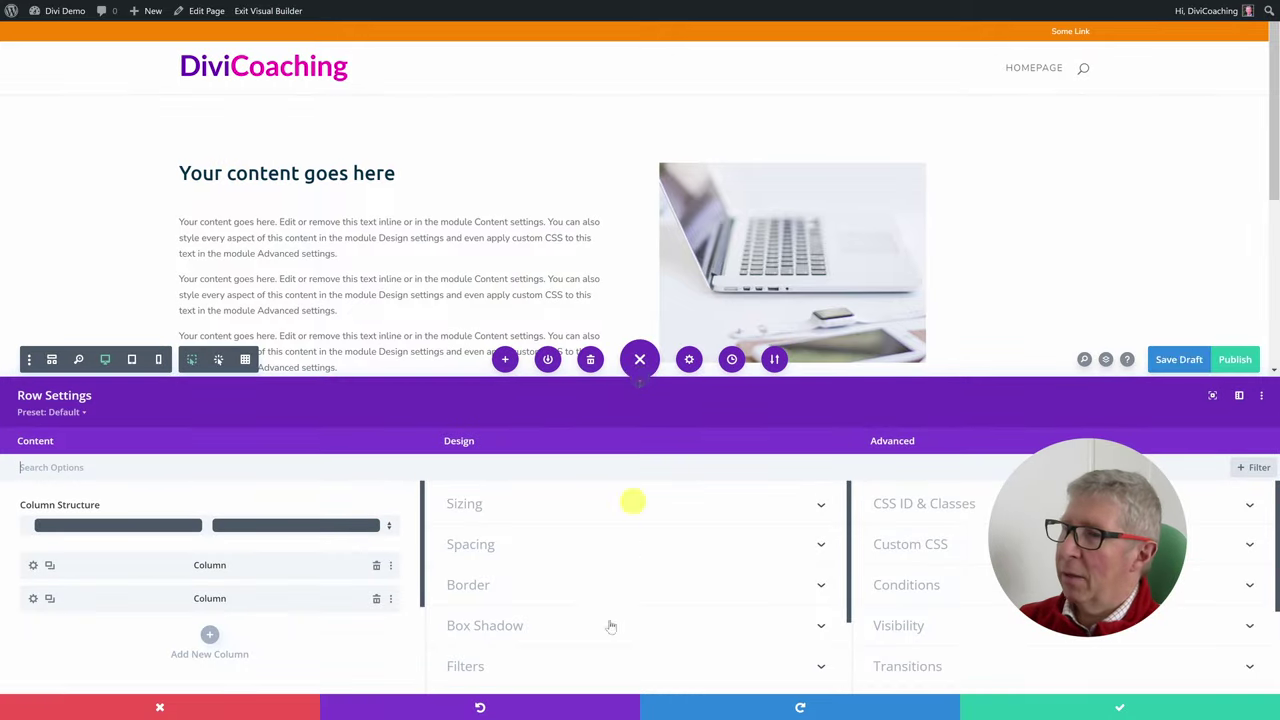
scroll(683, 186, "down", 3)
scroll(682, 186, "up", 2)
scroll(683, 186, "up", 1)
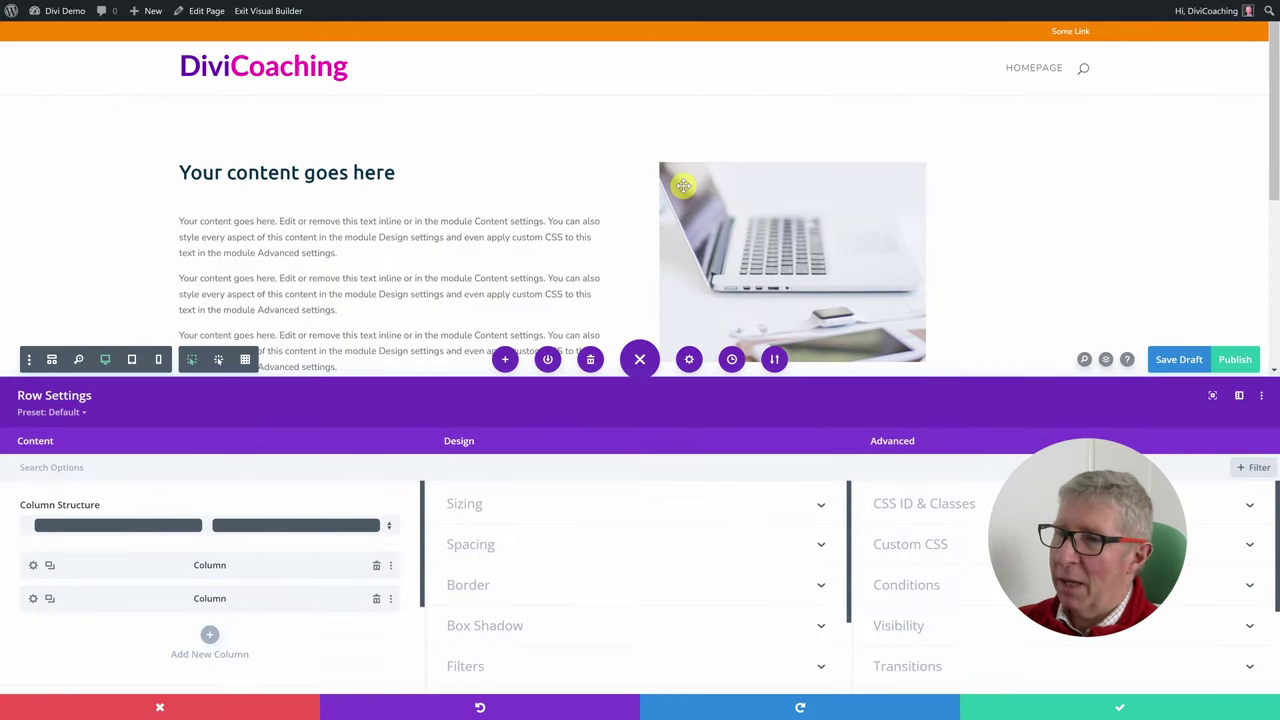
left_click(174, 707)
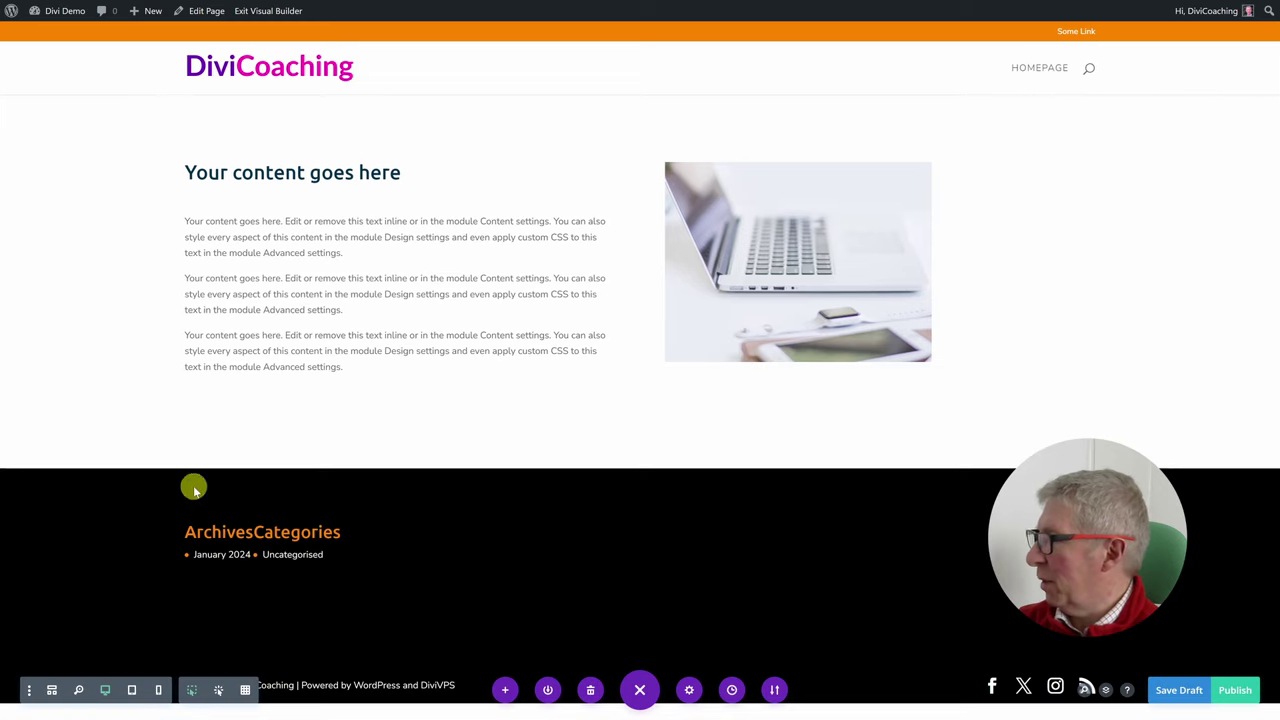
left_click(29, 689)
left_click(92, 357)
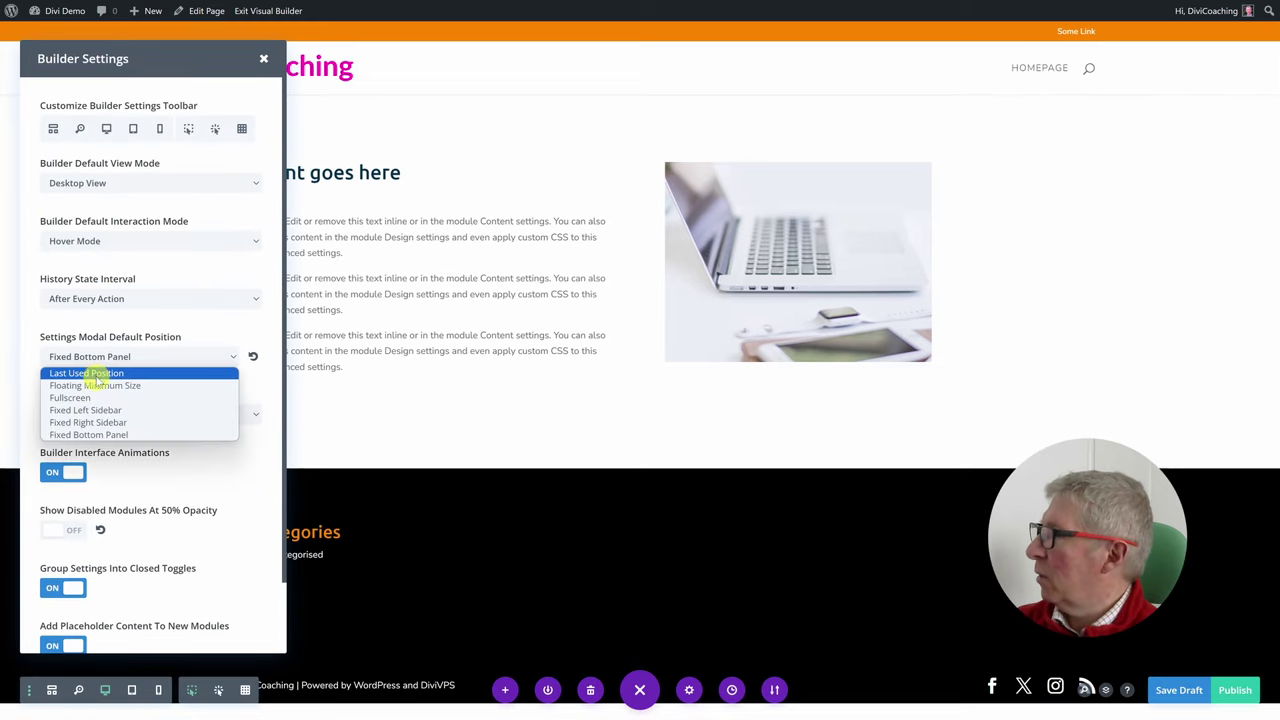
left_click(97, 374)
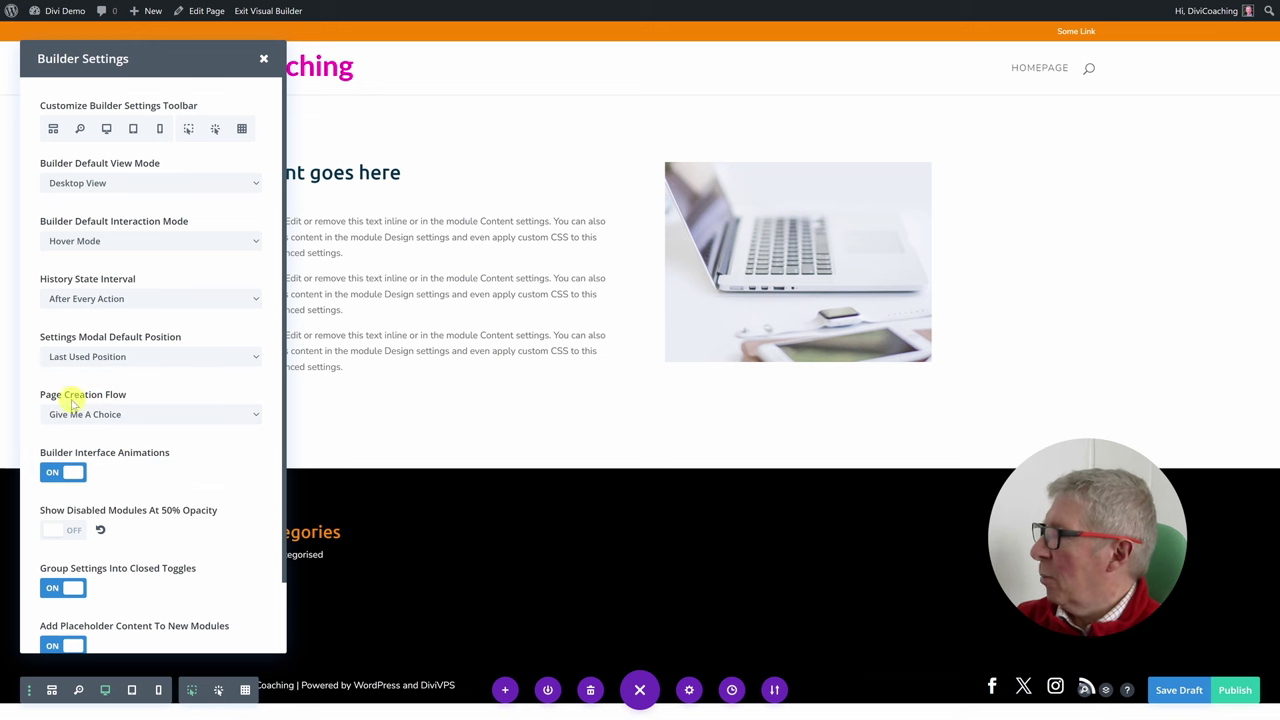
Set the Page Creation Flow to Build From Scratch and turn on Show Disabled Modules At 50% Opacity in the Builder Settings.
left_click(156, 416)
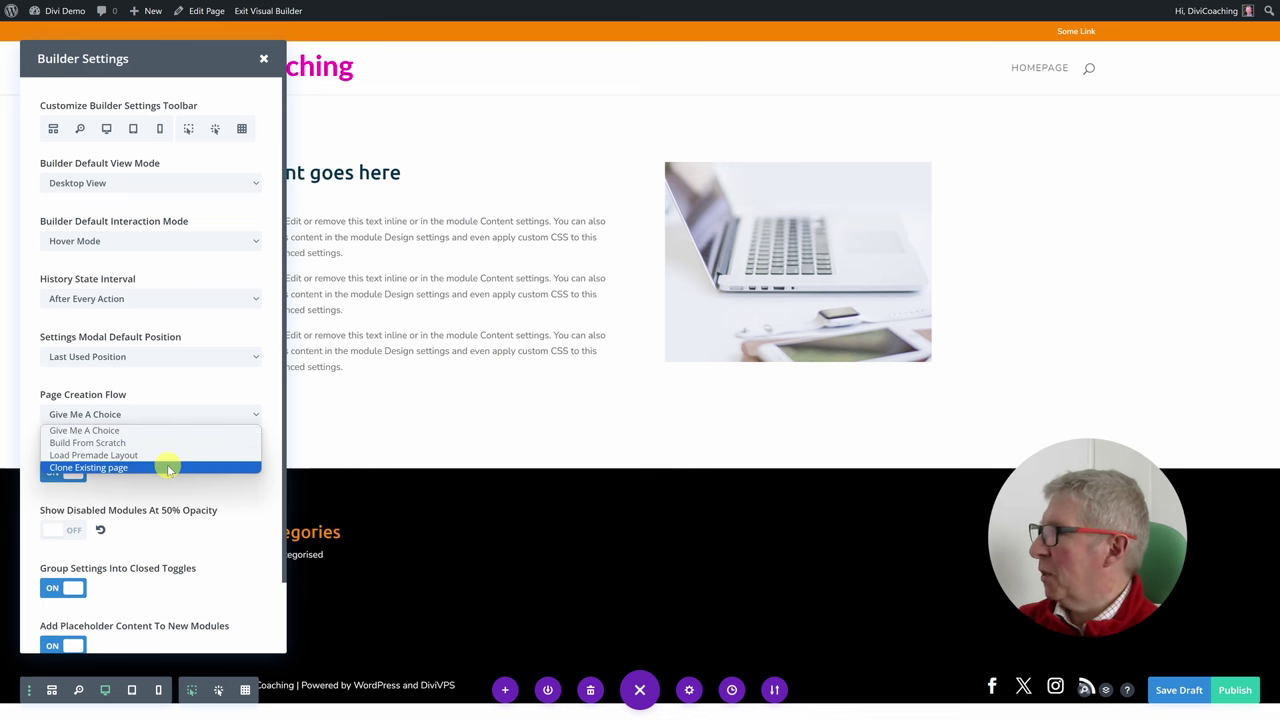
left_click(145, 430)
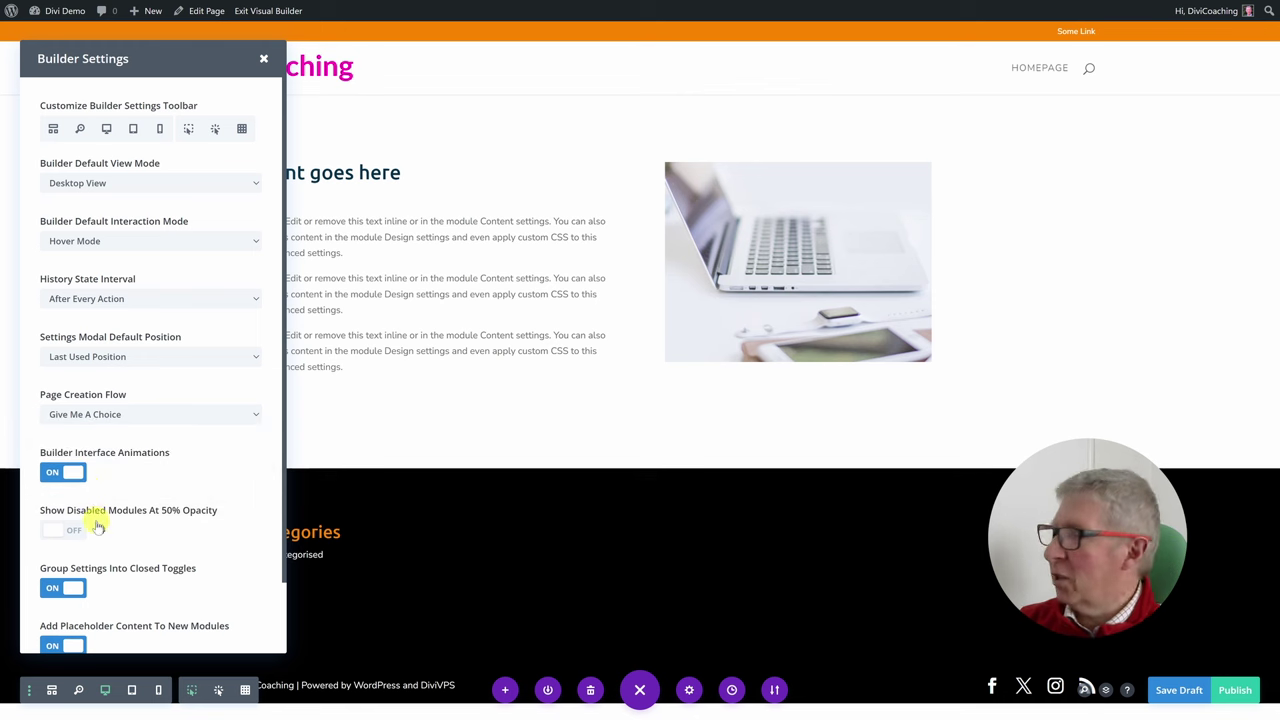
left_click(135, 414)
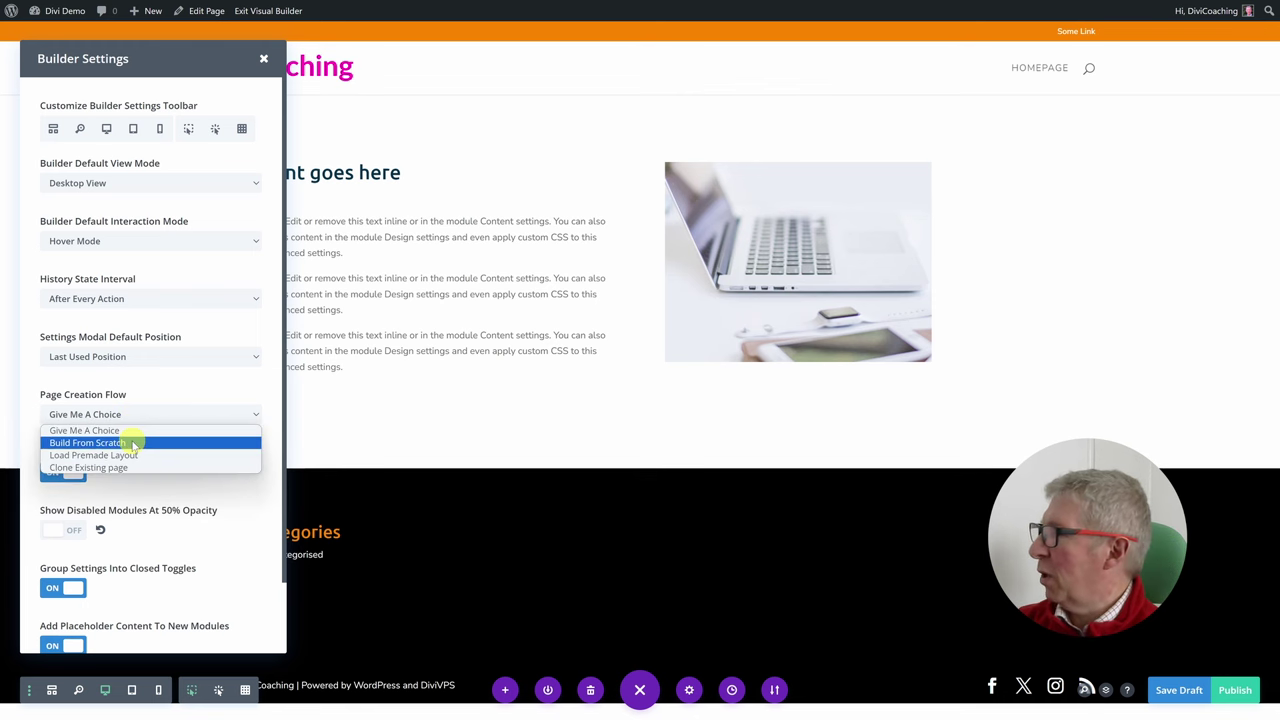
left_click(130, 442)
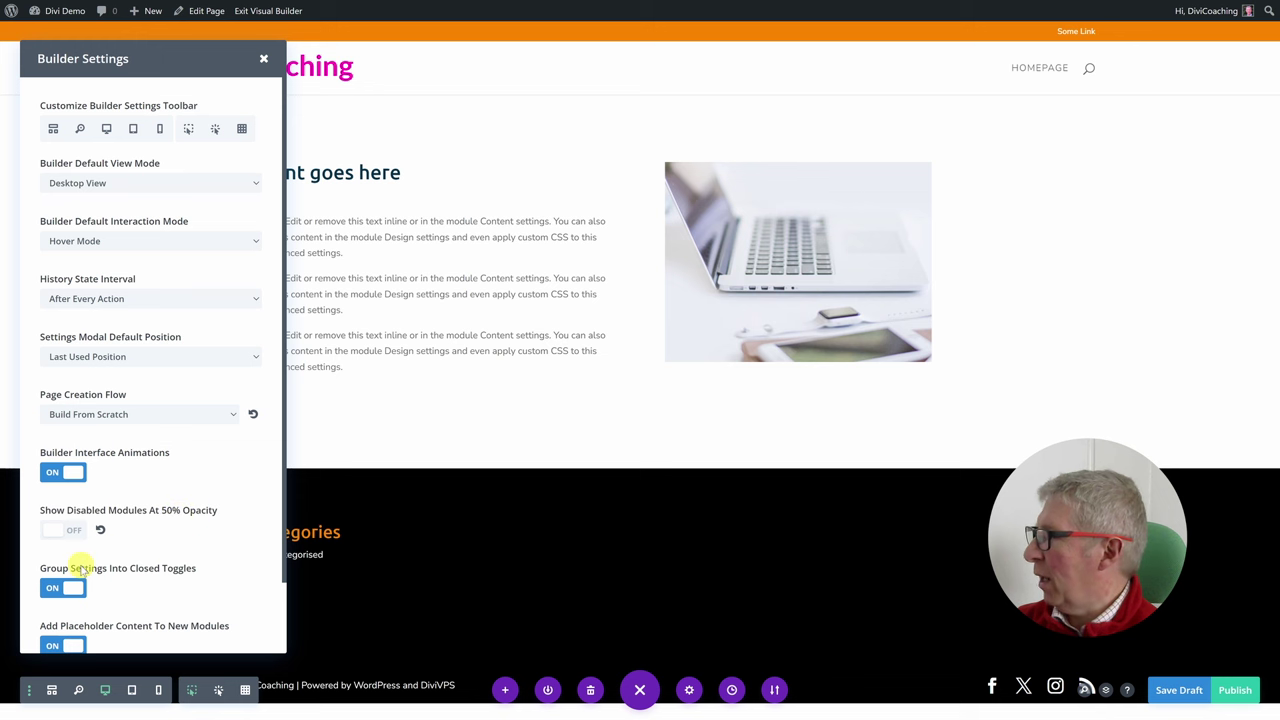
left_click(72, 530)
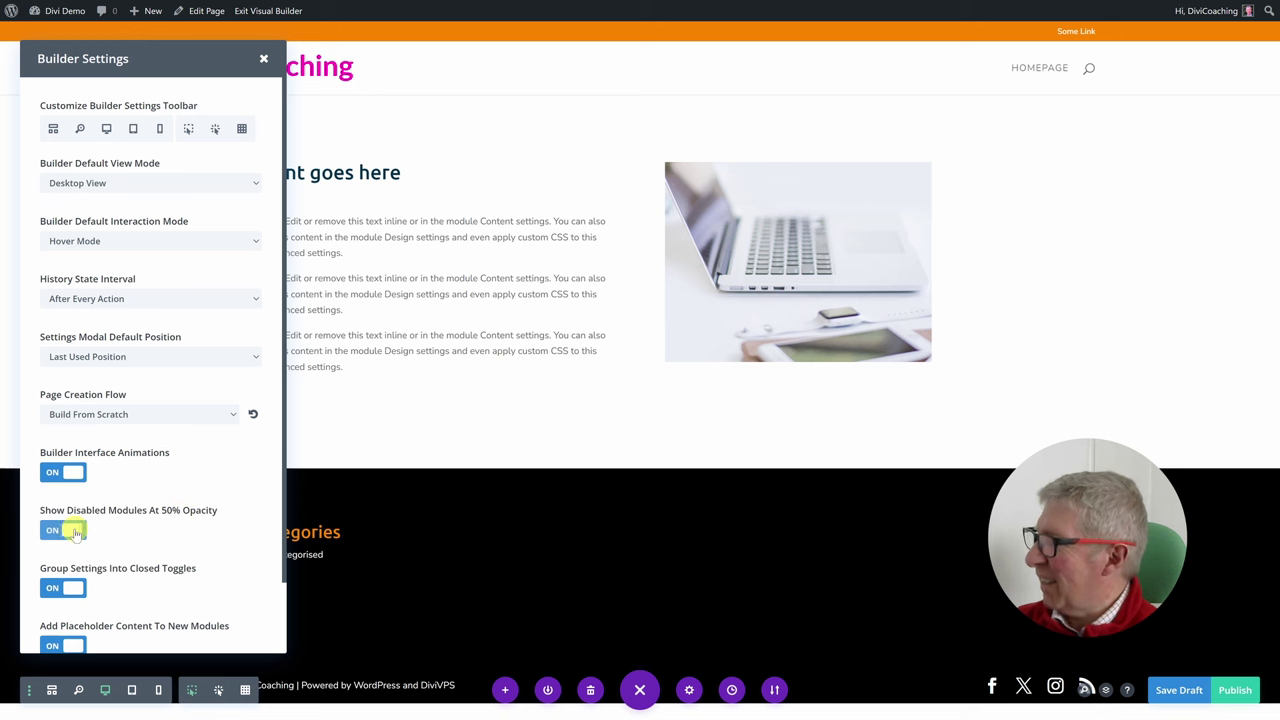
left_click(263, 60)
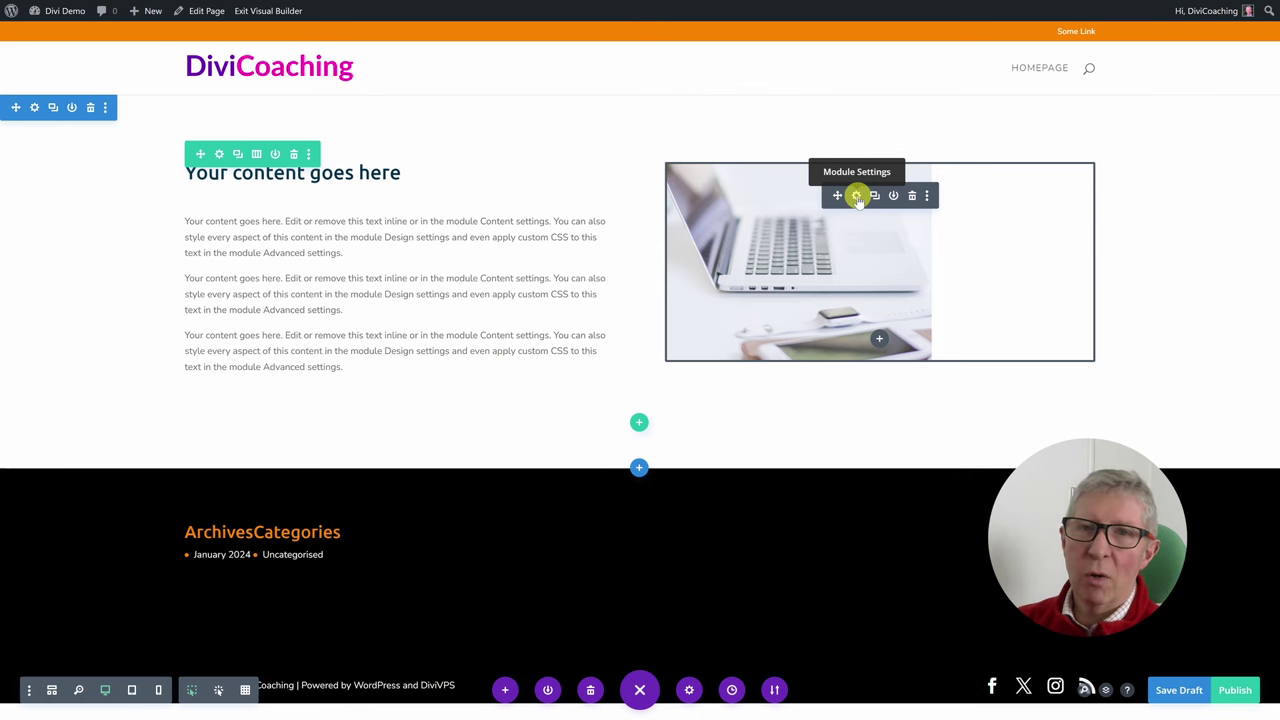
Disable the Image module in the second column on phones and check how it looks in phone view.
left_click(928, 197)
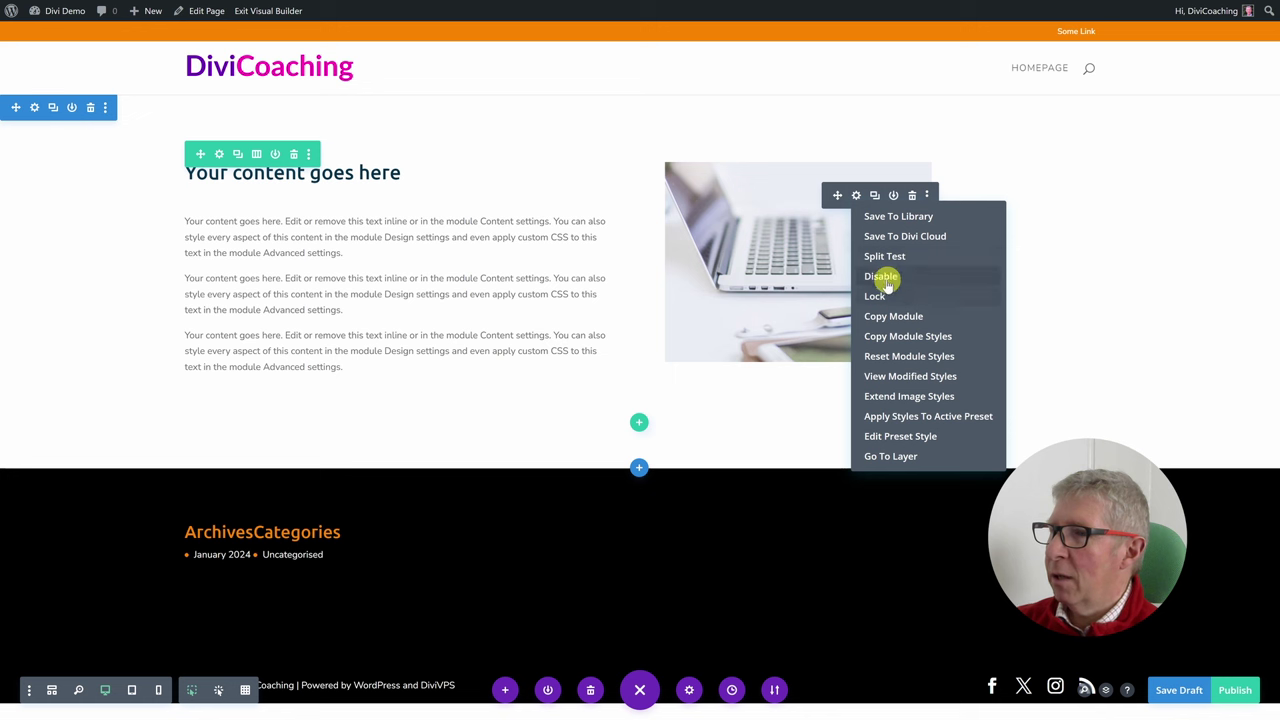
mouse_move(884, 283)
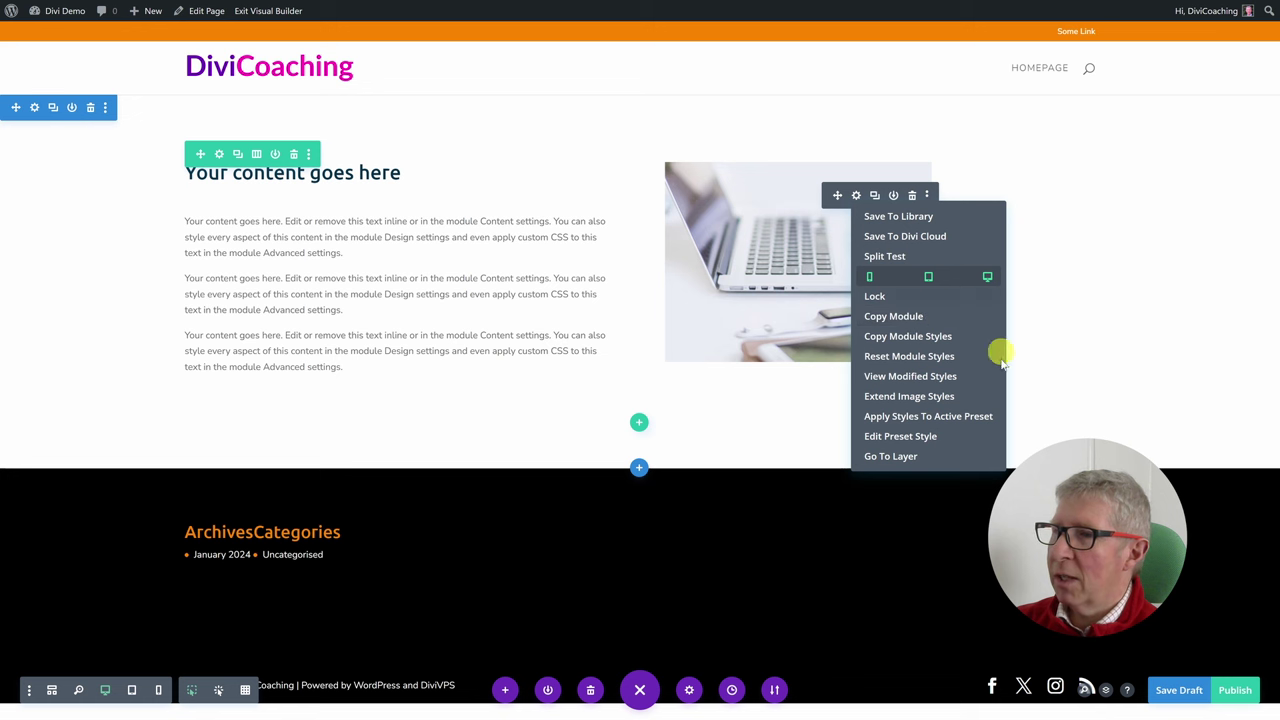
left_click(870, 278)
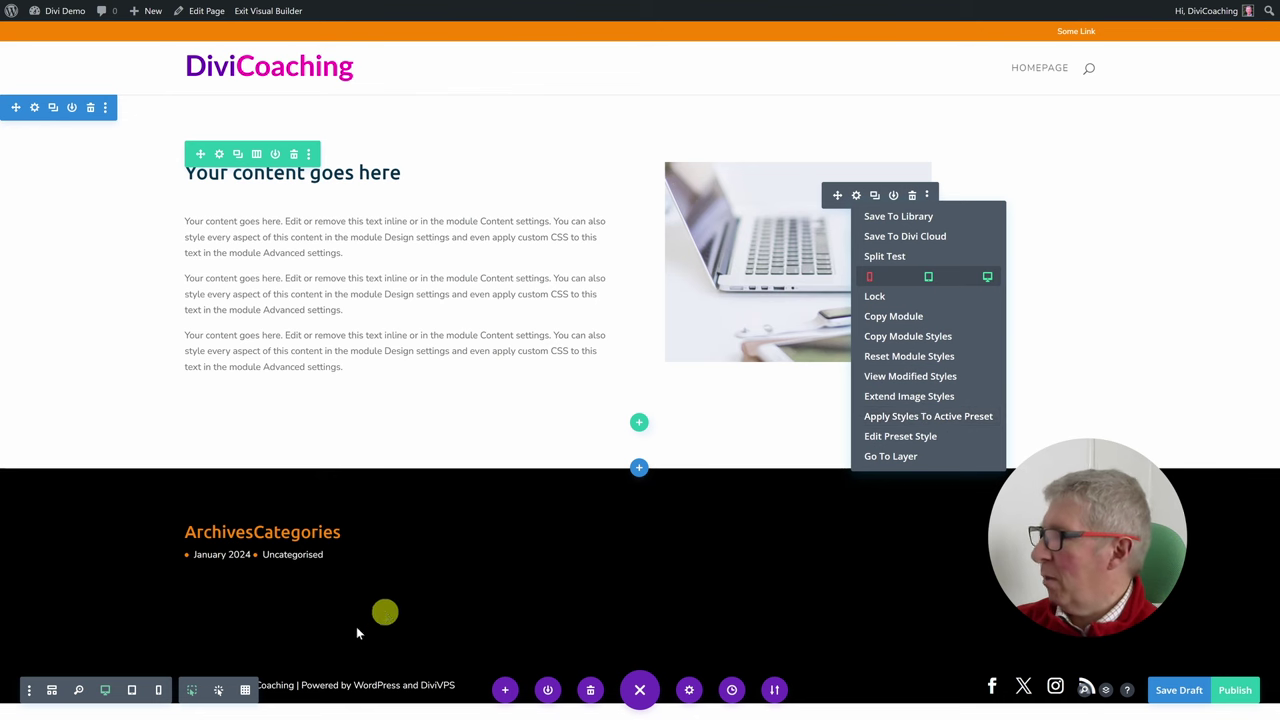
left_click(158, 690)
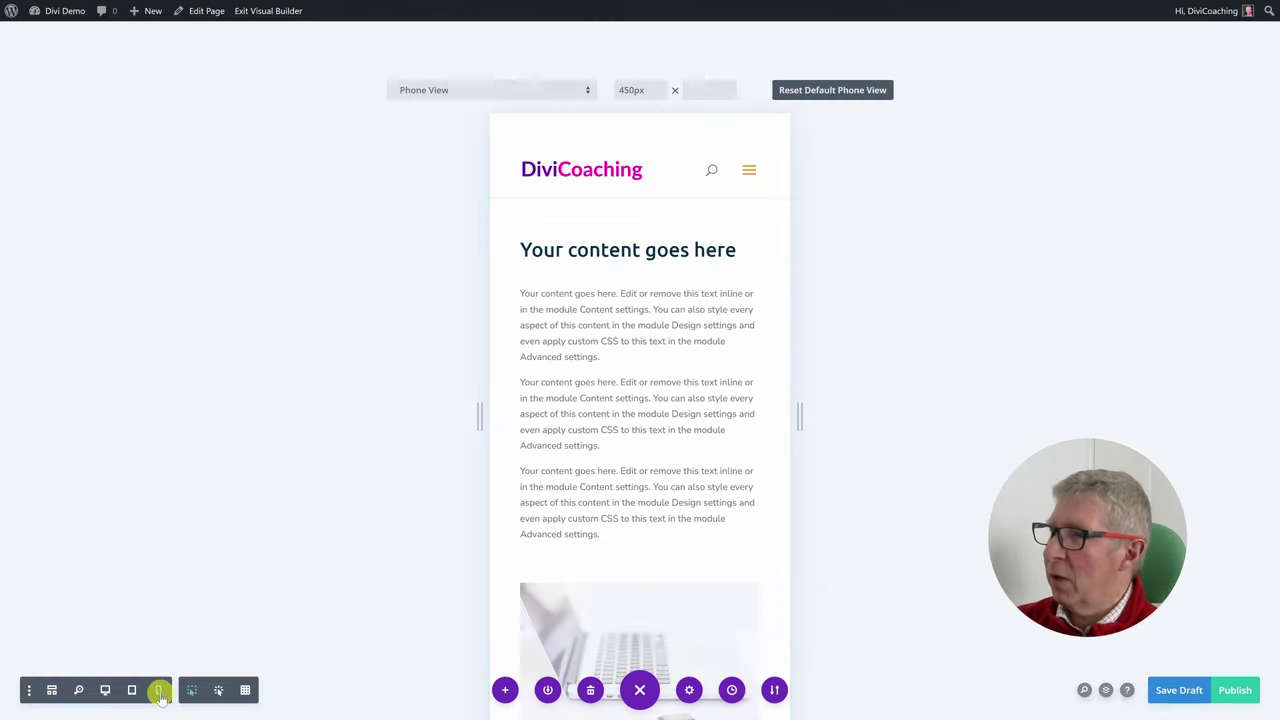
scroll(605, 485, "down", 4)
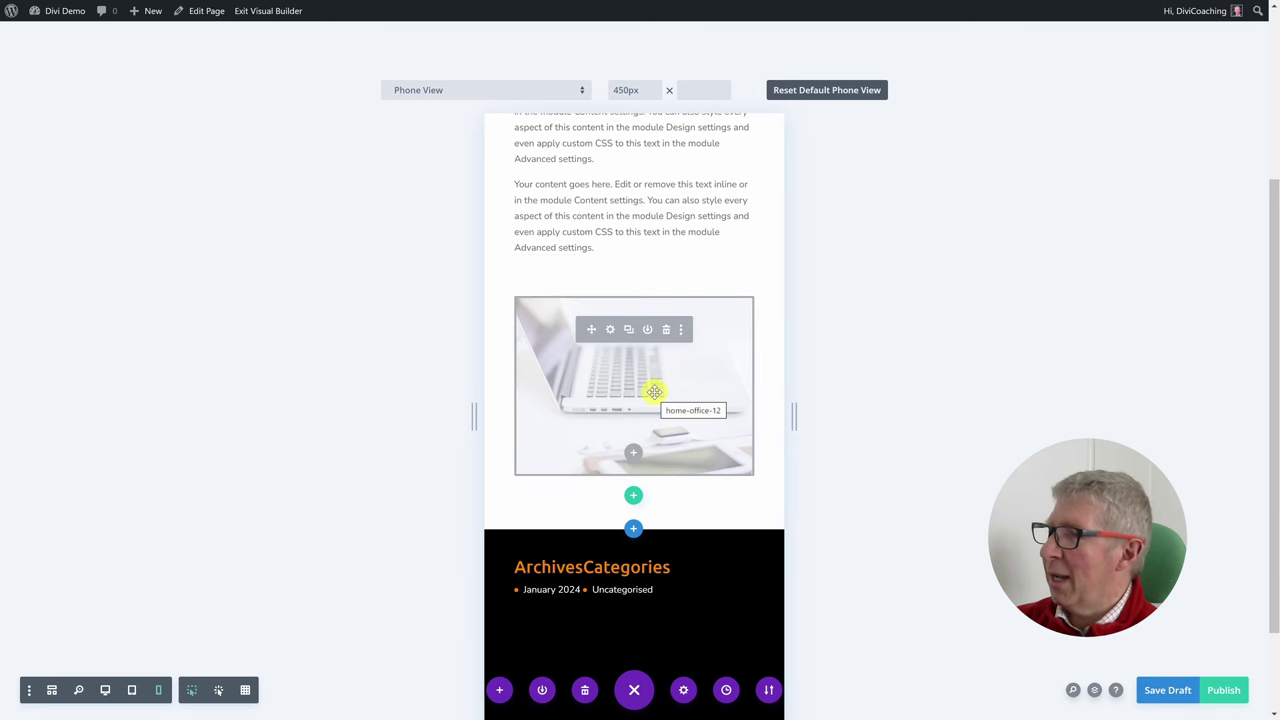
Turn off Show Disabled Modules At 50% Opacity in the Builder Settings.
left_click(29, 690)
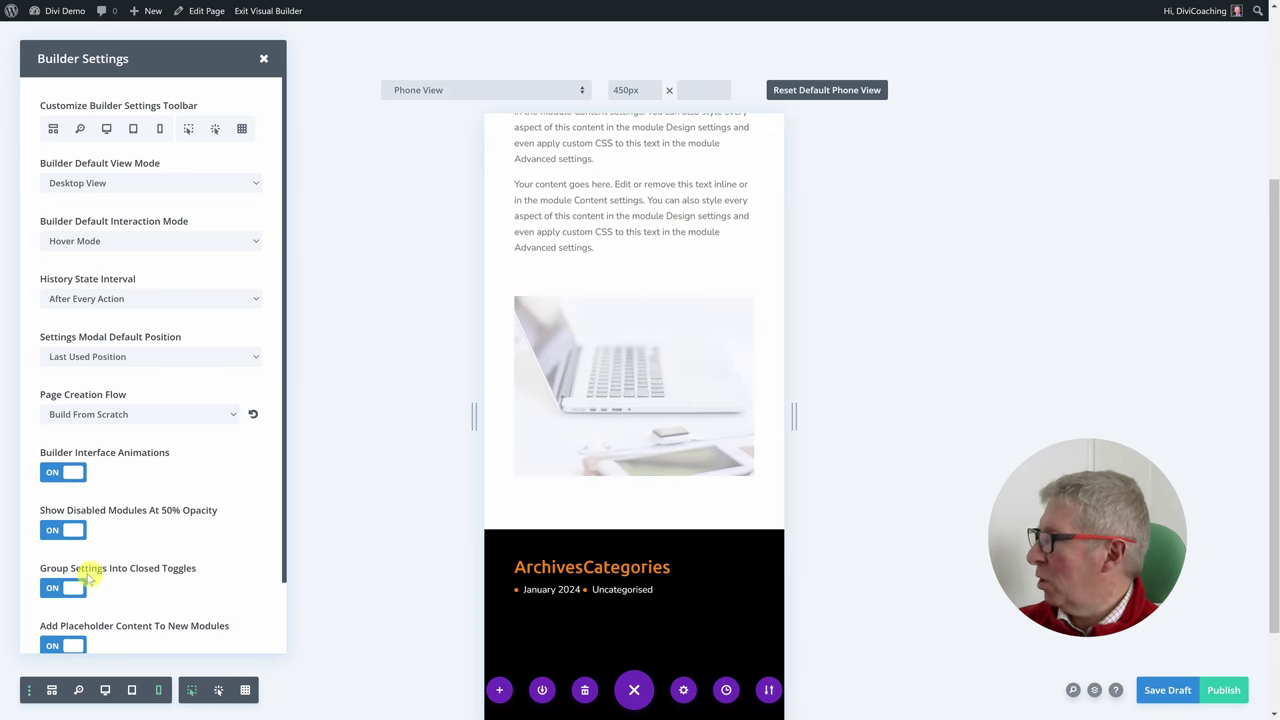
left_click(52, 531)
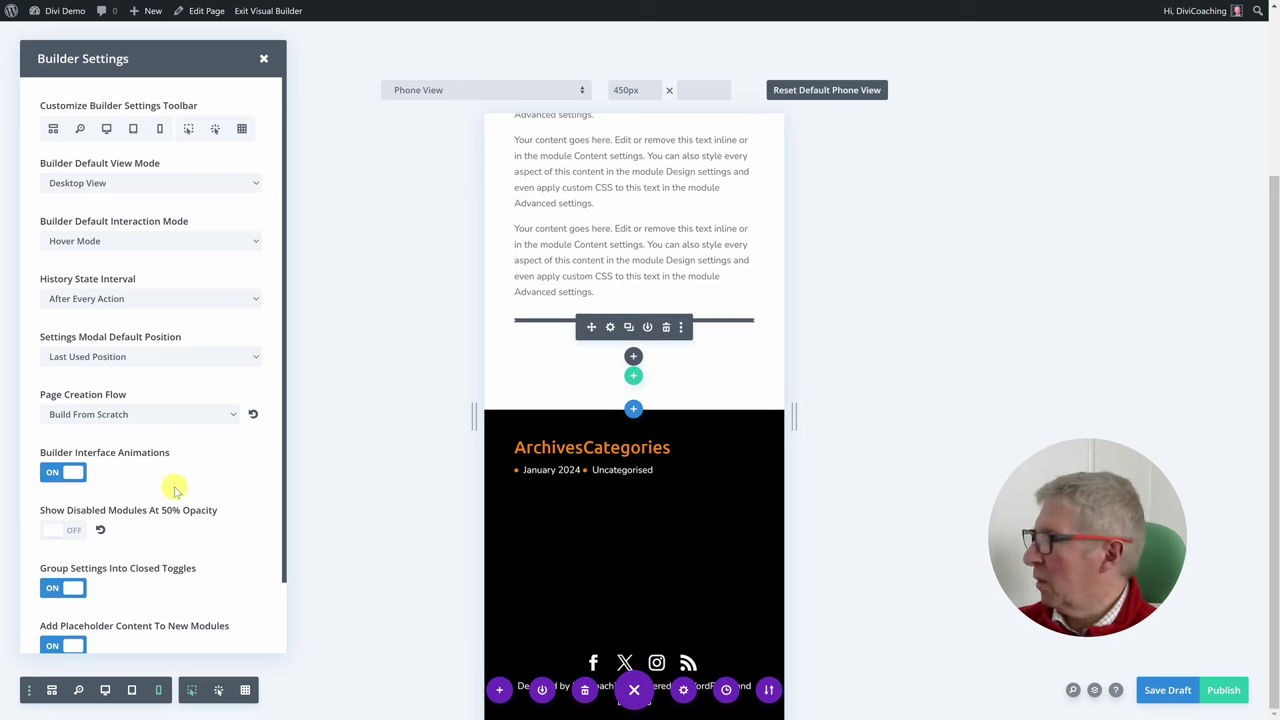
scroll(174, 490, "down", 3)
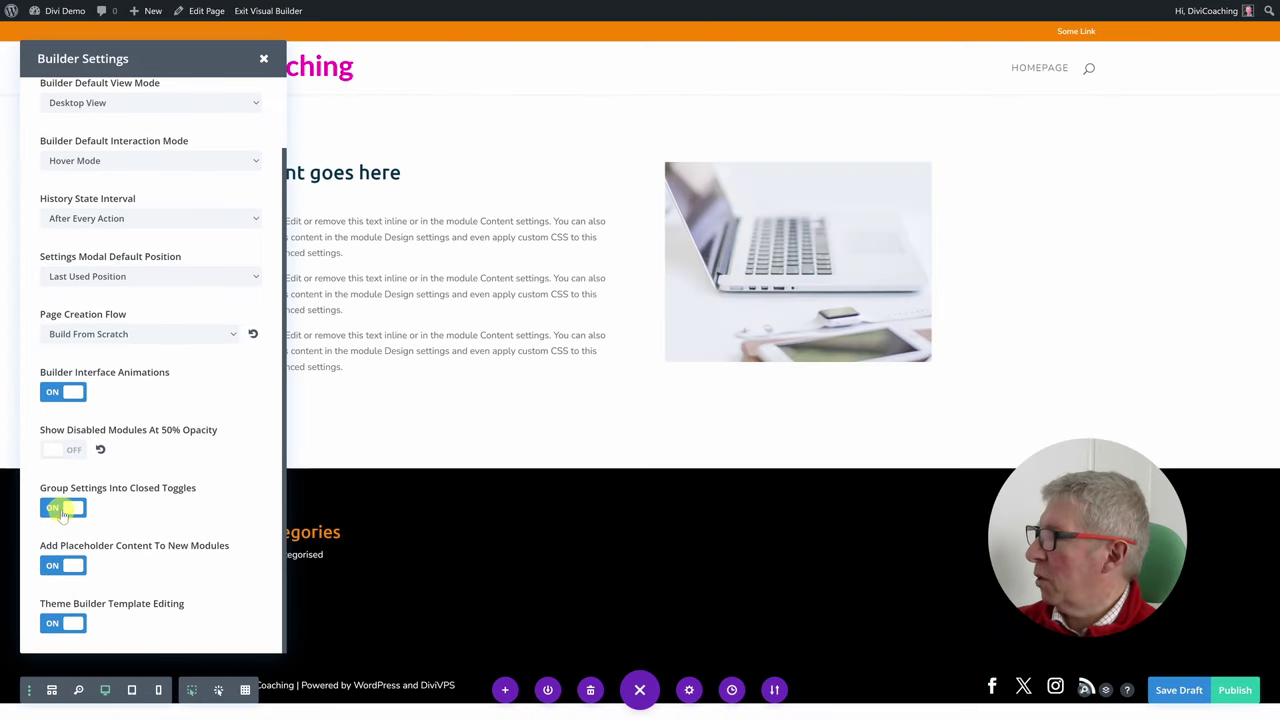
left_click(262, 62)
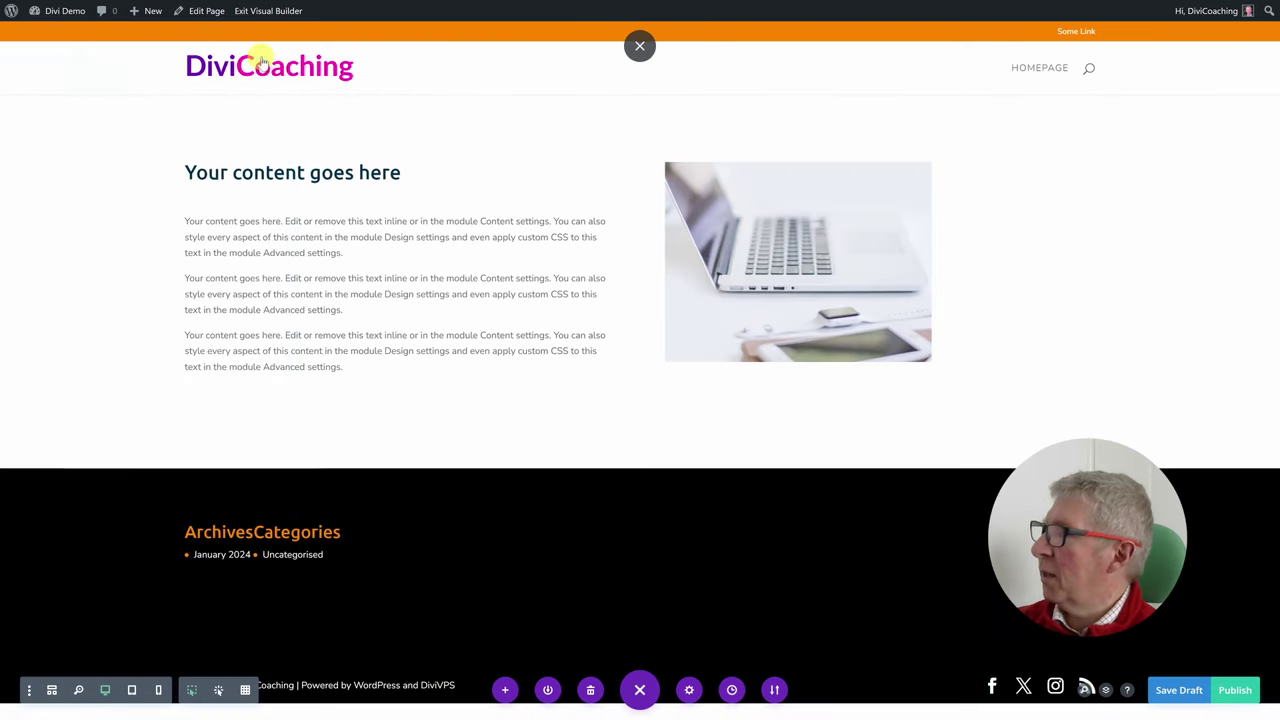
Examine the collapsible Text and Heading Text groups in the heading module's Design settings.
mouse_move(286, 177)
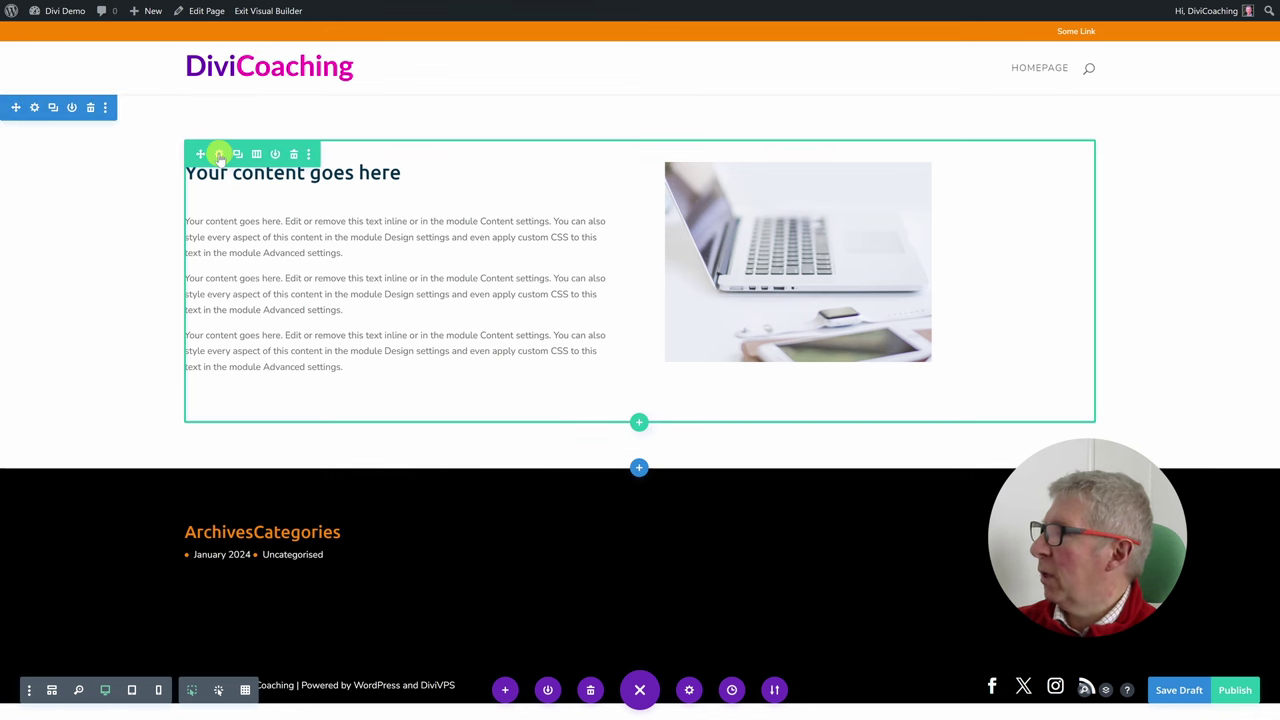
left_click(374, 171)
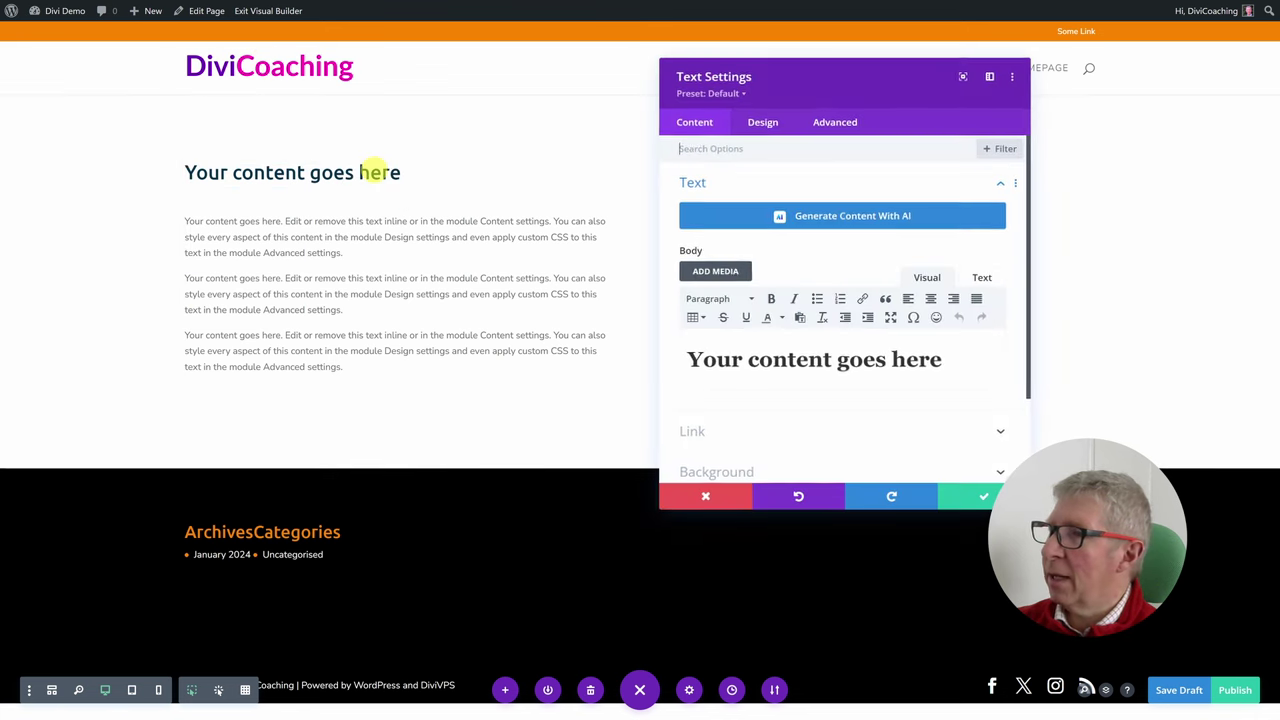
left_click(765, 122)
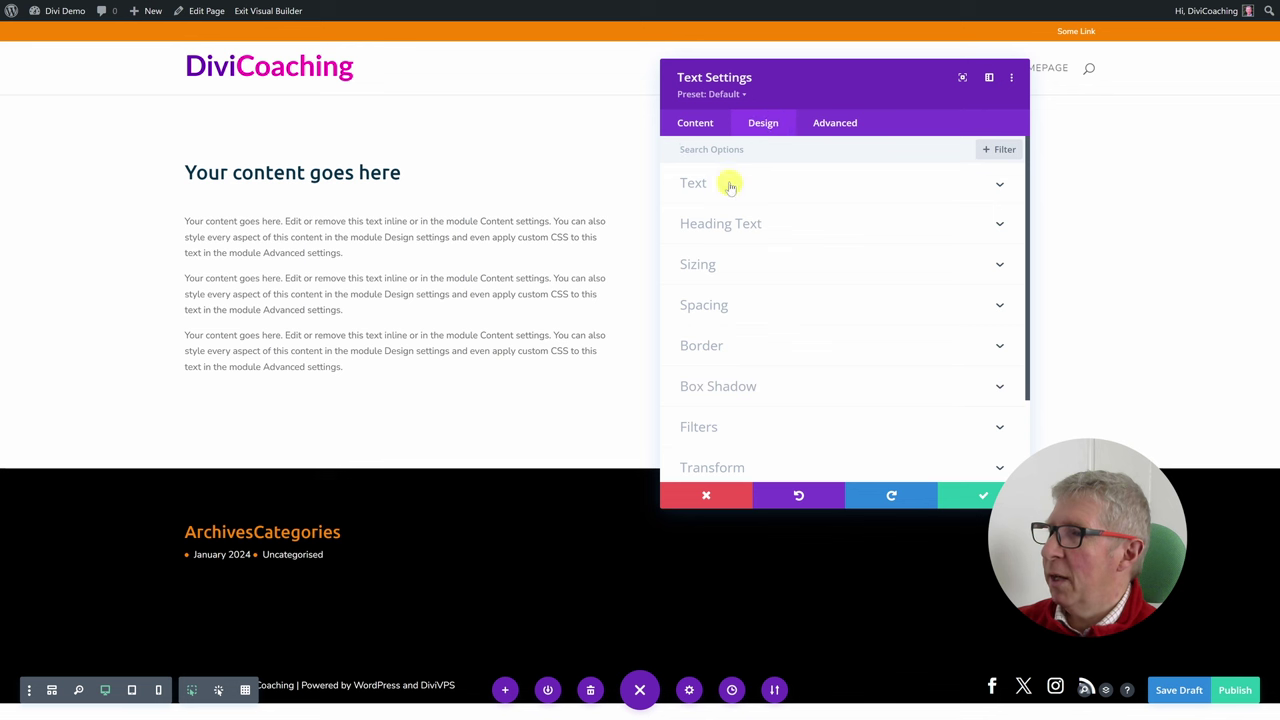
left_click(820, 183)
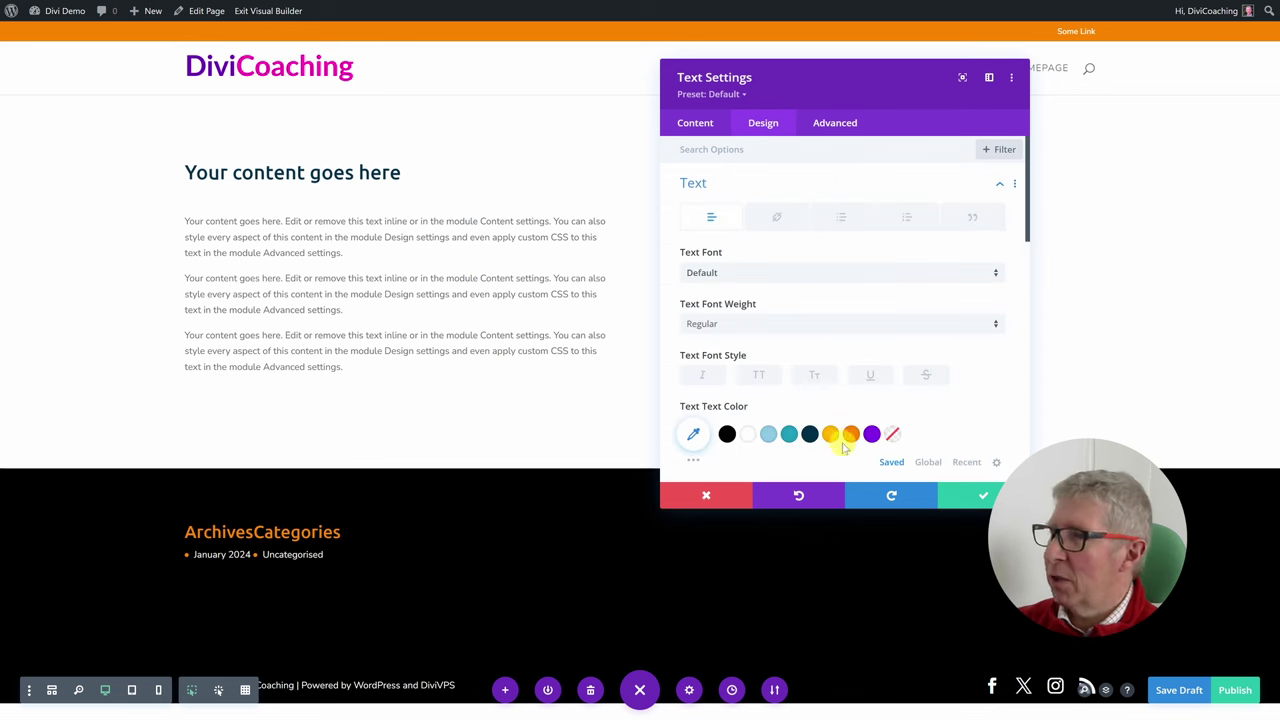
scroll(886, 285, "down", 5)
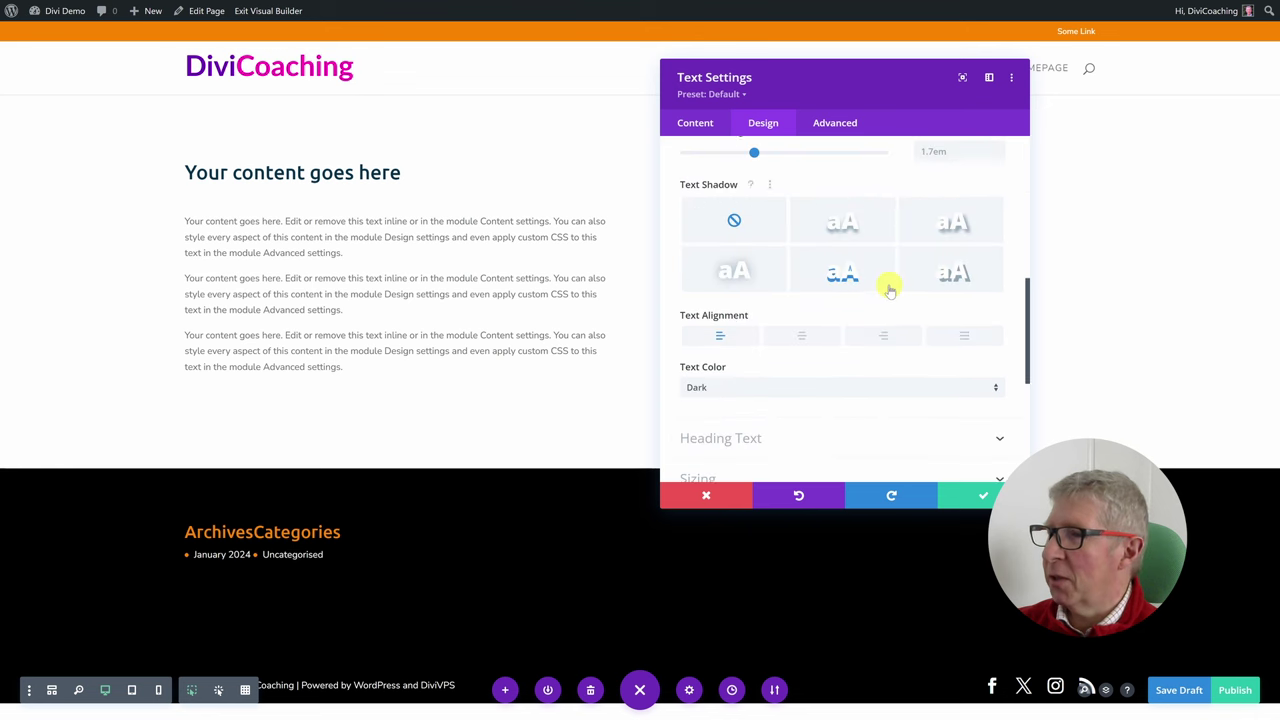
scroll(886, 285, "up", 5)
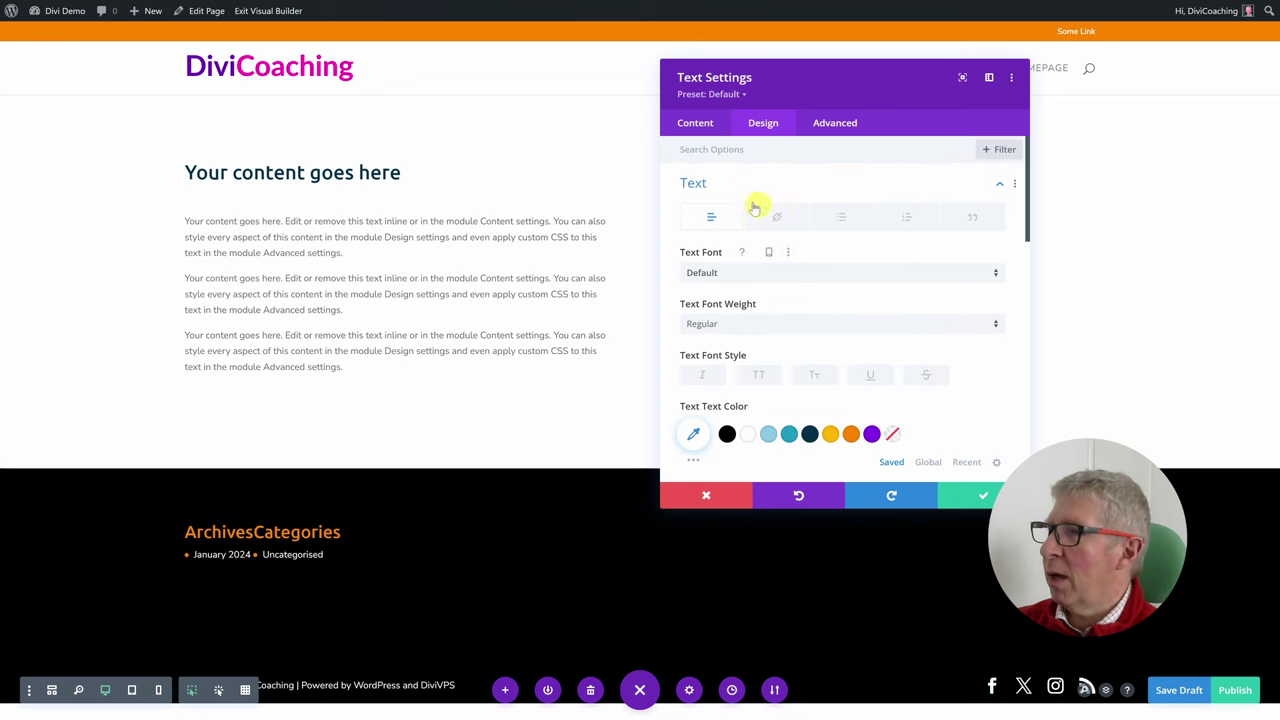
left_click(818, 185)
left_click(767, 223)
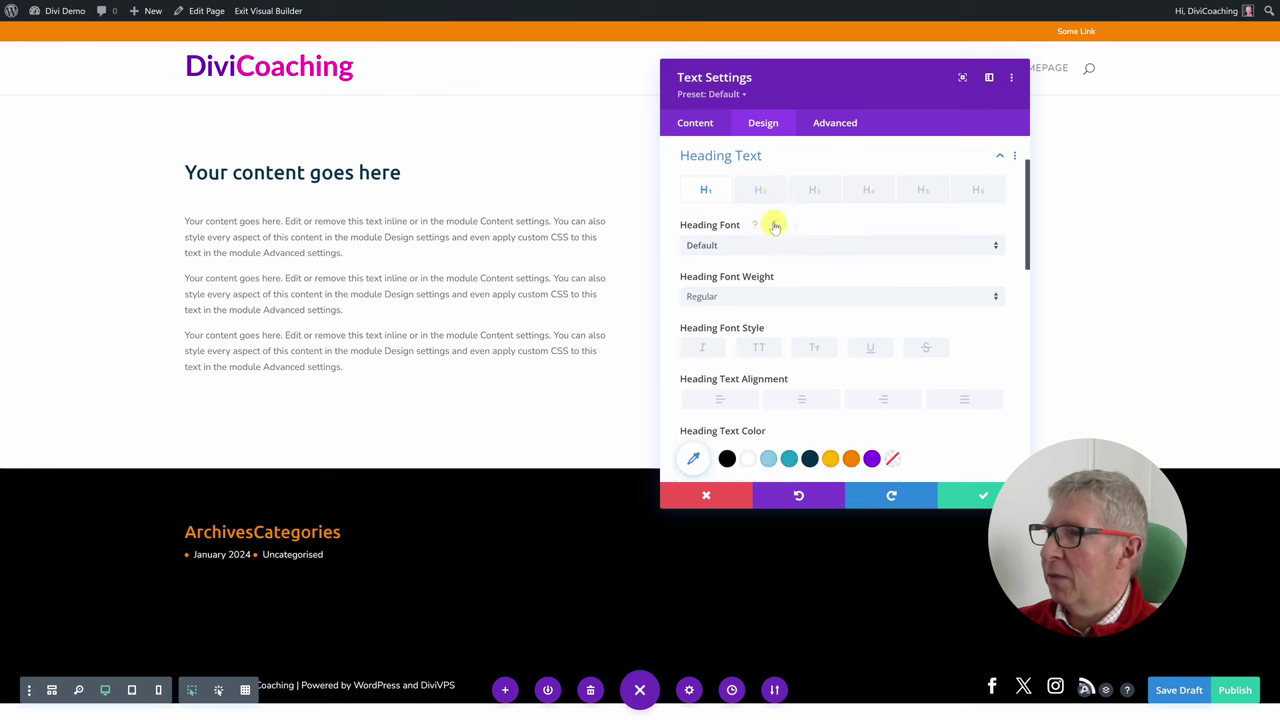
left_click(999, 156)
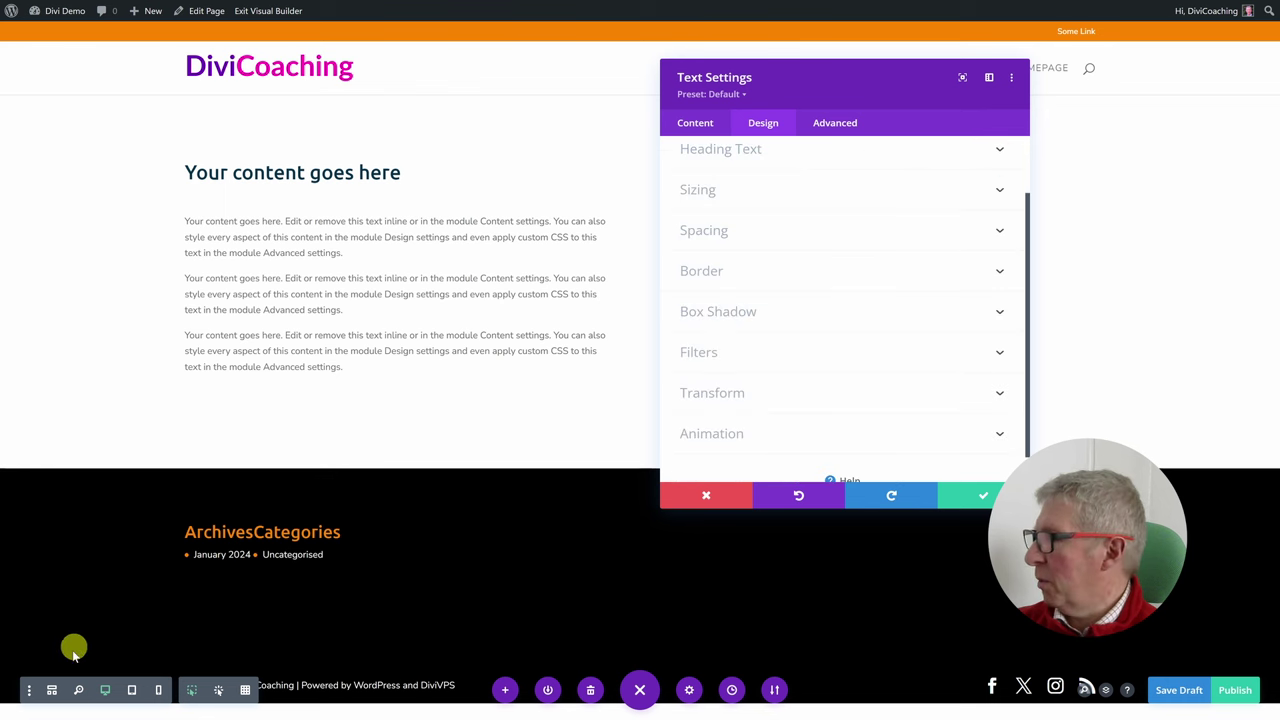
Try turning off Group Settings Into Closed Toggles and check the heading module's Content and Design settings.
left_click(29, 689)
left_click(263, 55)
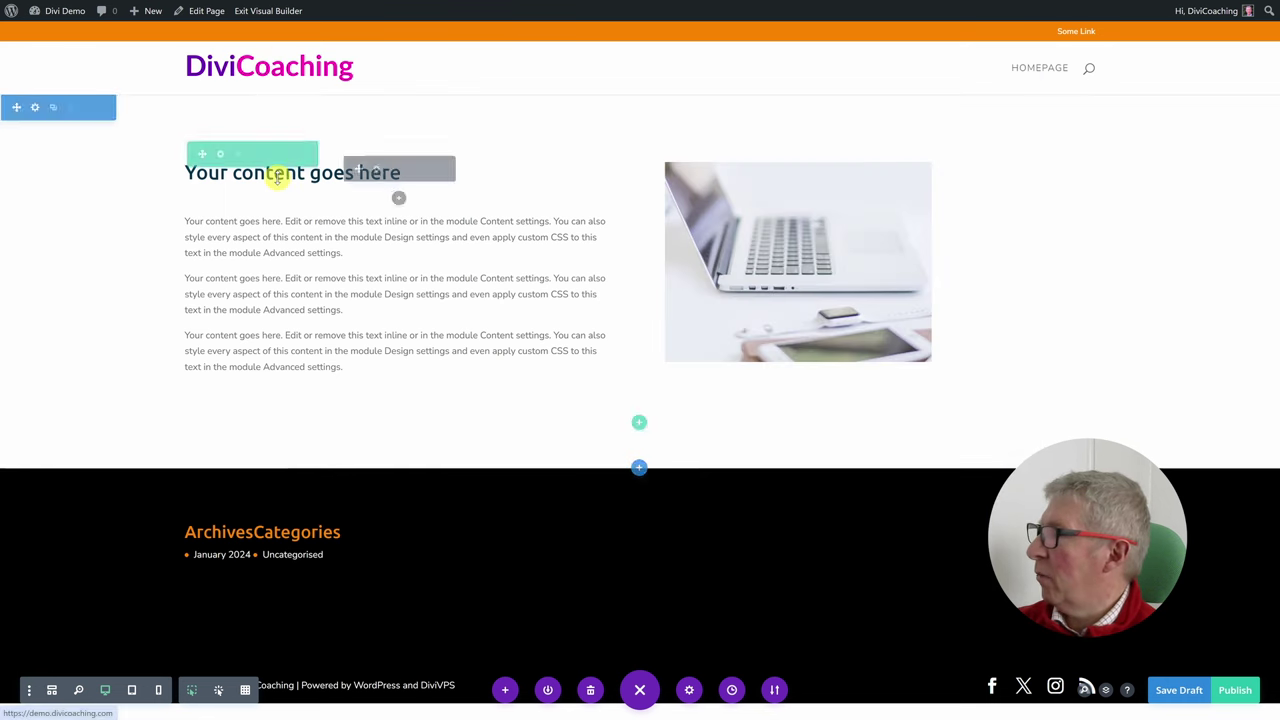
left_click(375, 169)
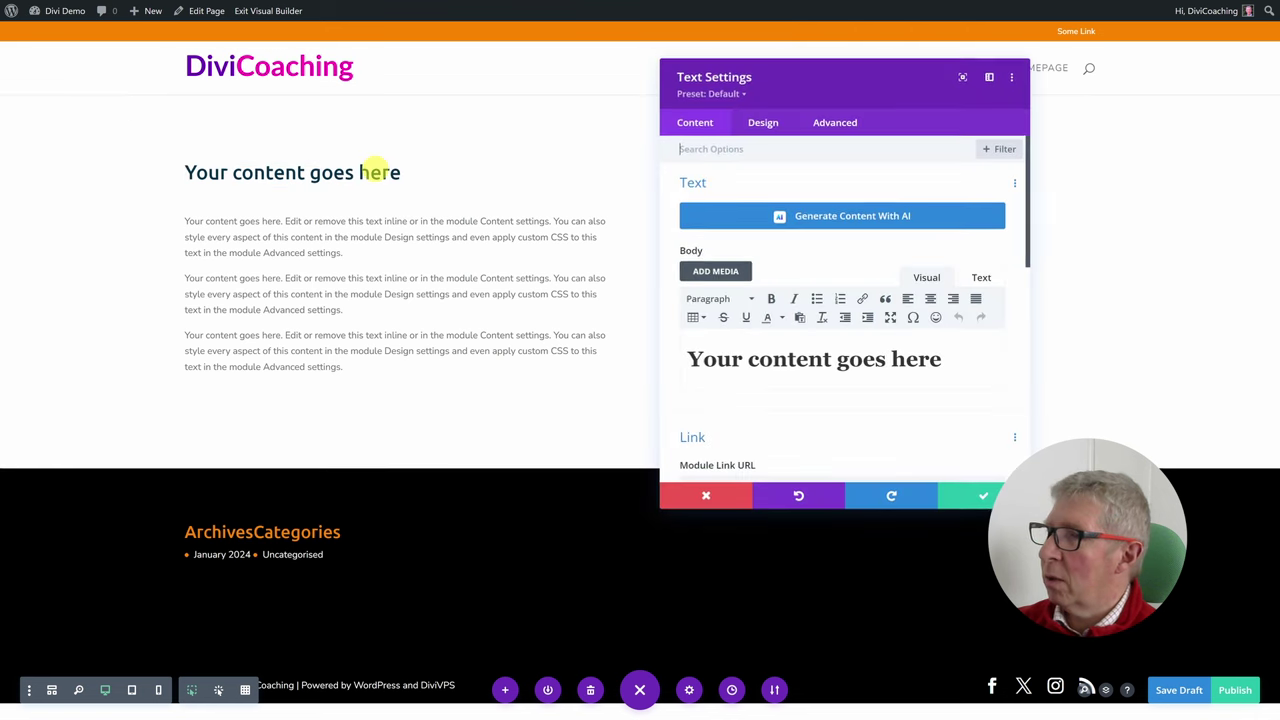
scroll(810, 266, "down", 10)
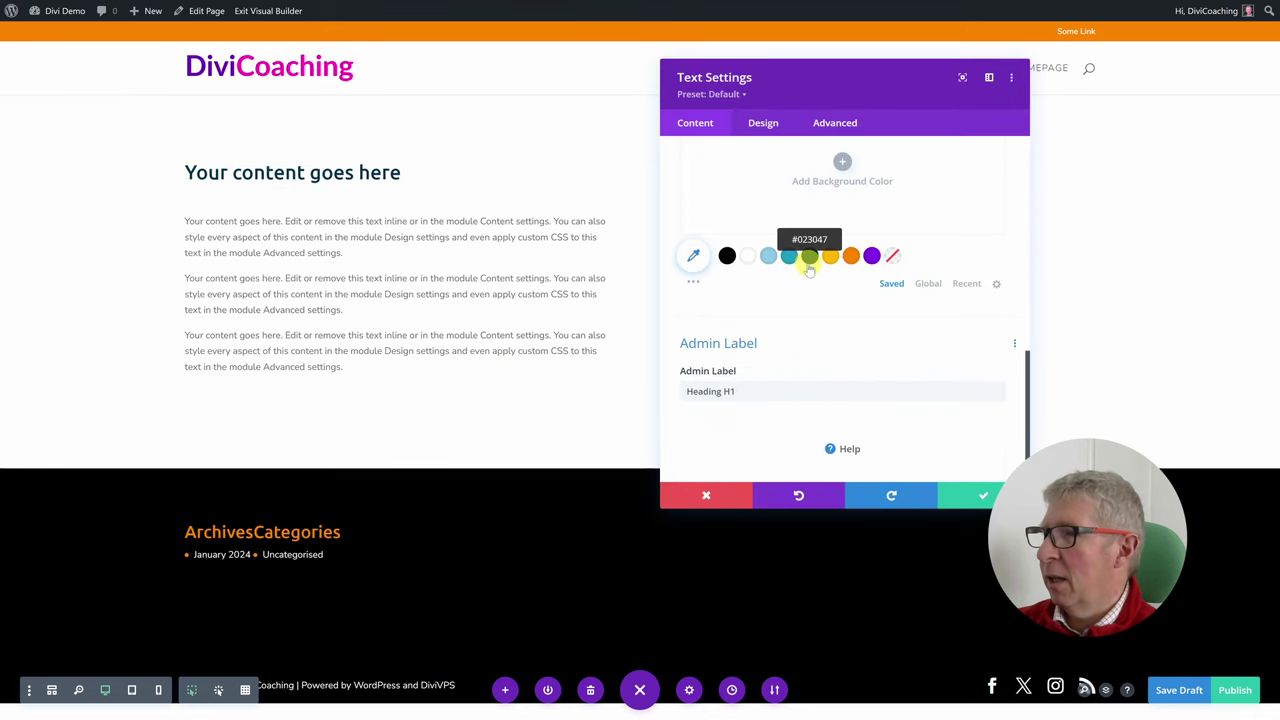
scroll(809, 263, "up", 10)
left_click(763, 122)
scroll(846, 253, "down", 15)
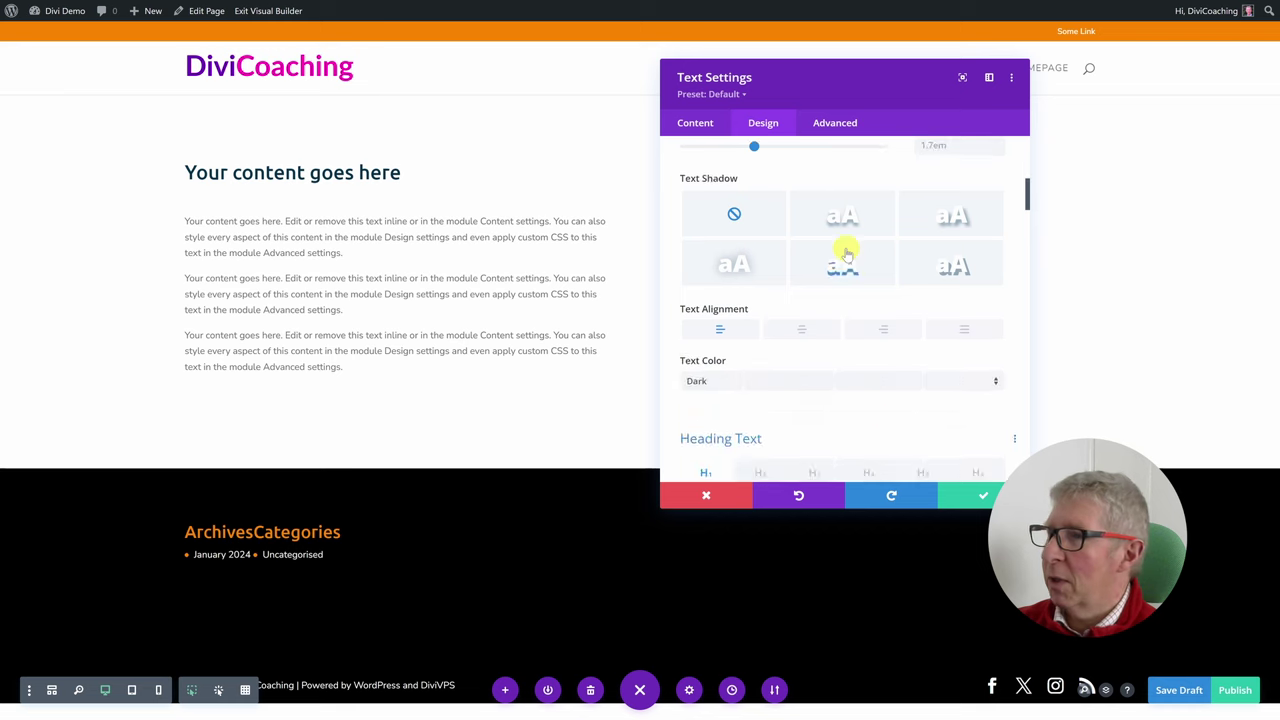
scroll(846, 253, "down", 15)
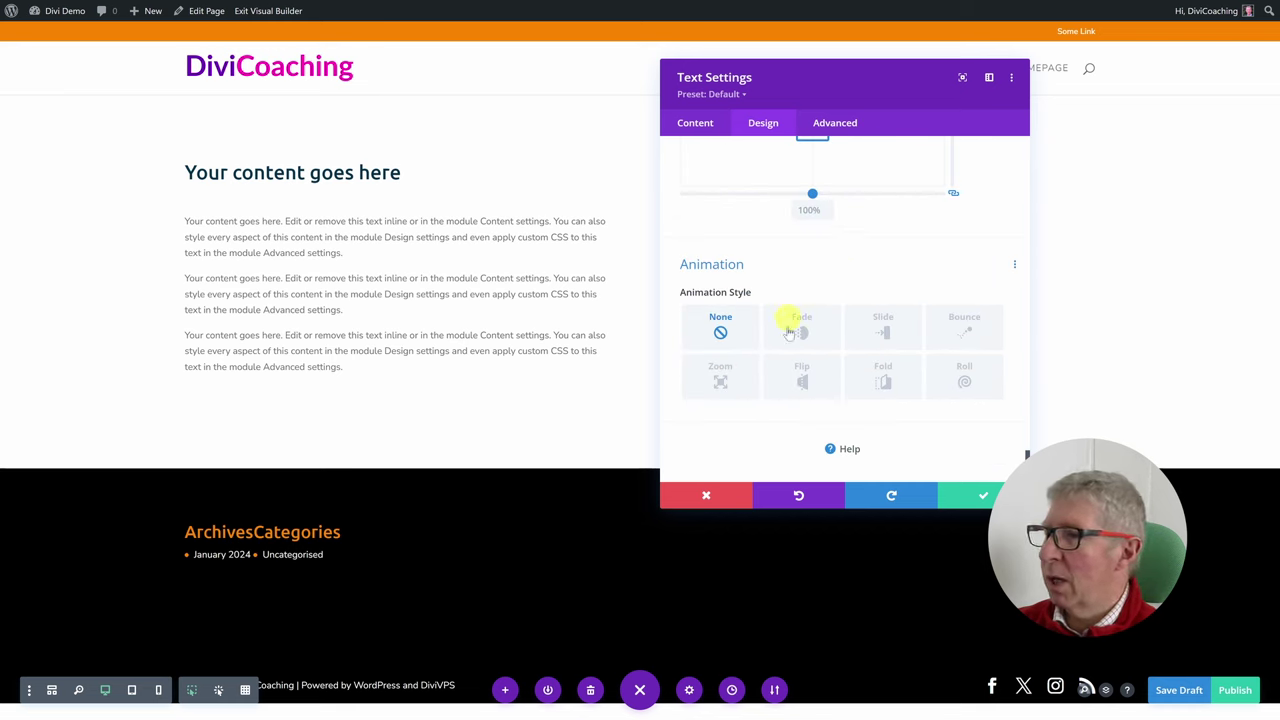
left_click(703, 497)
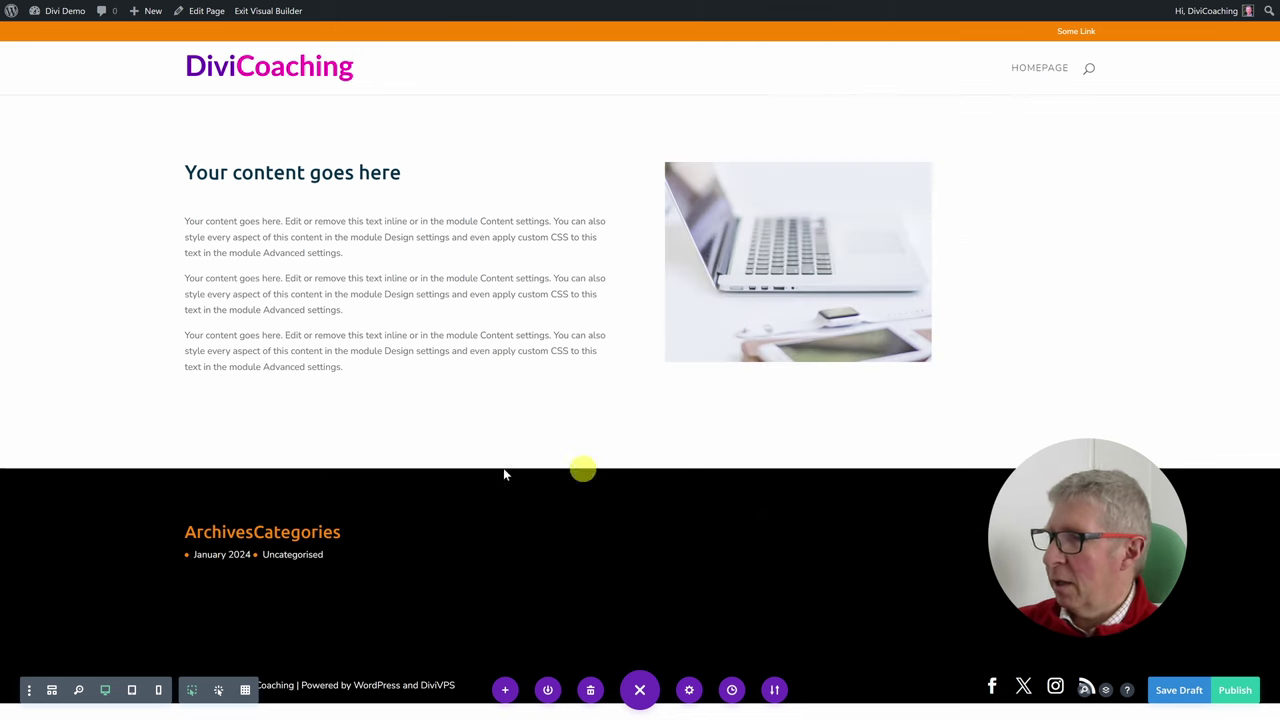
Turn Group Settings Into Closed Toggles back on in the Builder Settings.
left_click(30, 690)
left_click(76, 590)
scroll(222, 460, "down", 2)
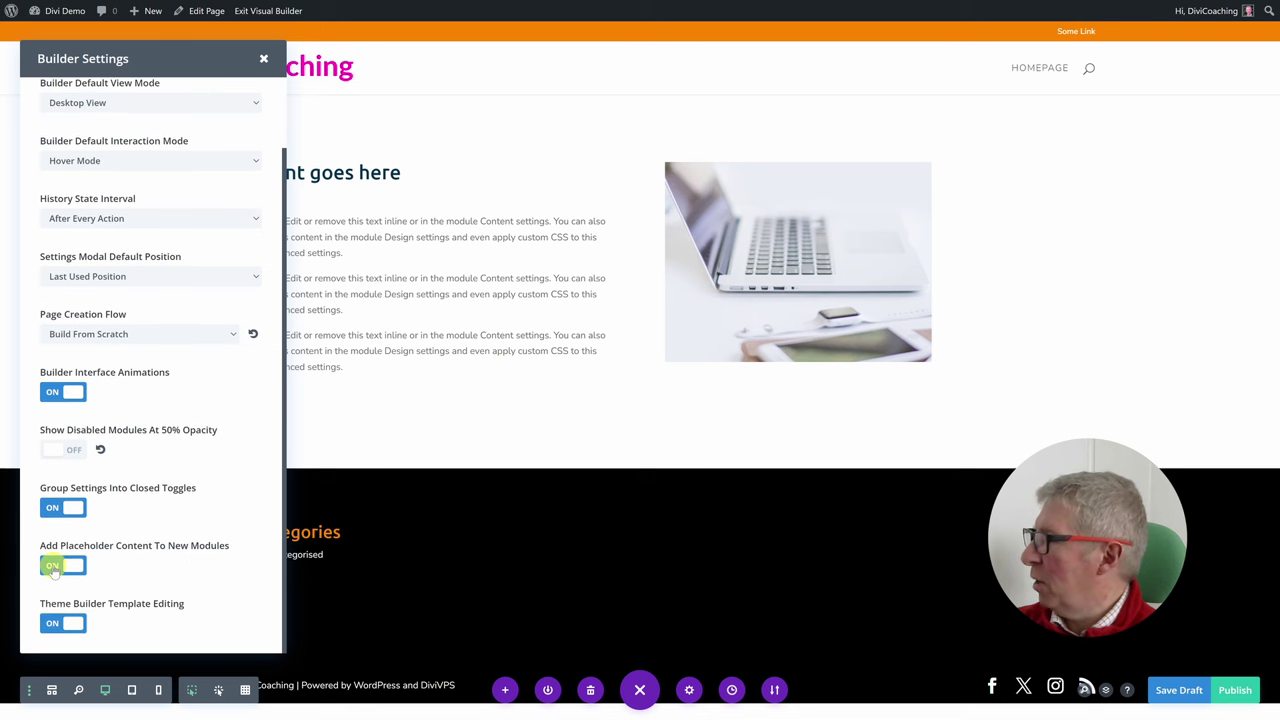
Add a Text module with placeholder content below the three-paragraph copy in the first column.
left_click(263, 62)
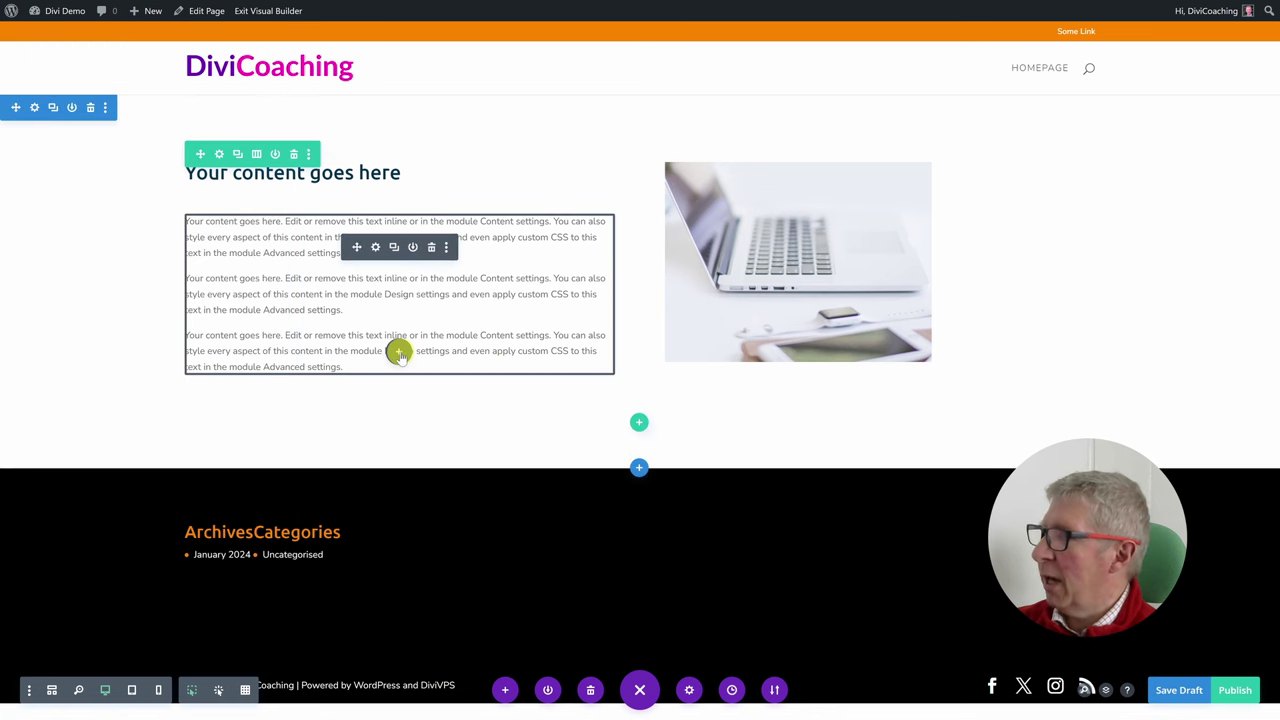
left_click(399, 353)
left_click(361, 432)
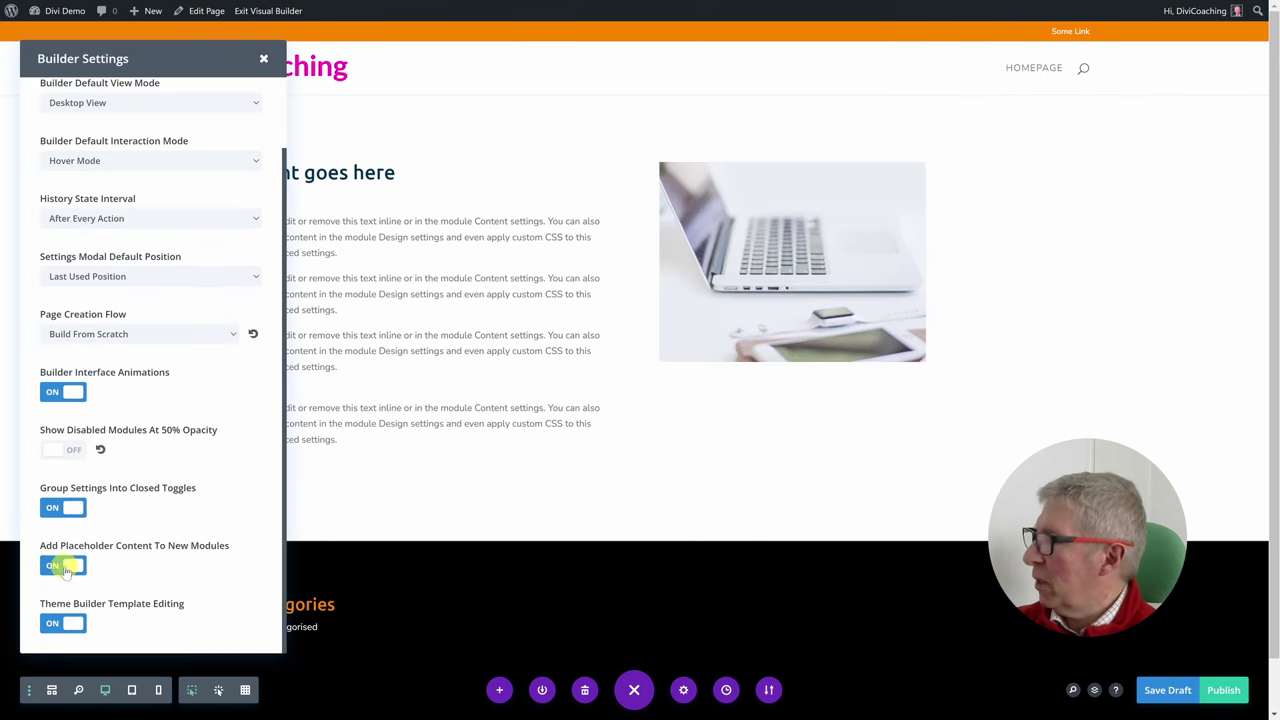
Turn off Add Placeholder Content To New Modules and add an empty Text module directly below the heading.
left_click(52, 566)
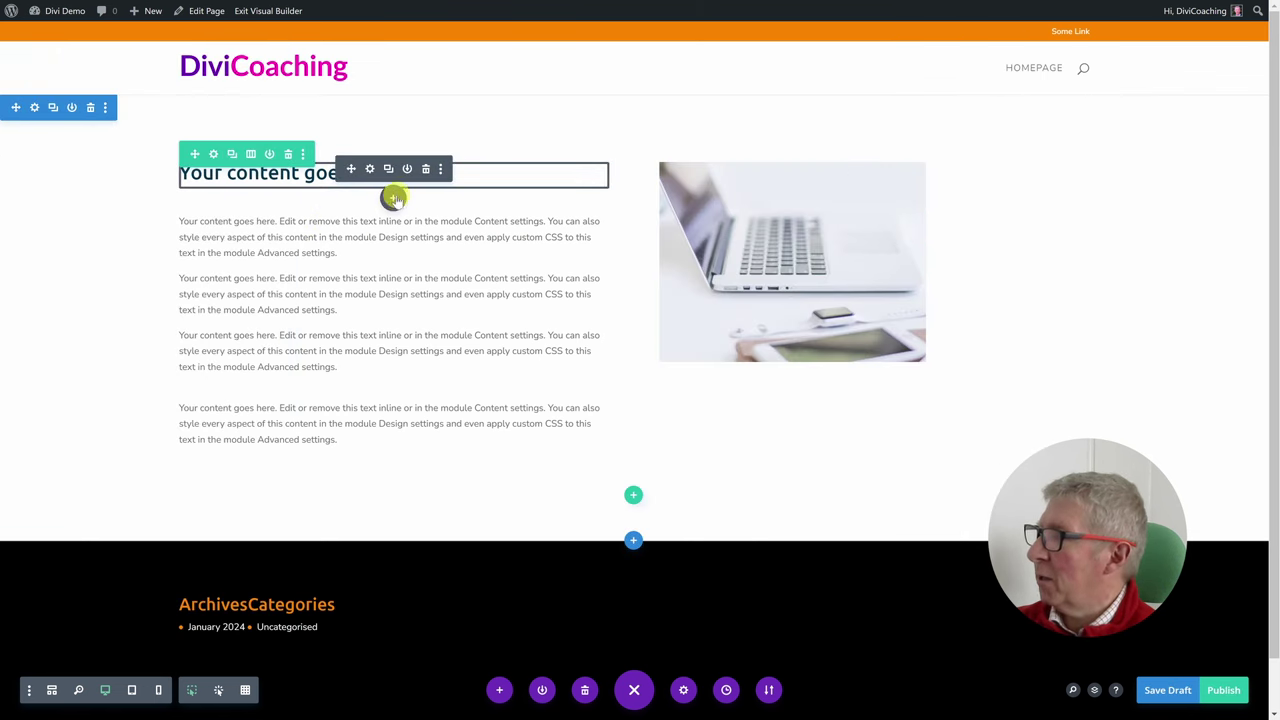
left_click(393, 199)
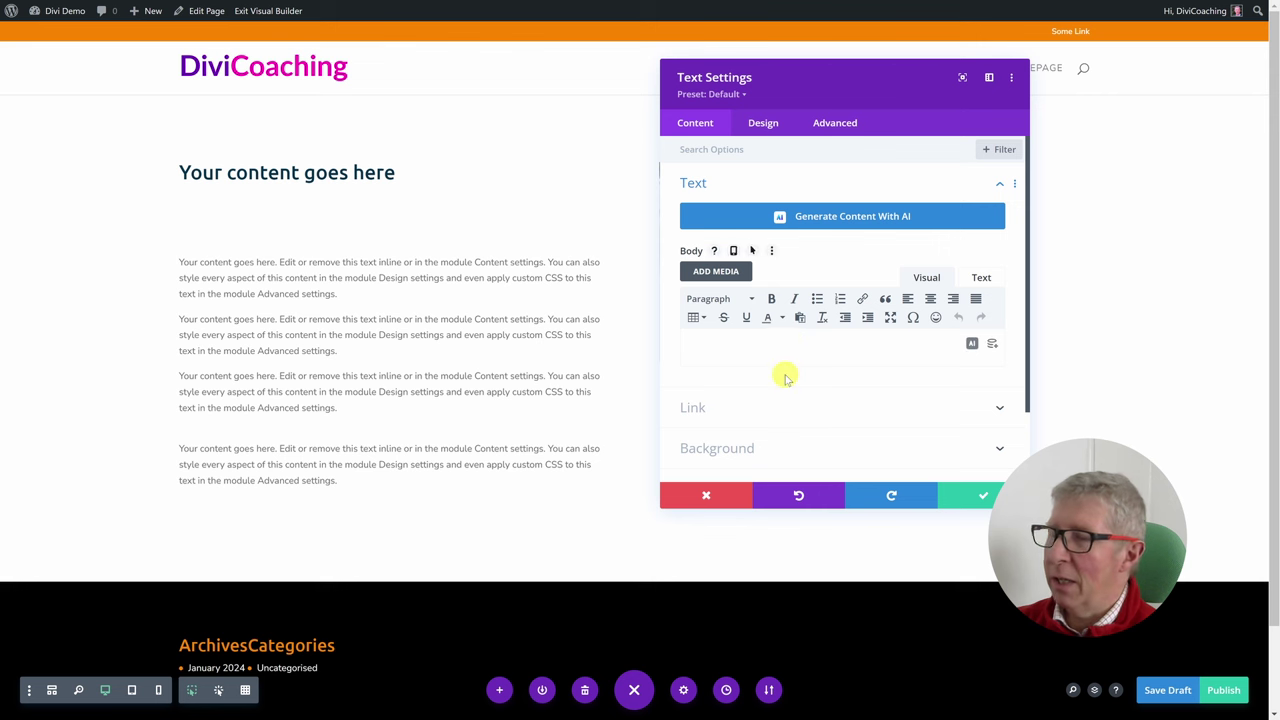
left_click(700, 494)
Turn Add Placeholder Content To New Modules back on in the Builder Settings.
left_click(31, 690)
scroll(150, 450, "down", 1)
left_click(57, 568)
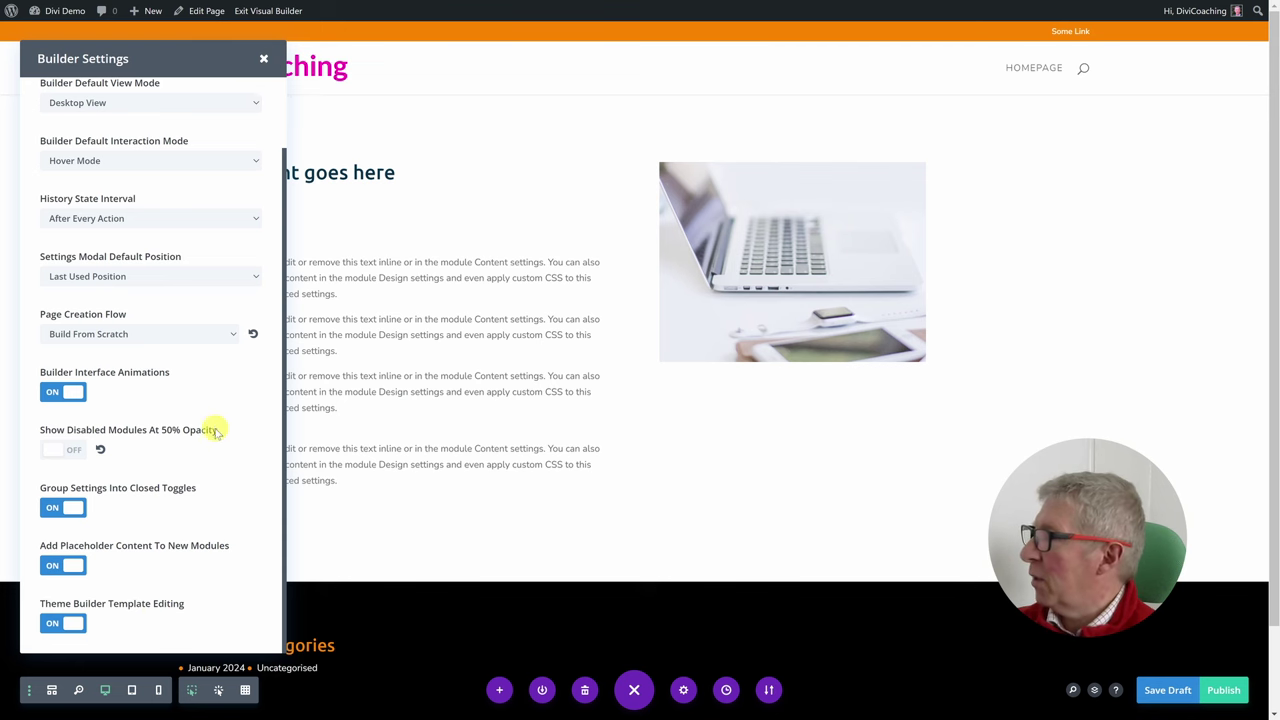
scroll(212, 420, "up", 2)
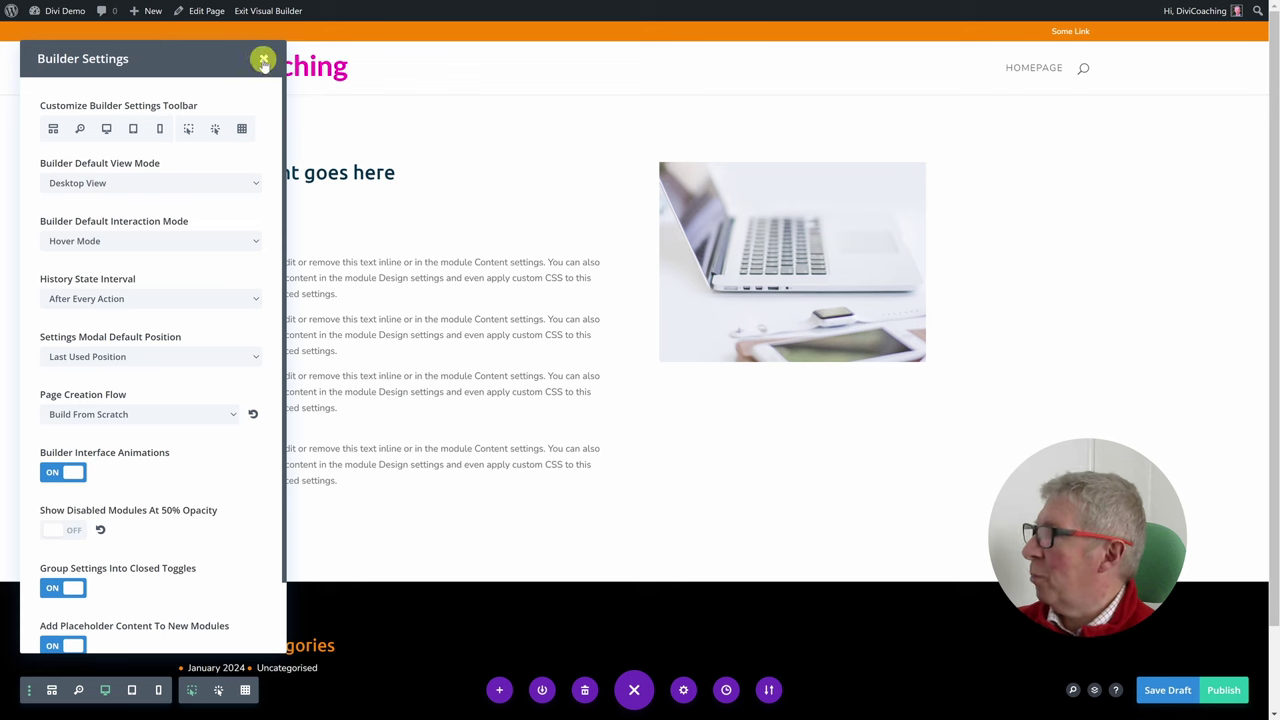
left_click(263, 58)
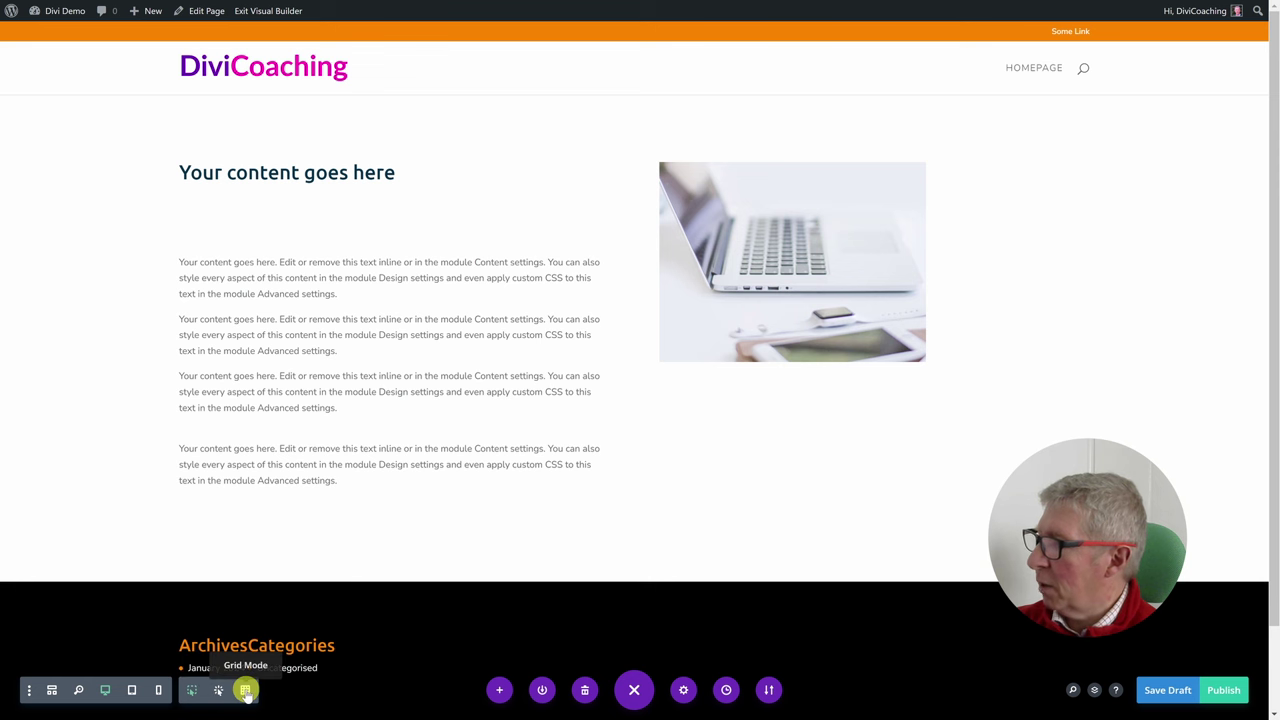
Compare Hover Mode with Click Mode by selecting the heading and image modules, and return to Hover Mode.
left_click(192, 690)
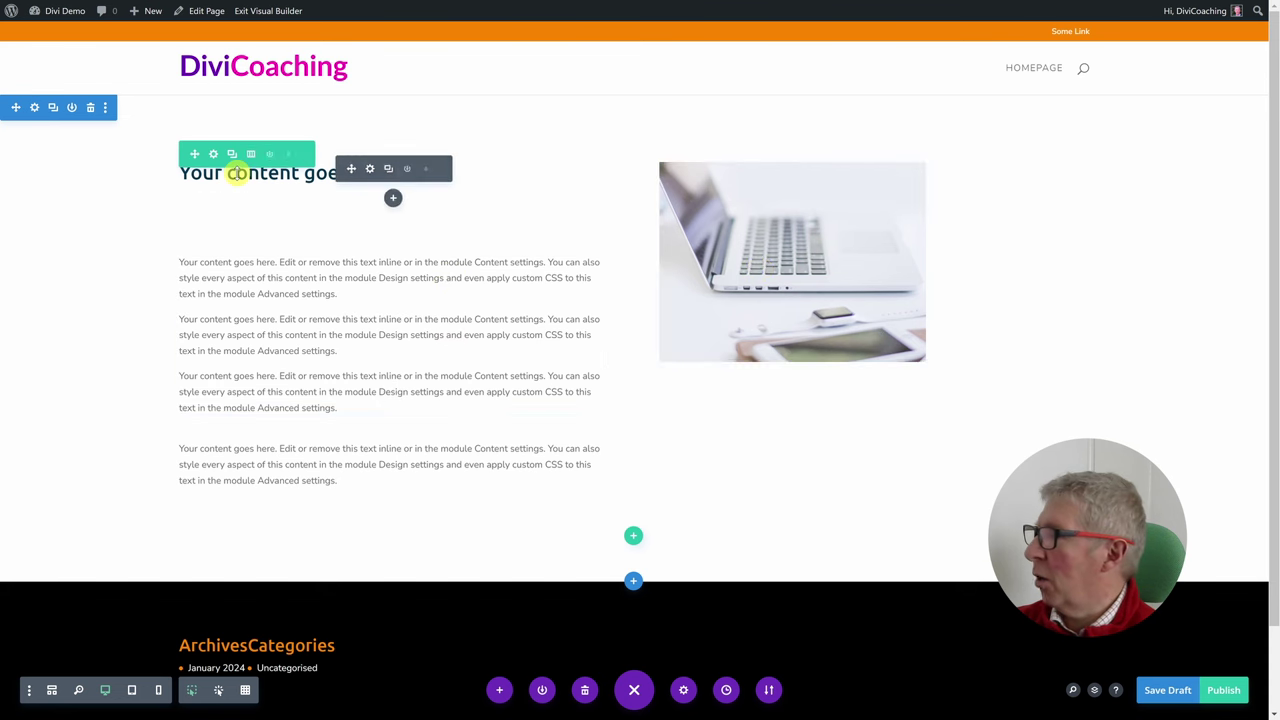
left_click(220, 694)
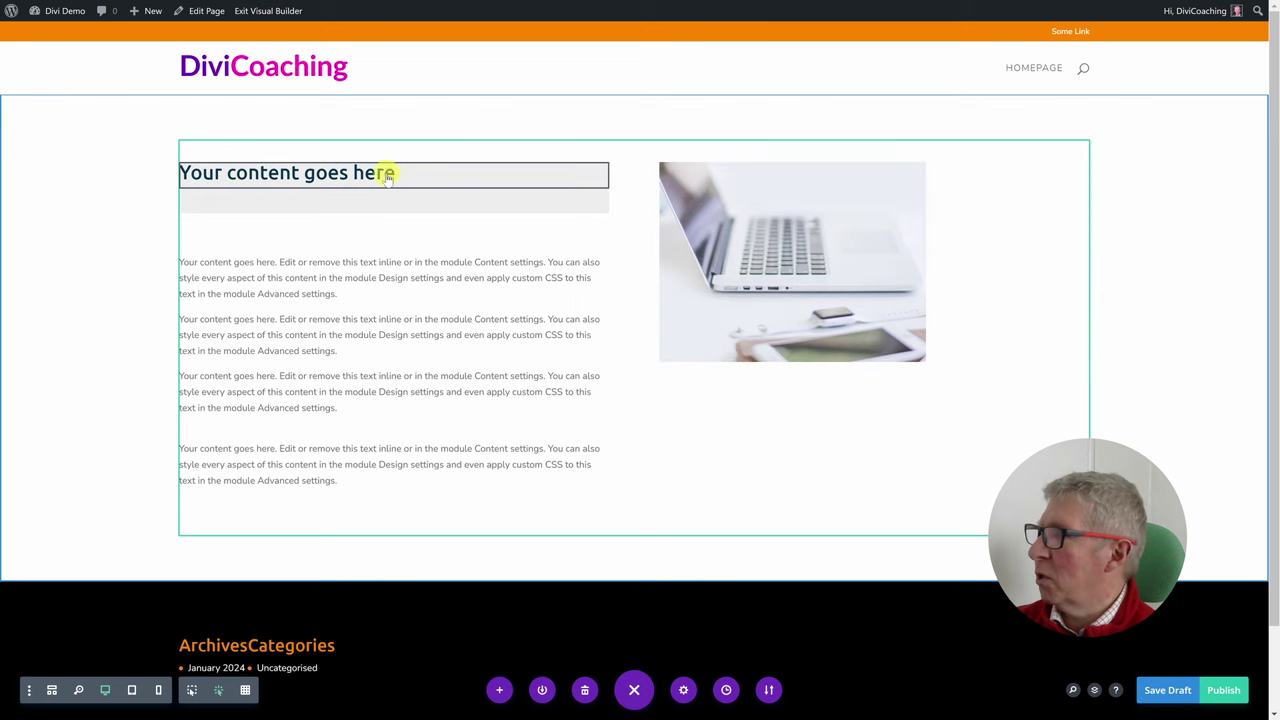
mouse_move(371, 171)
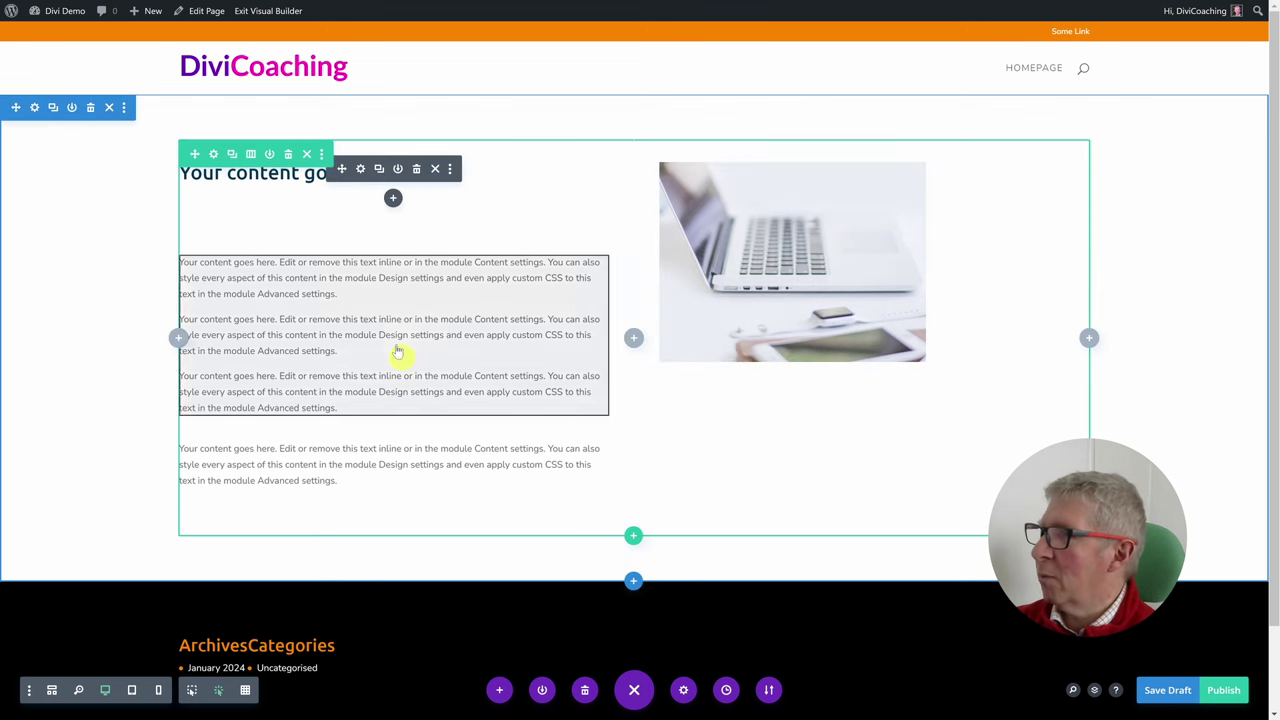
left_click_drag(346, 172, 371, 206)
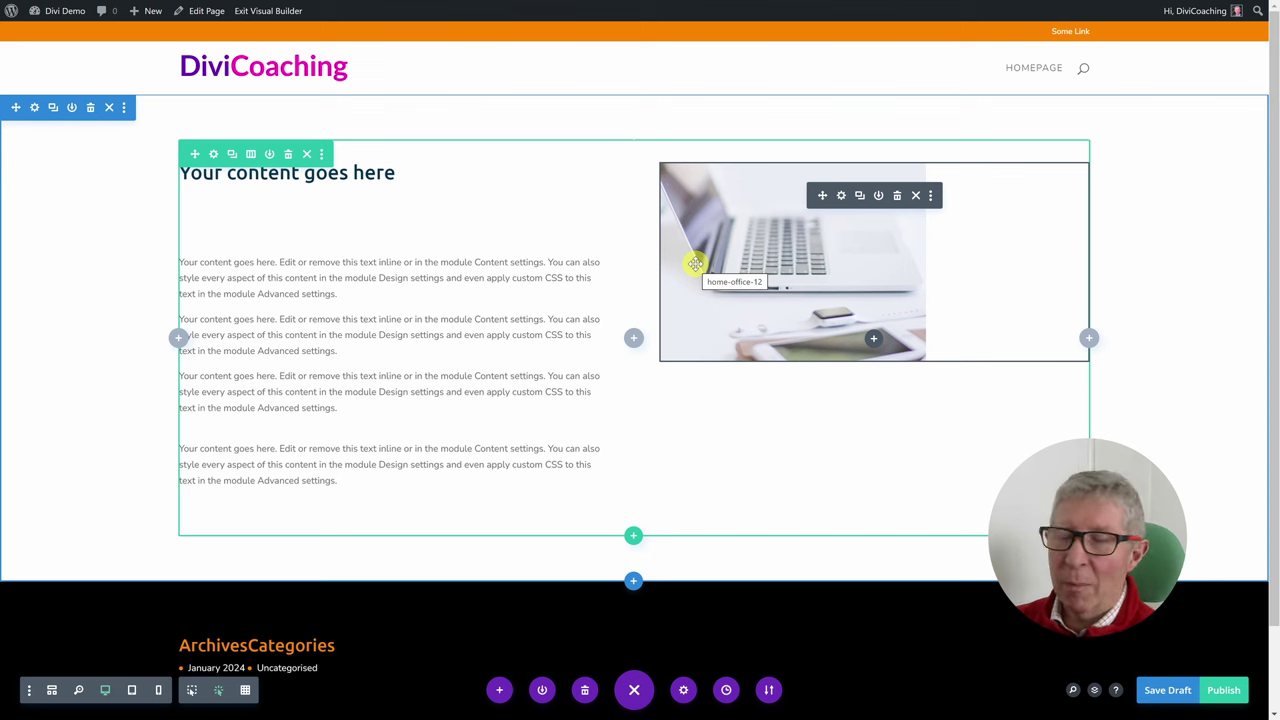
left_click(191, 690)
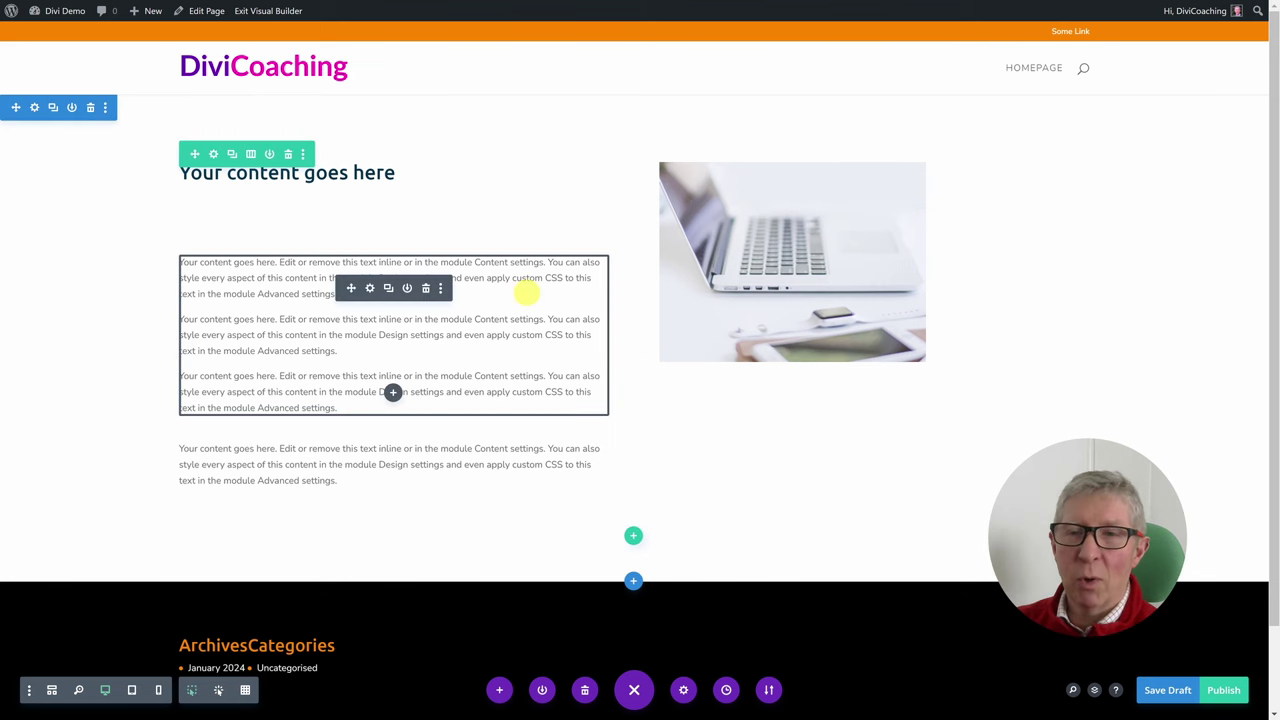
View the layout in Grid Mode and wireframe view, and return to desktop view in Hover Mode.
left_click(246, 690)
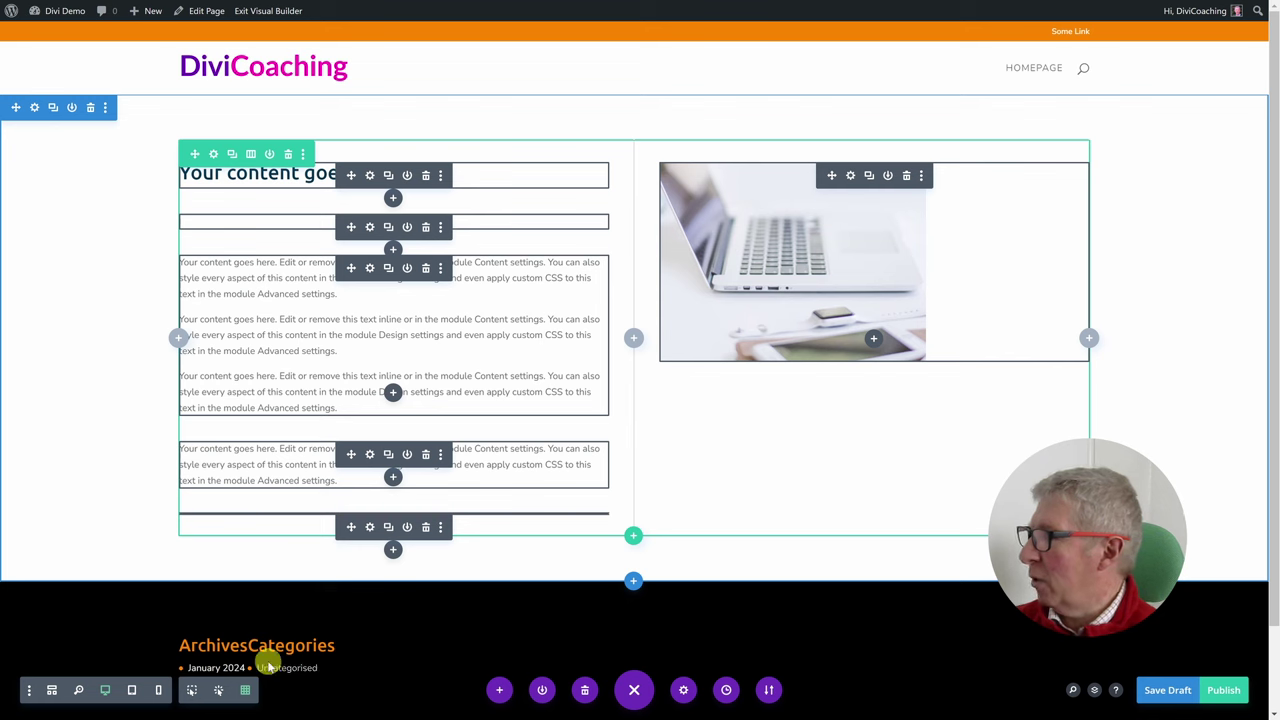
left_click(52, 690)
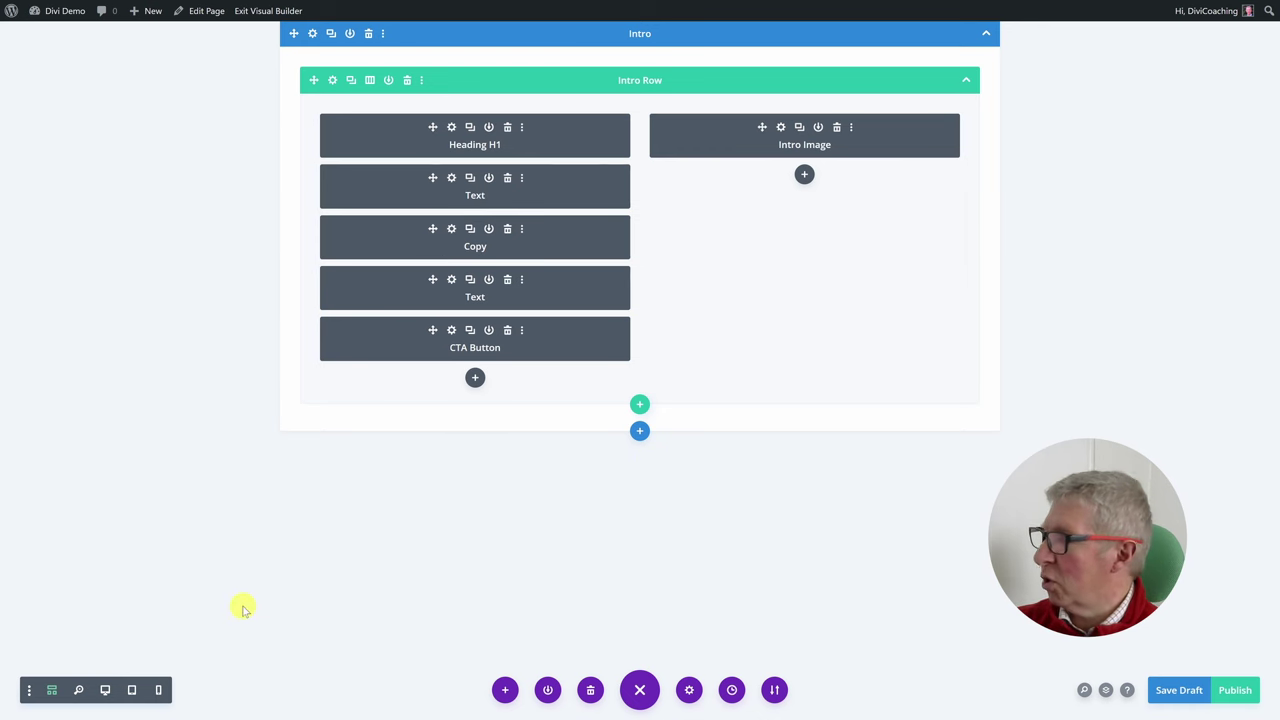
left_click(105, 690)
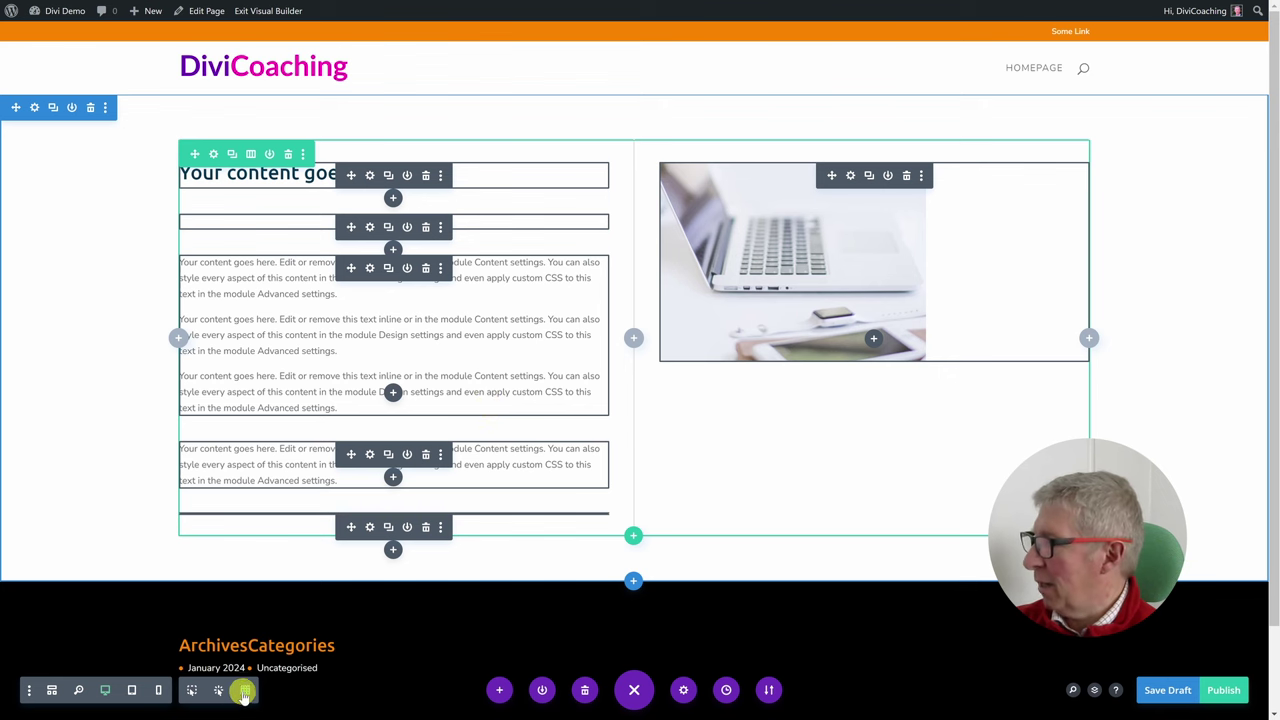
left_click(190, 690)
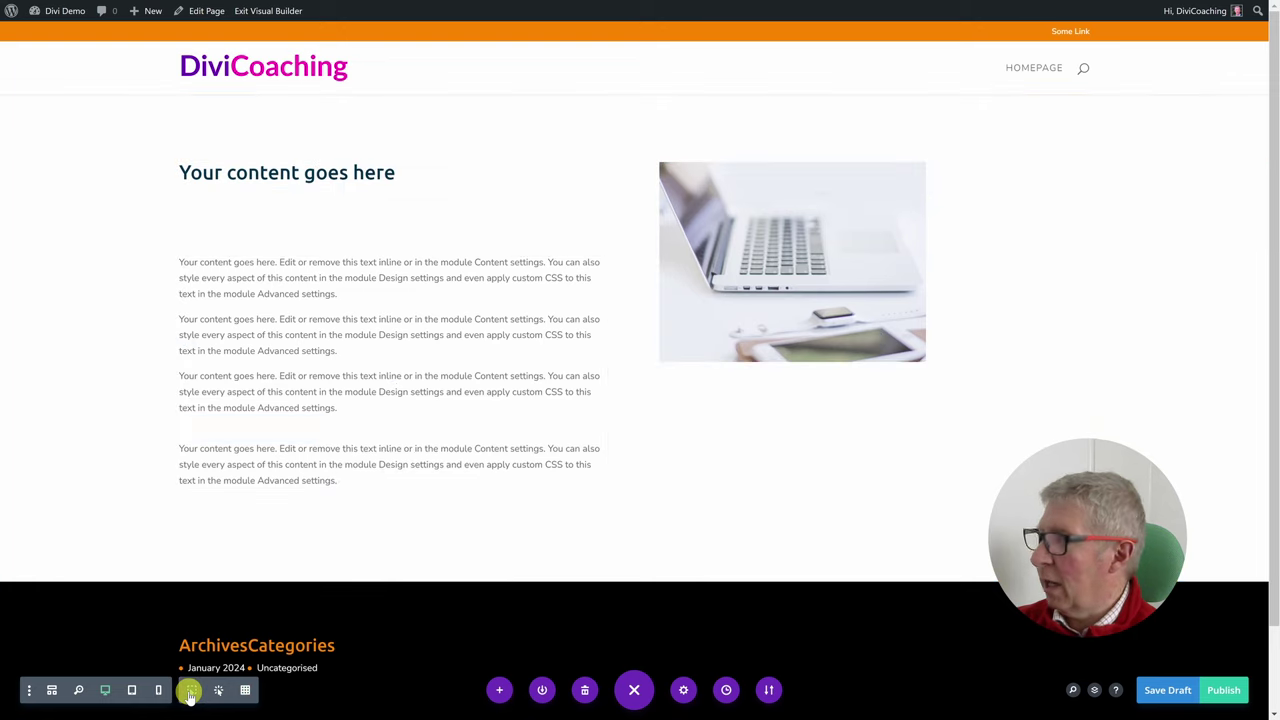
Remove Hover Mode, Click Mode and Grid Mode from the customizable toolbar in the Builder Settings.
left_click(29, 690)
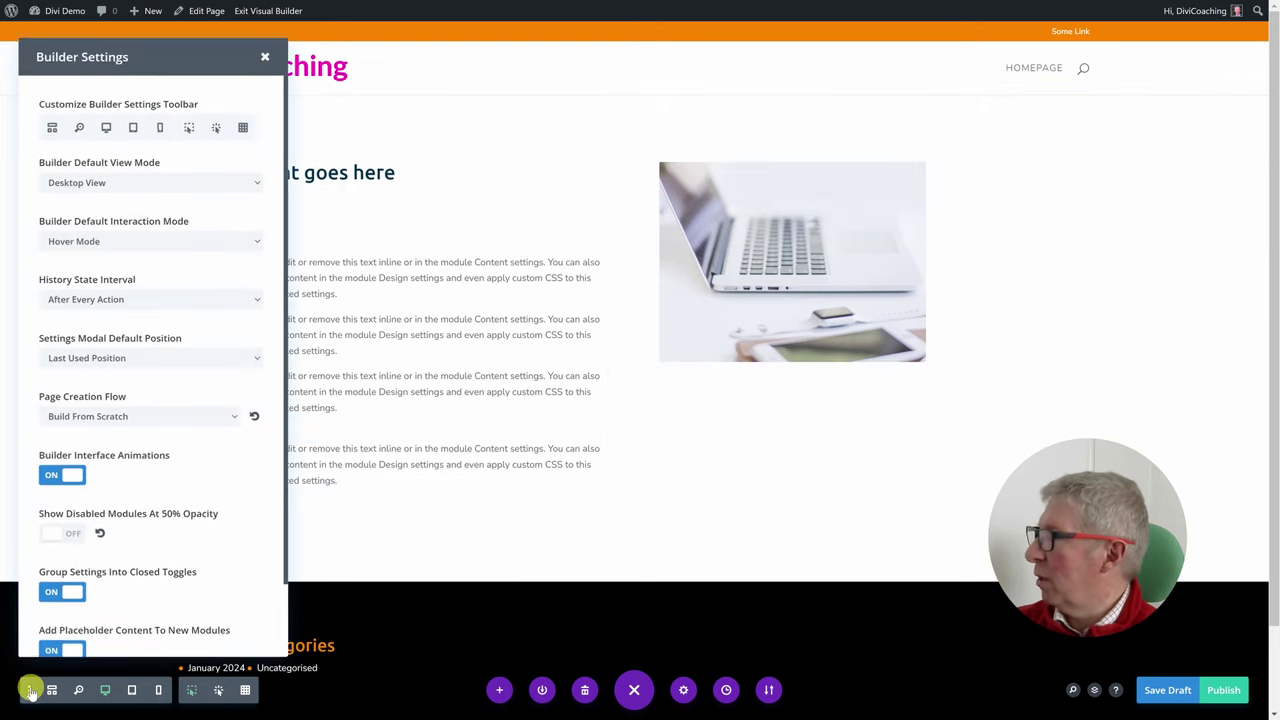
left_click(189, 129)
left_click(215, 129)
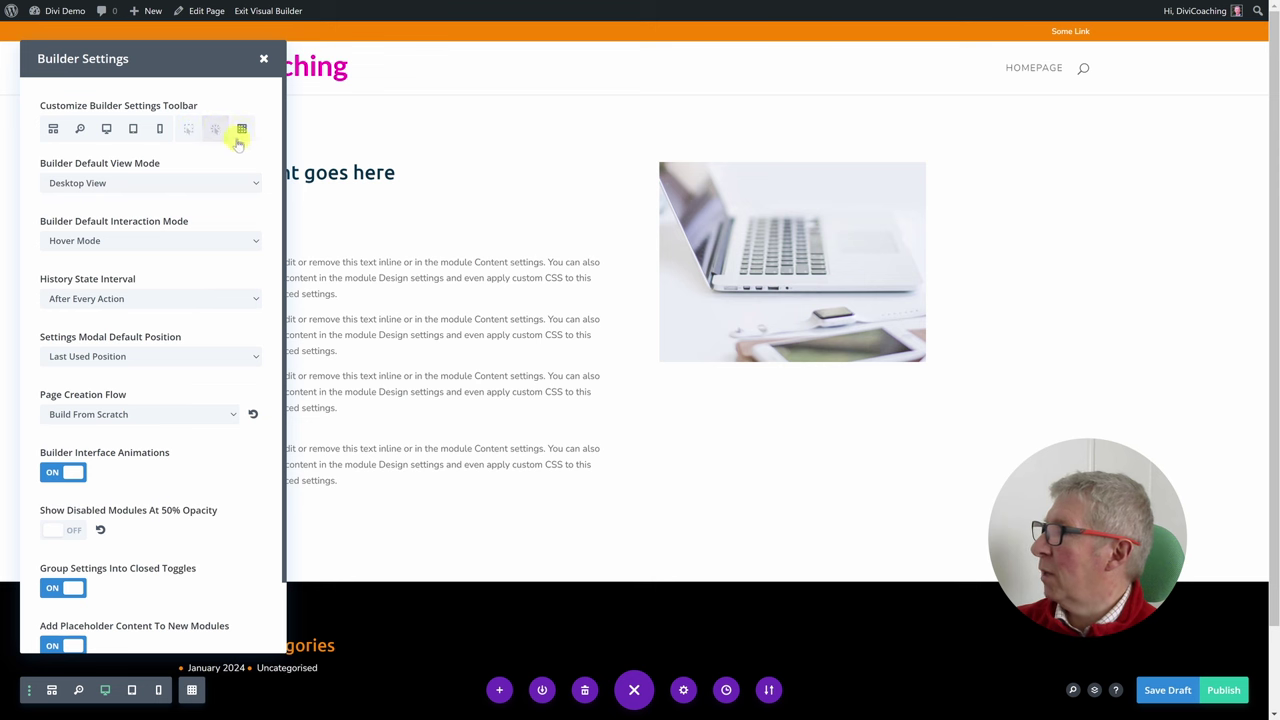
left_click(241, 129)
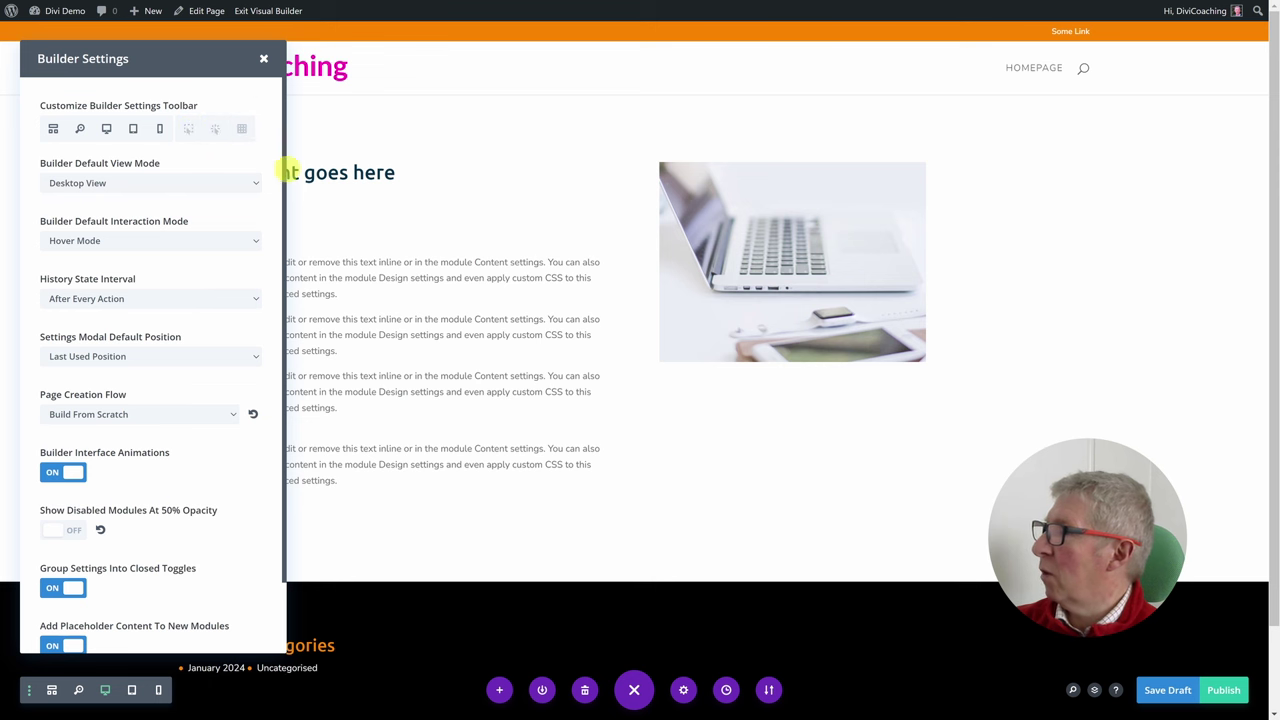
left_click(264, 61)
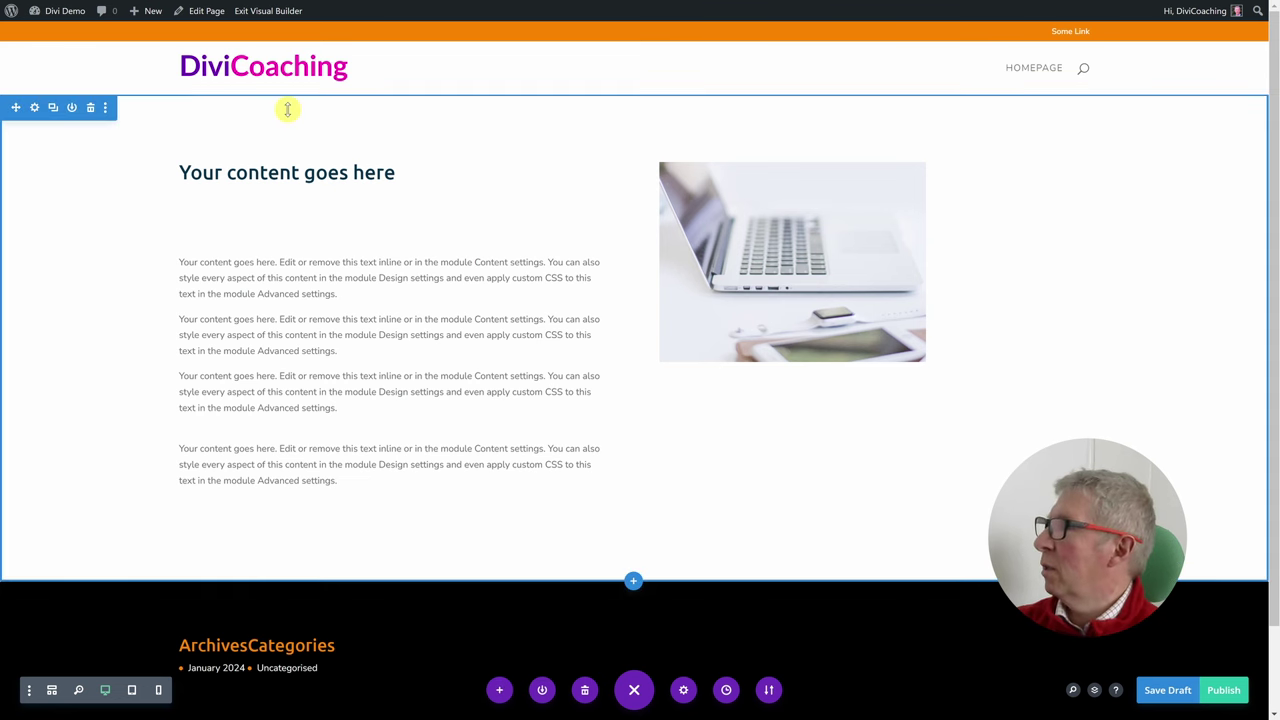
Clear the entire page layout and dismiss the row insertion dialog.
left_click(585, 689)
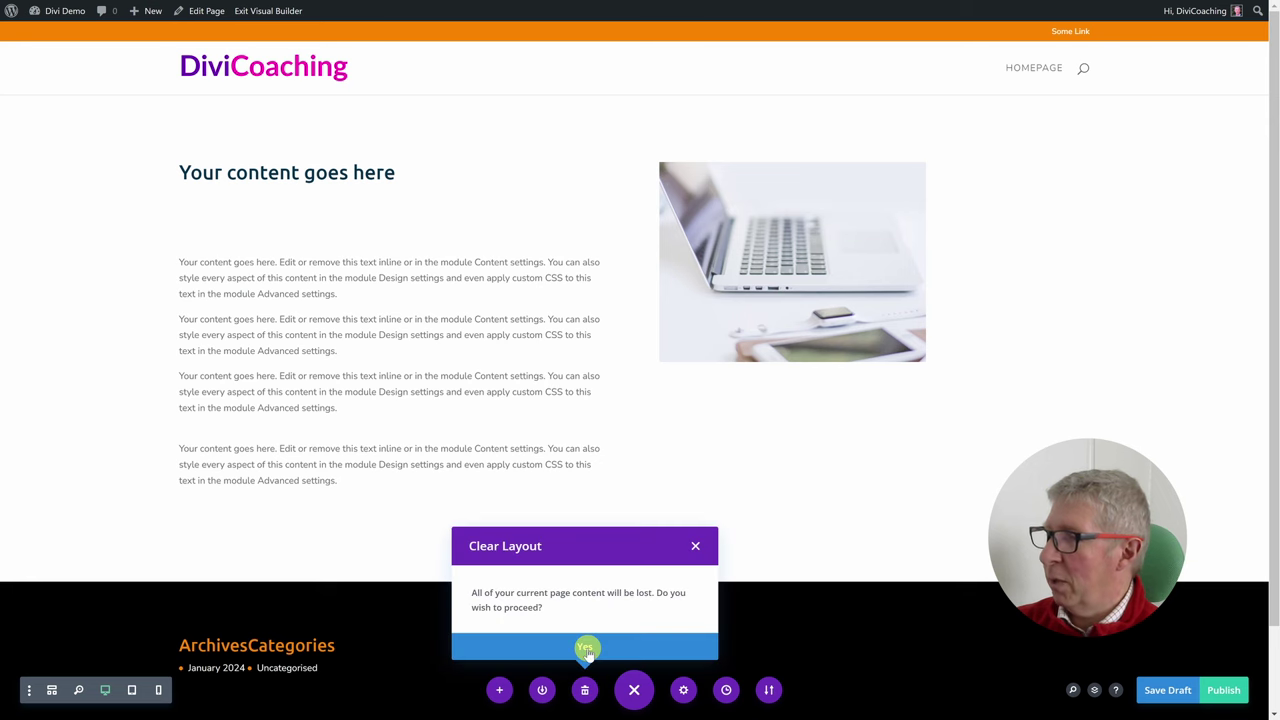
left_click(585, 647)
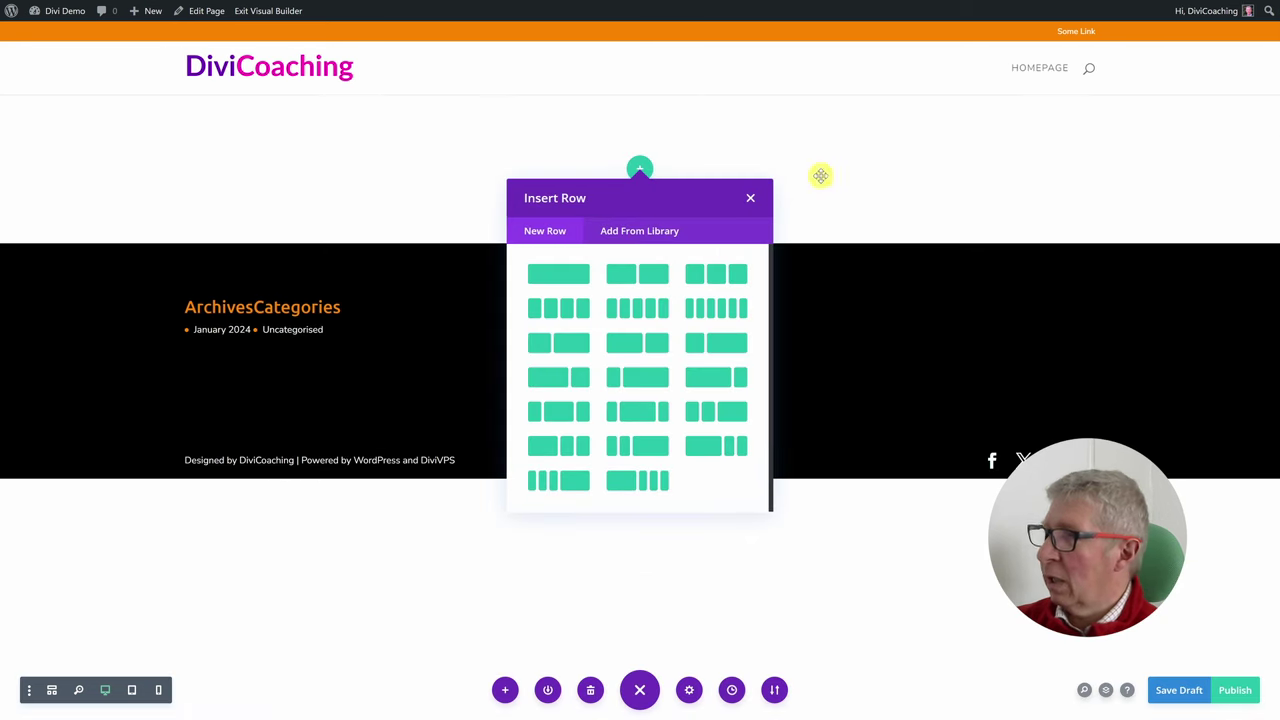
left_click(750, 198)
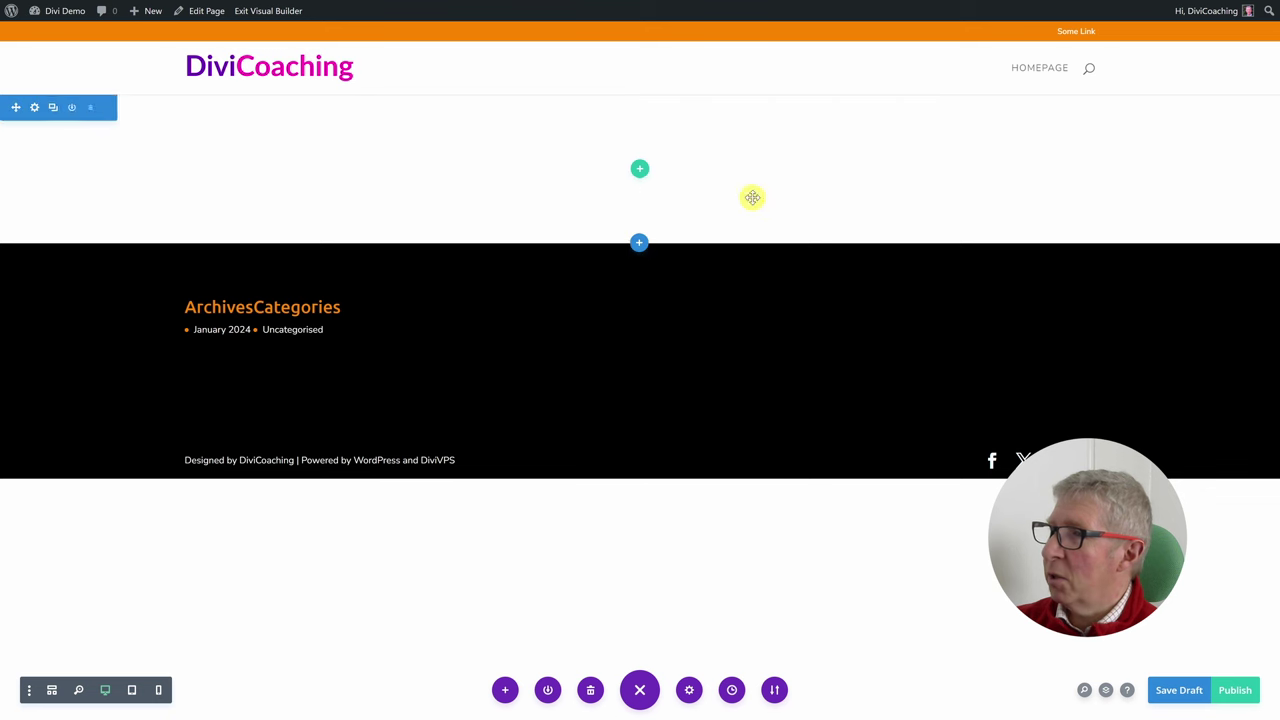
Try to load a premade layout from the Design Portfolio pack onto the page.
left_click(505, 690)
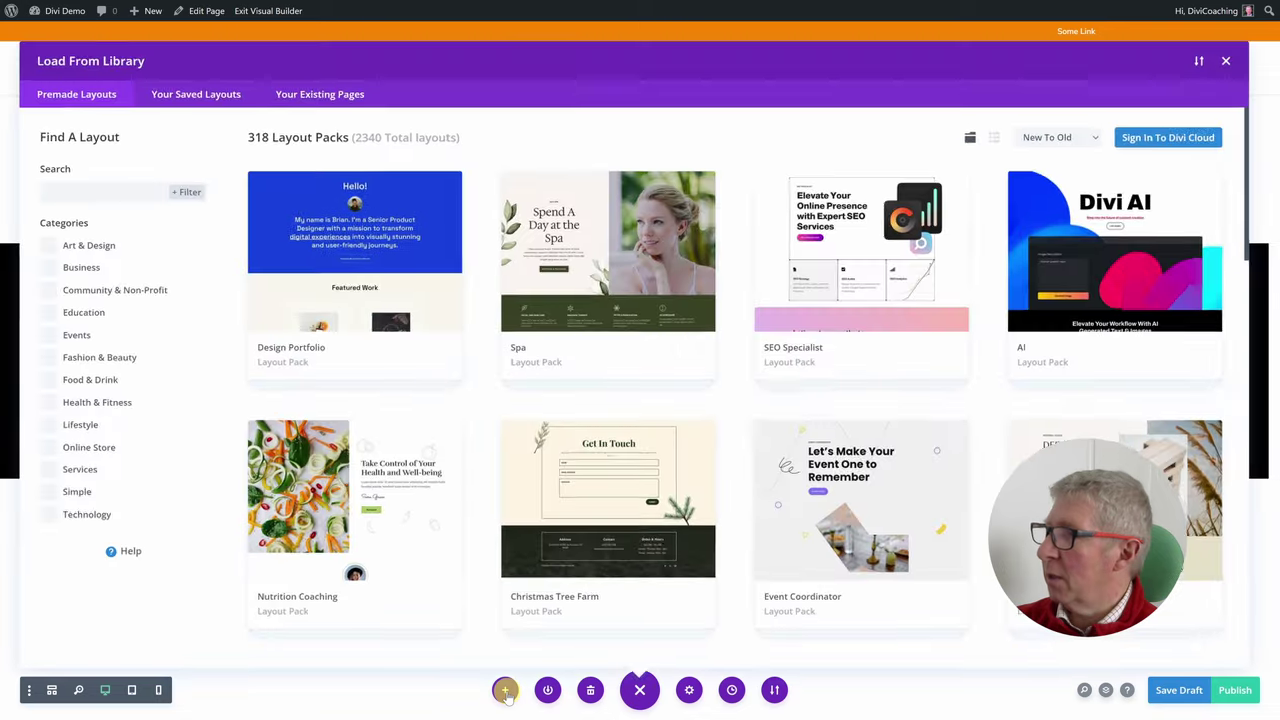
left_click(363, 243)
left_click(330, 600)
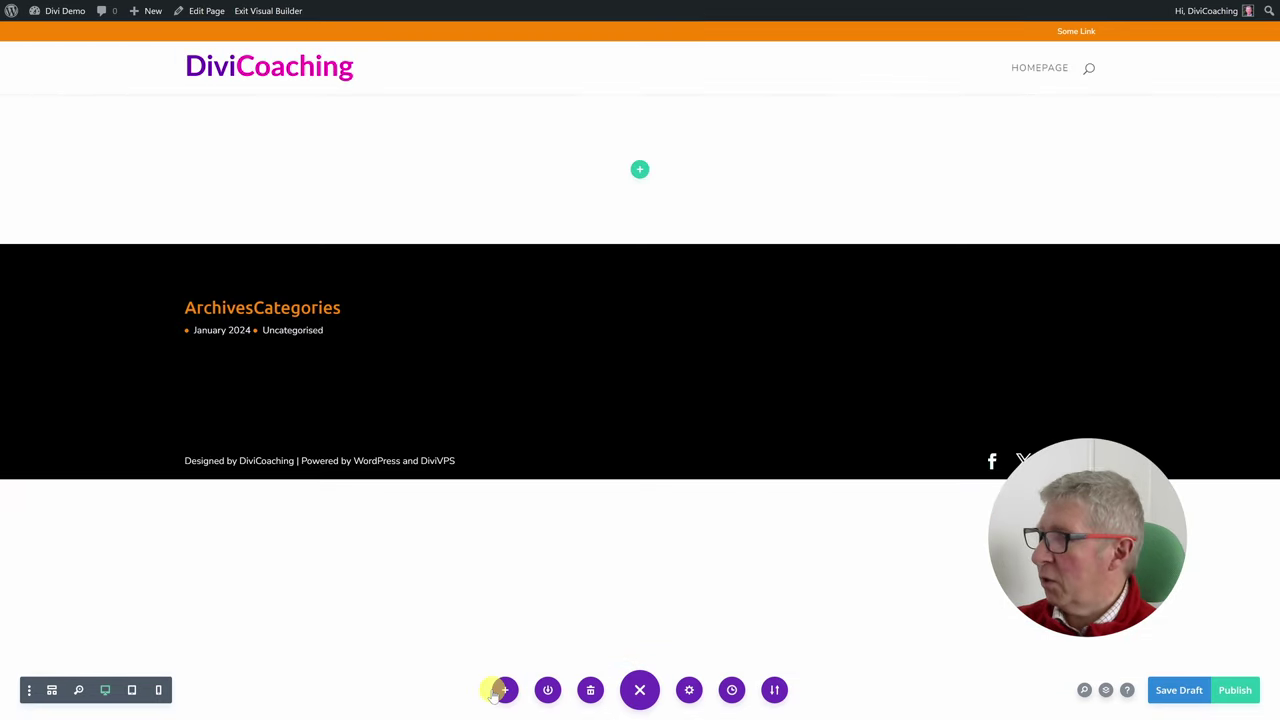
Load the Services layout from the Nutrition Coaching pack with its design presets and look over the imported page.
left_click(505, 690)
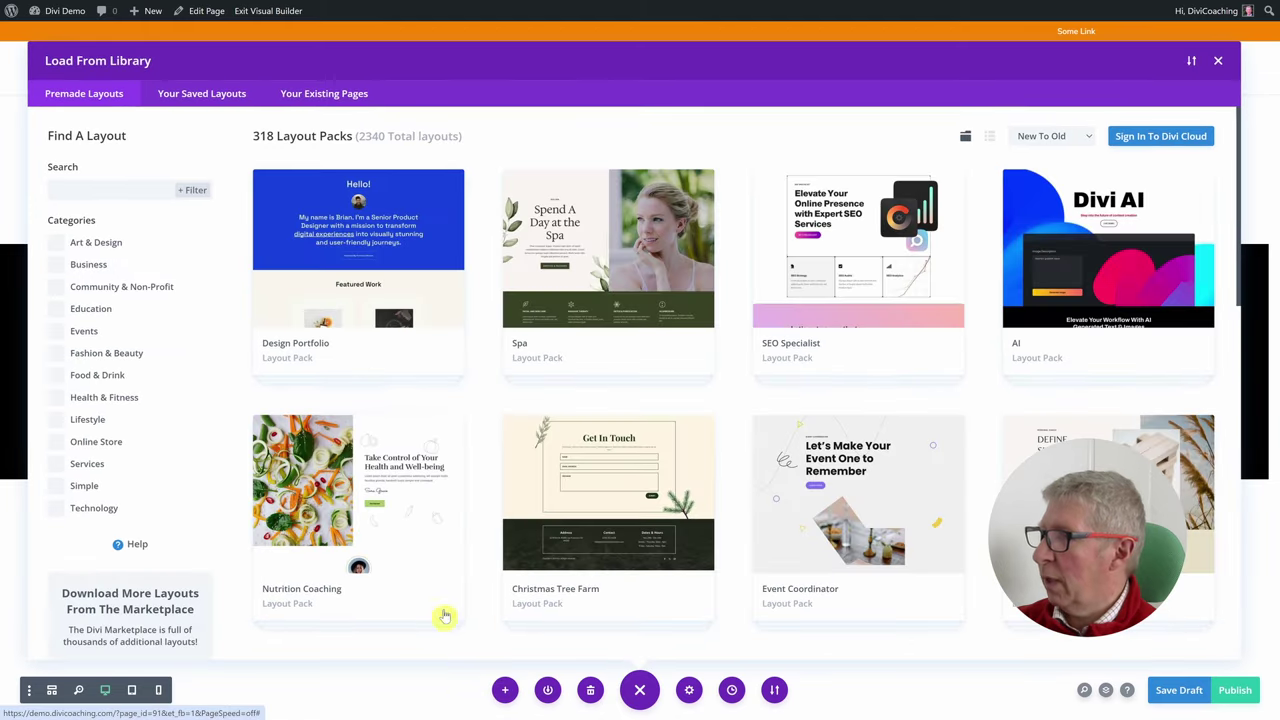
left_click(366, 497)
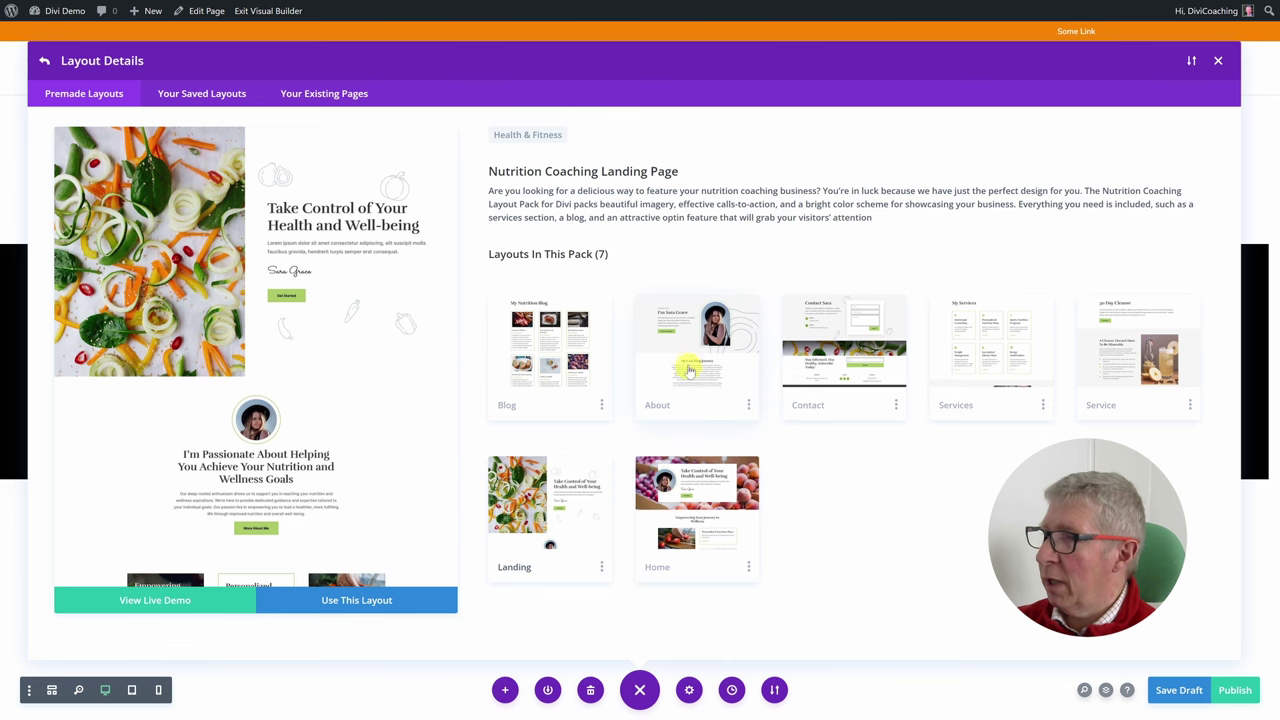
left_click(984, 336)
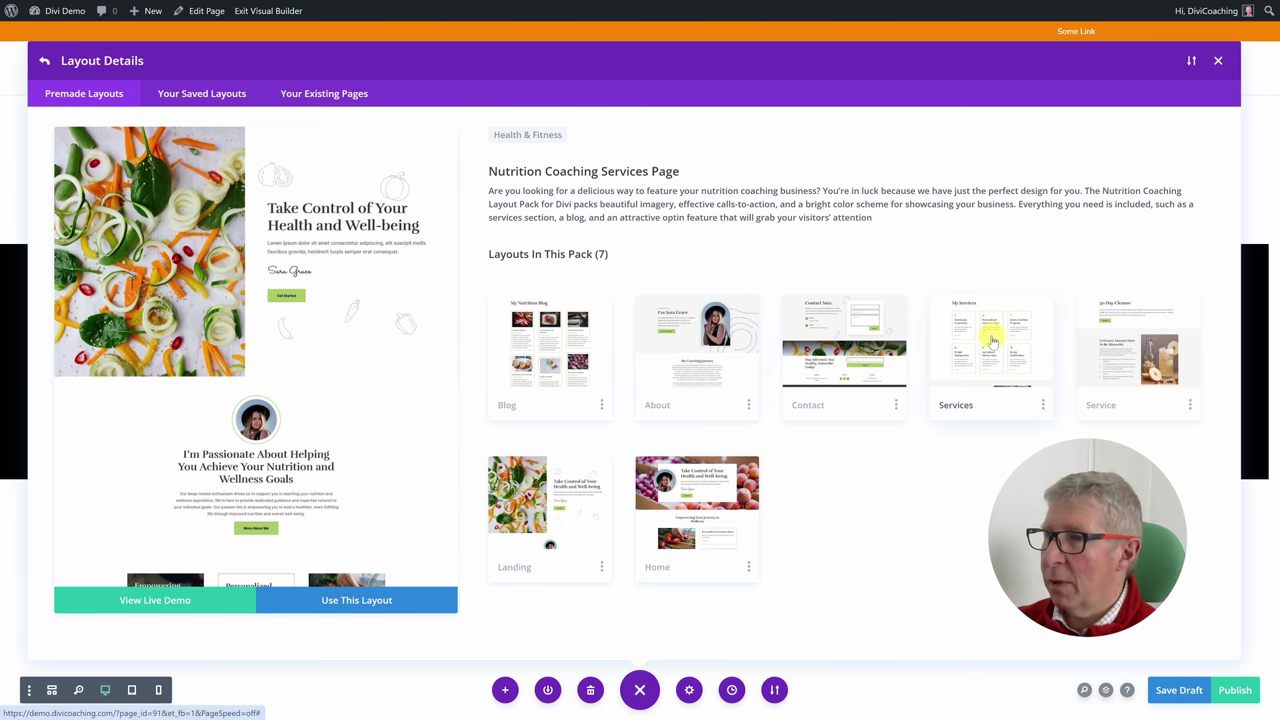
left_click(346, 600)
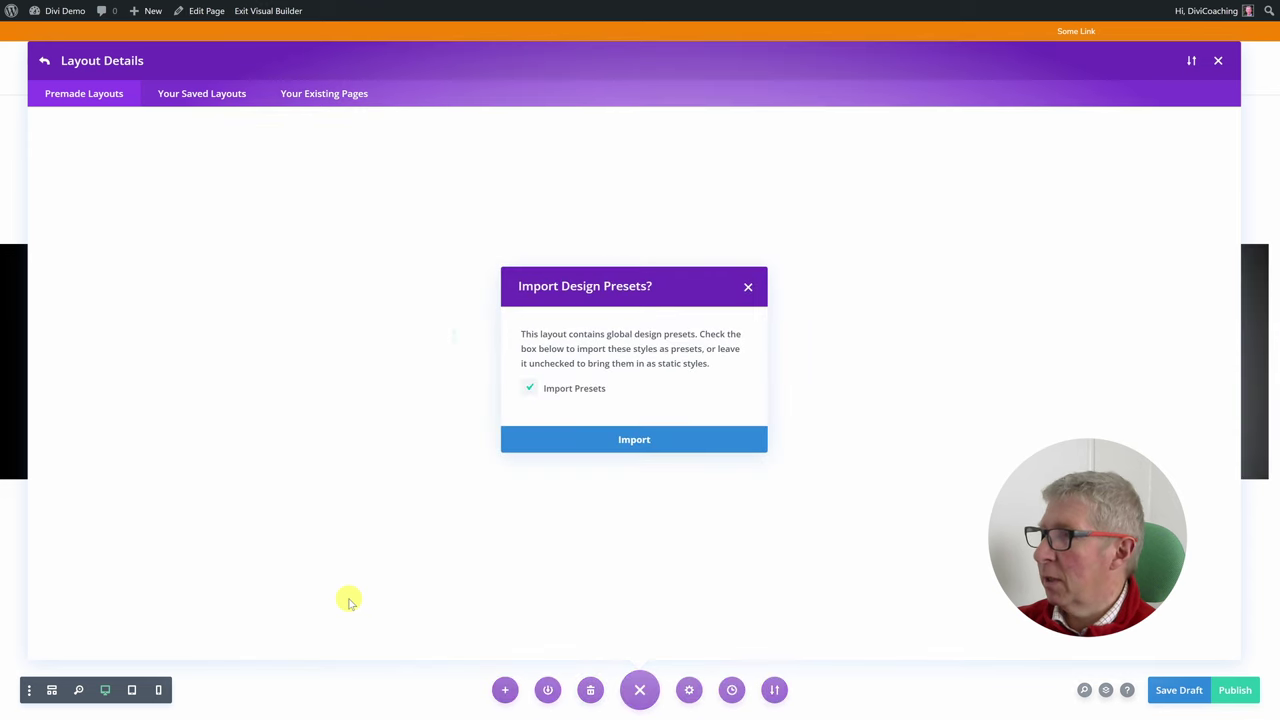
left_click(640, 440)
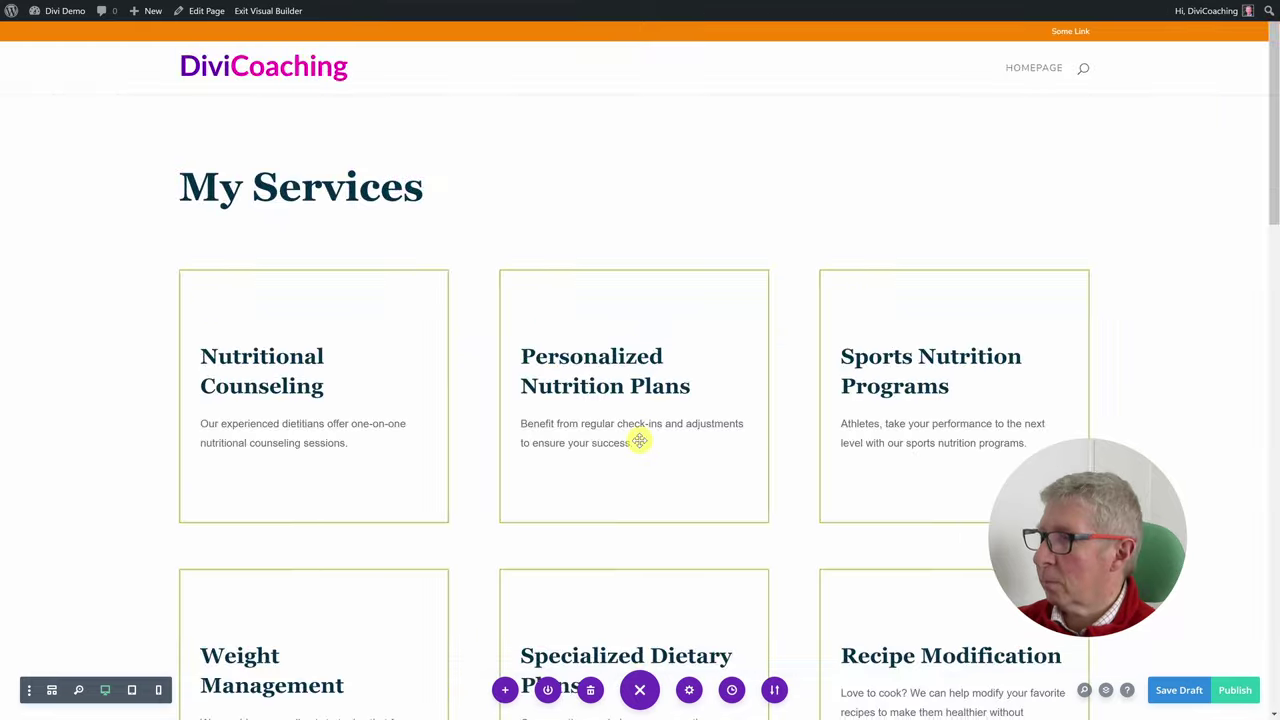
scroll(580, 500, "down", 10)
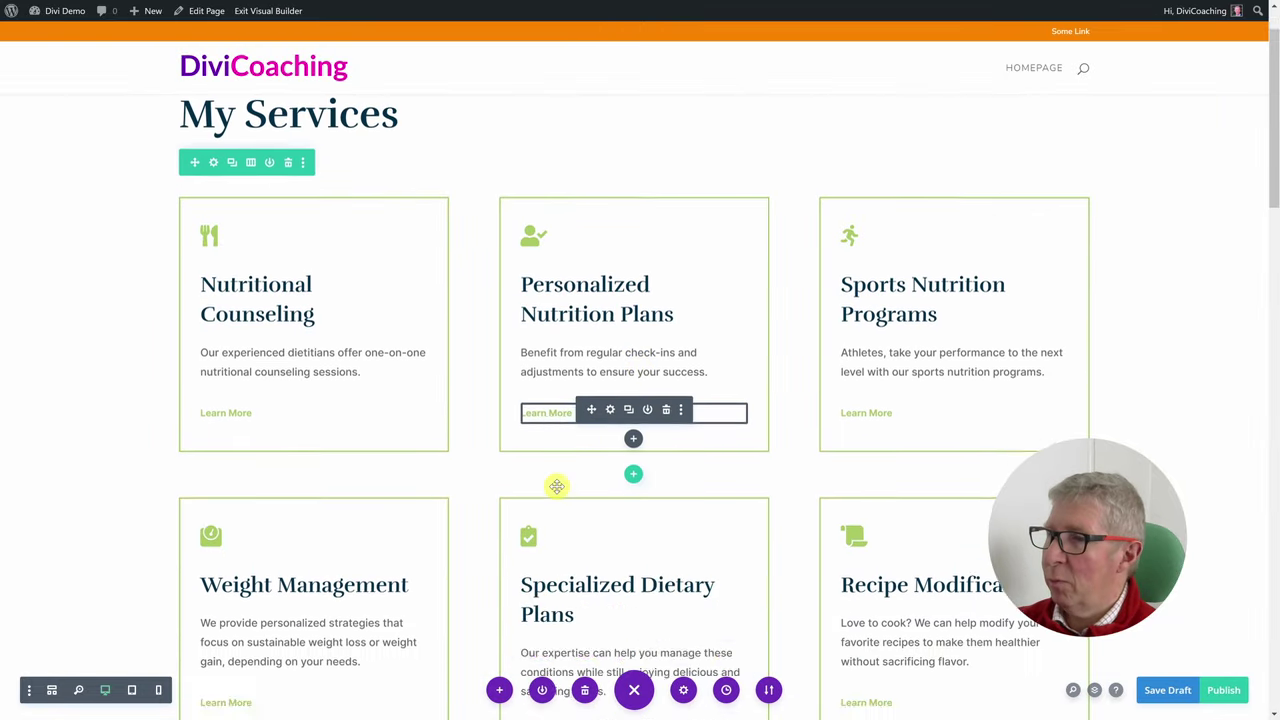
scroll(556, 486, "up", 10)
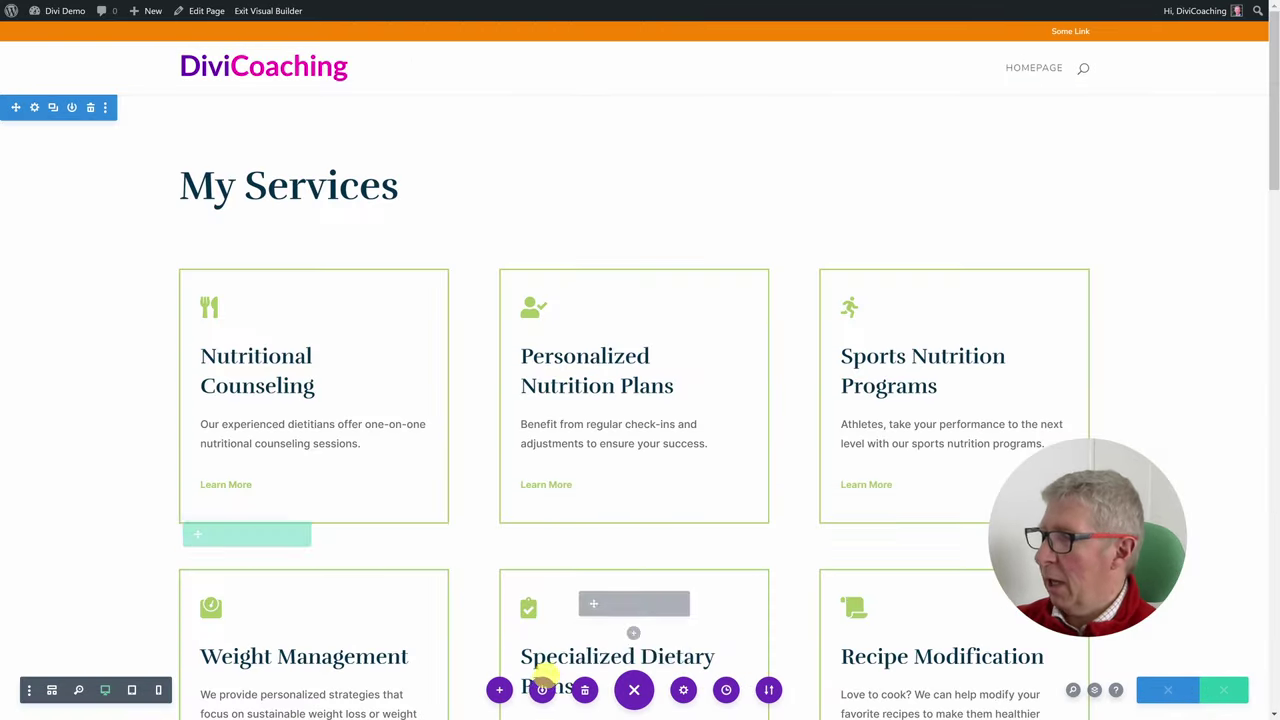
Check the options for adding the page to the layout library without saving, and clear the entire page layout.
left_click(541, 690)
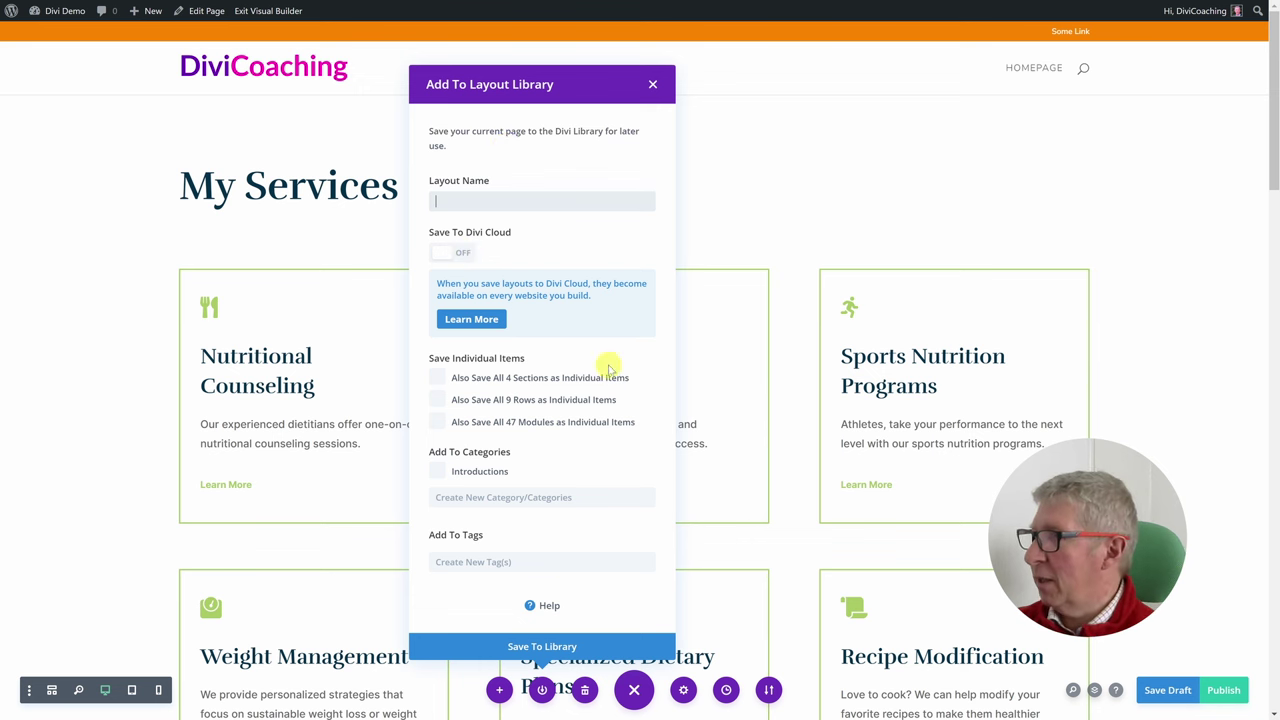
left_click(652, 84)
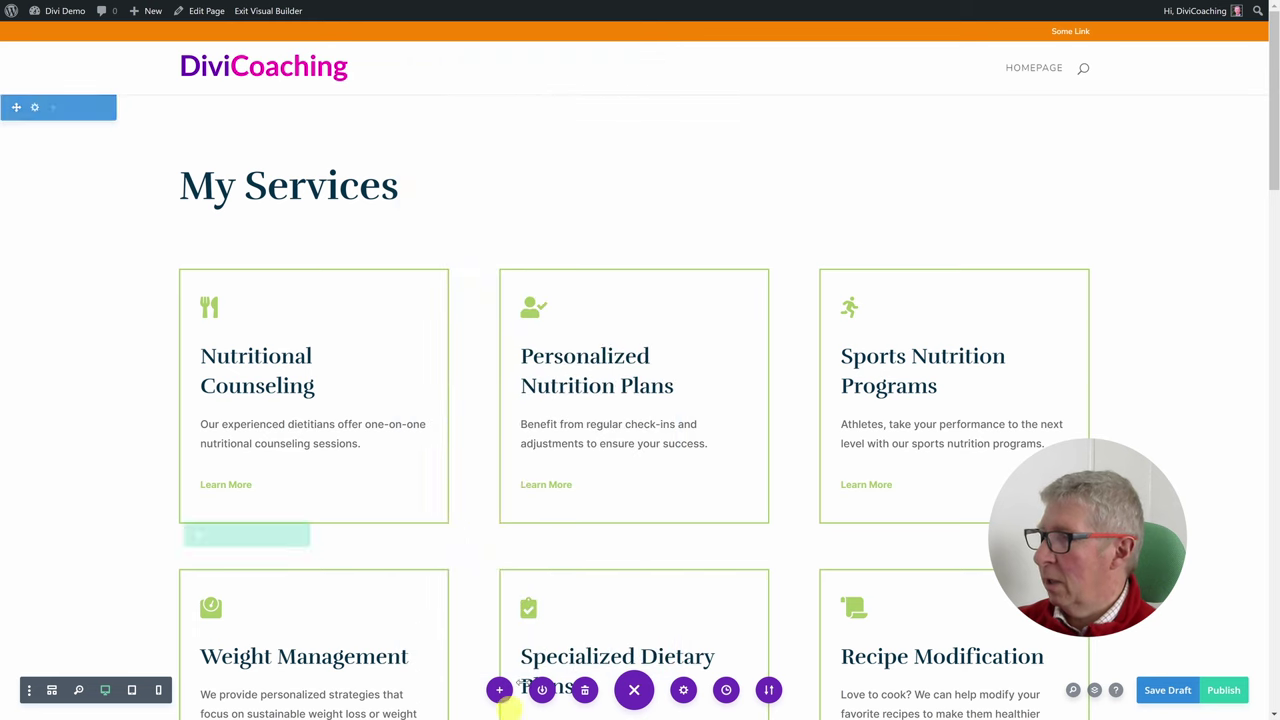
left_click(586, 692)
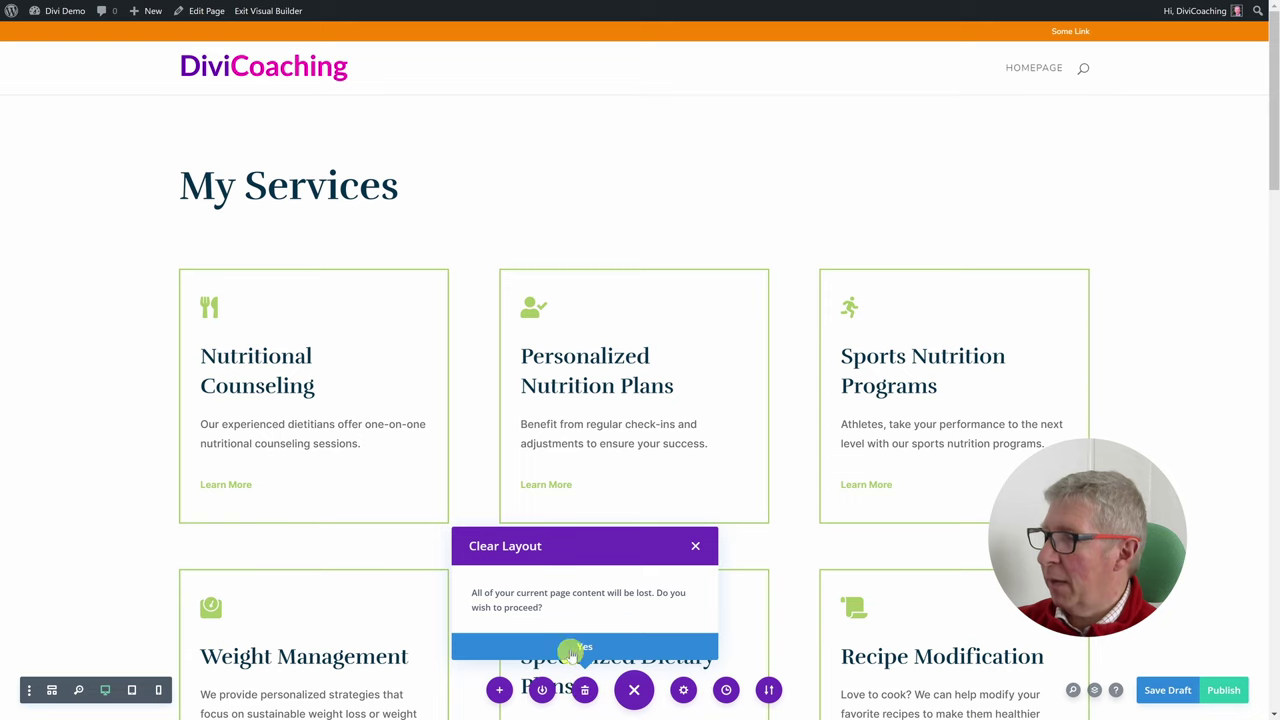
left_click(587, 648)
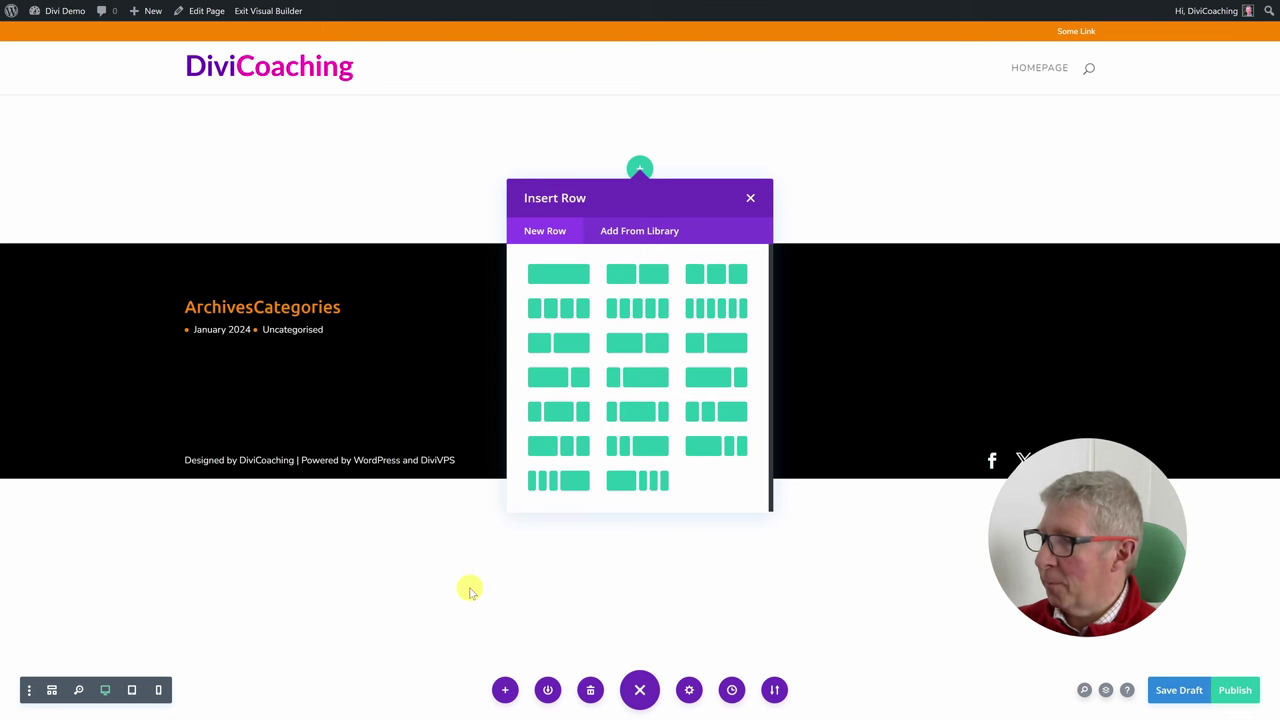
left_click(641, 697)
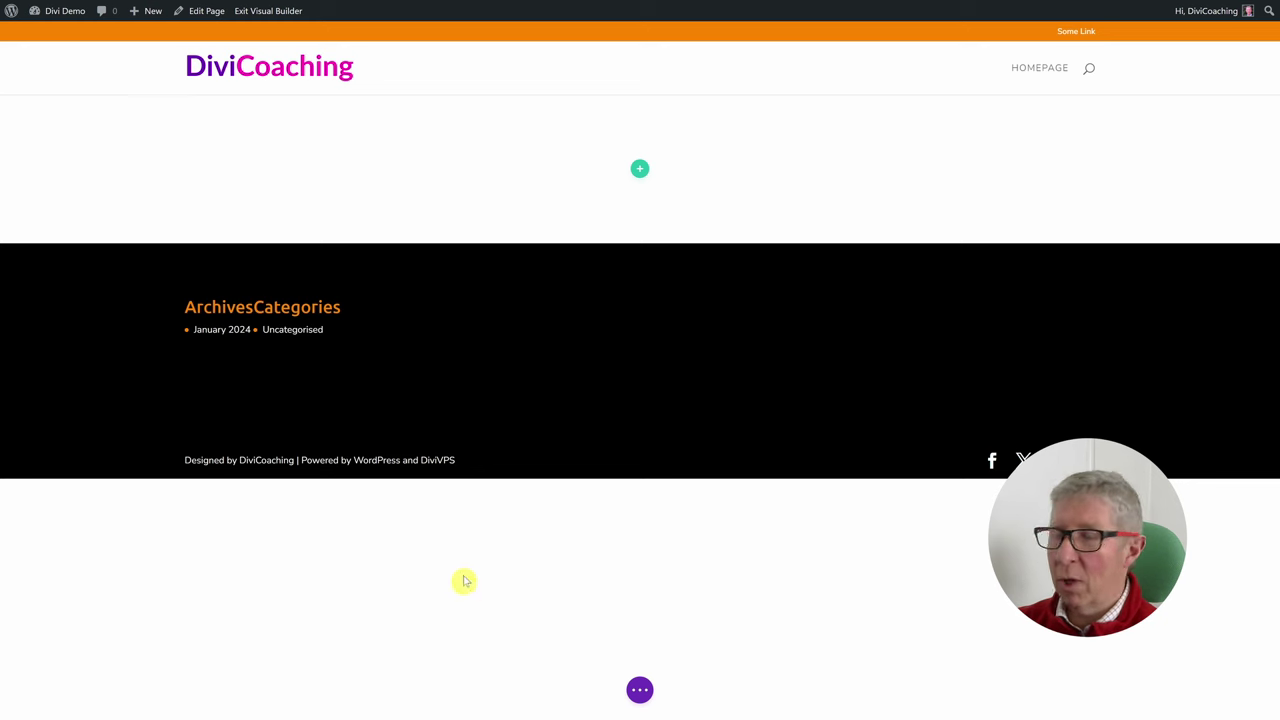
Set nutrition-3.jpg from the Media Library as the page's featured image in the Page Settings.
left_click(640, 690)
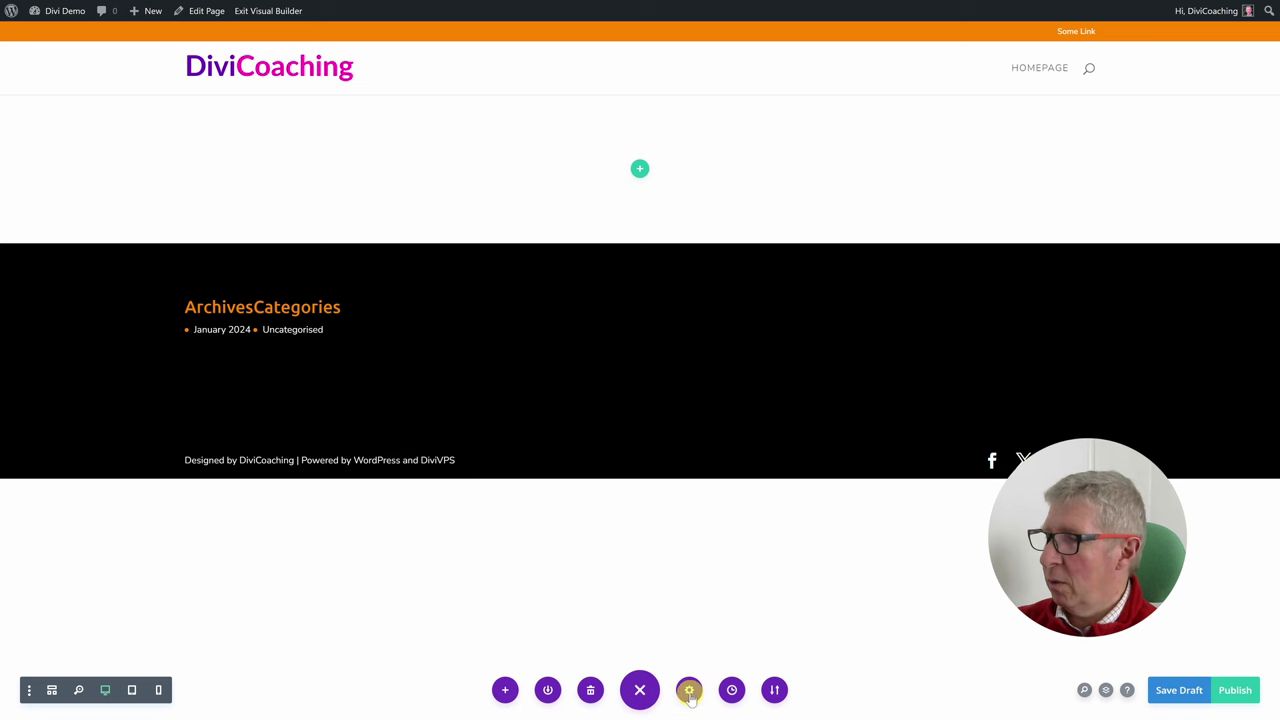
left_click(689, 691)
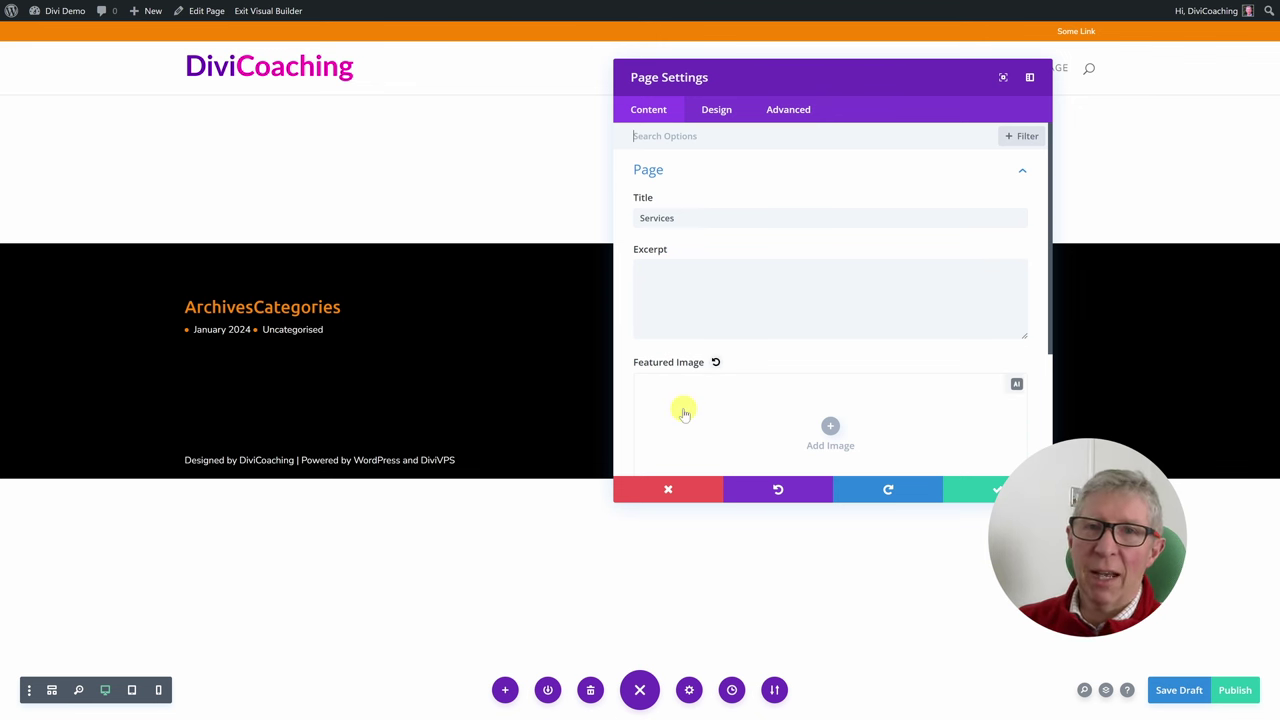
left_click(830, 427)
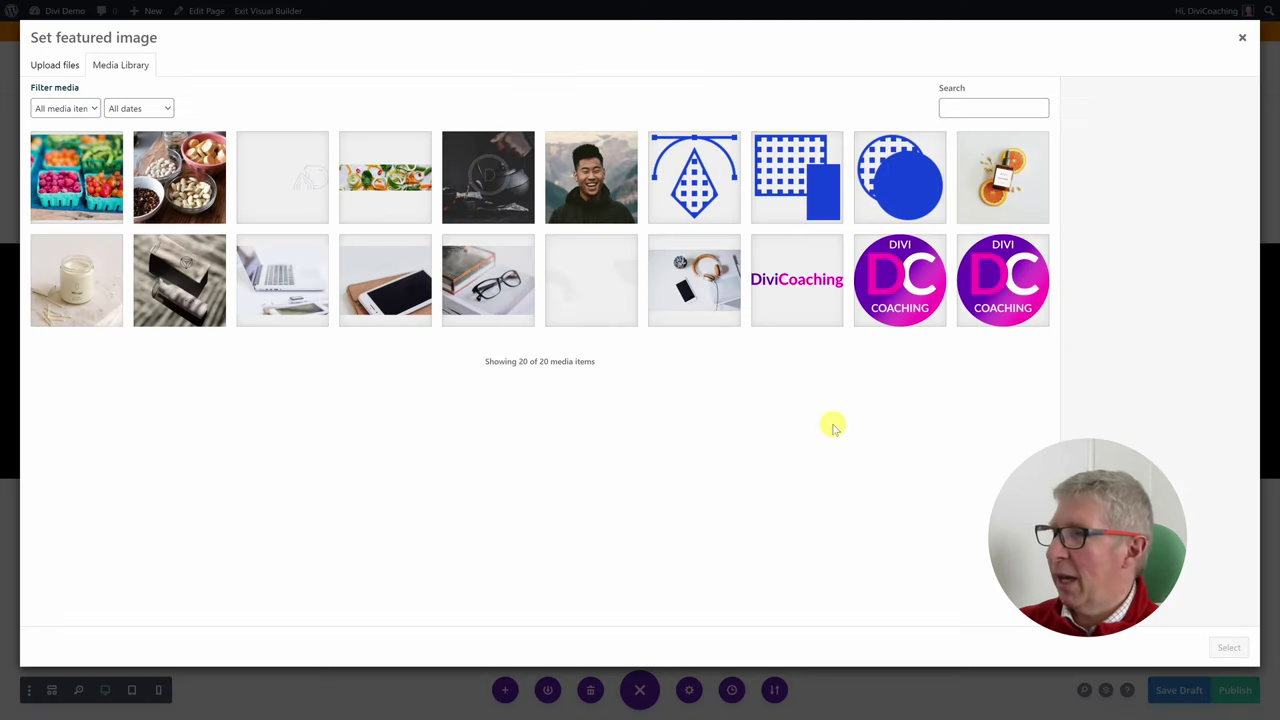
left_click(94, 185)
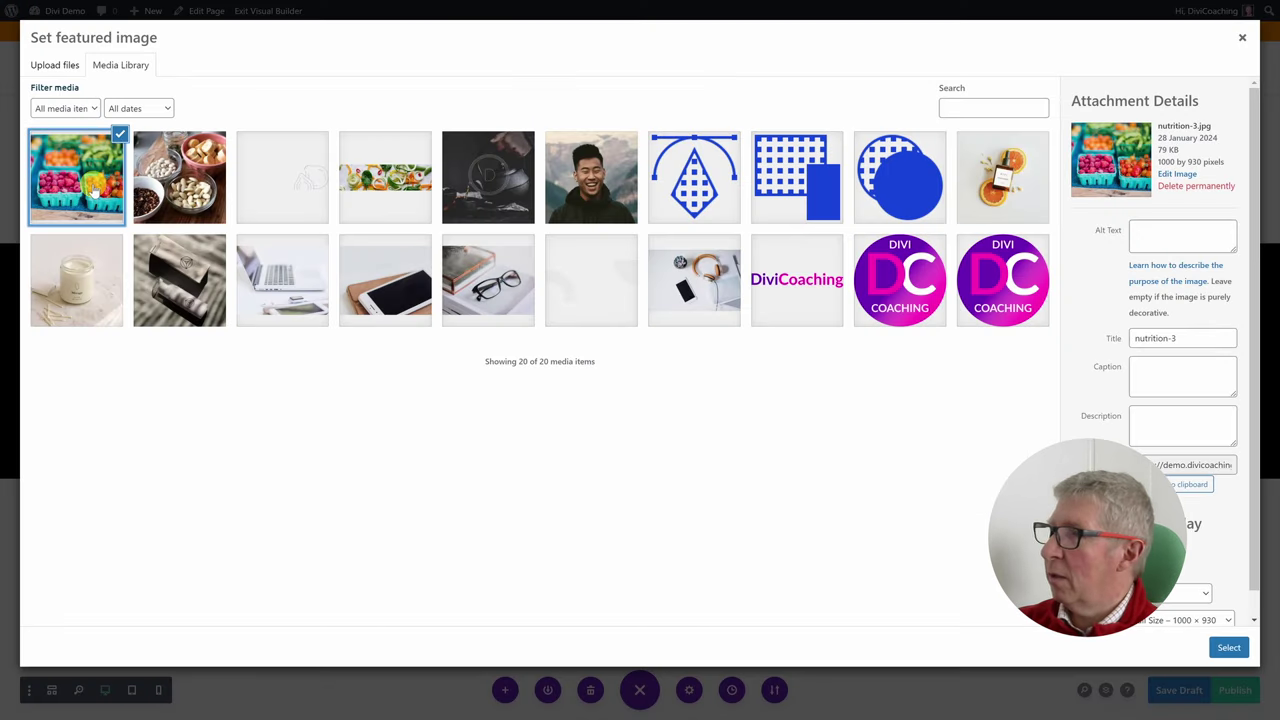
left_click(1229, 647)
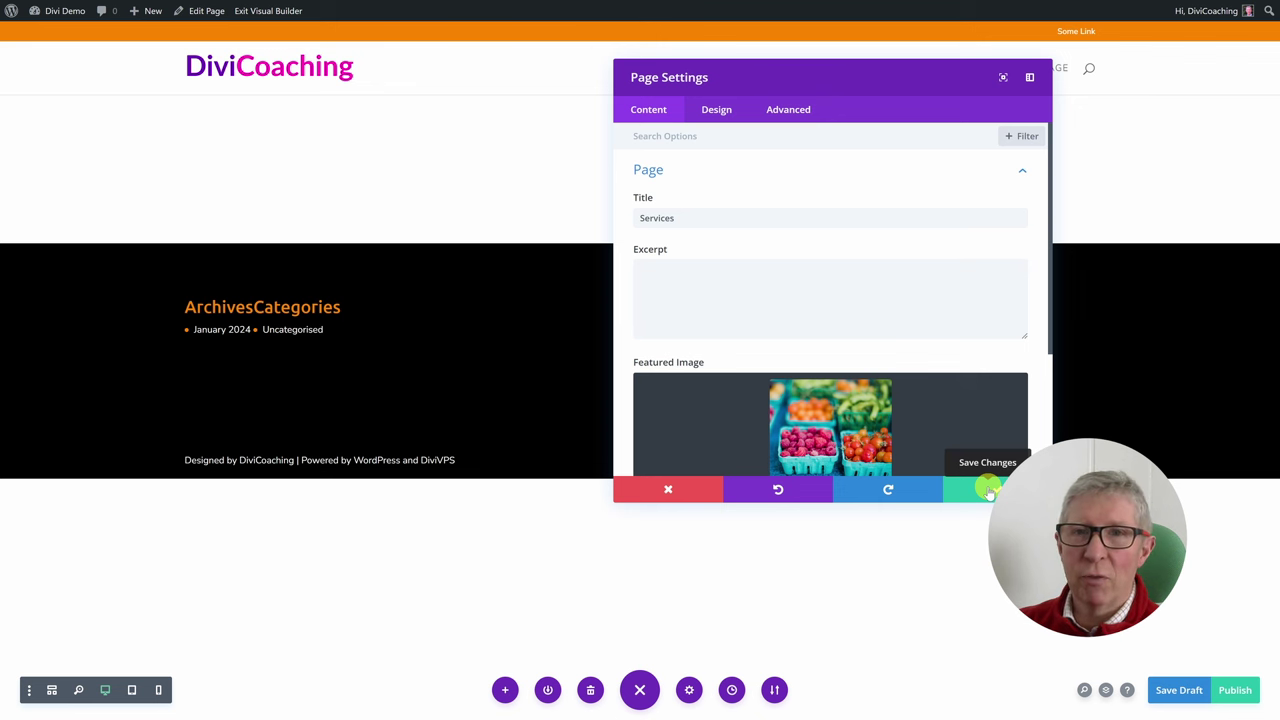
Examine the Gutter Width and the light and dark text color options in the page's design settings.
left_click(717, 116)
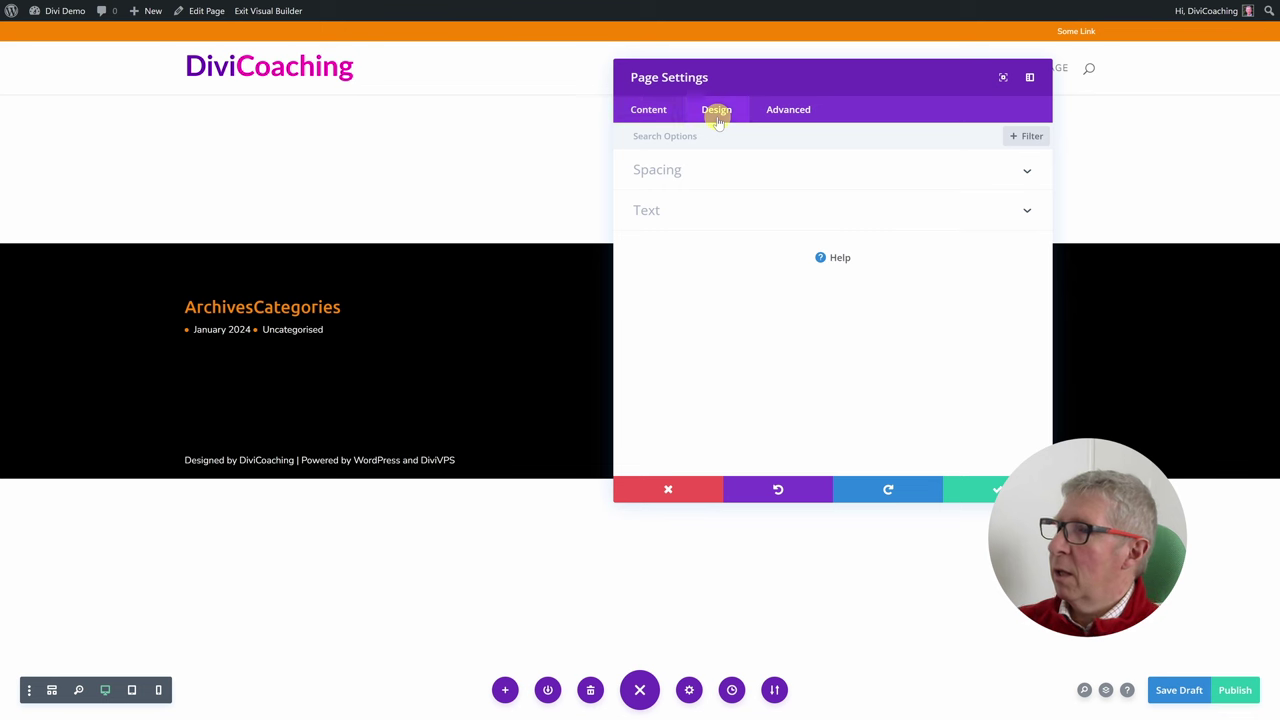
left_click(667, 172)
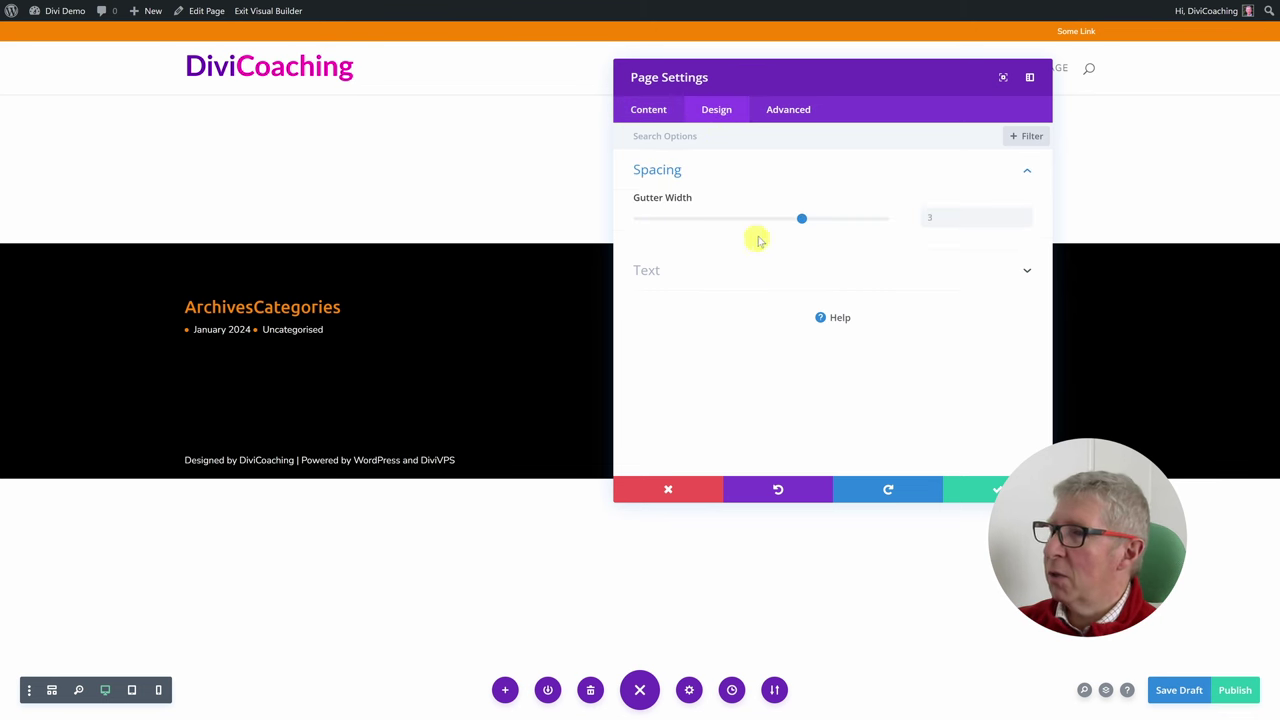
mouse_move(803, 218)
left_mouse_down()
mouse_move(703, 224)
mouse_move(829, 214)
mouse_move(751, 217)
mouse_move(783, 222)
left_mouse_up()
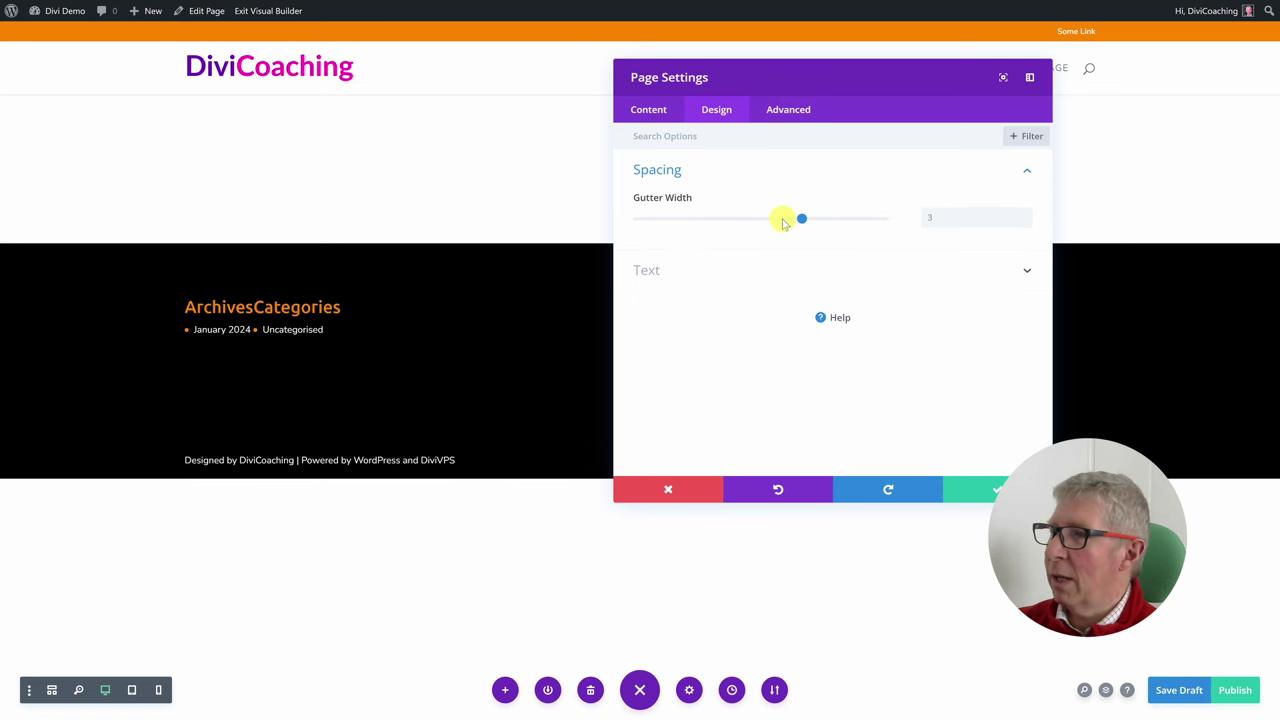
left_click(651, 269)
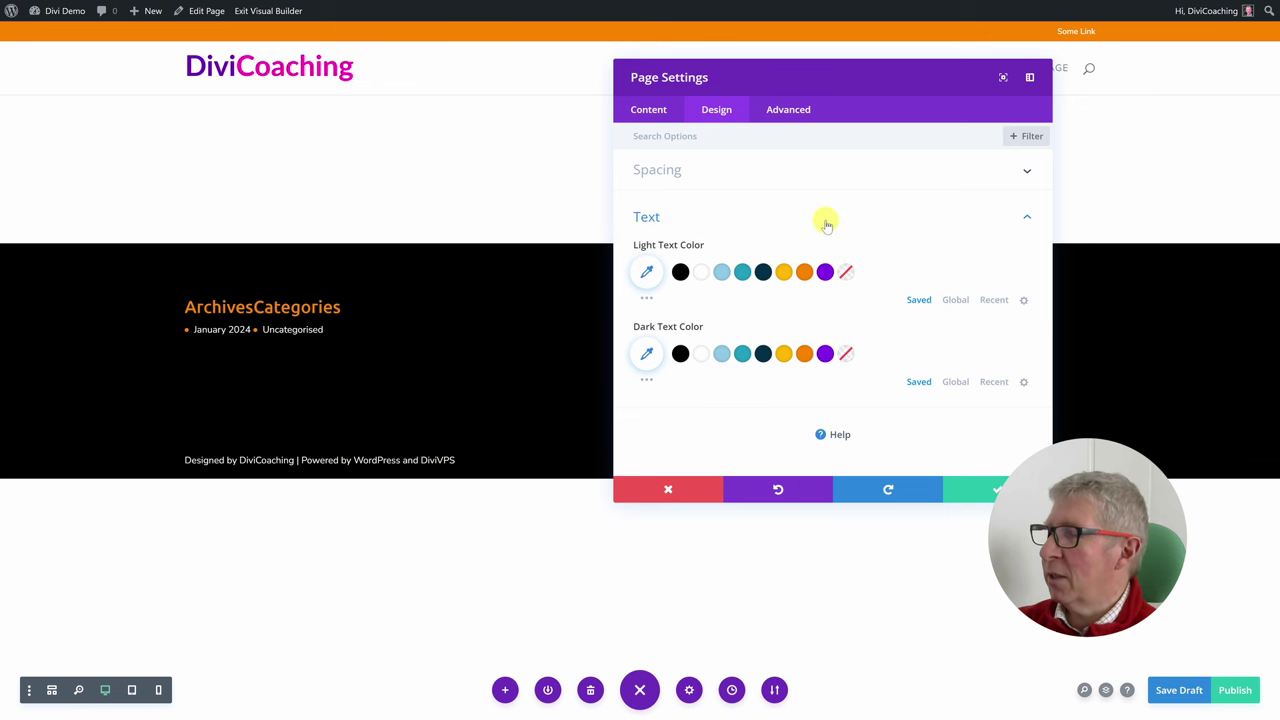
left_click(743, 274)
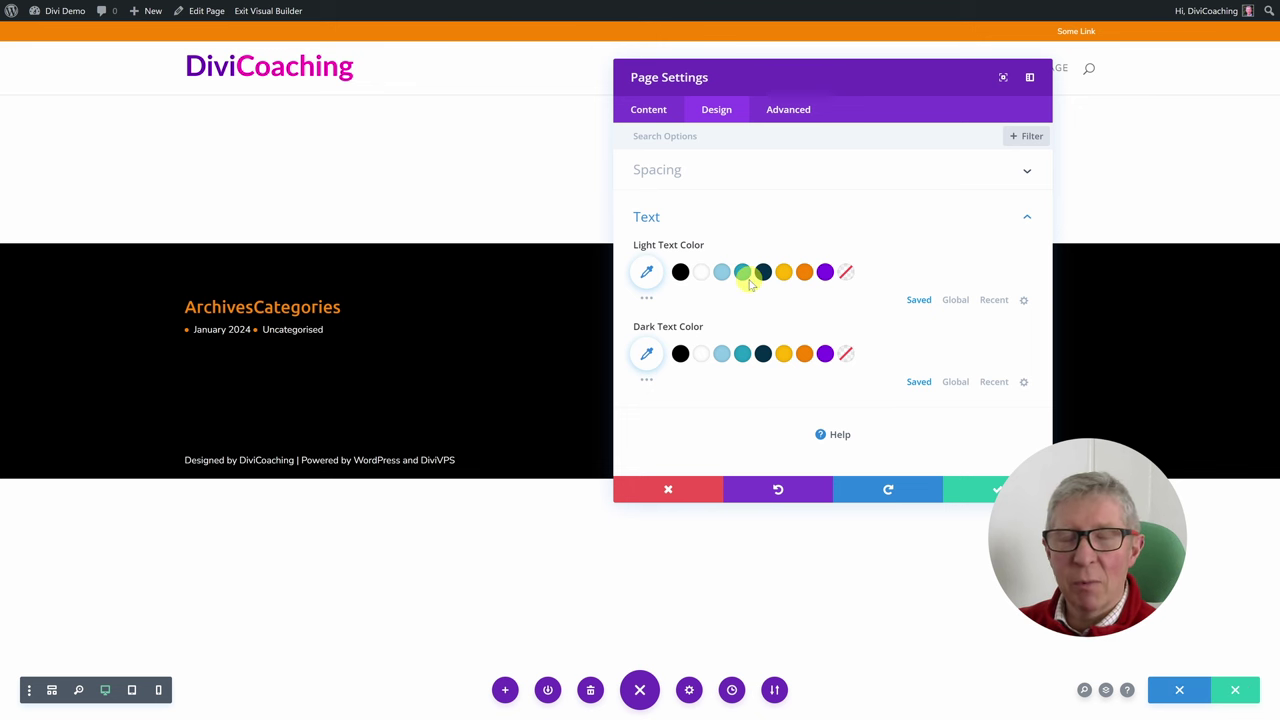
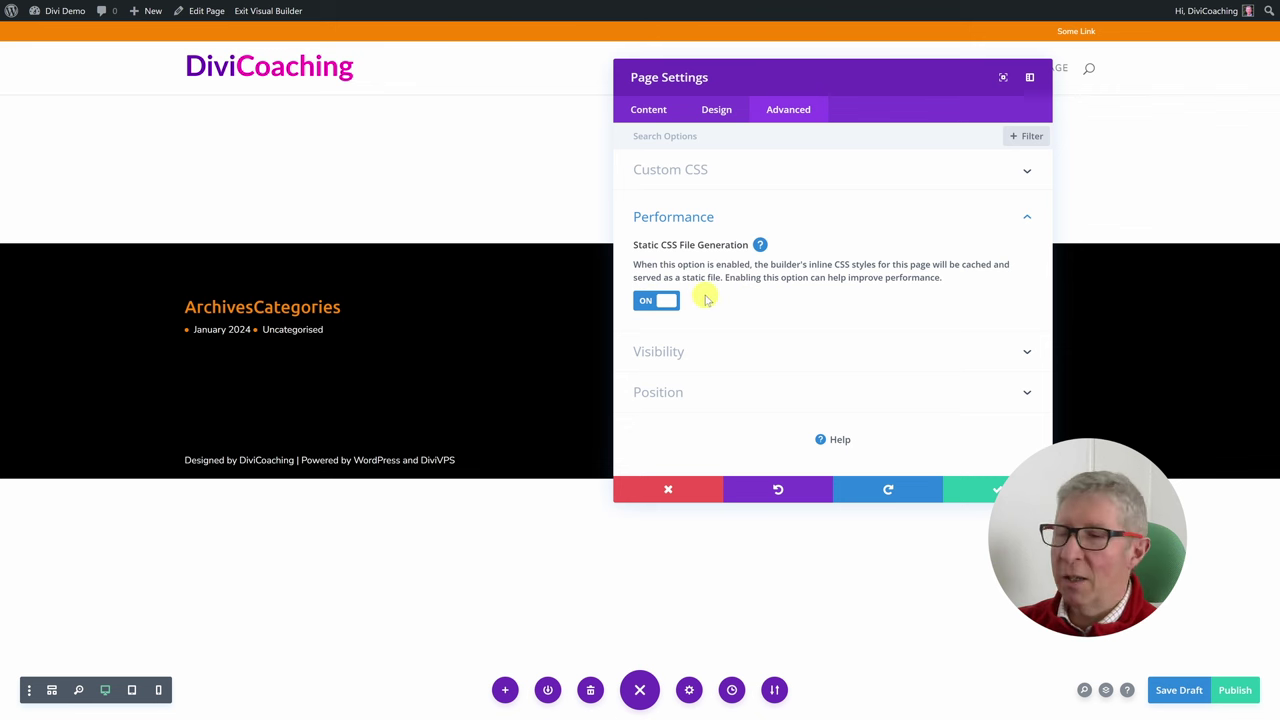
Examine the page's visibility settings and the choices for Horizontal Overflow, leaving it at Default.
left_click(671, 351)
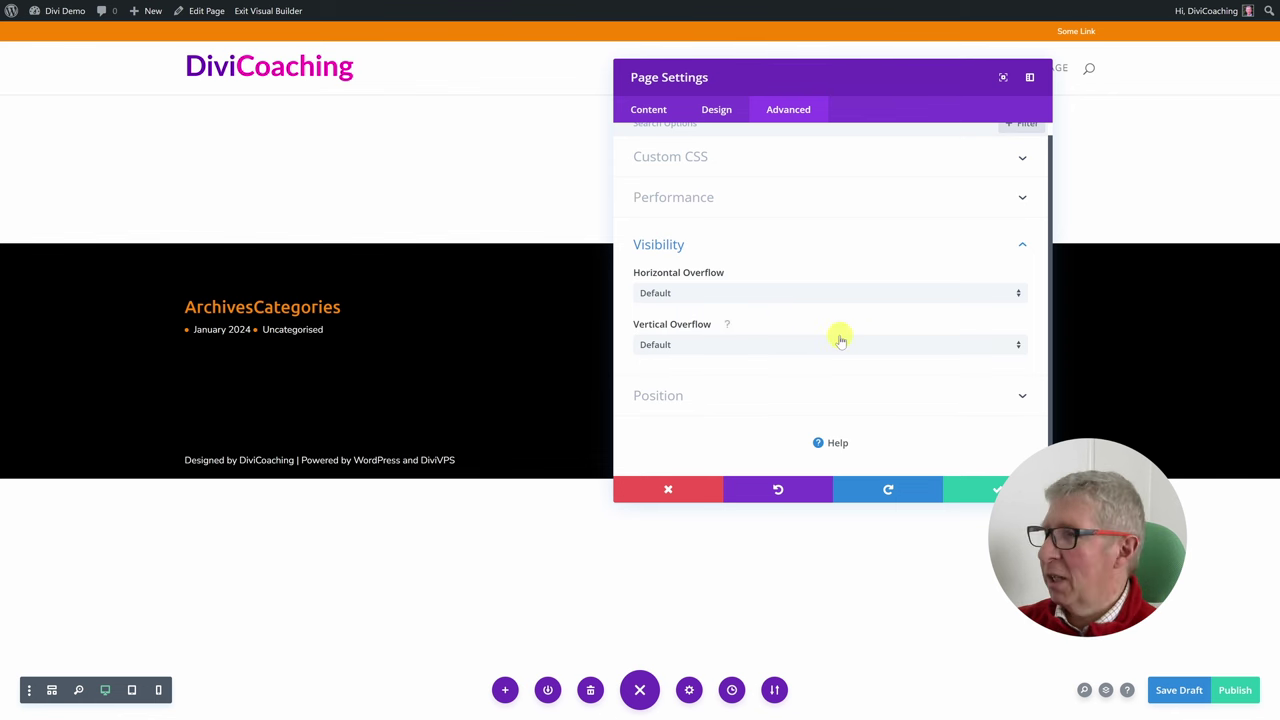
left_click(689, 293)
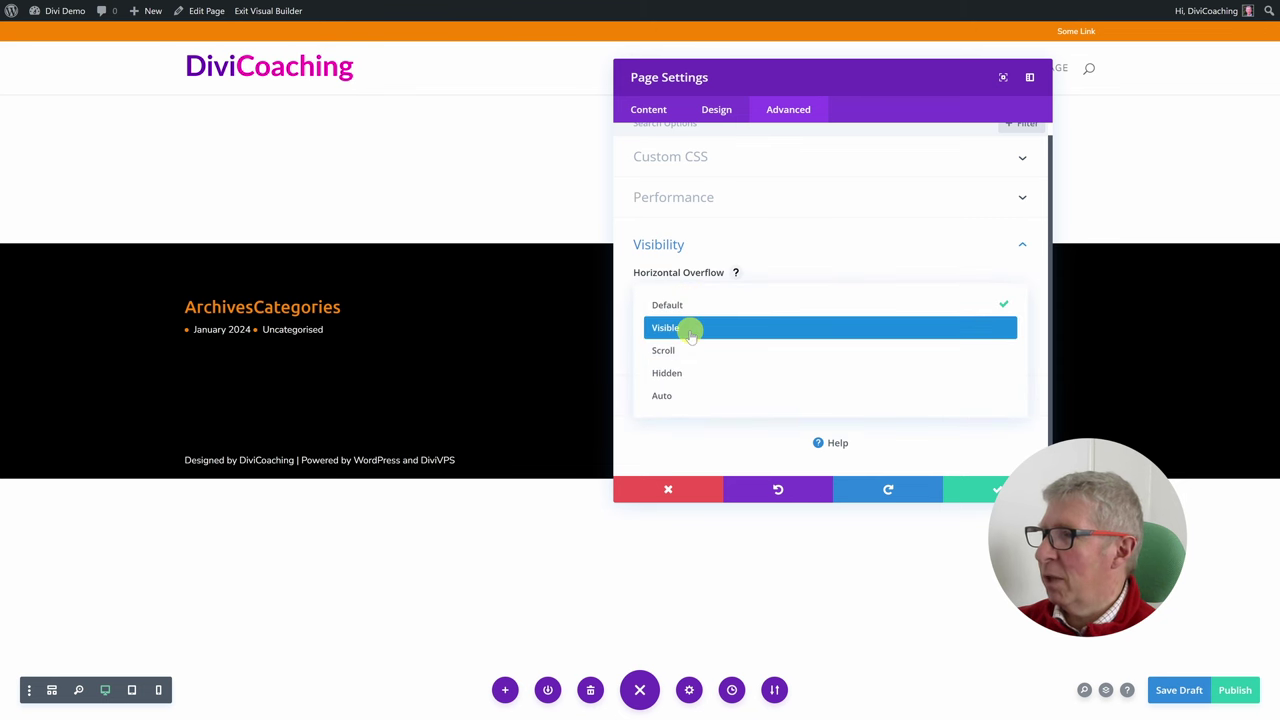
left_click(686, 292)
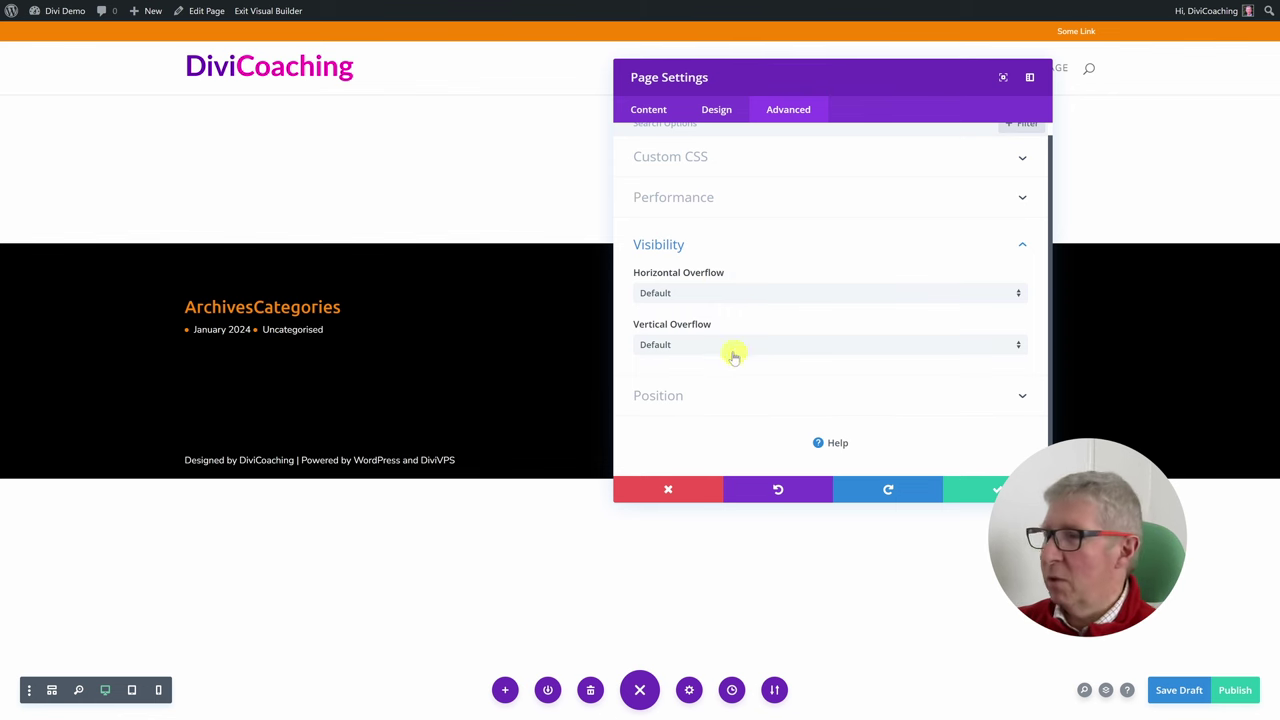
Check the page's Position settings with the Z Index and close the Page Settings without saving.
left_click(687, 396)
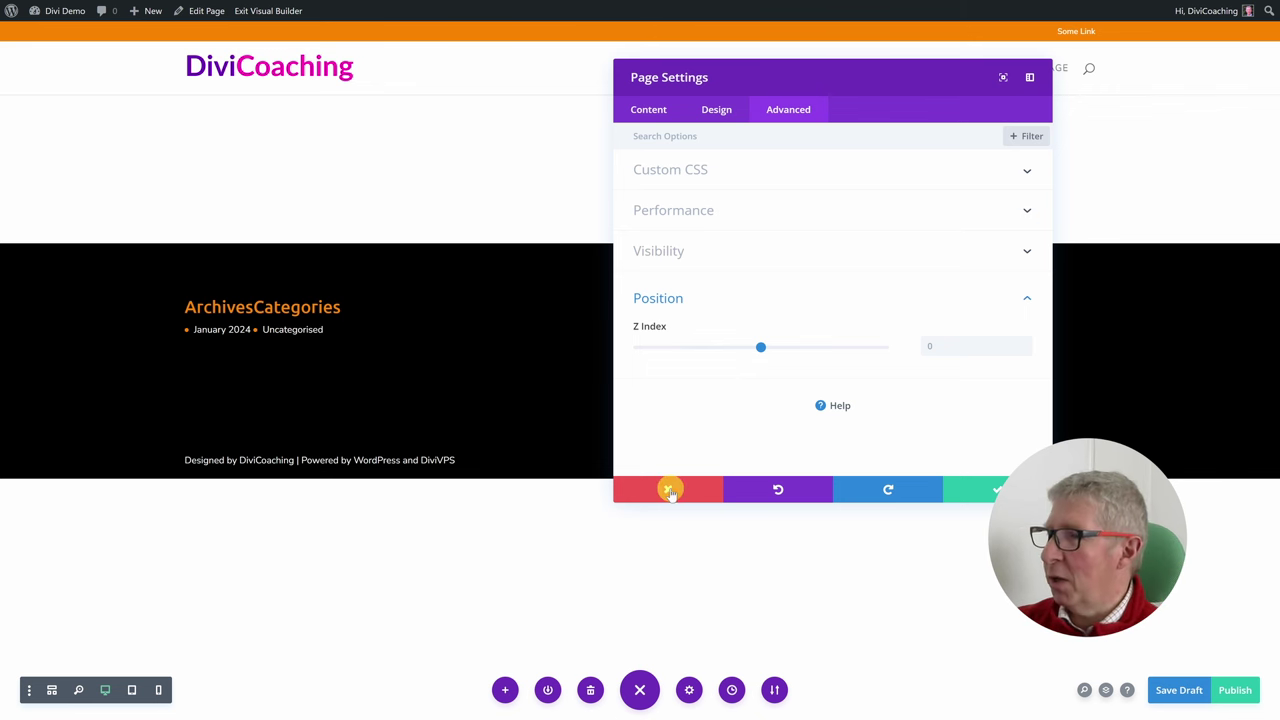
left_click(668, 489)
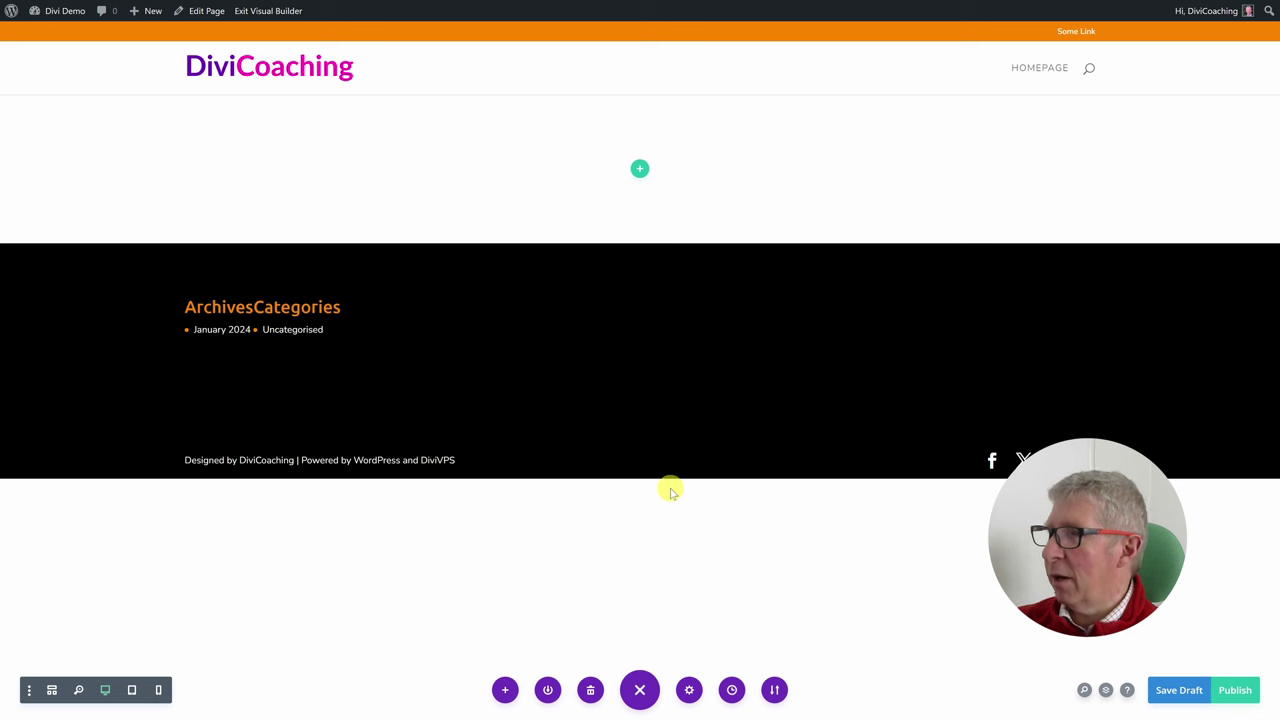
Try out the Cleared Layout and Loaded Layout states in the Editing History, ending on Cleared Layout.
left_click(732, 690)
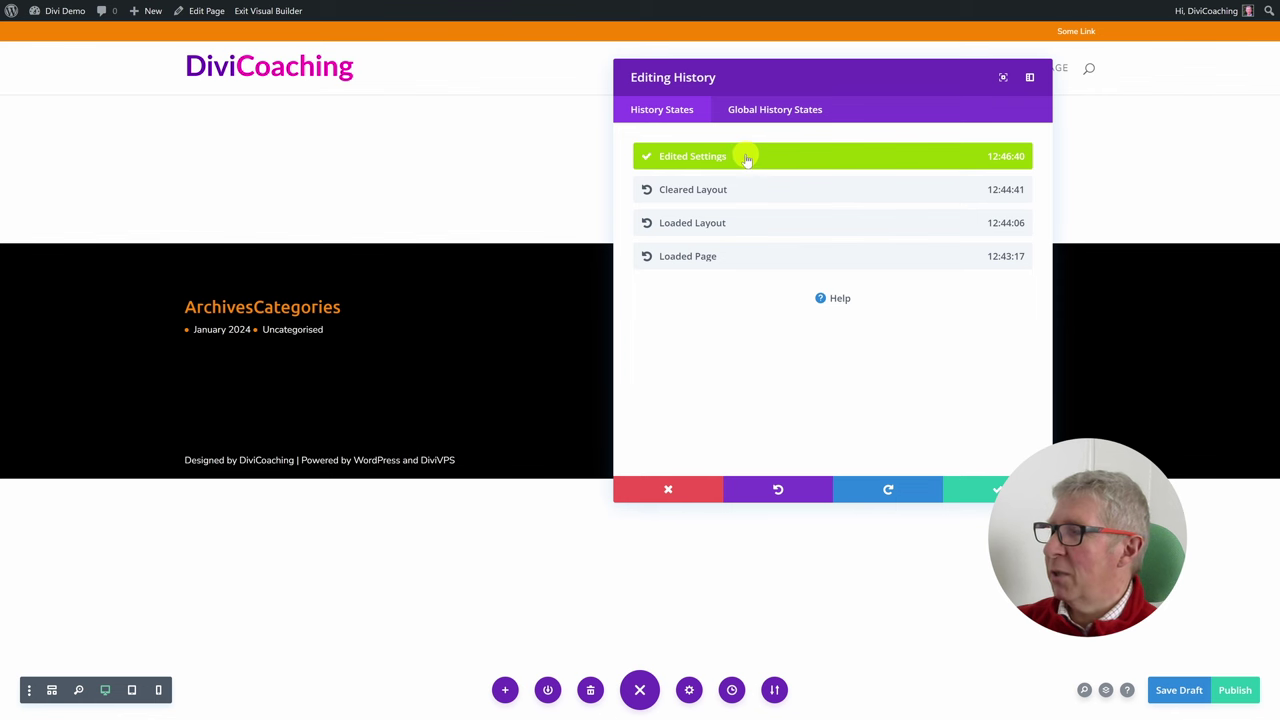
left_click(749, 192)
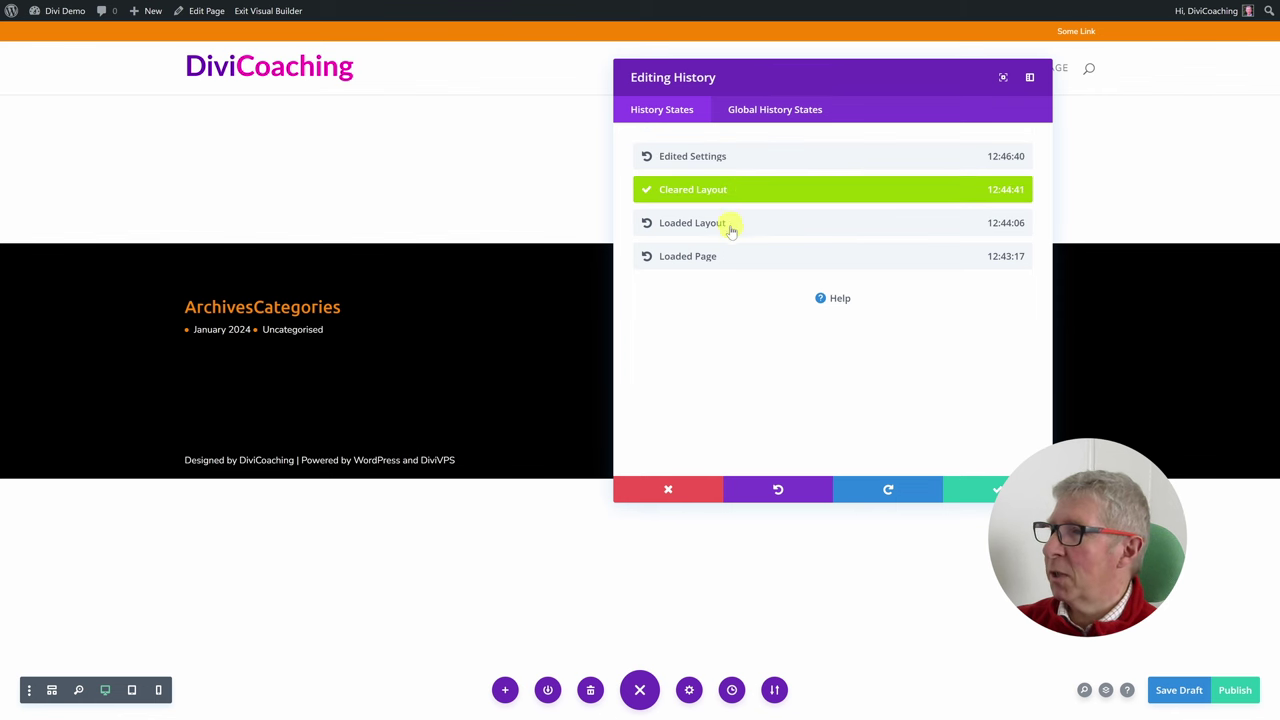
left_click(746, 225)
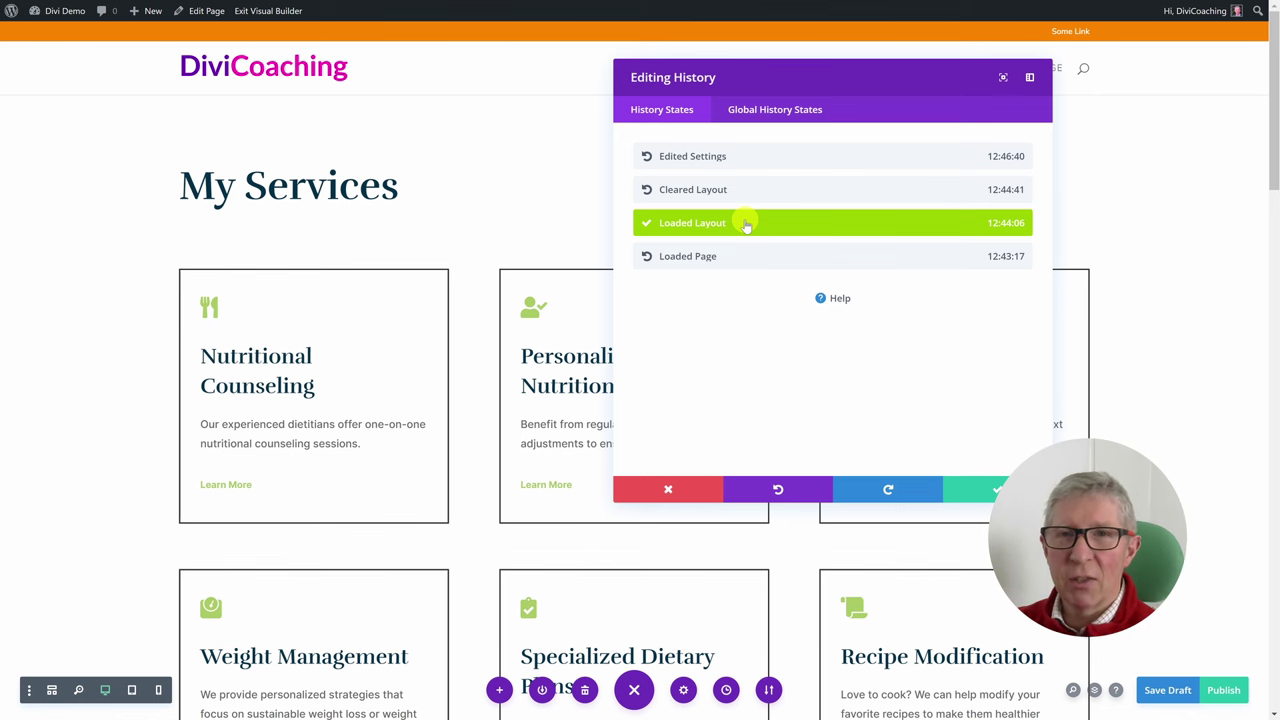
left_click(704, 193)
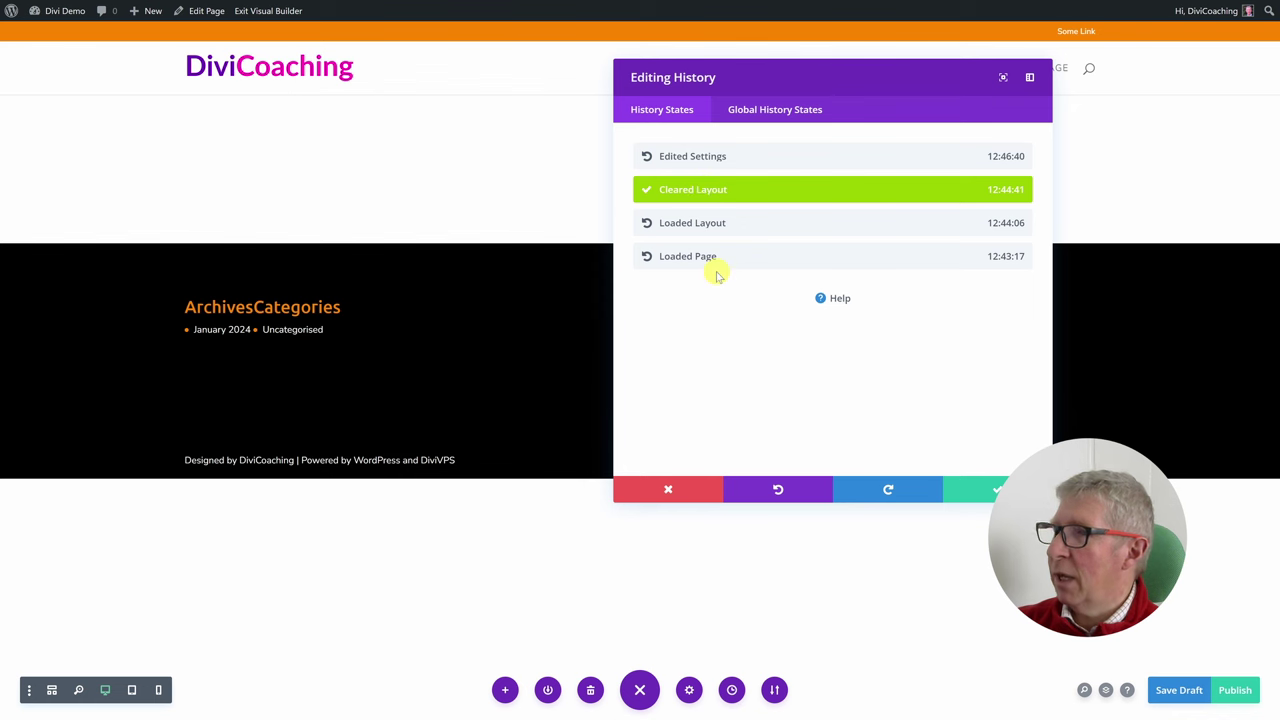
Compare the Global History States with the page's own History States and close the Editing History without saving.
left_click(772, 110)
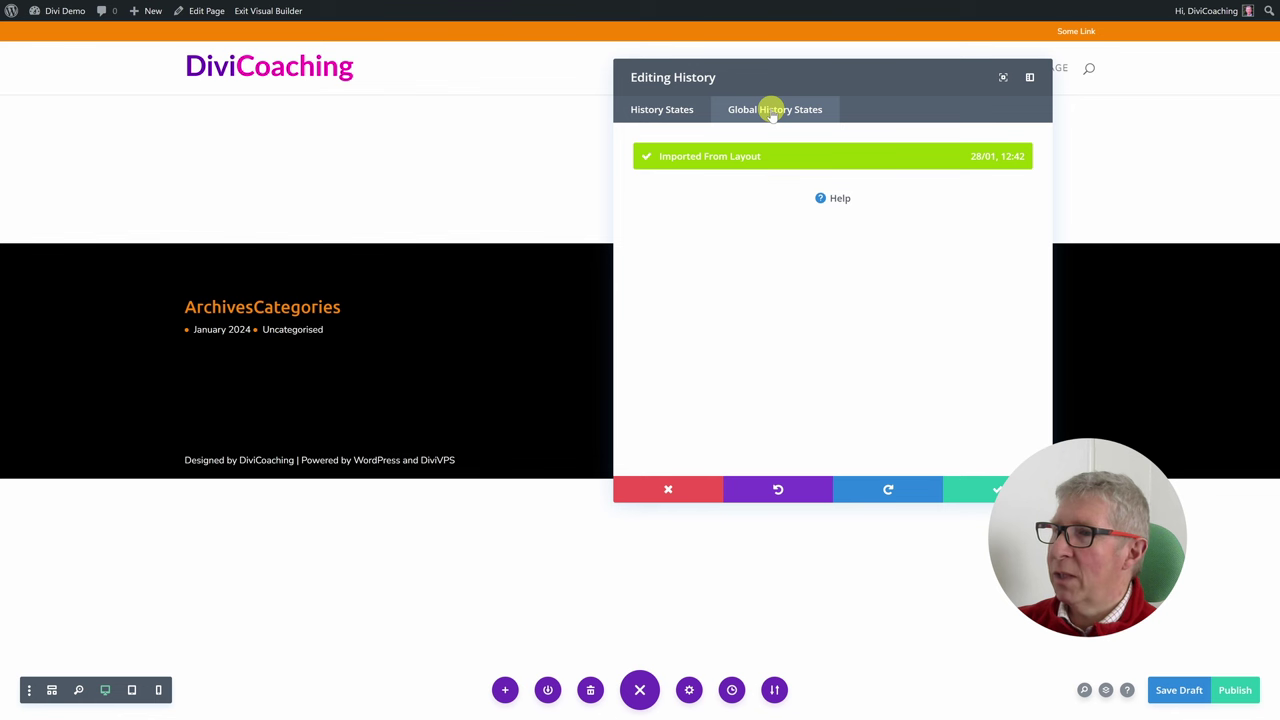
left_click(772, 112)
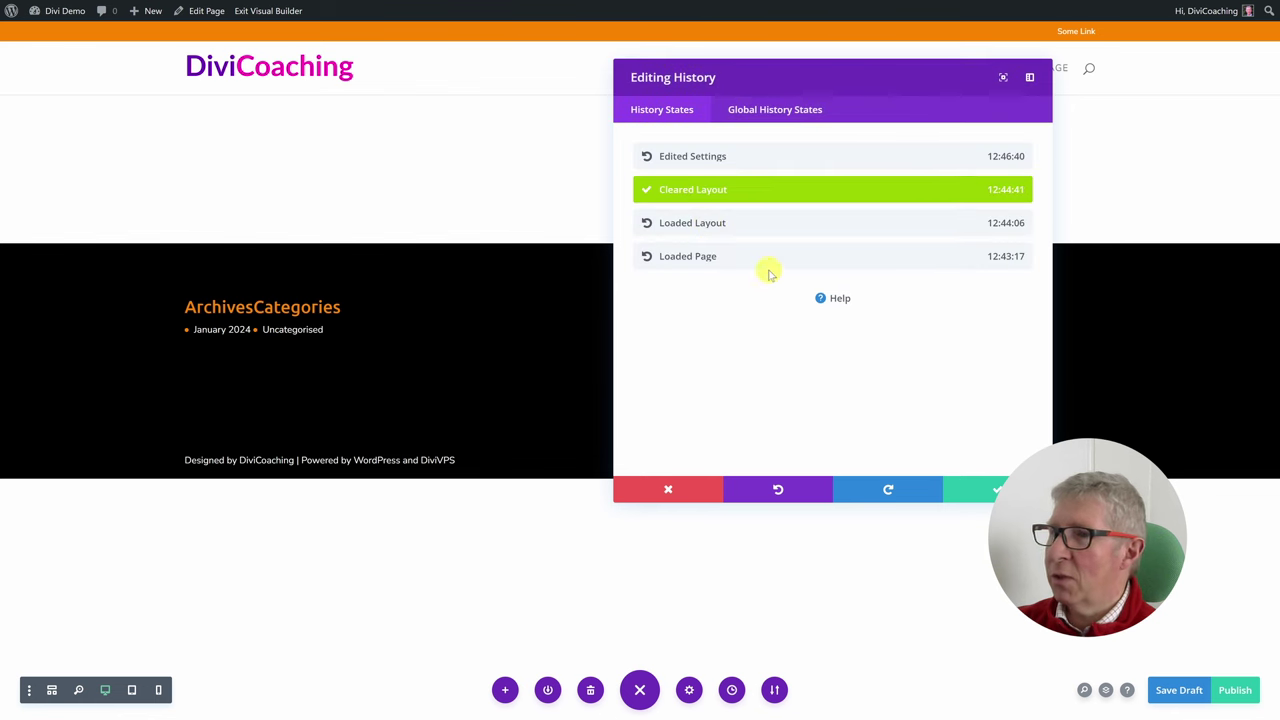
left_click(786, 112)
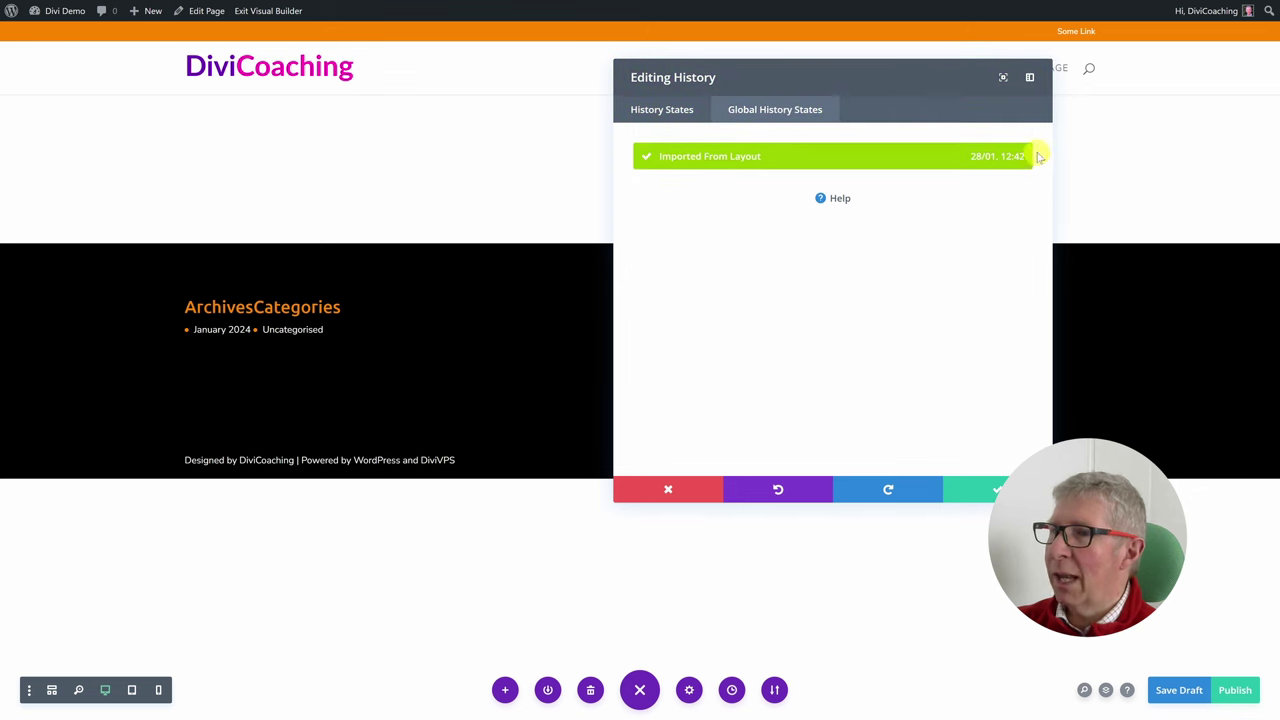
left_click(658, 112)
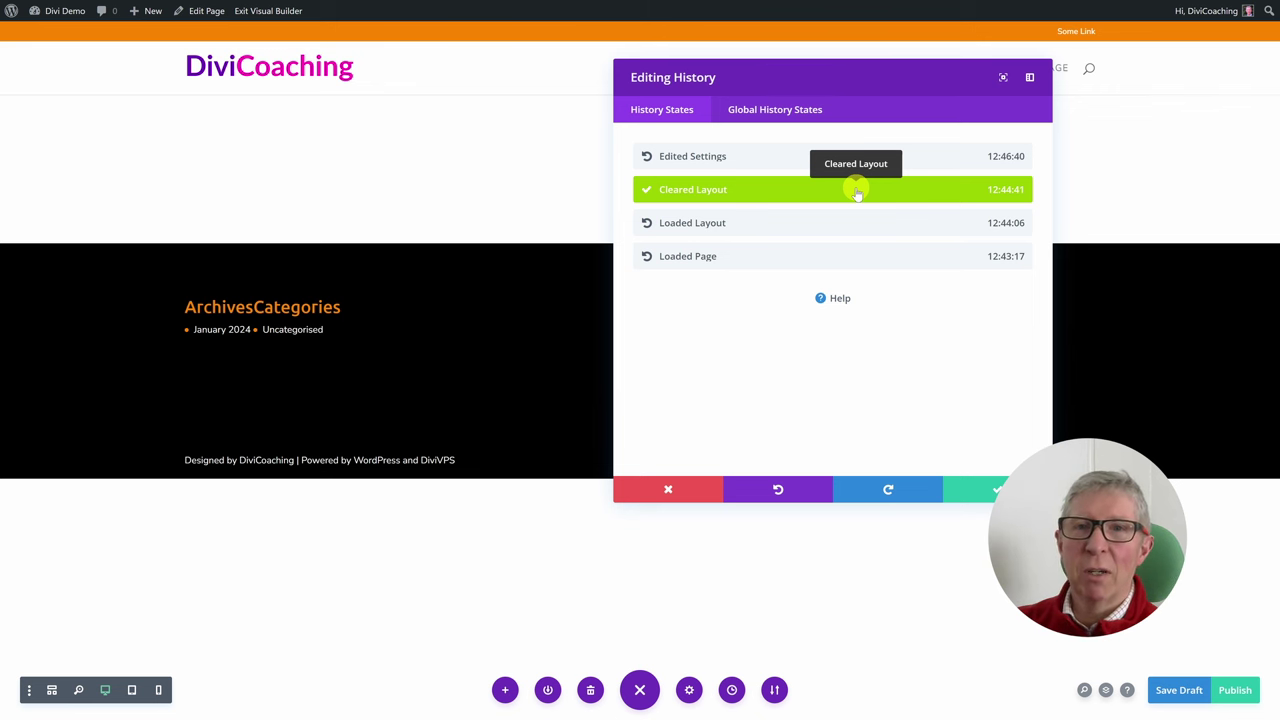
left_click(667, 488)
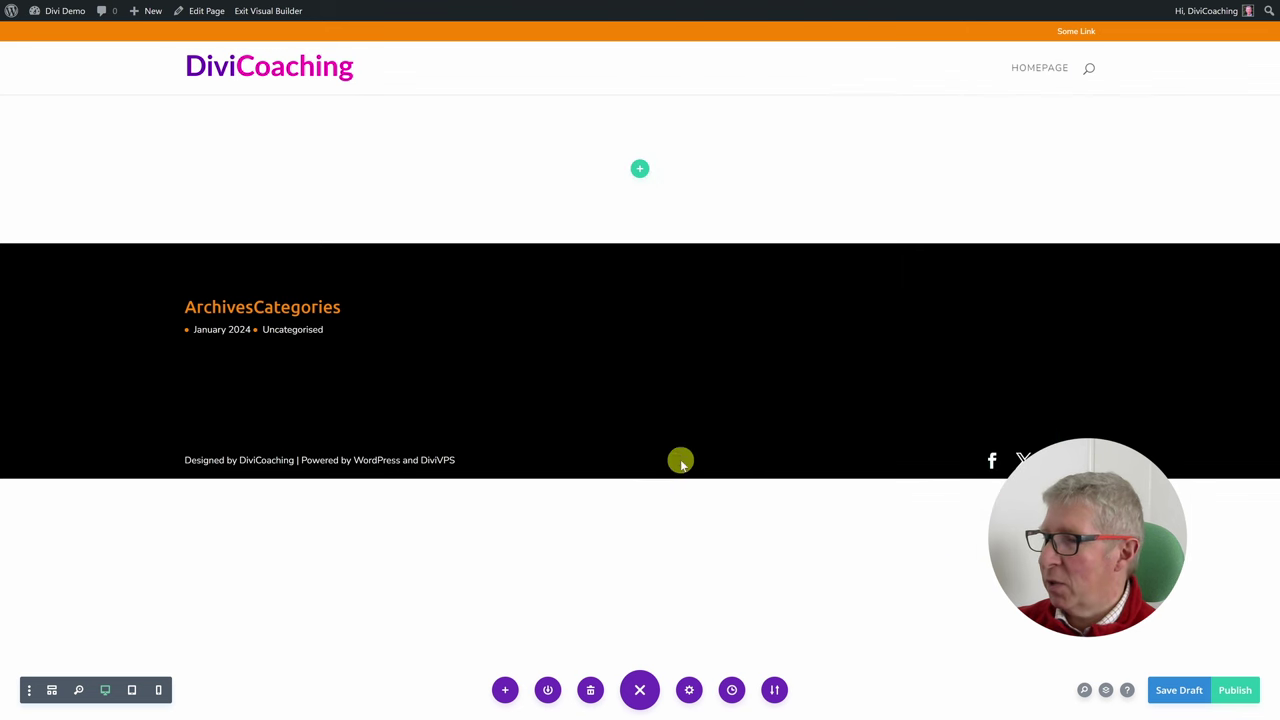
Restore the page to the Loaded Layout state from the Editing History.
left_click(775, 690)
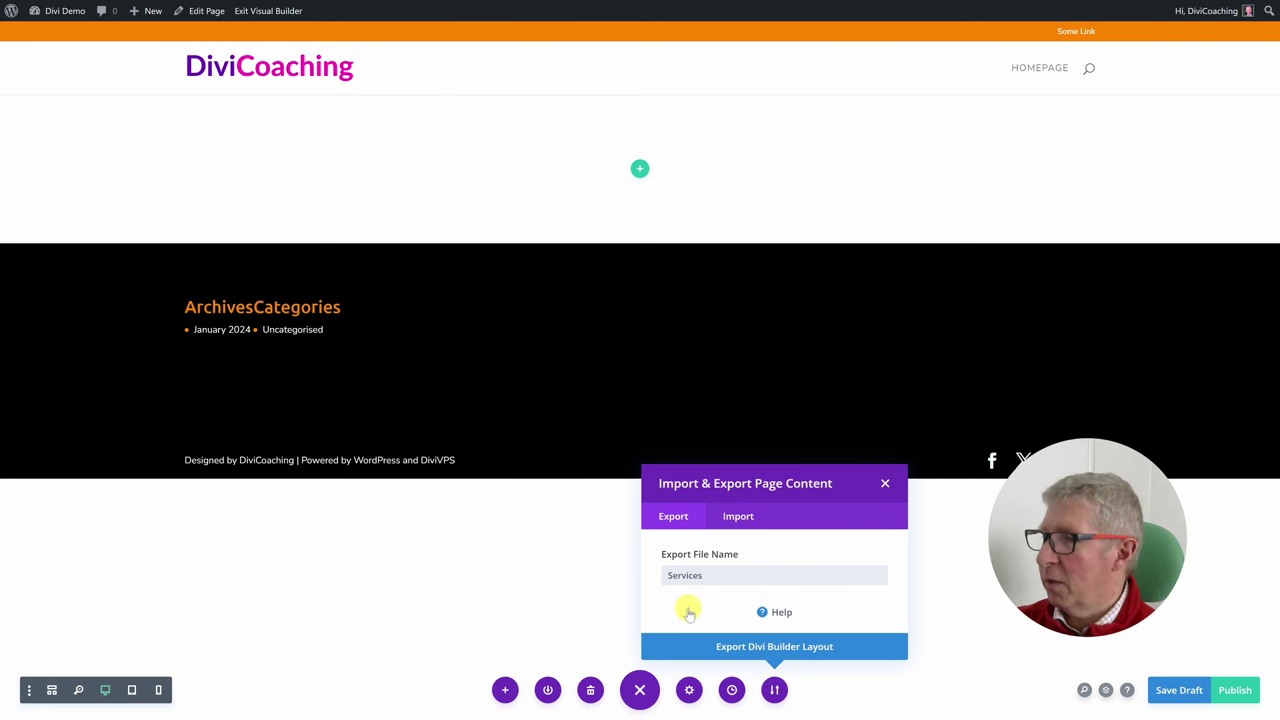
left_click(880, 488)
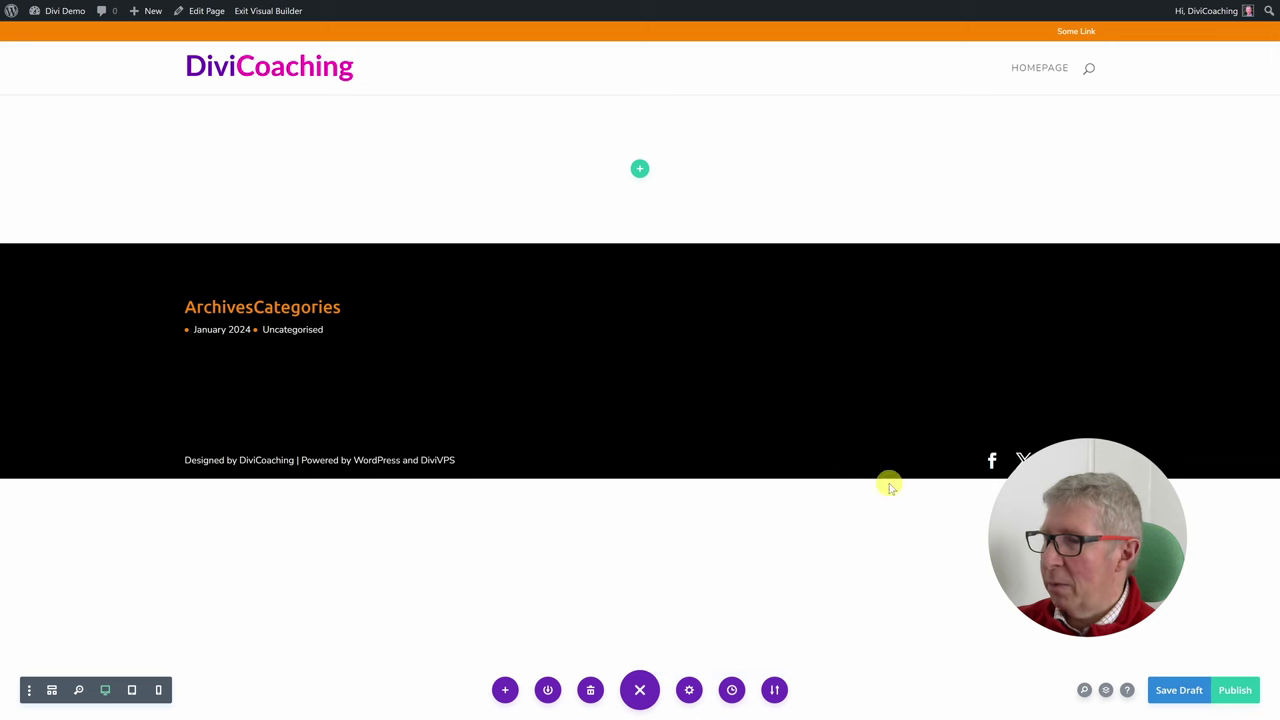
left_click(732, 690)
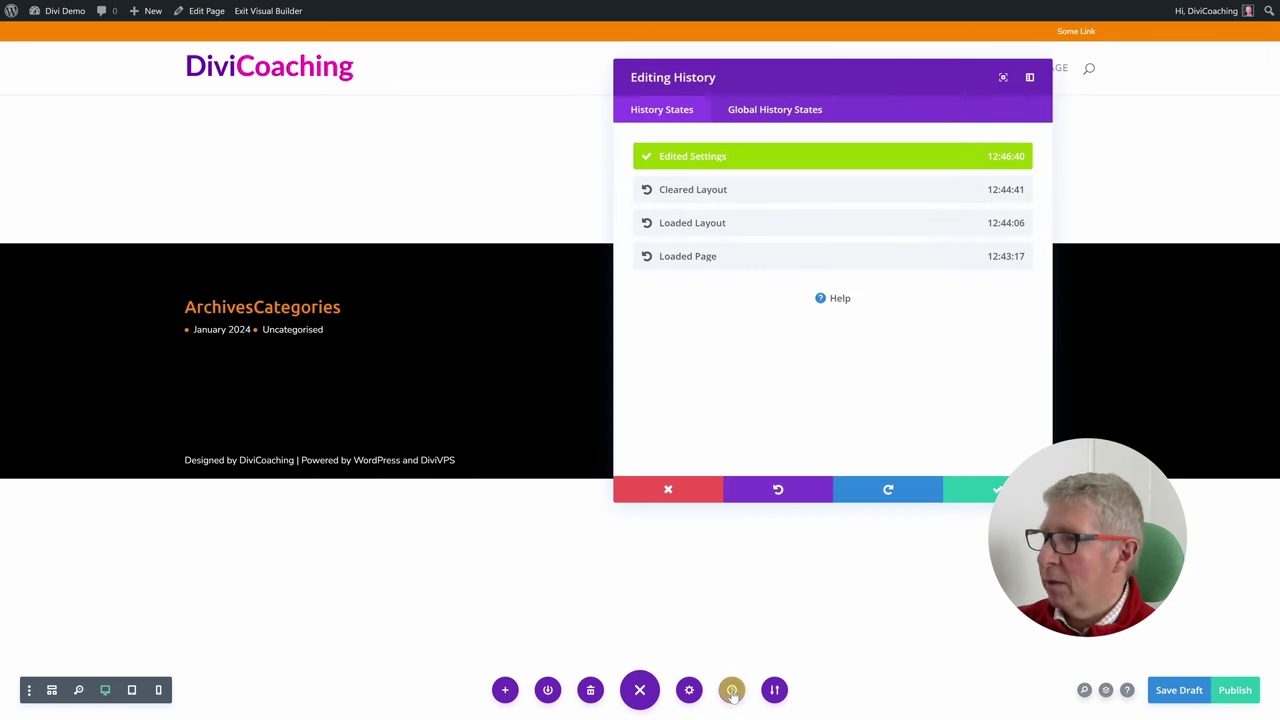
left_click(678, 226)
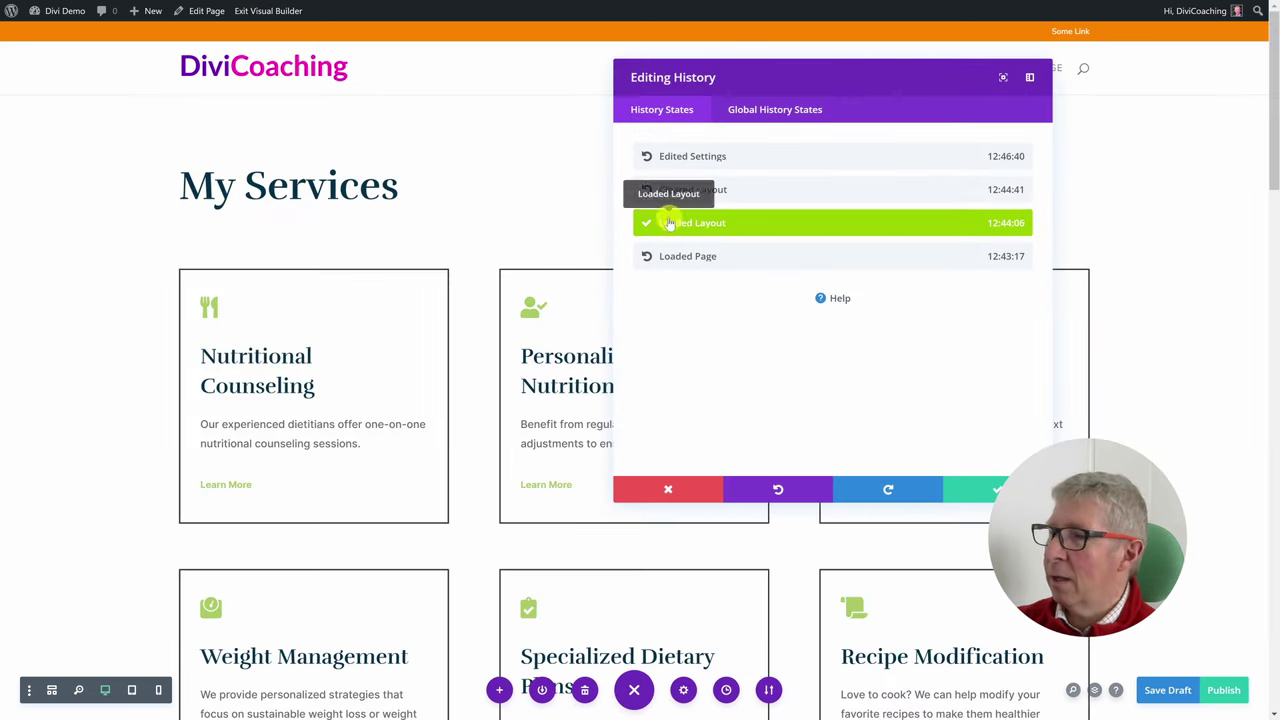
left_click(716, 489)
Export the page's Divi Builder layout with the file name Services Export.
left_click(770, 692)
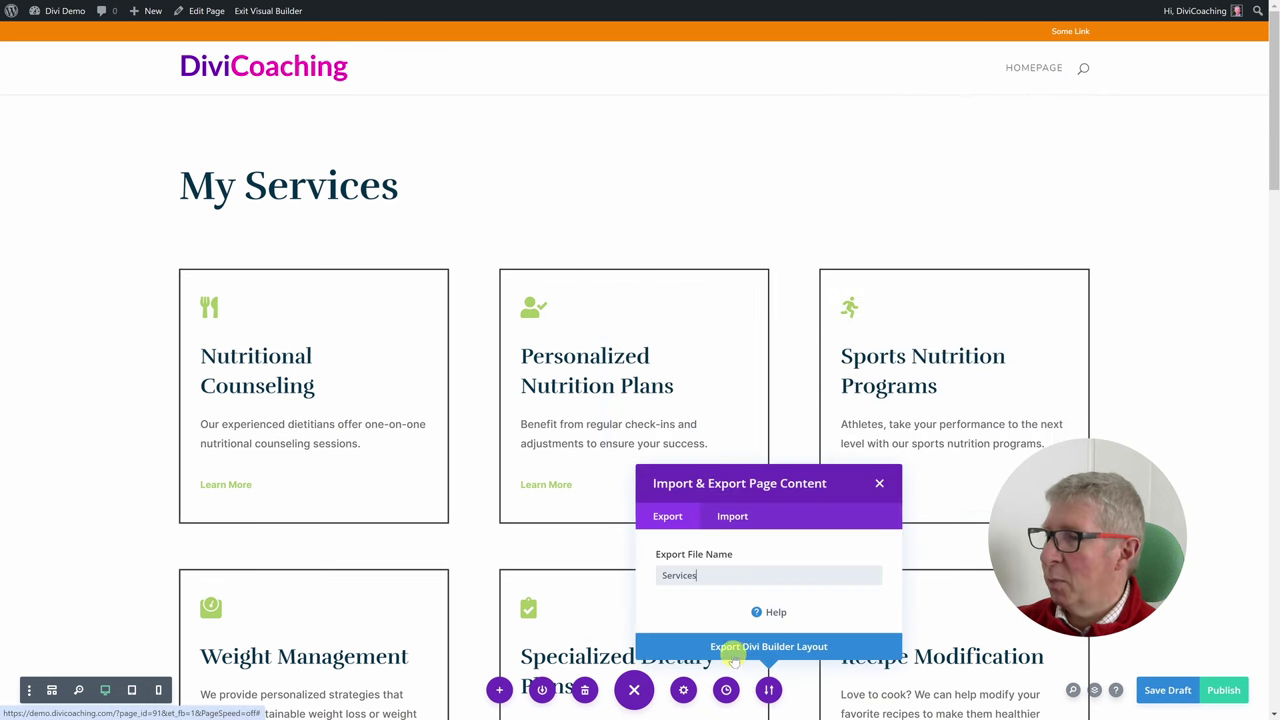
left_click(717, 576)
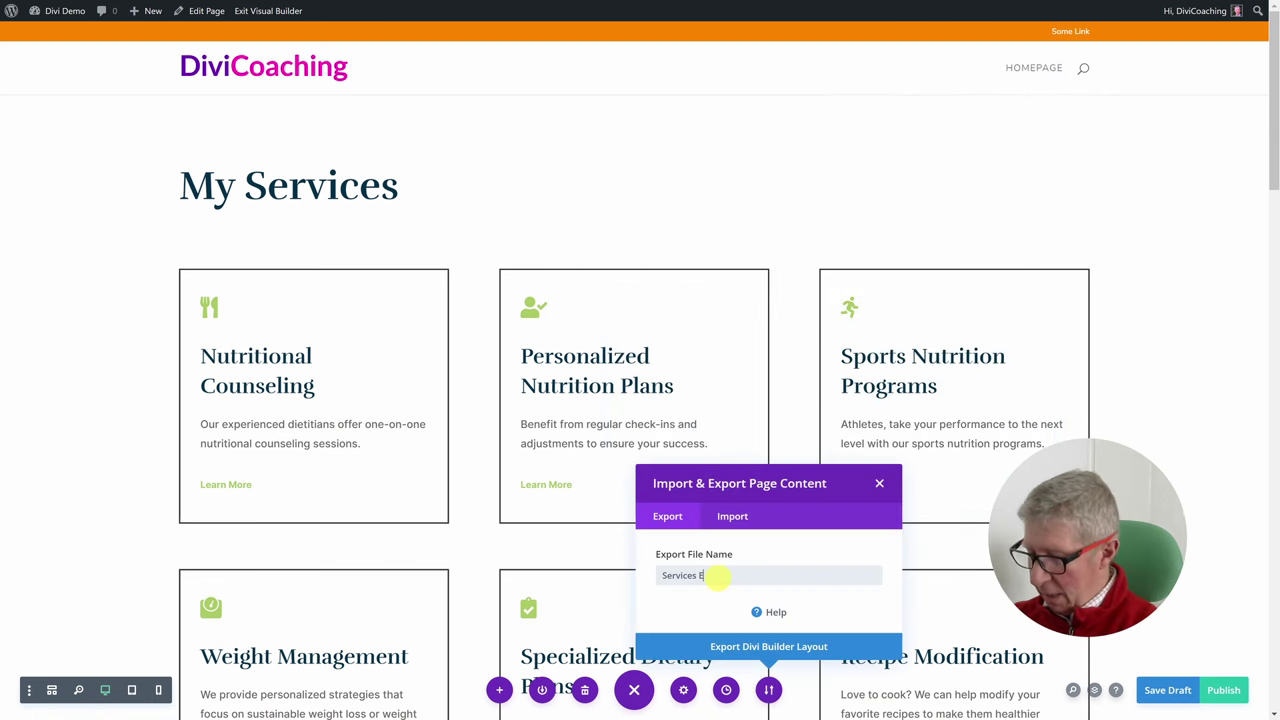
type("Export")
left_click(764, 644)
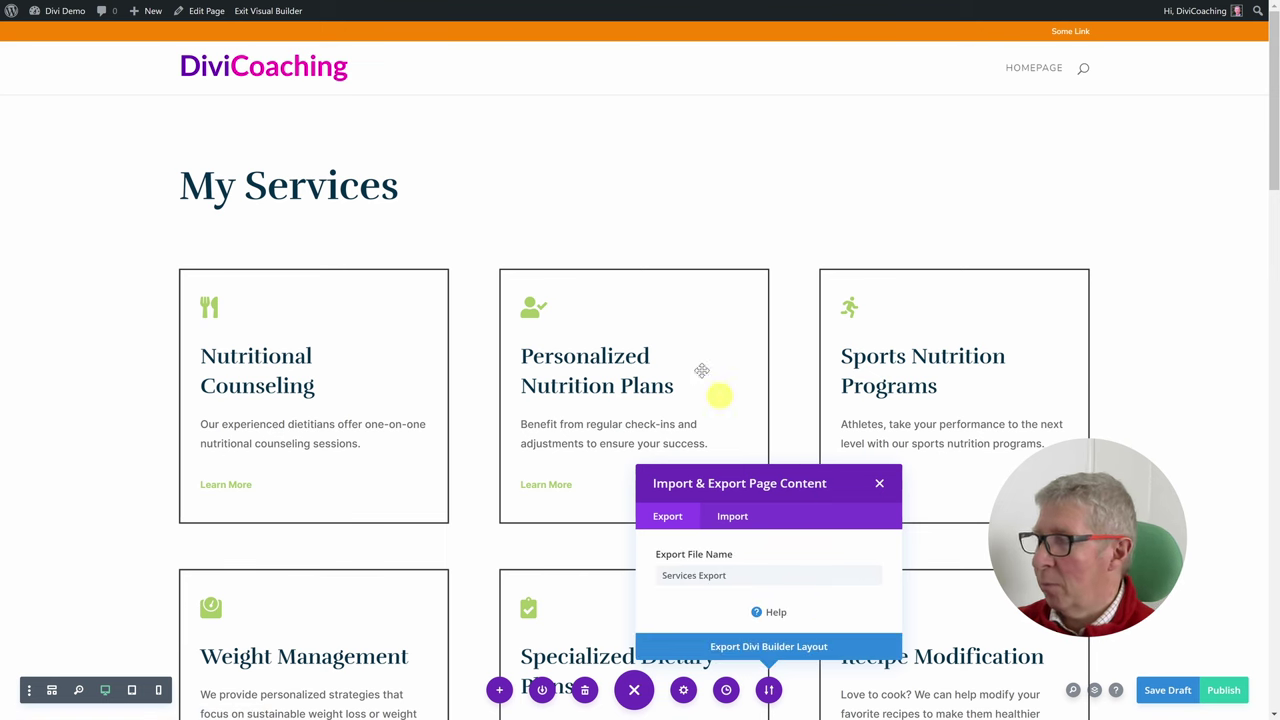
Import Services Export.json from the Downloads folder as the page layout, with Replace Existing Content enabled.
left_click(733, 518)
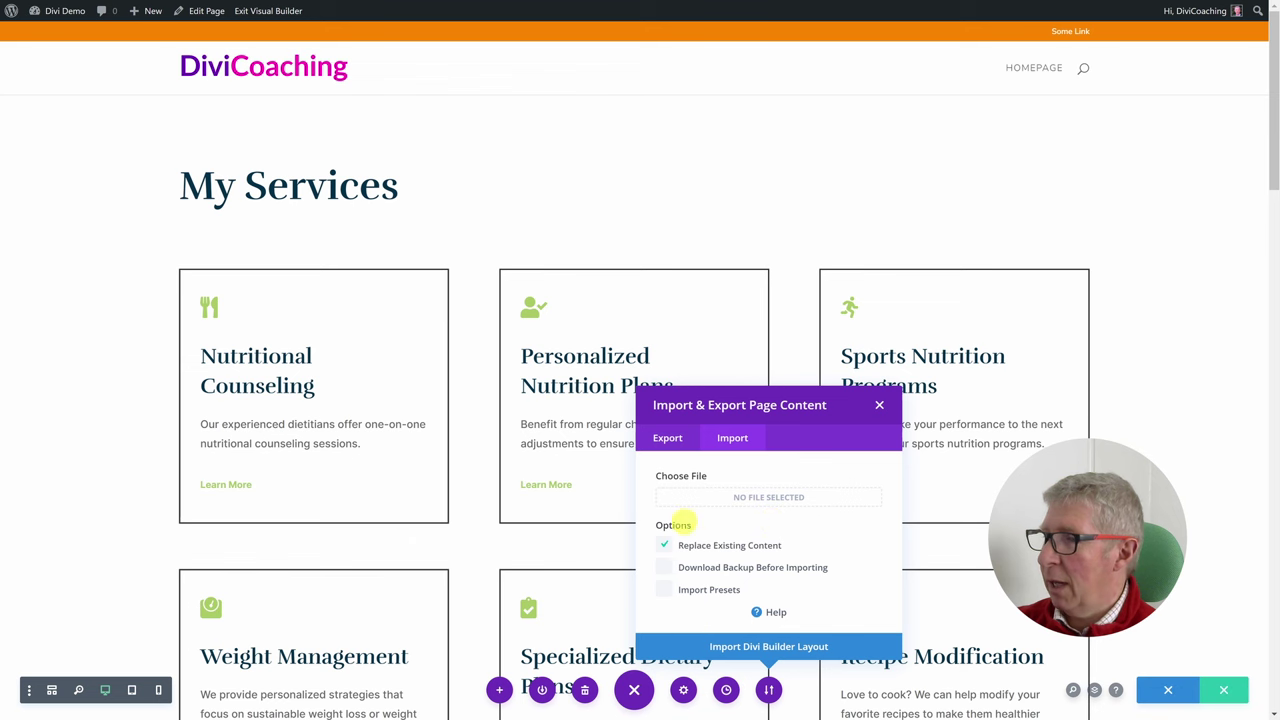
left_click(750, 497)
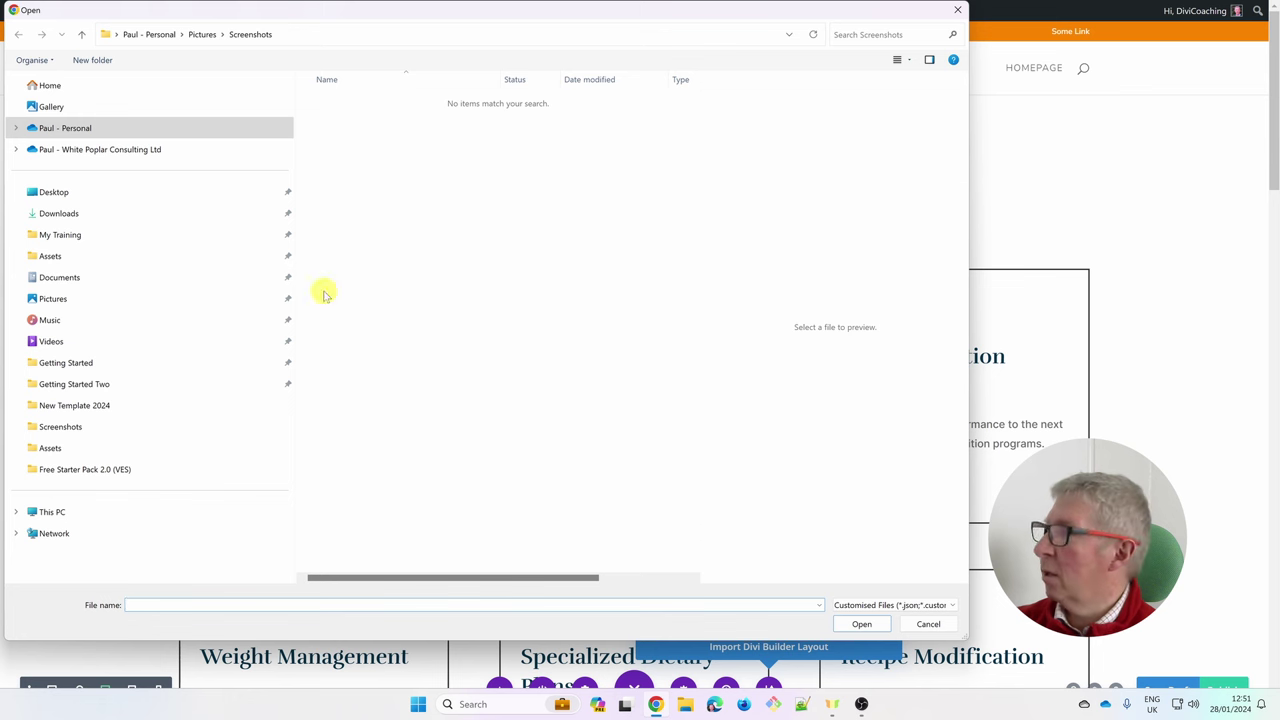
left_click(50, 214)
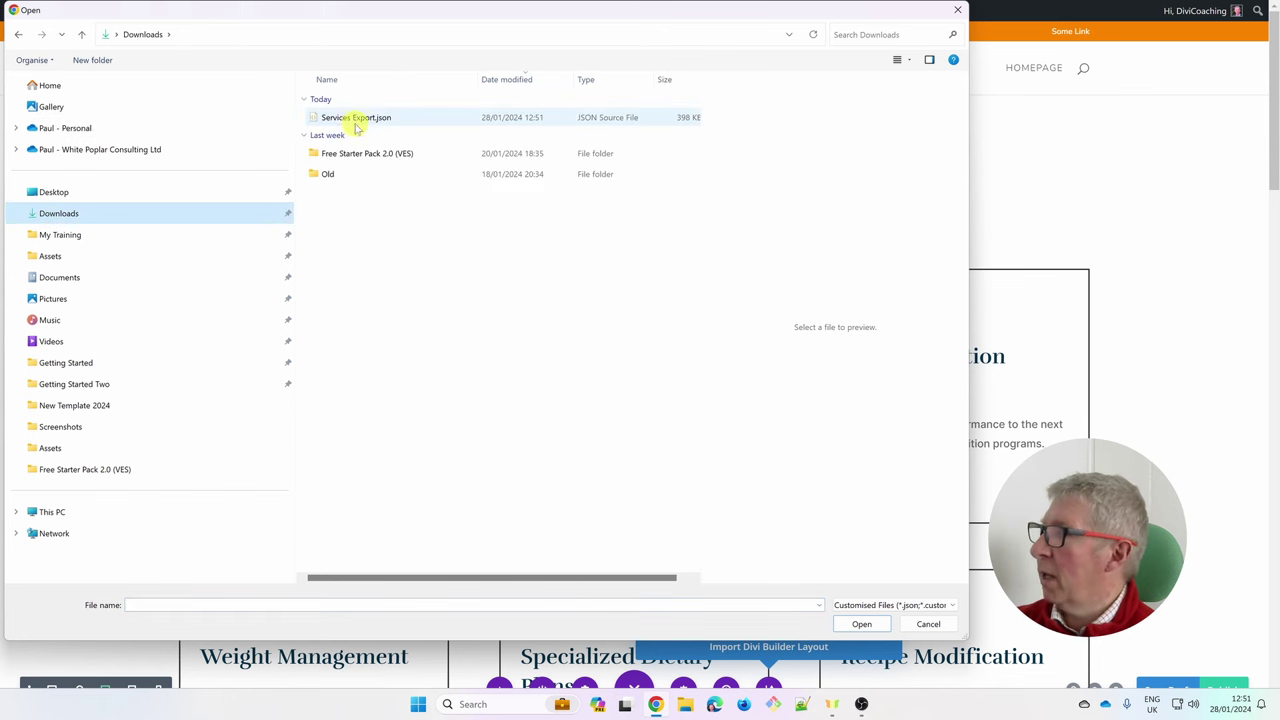
left_click(357, 119)
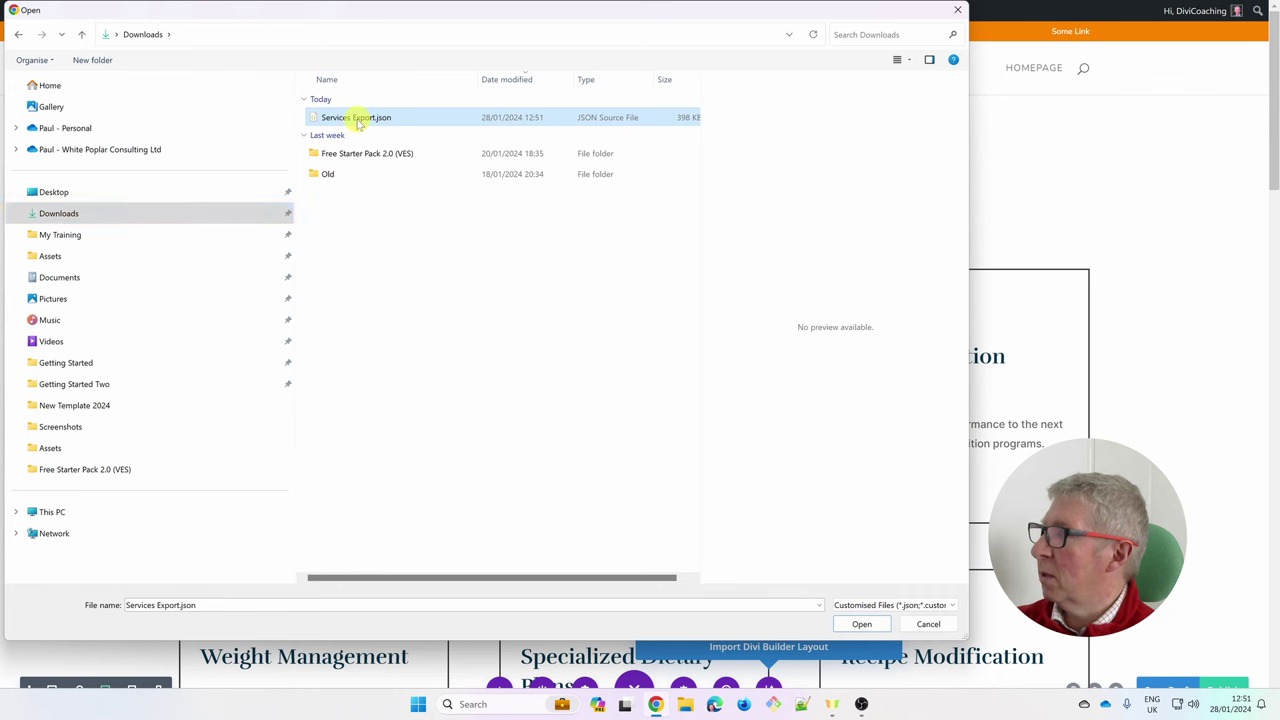
left_click(862, 624)
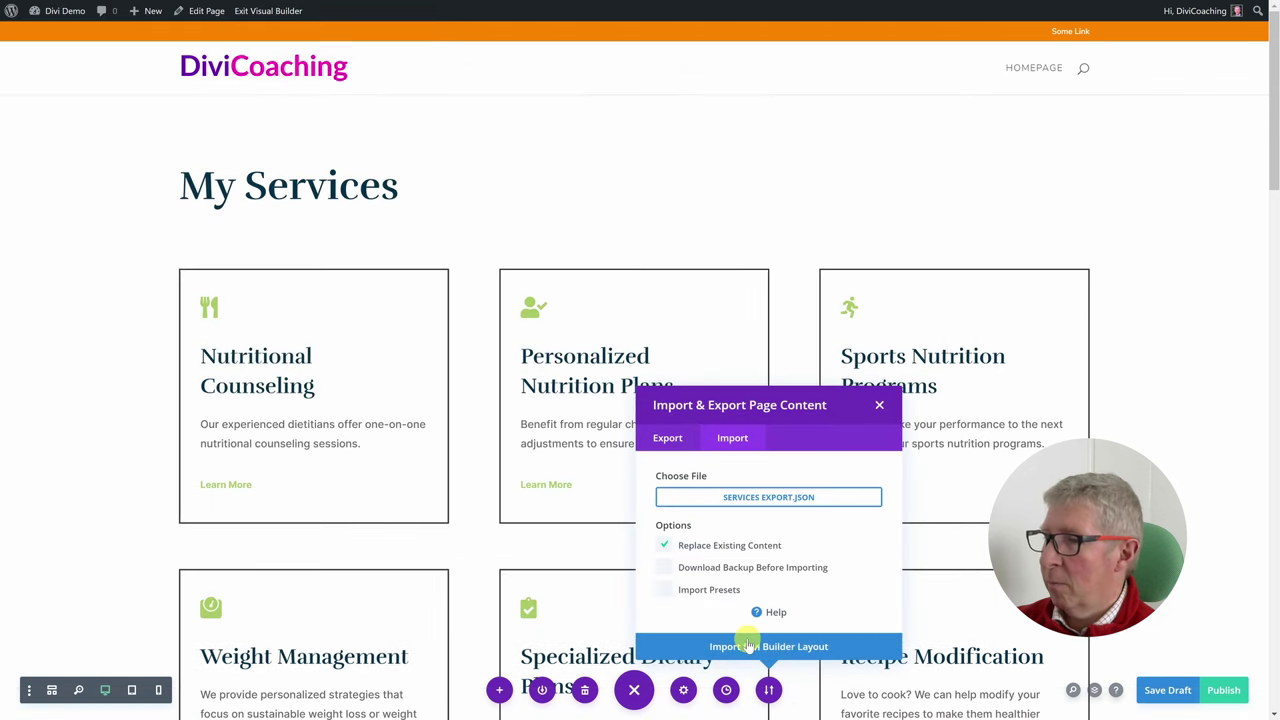
left_click(750, 650)
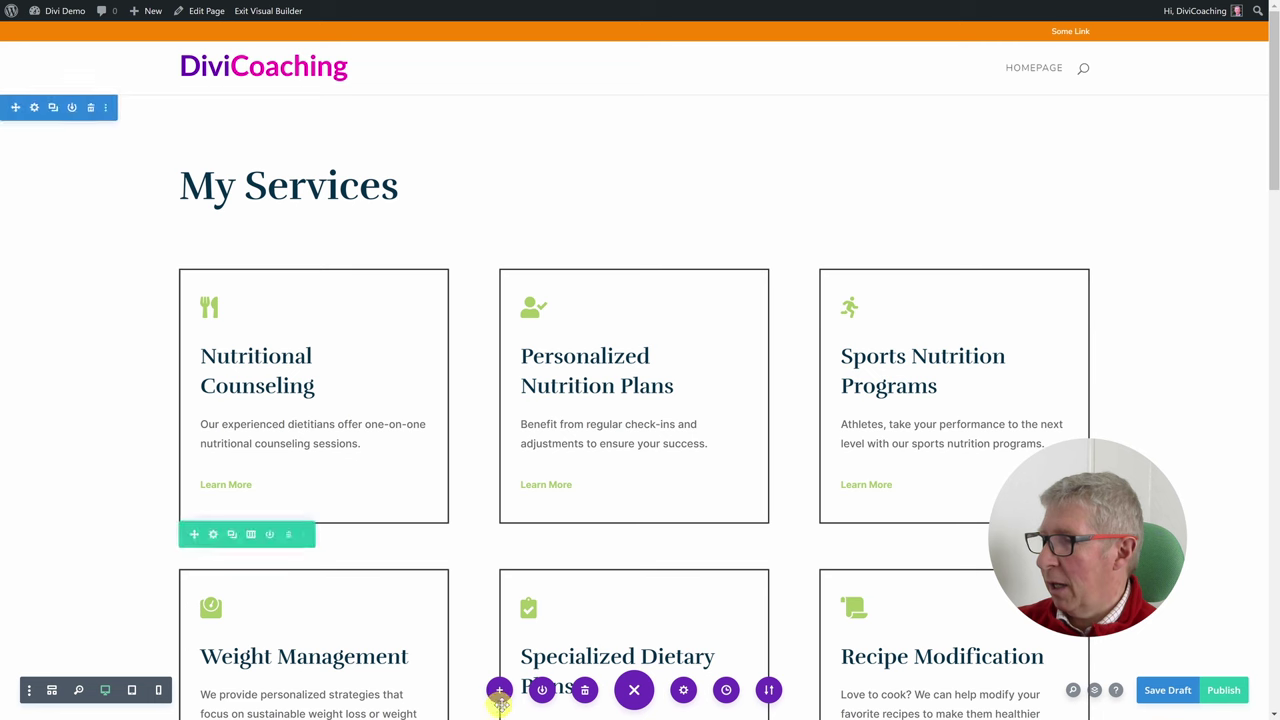
Switch the page preview to Phone view using the builder's quick action search.
scroll(867, 688, "down", 2)
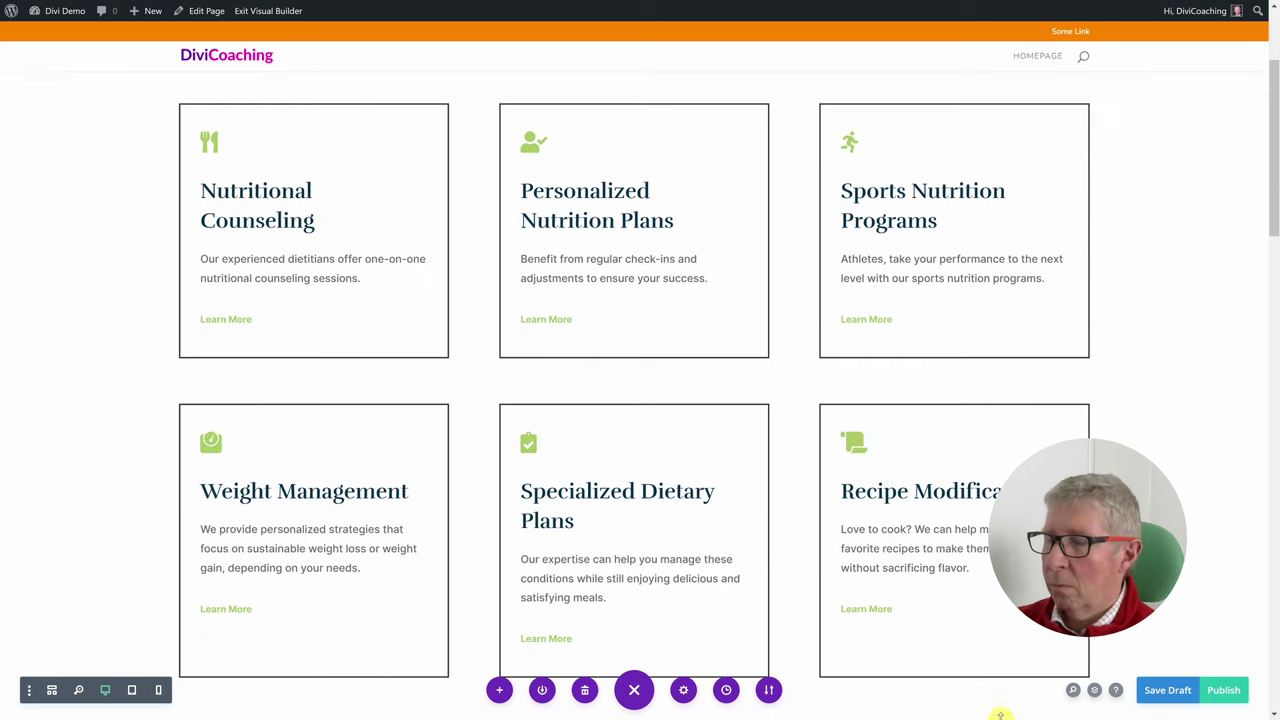
left_click(1073, 692)
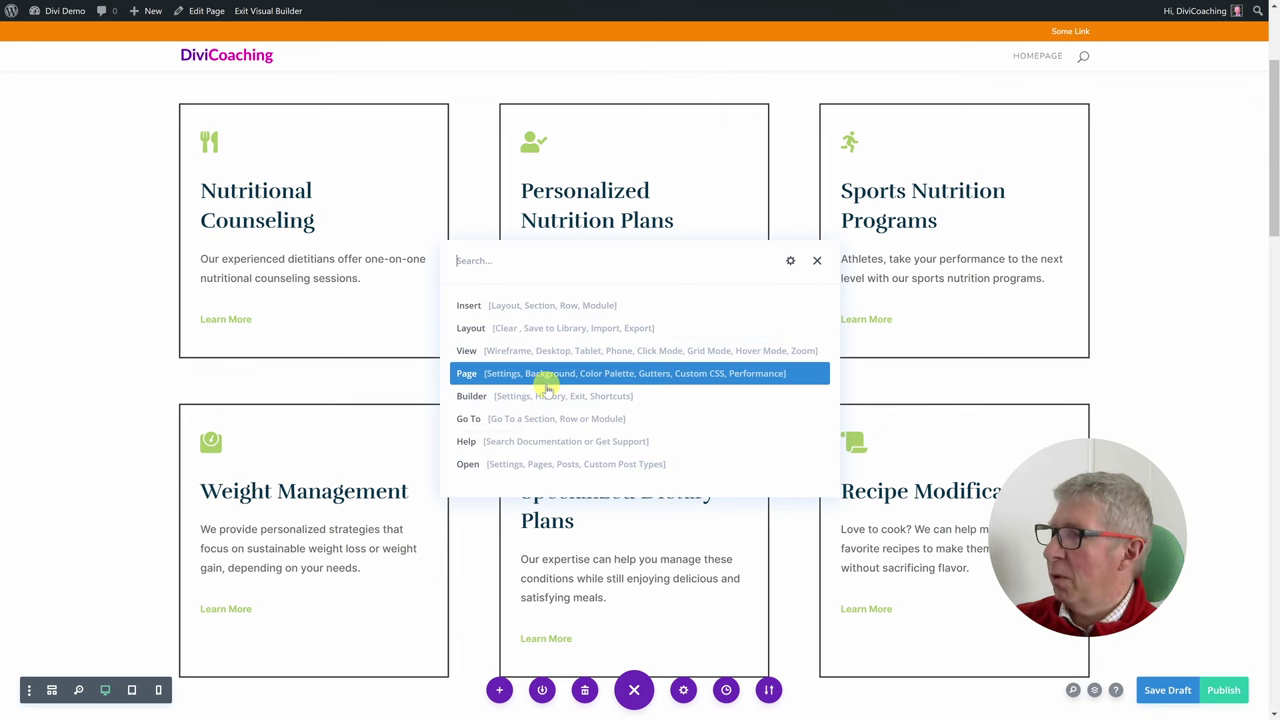
scroll(545, 405, "down", 2)
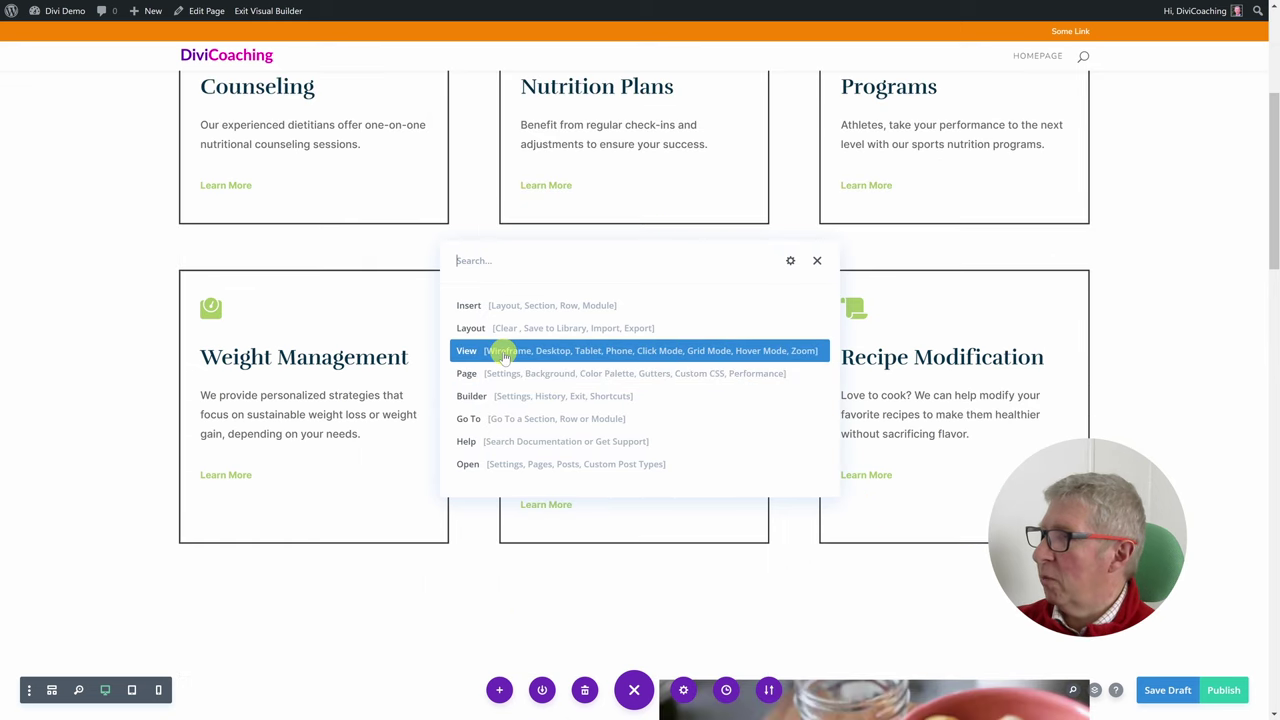
left_click(505, 352)
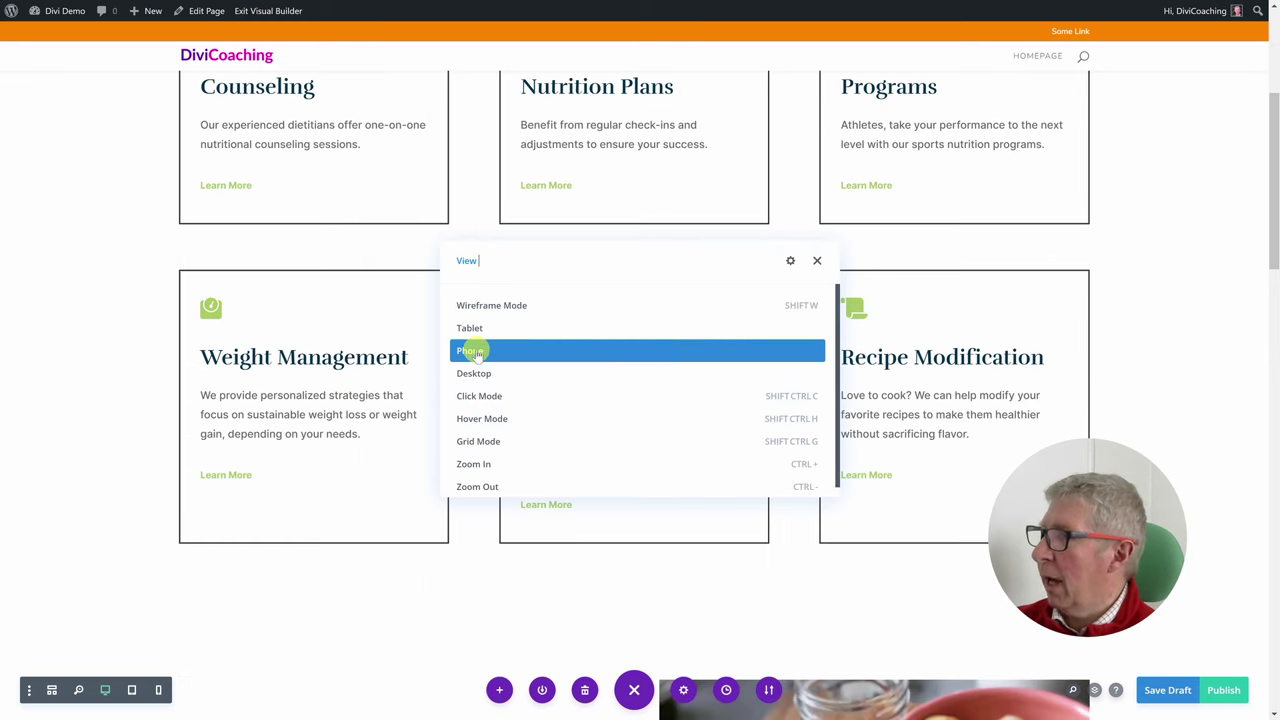
left_click(475, 352)
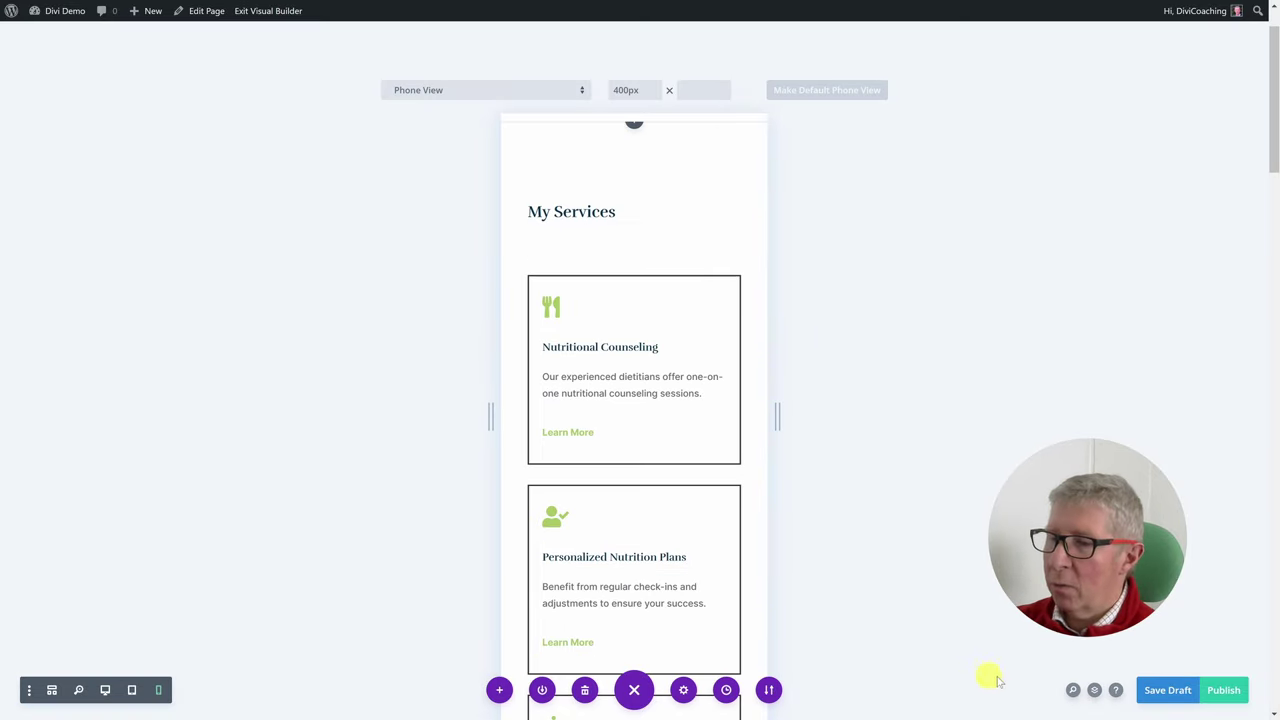
Go to the Footer section of the page using the quick action search.
left_click(1073, 690)
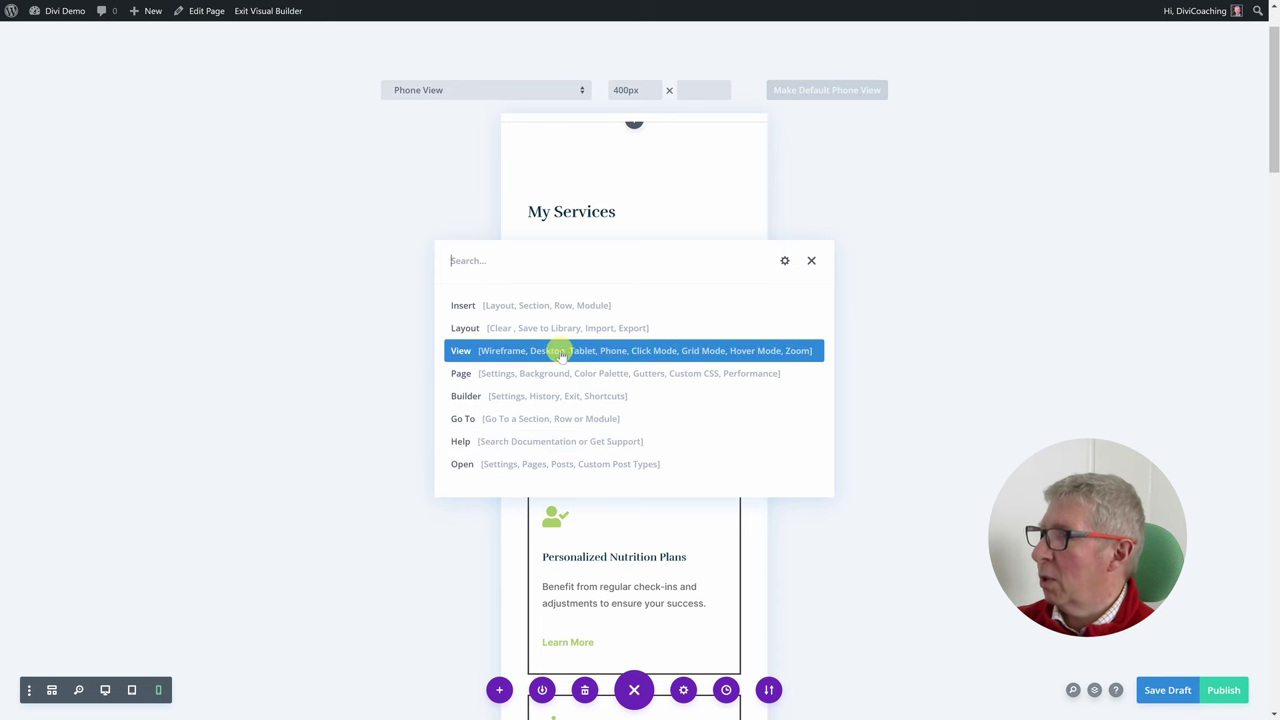
left_click(515, 422)
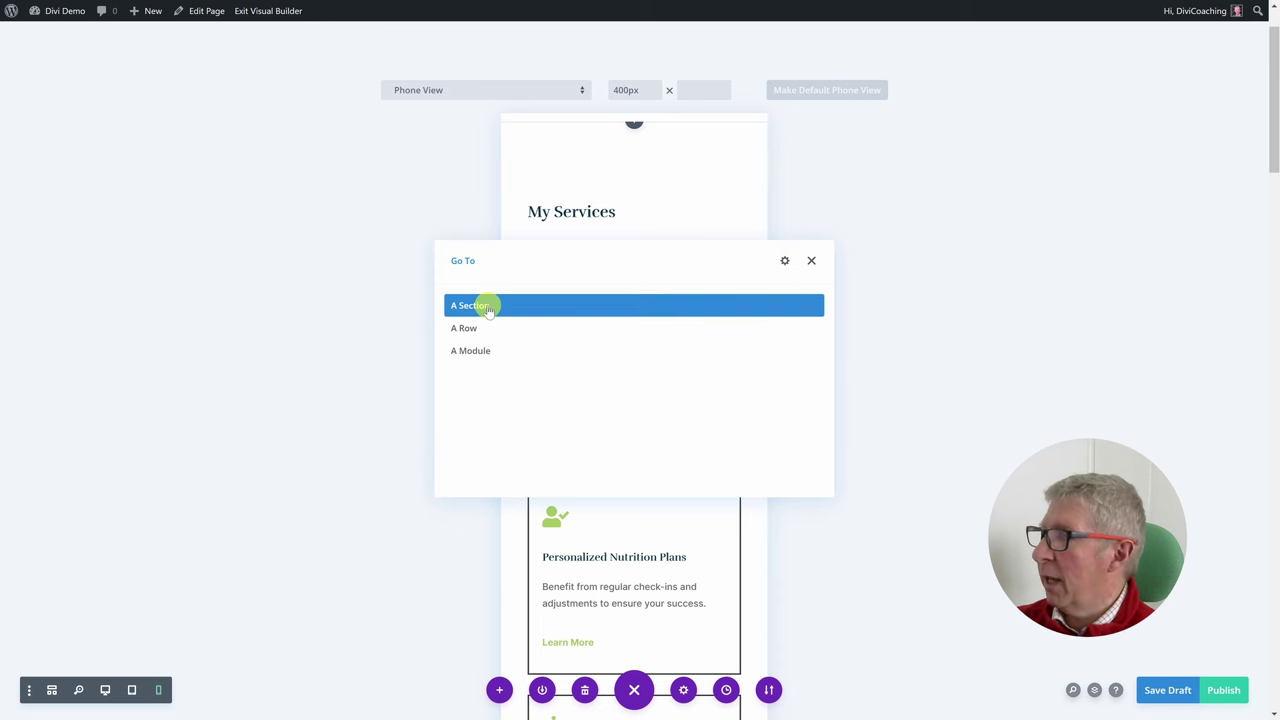
left_click(488, 308)
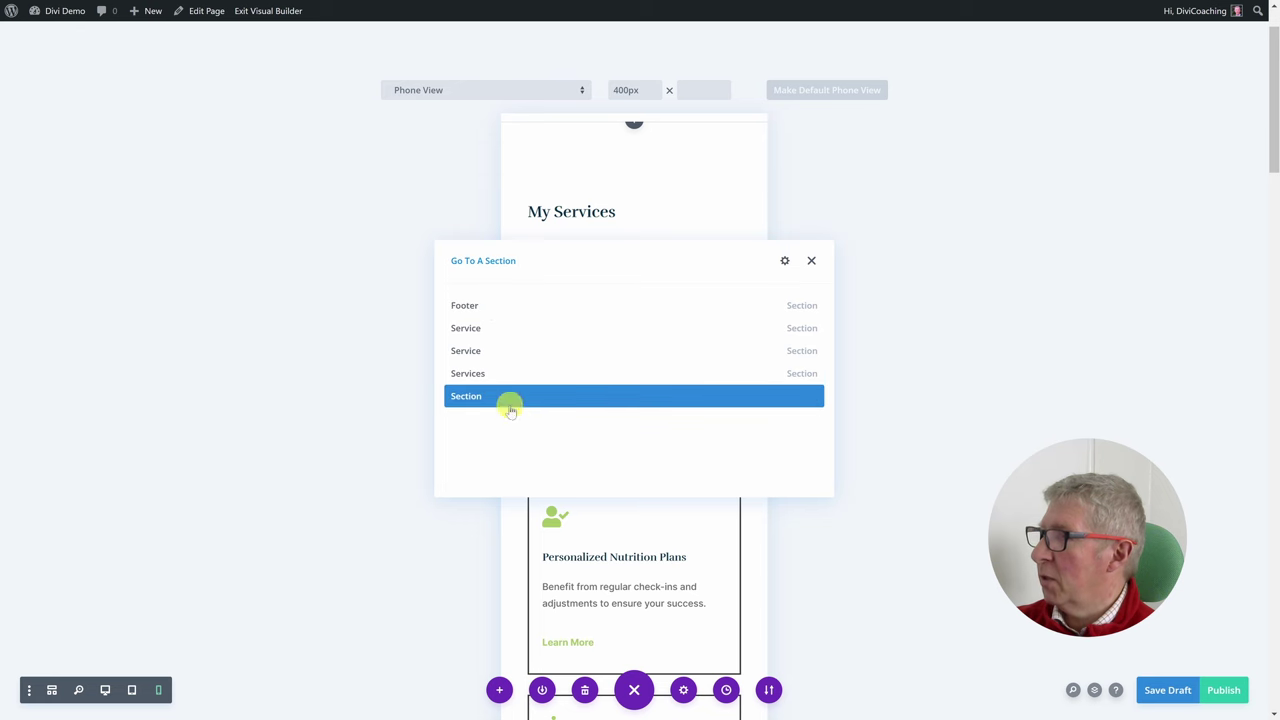
left_click(470, 307)
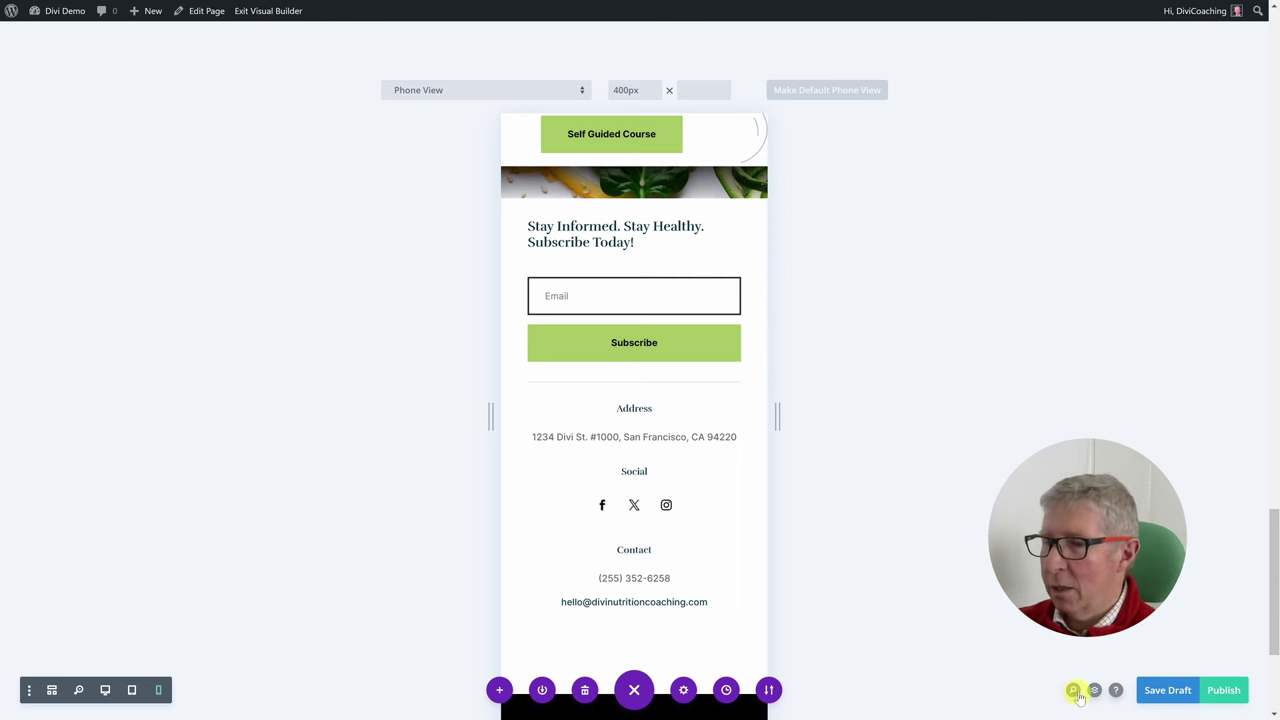
Show the Layers window beside the phone preview, dismissing the Section Settings without saving.
left_click(1094, 692)
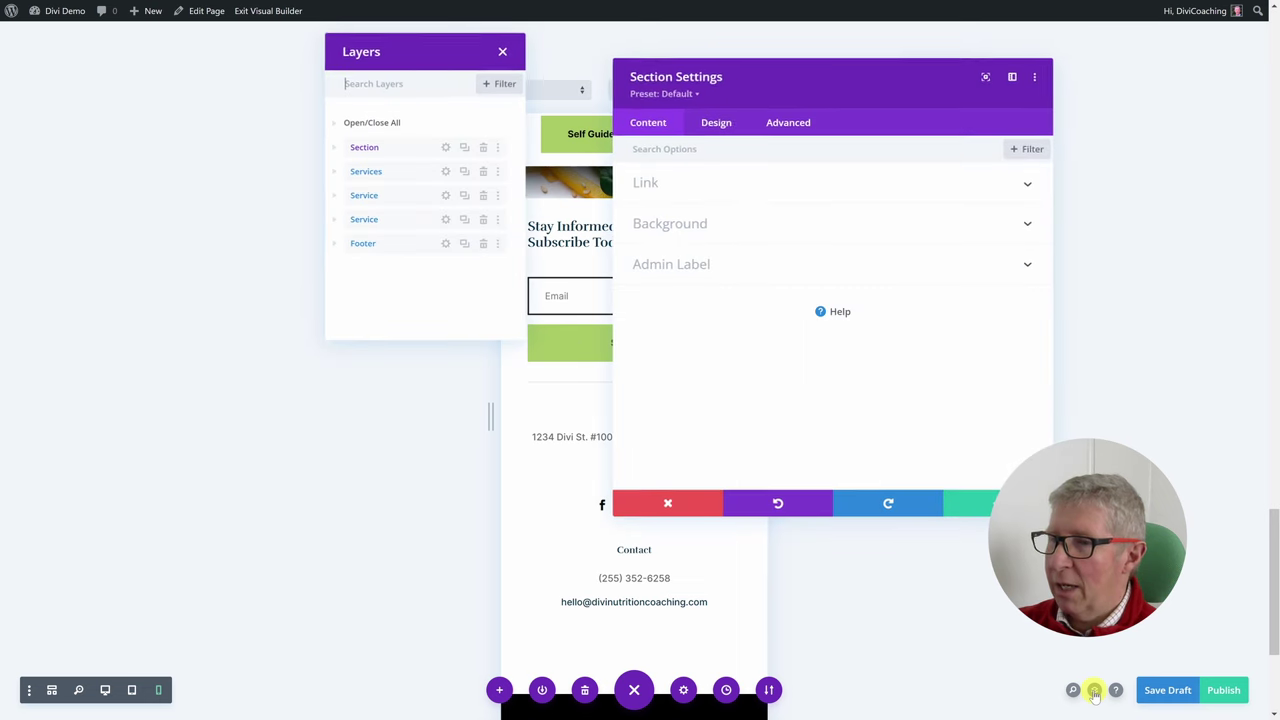
left_click(666, 501)
left_click_drag(420, 52, 953, 118)
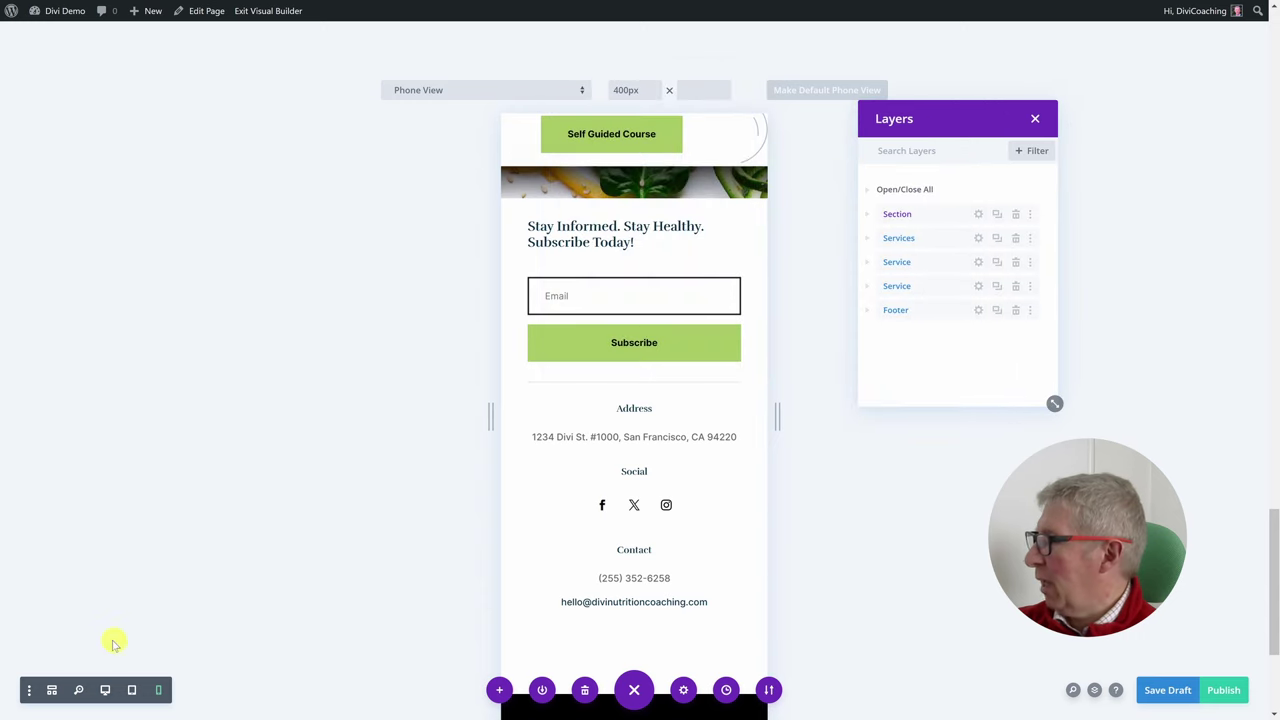
Show the page in Wireframe view, move the Layers window farther aside, and switch the preview to Desktop view.
left_click(51, 690)
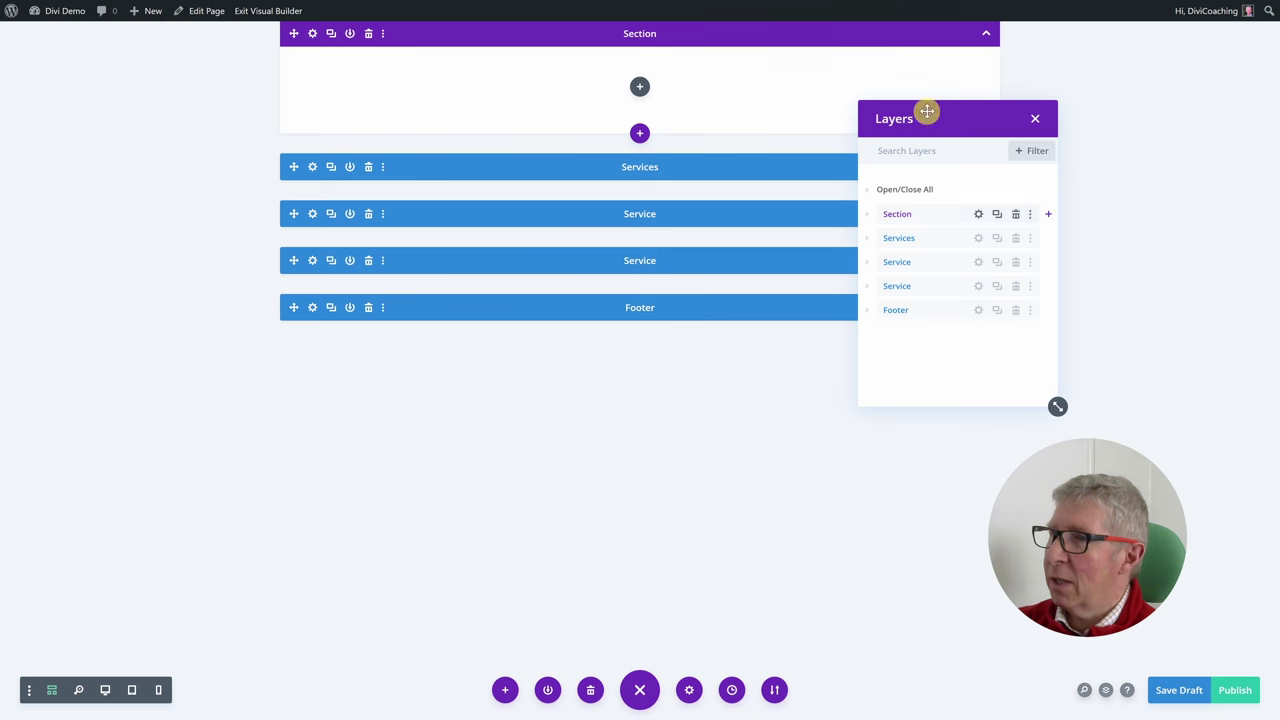
left_click_drag(960, 120, 1051, 114)
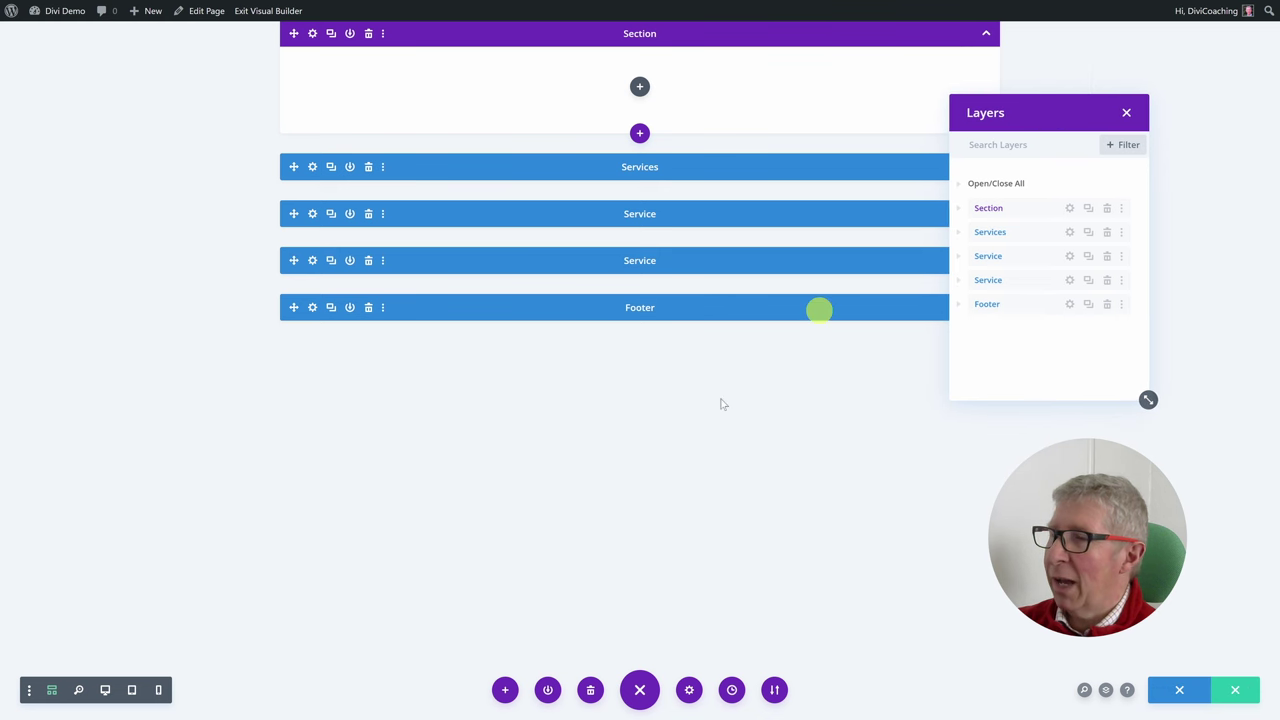
left_click(105, 690)
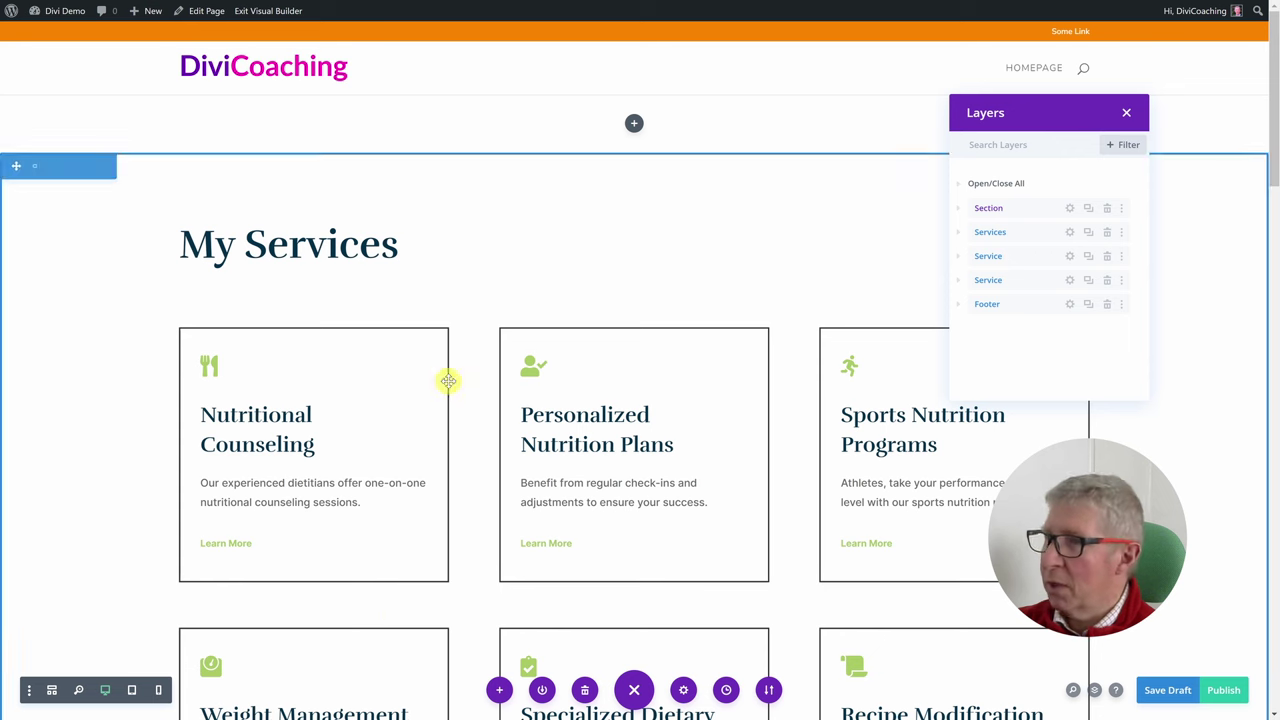
Expand the empty Section, Services, both Service sections and Footer in the Layers window to examine their rows.
left_click(960, 210)
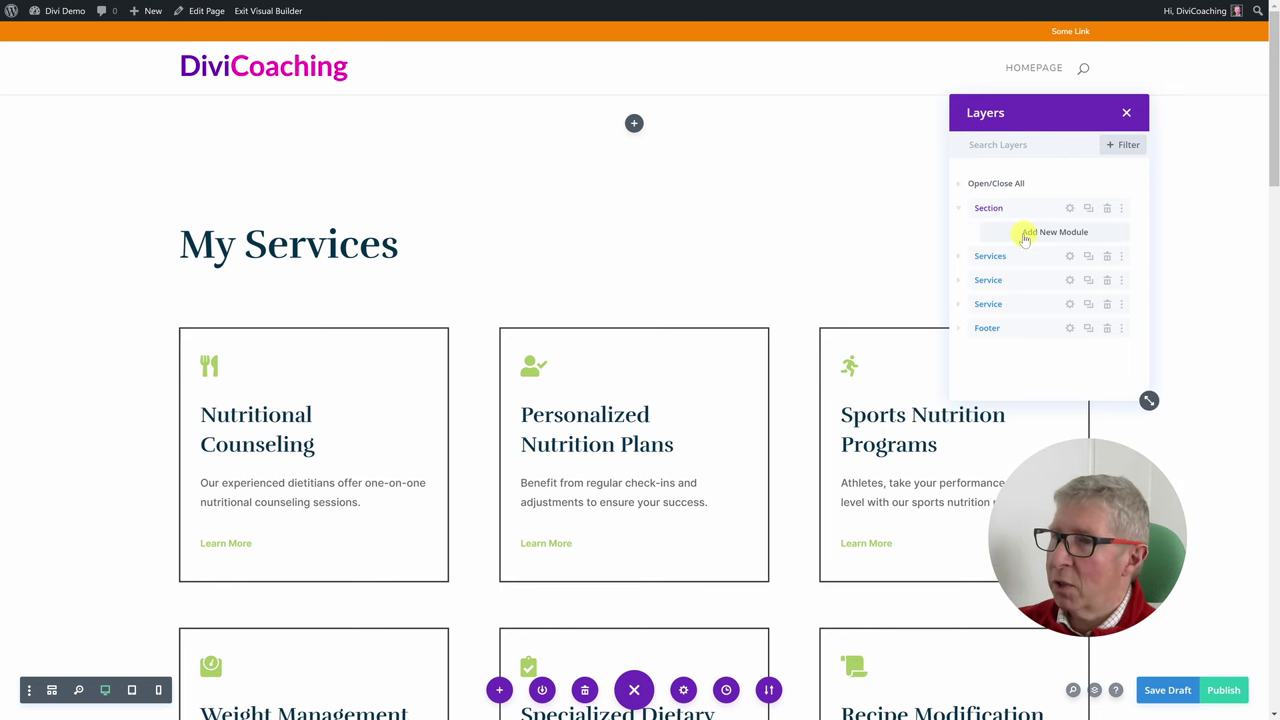
left_click(960, 258)
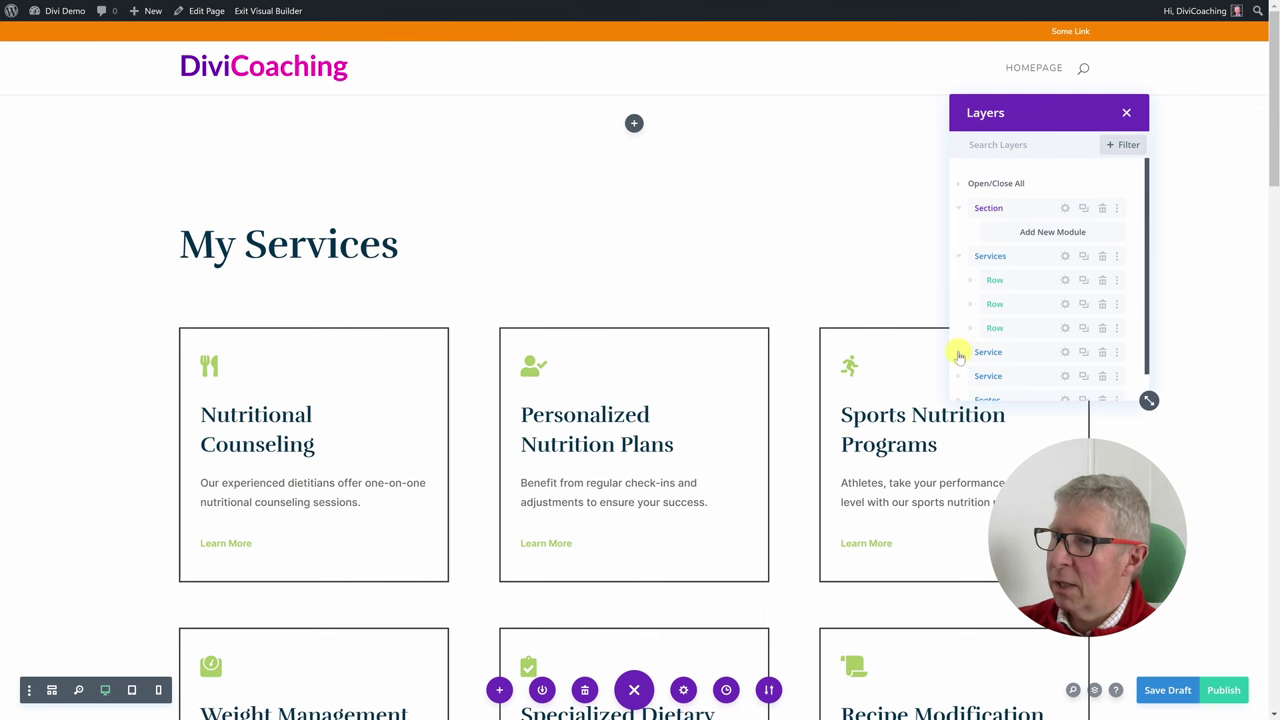
scroll(995, 297, "down", 2)
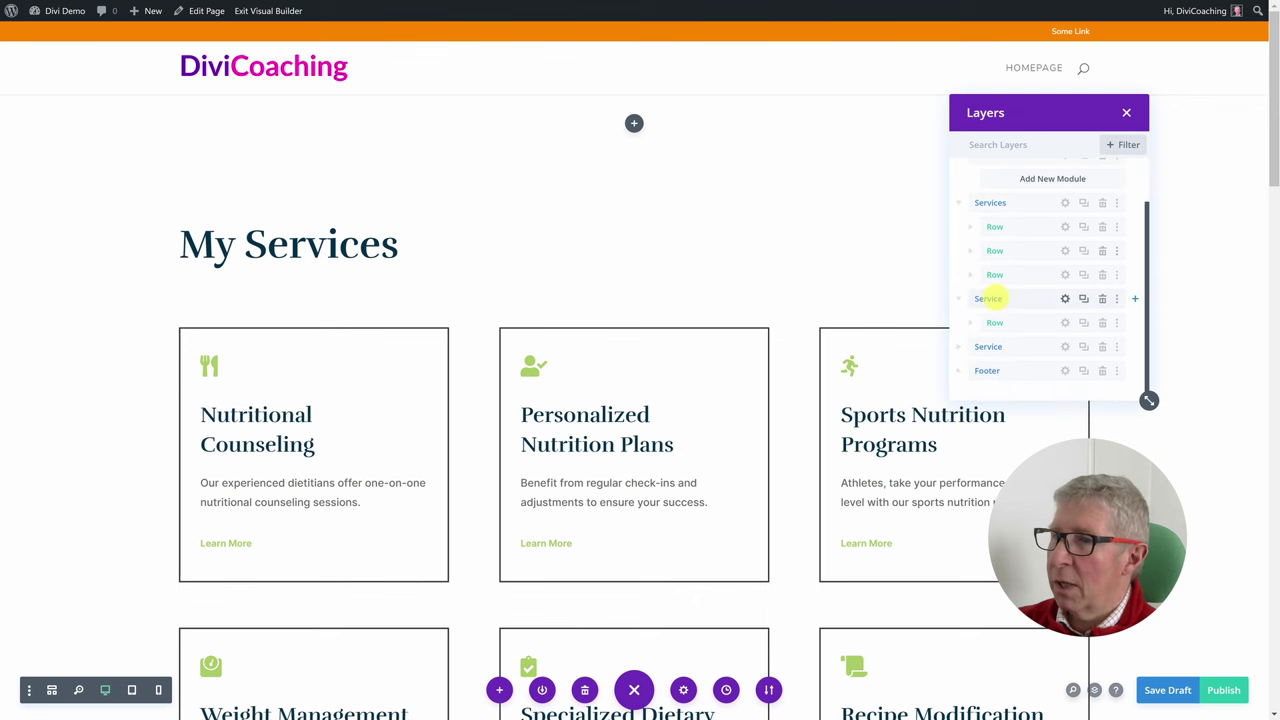
left_click(960, 350)
scroll(1000, 310, "down", 1)
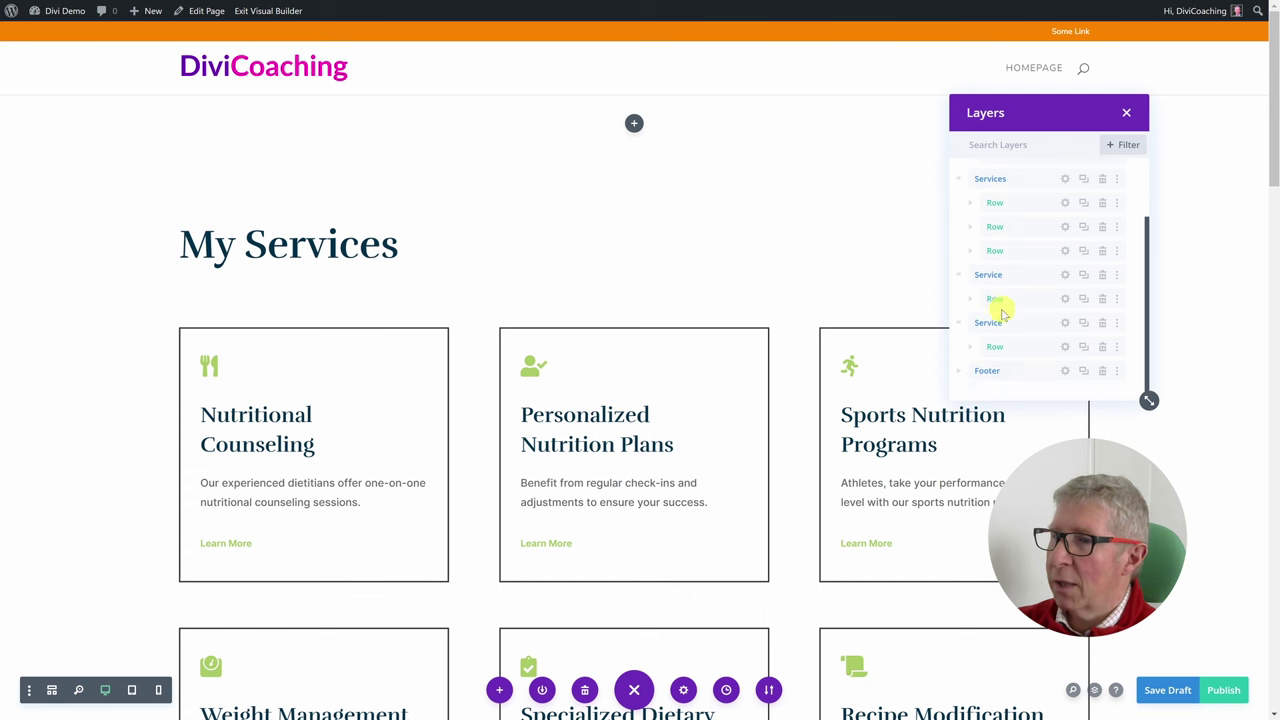
left_click(959, 371)
scroll(1015, 308, "down", 4)
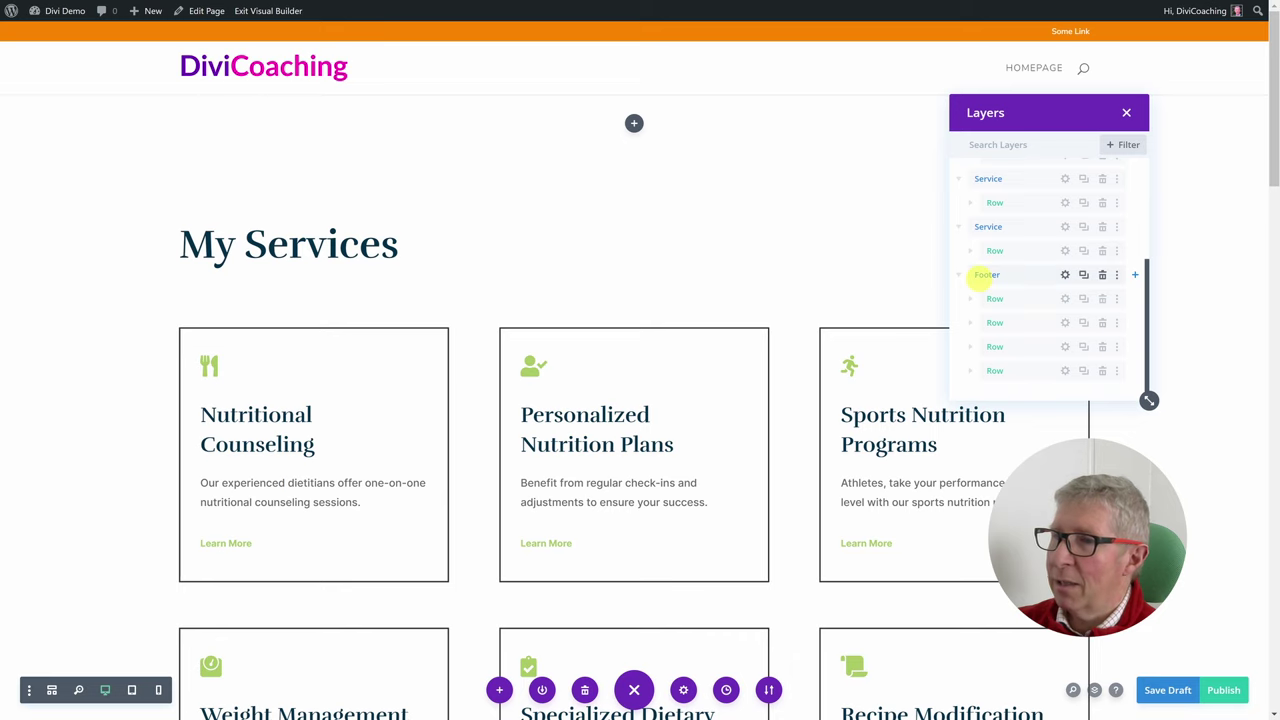
Go to the page's Footer section from its Layers entry and close the Layers window.
left_click(1065, 279)
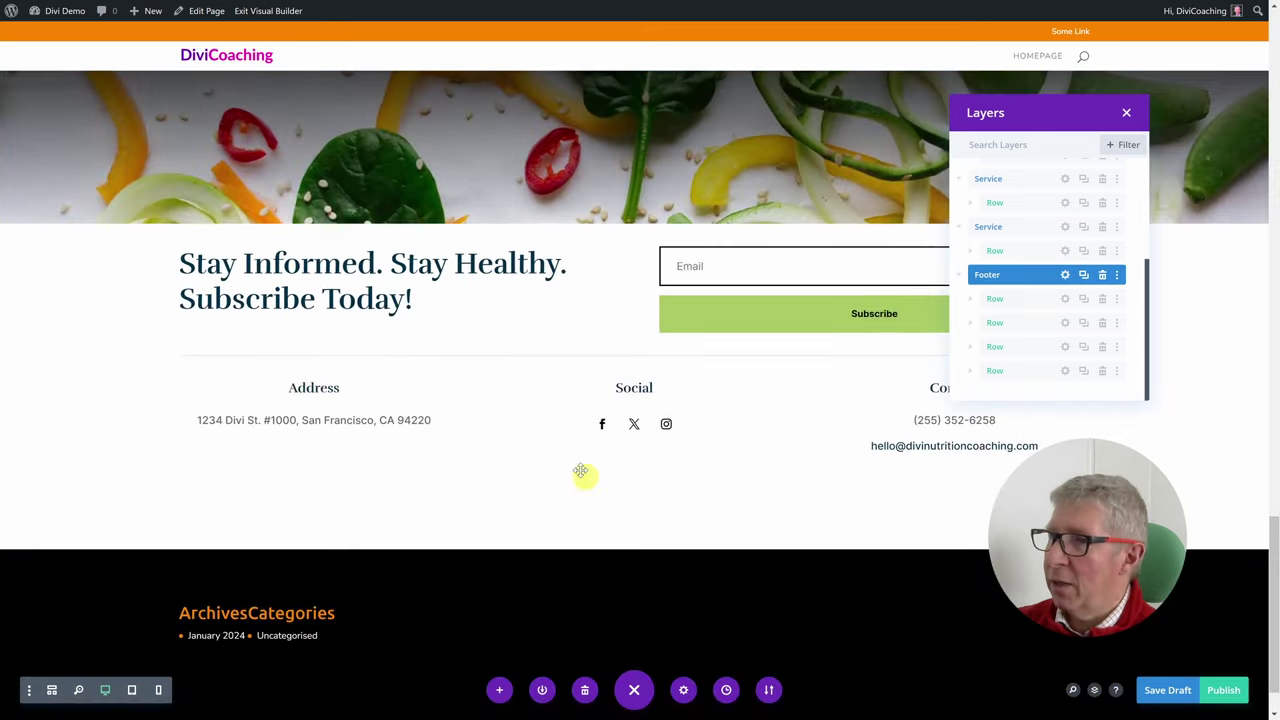
left_click(1095, 692)
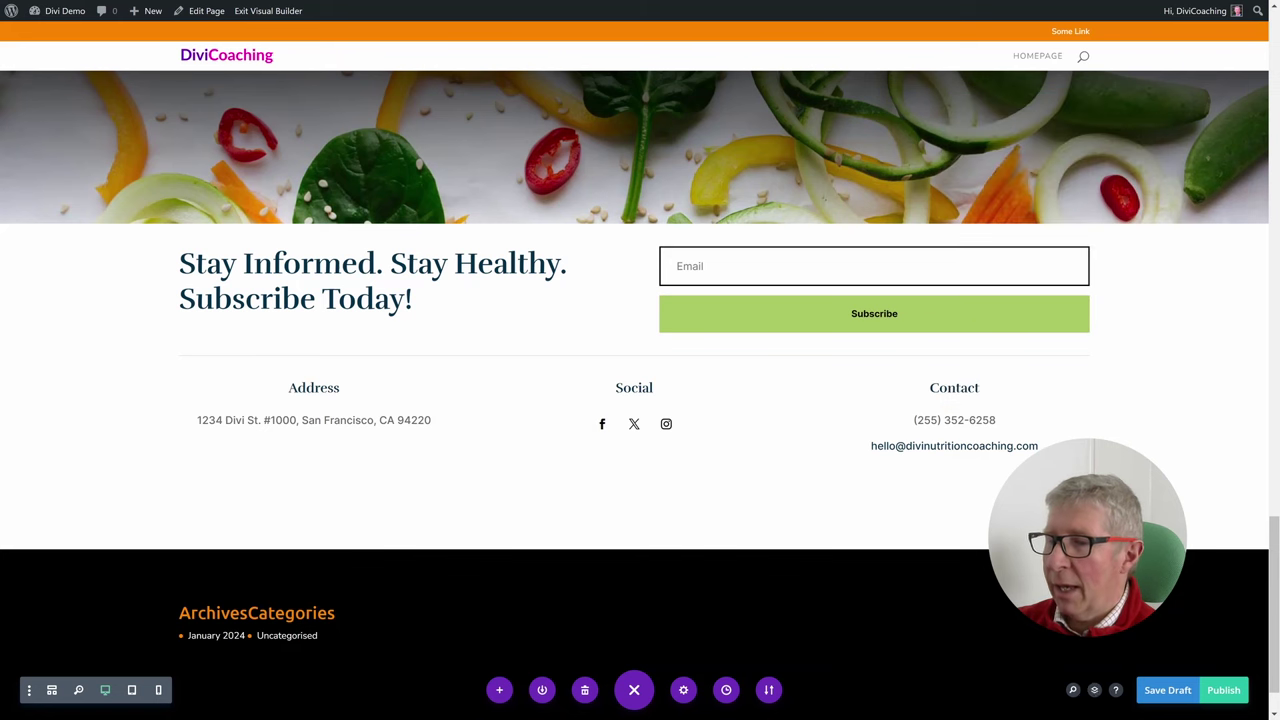
left_click(1097, 691)
left_click(1096, 691)
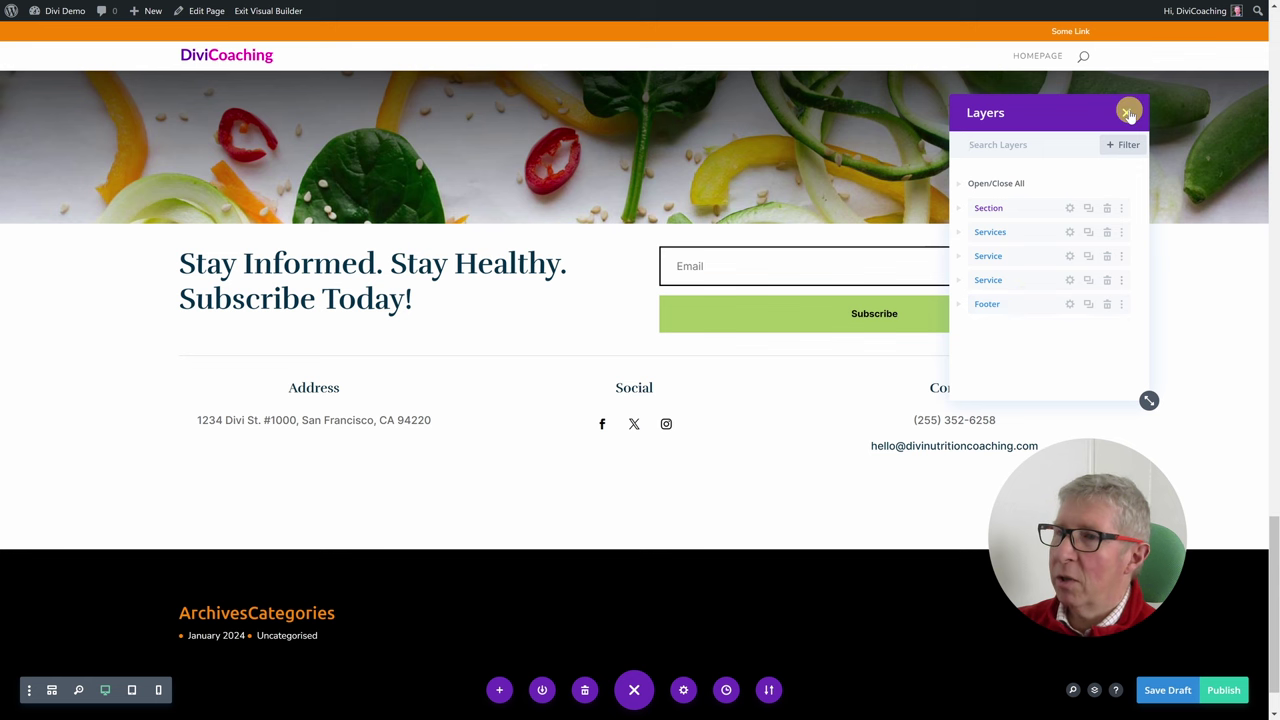
left_click(1127, 112)
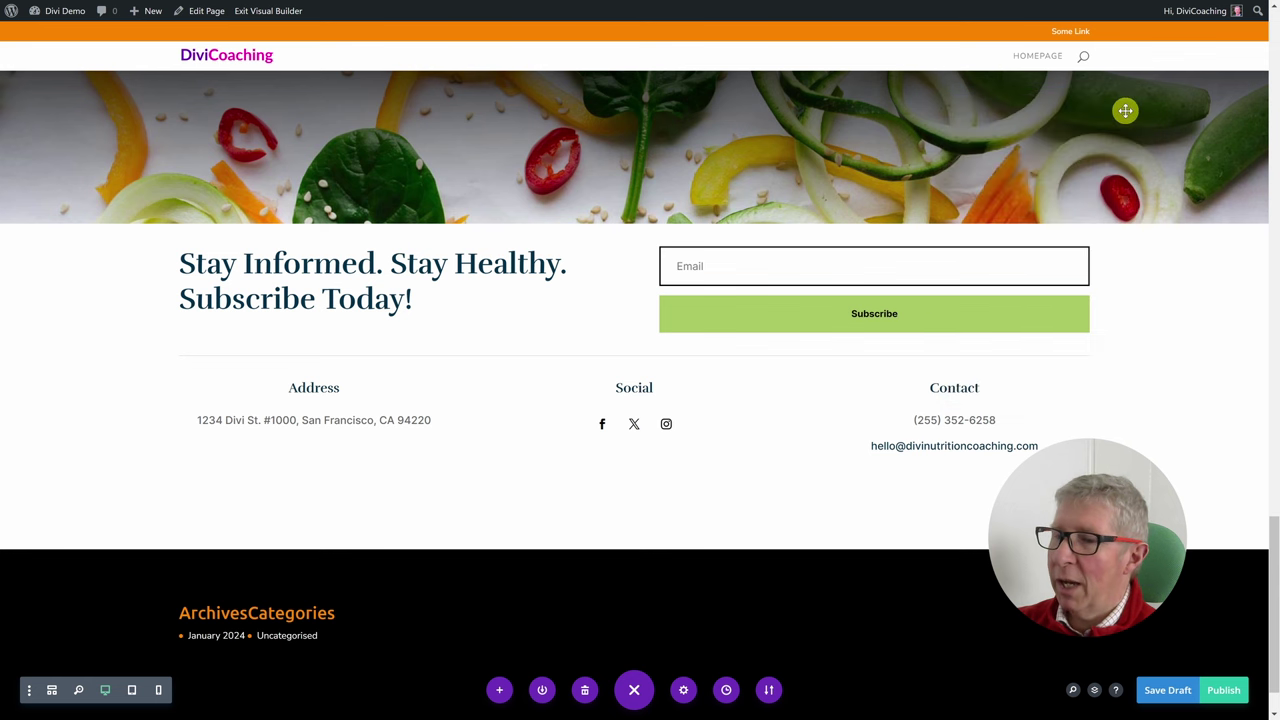
Play the "Organizing Your Content With Rows" video tutorial in the Divi Builder Helper and close the helper.
left_click(1116, 691)
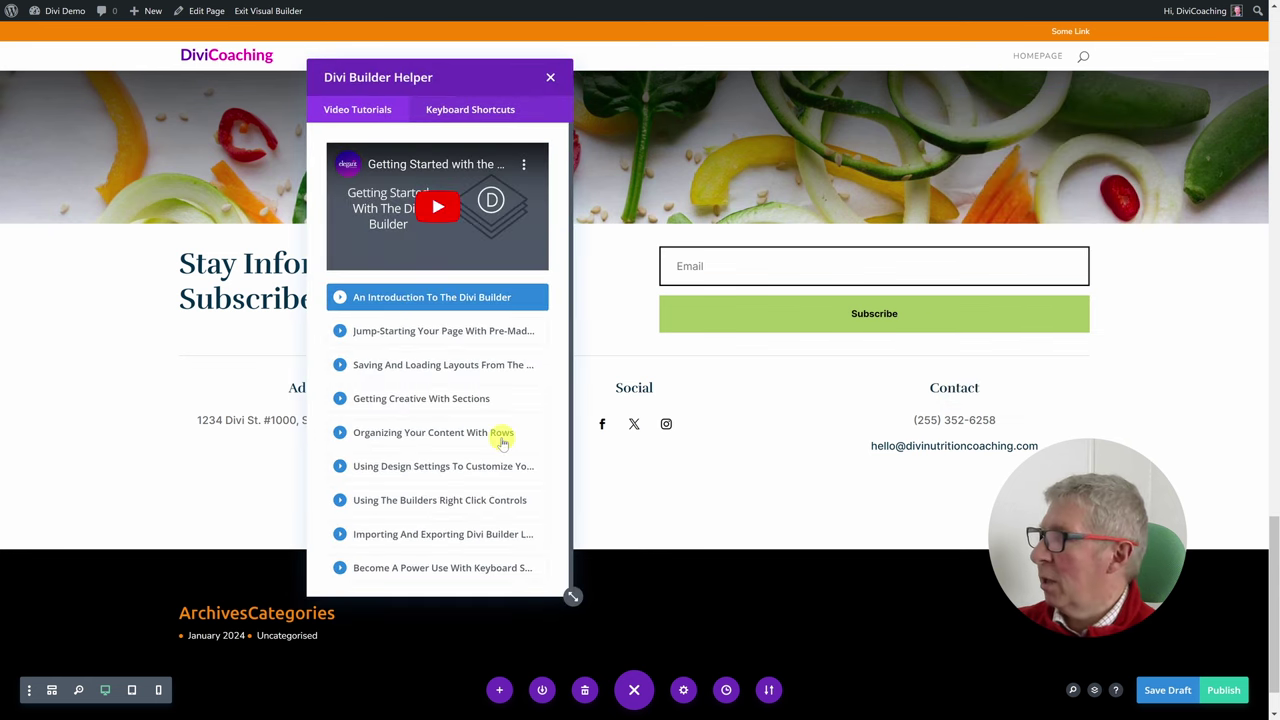
left_click(400, 436)
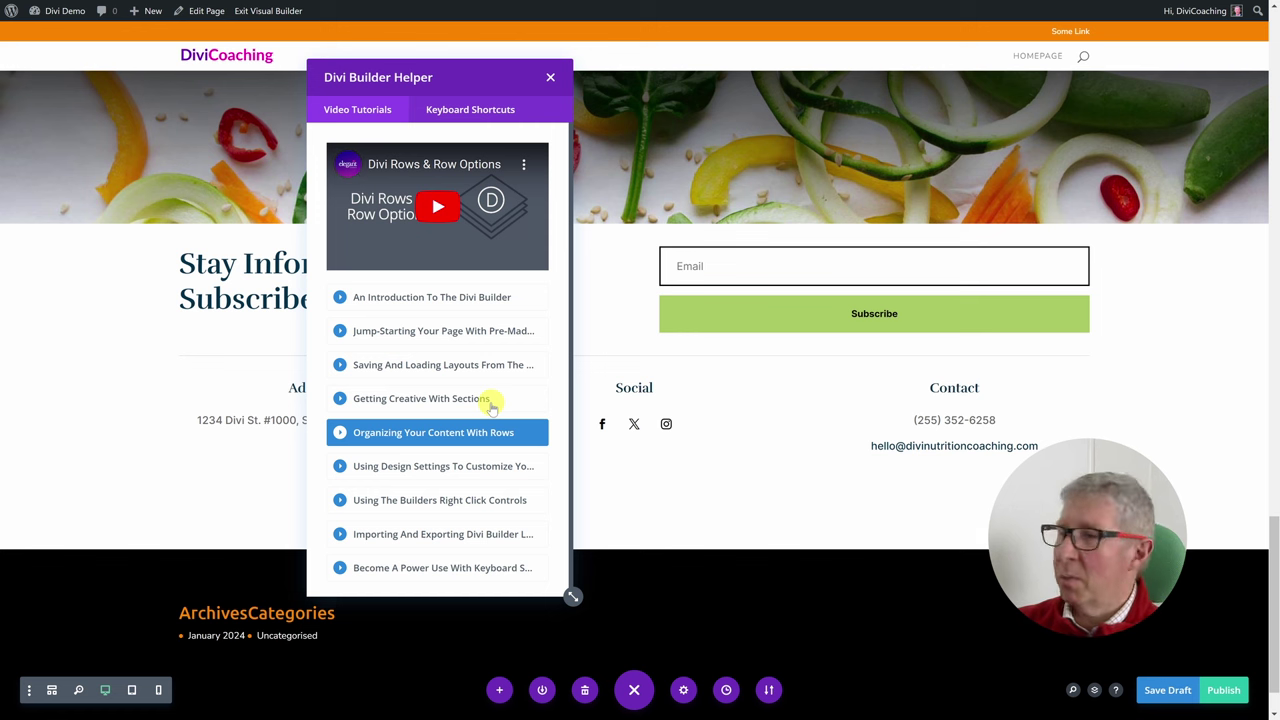
left_click(438, 207)
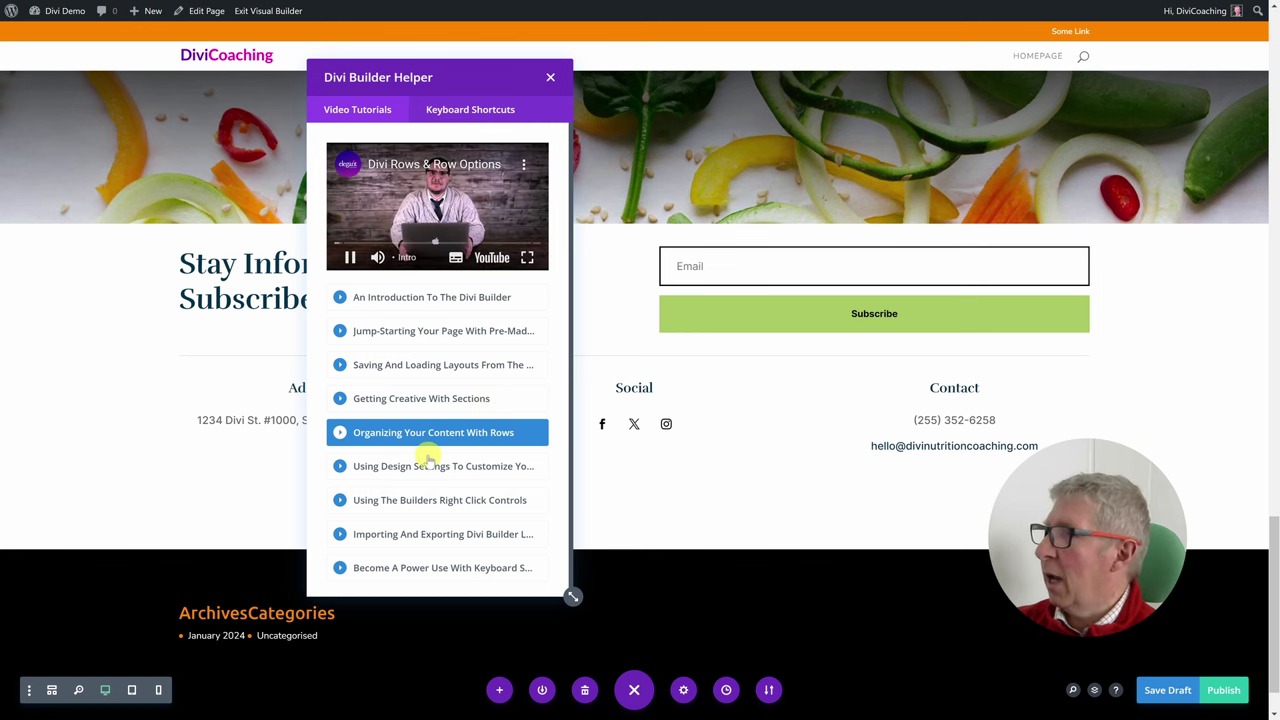
left_click(550, 77)
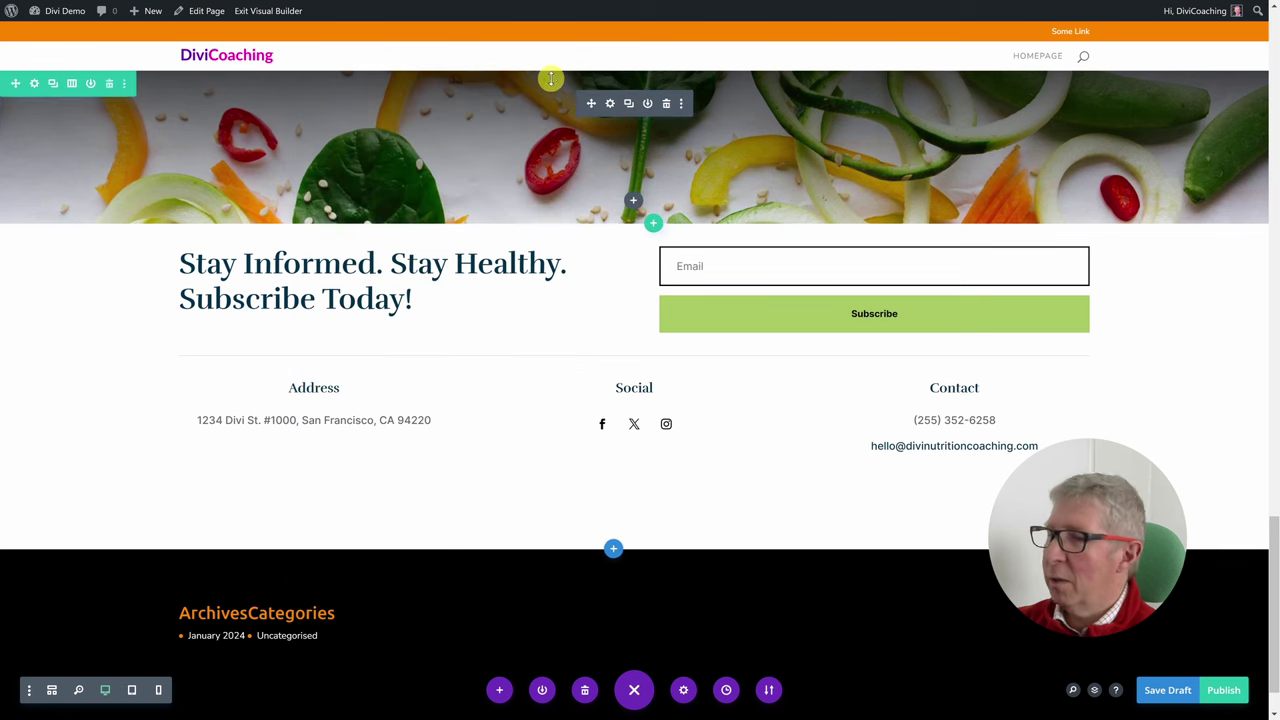
left_click(1118, 692)
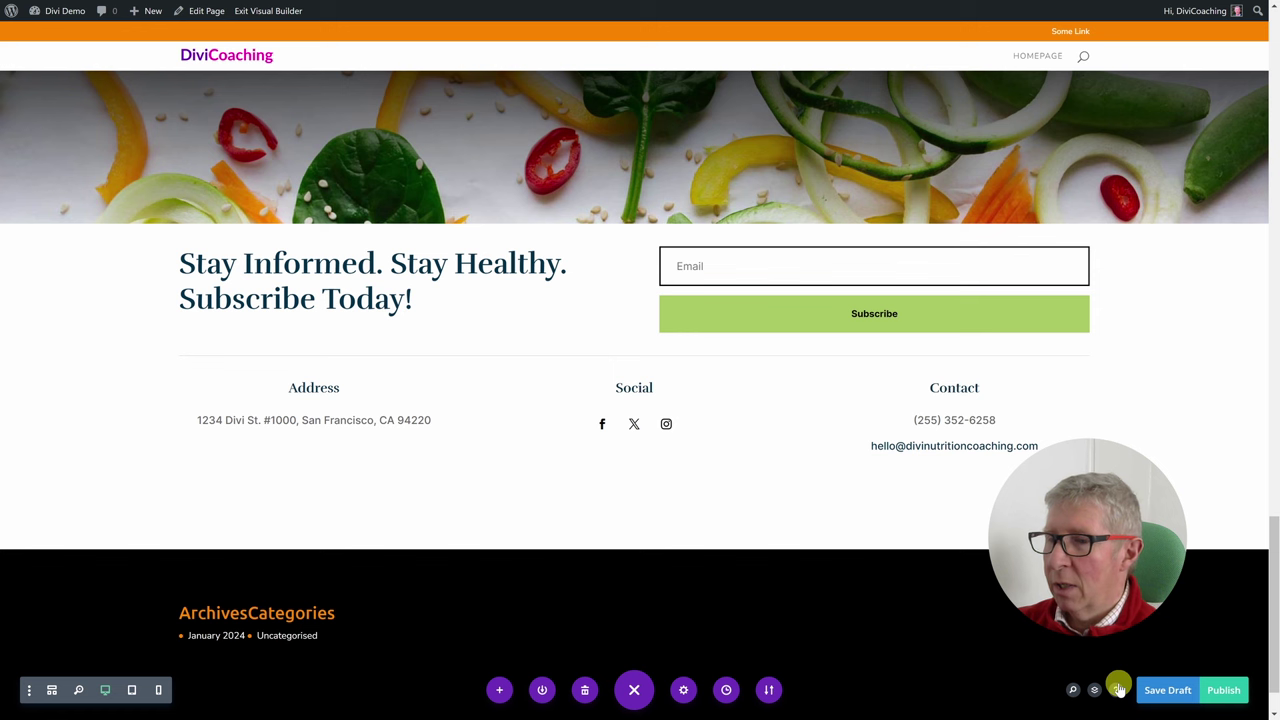
Save the Services page as a draft, publish it, and exit the Visual Builder.
left_click(1171, 691)
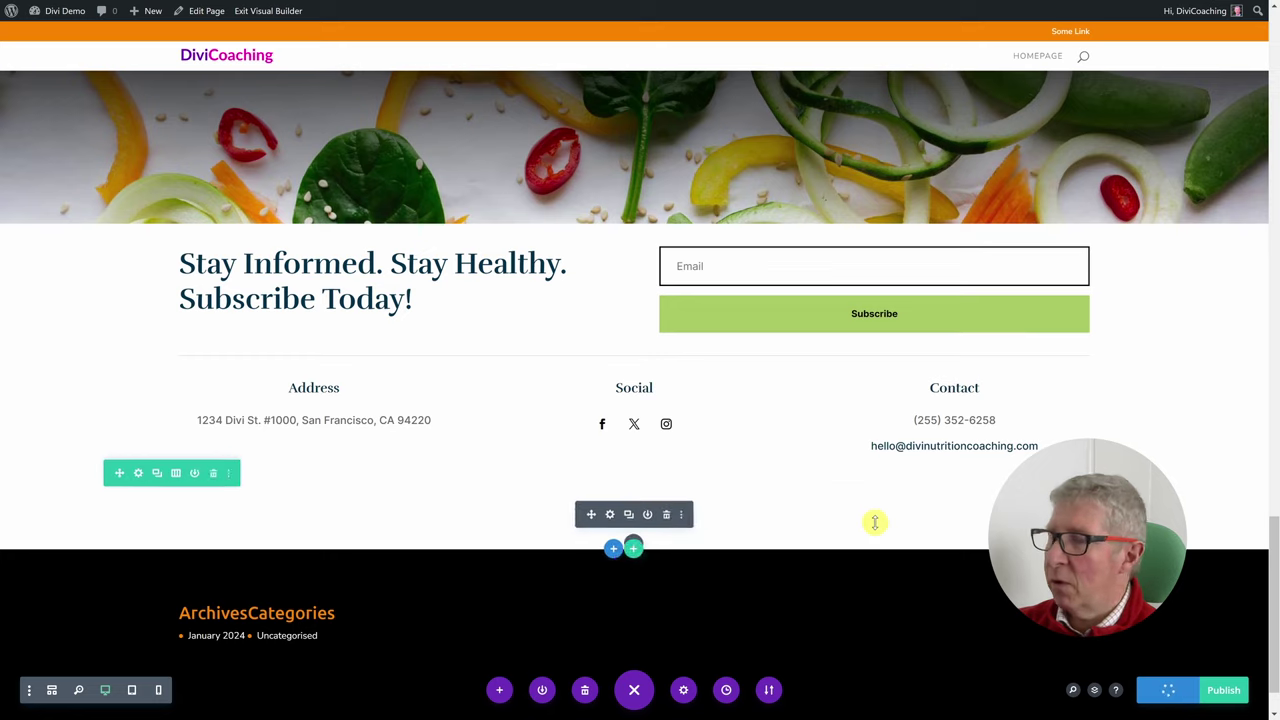
scroll(874, 523, "up", 15)
scroll(875, 523, "up", 6)
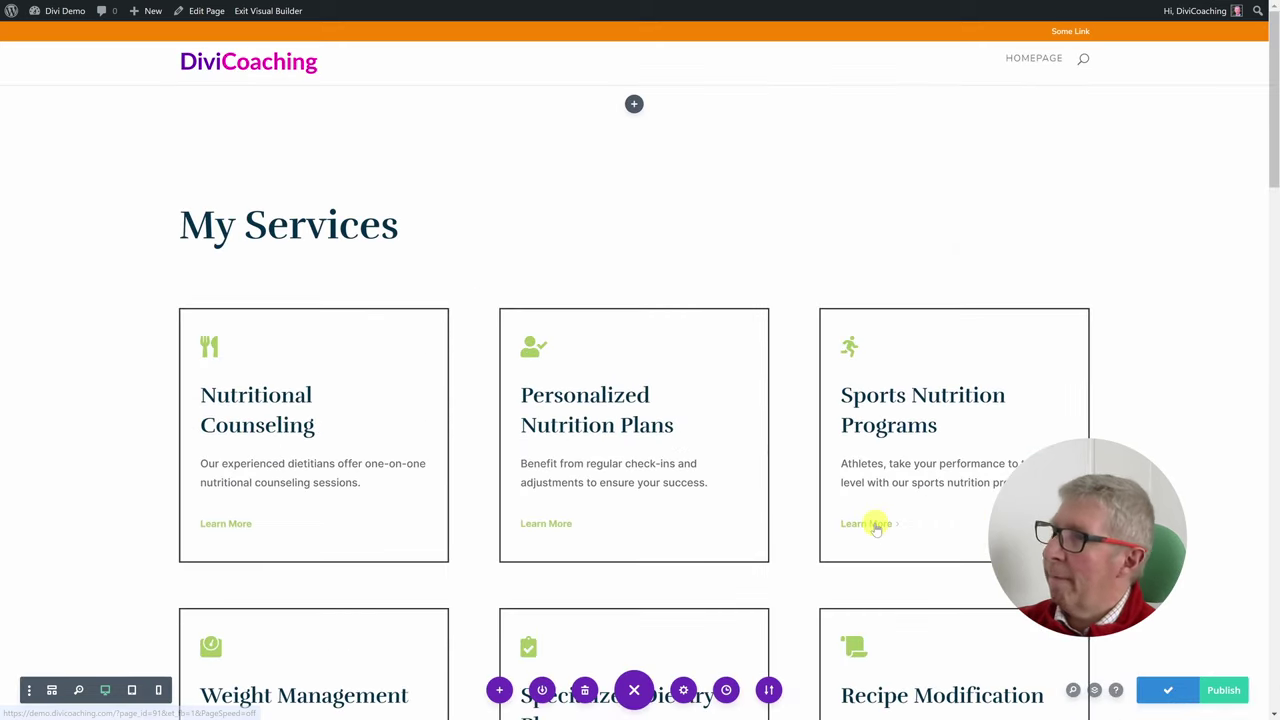
left_click(1224, 690)
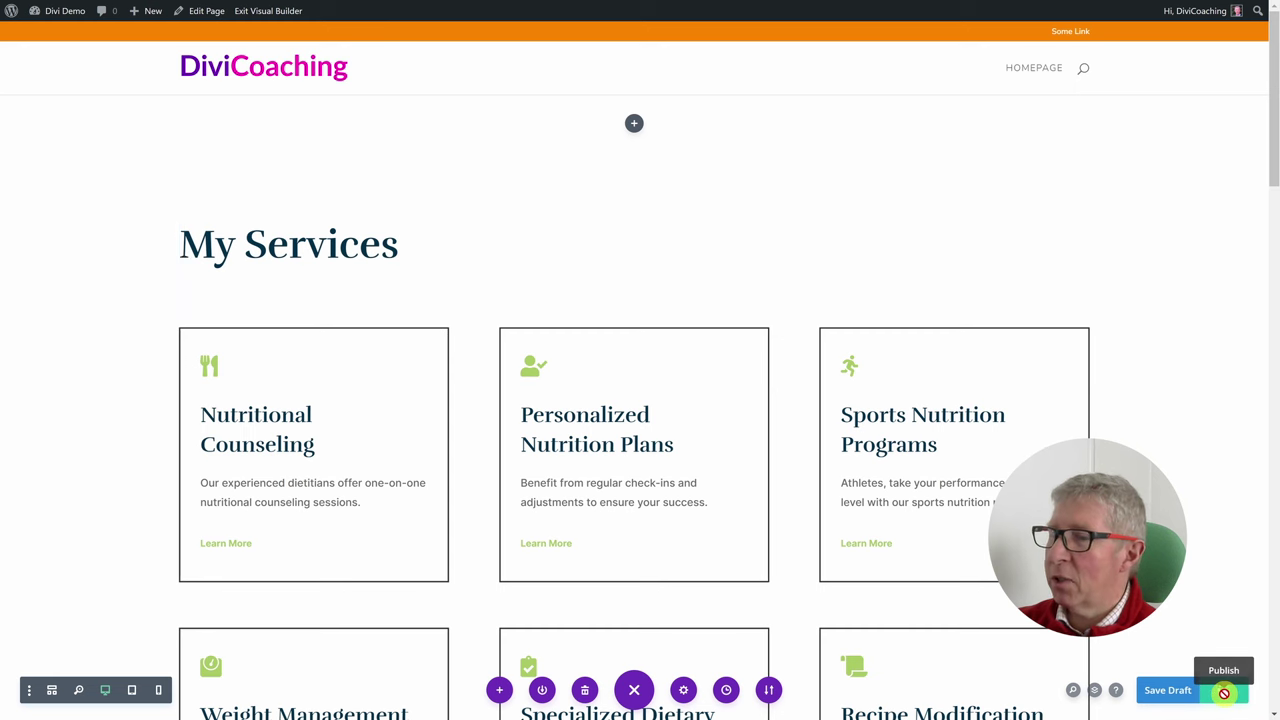
left_click(266, 14)
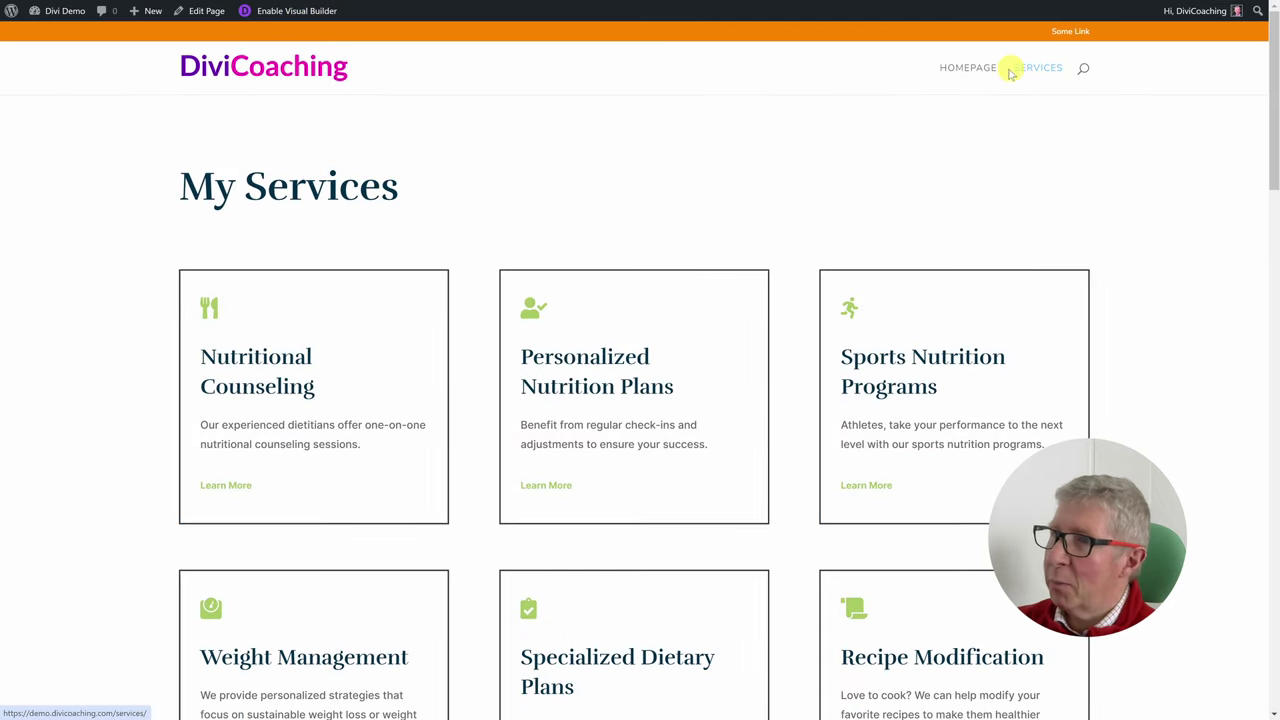
Examine the Primary menu's option for automatically adding new top-level pages, and view the Services page from the site's navigation.
mouse_move(60, 20)
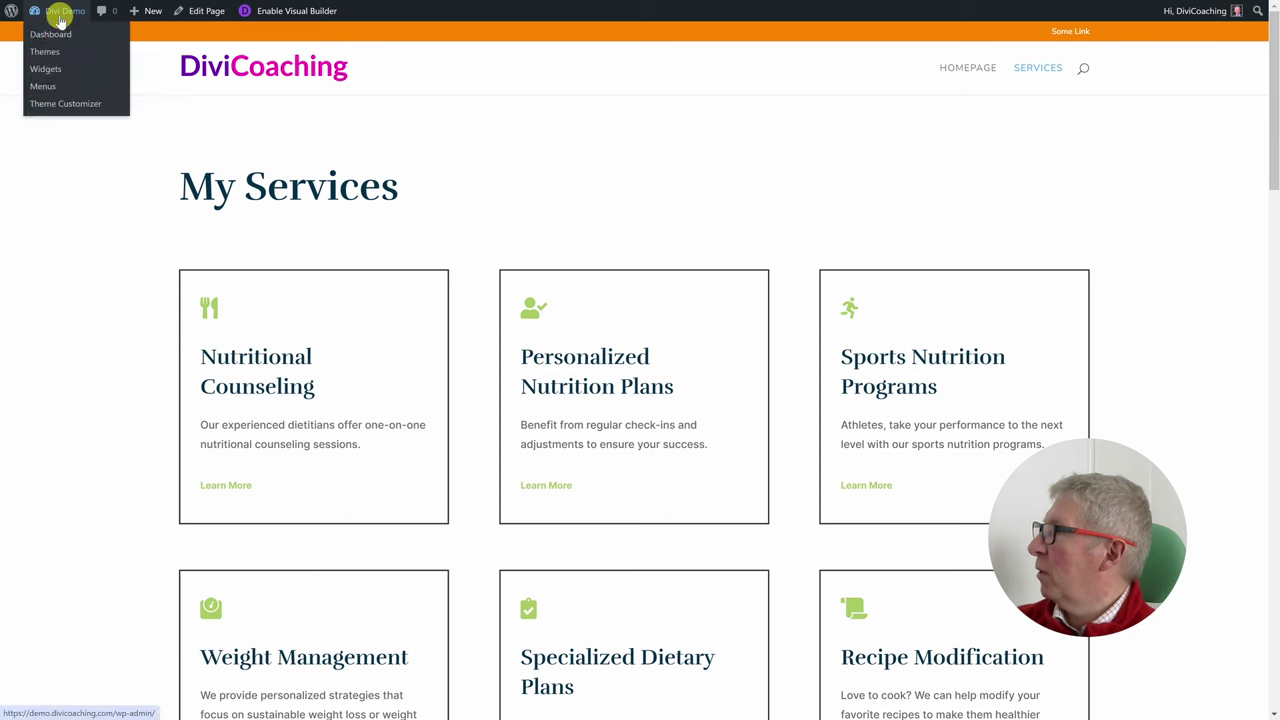
left_click(46, 87)
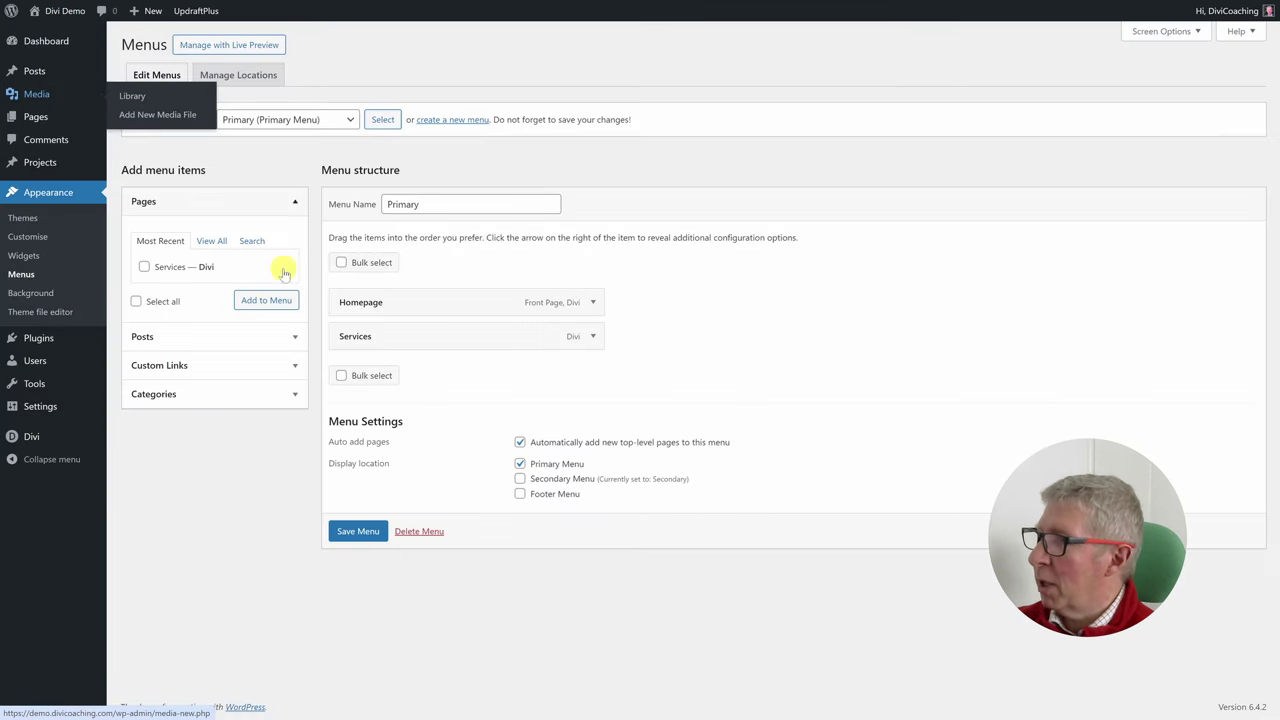
left_click(521, 444)
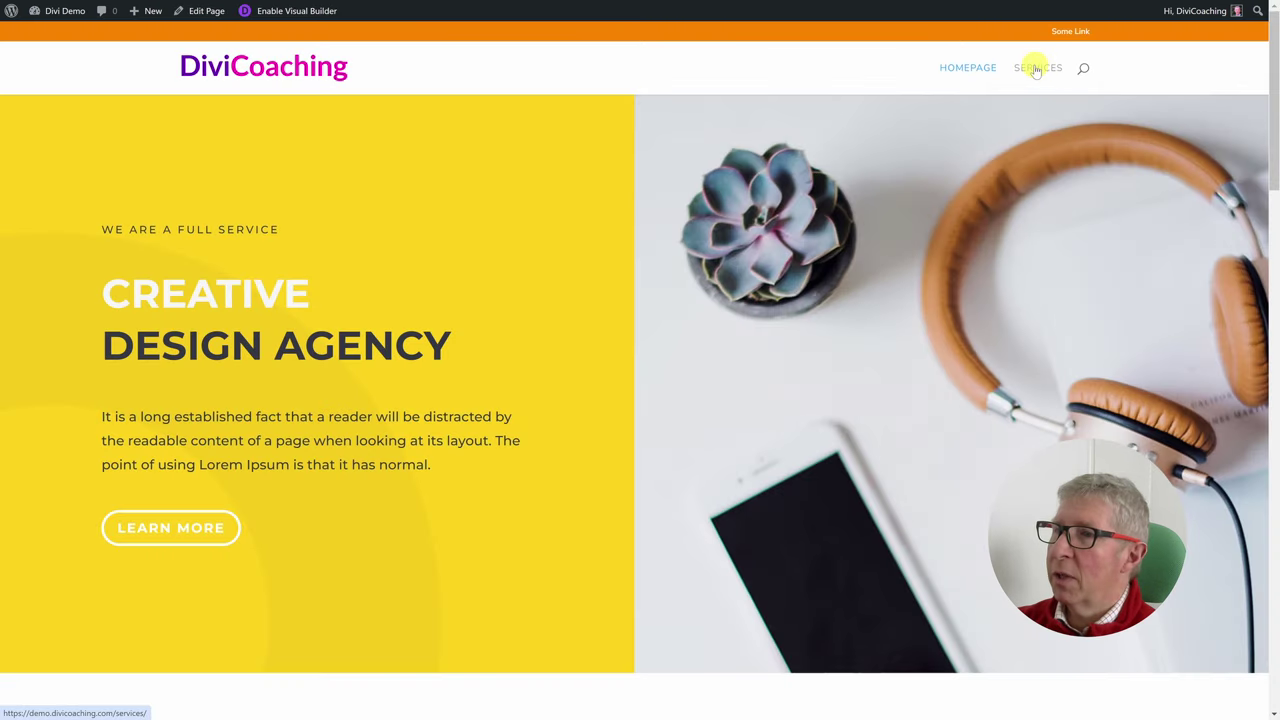
left_click(1036, 70)
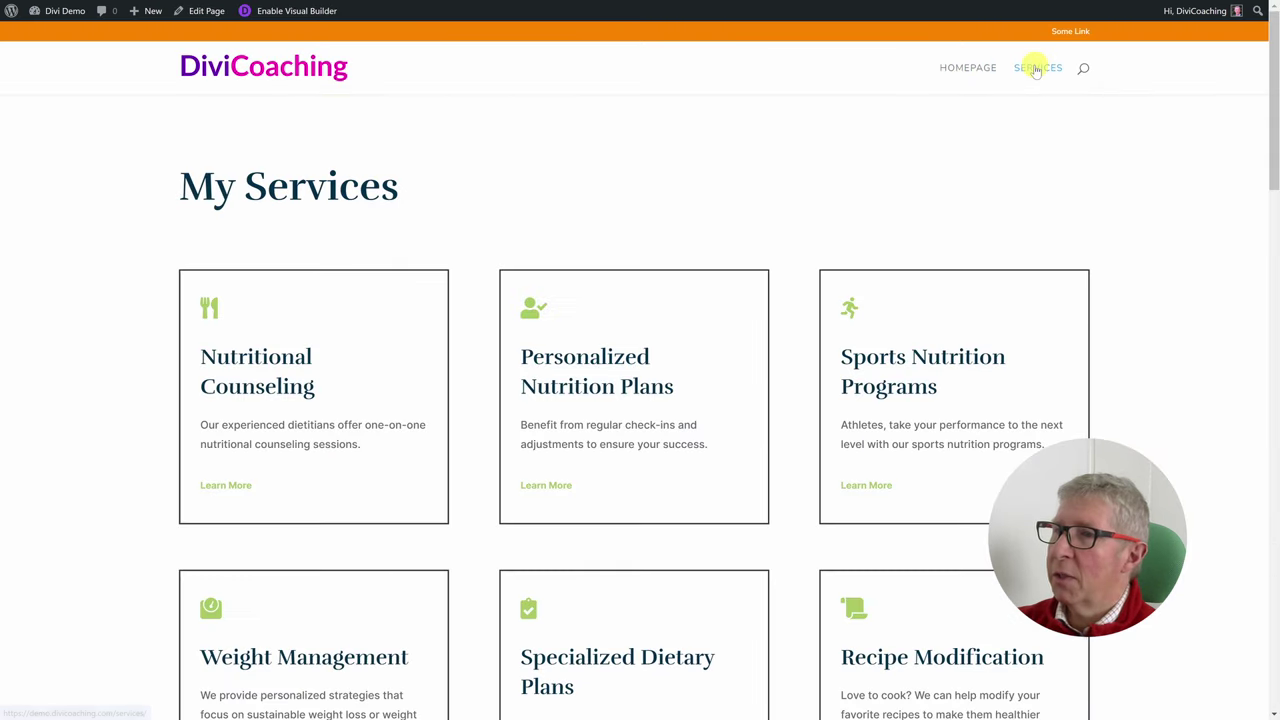